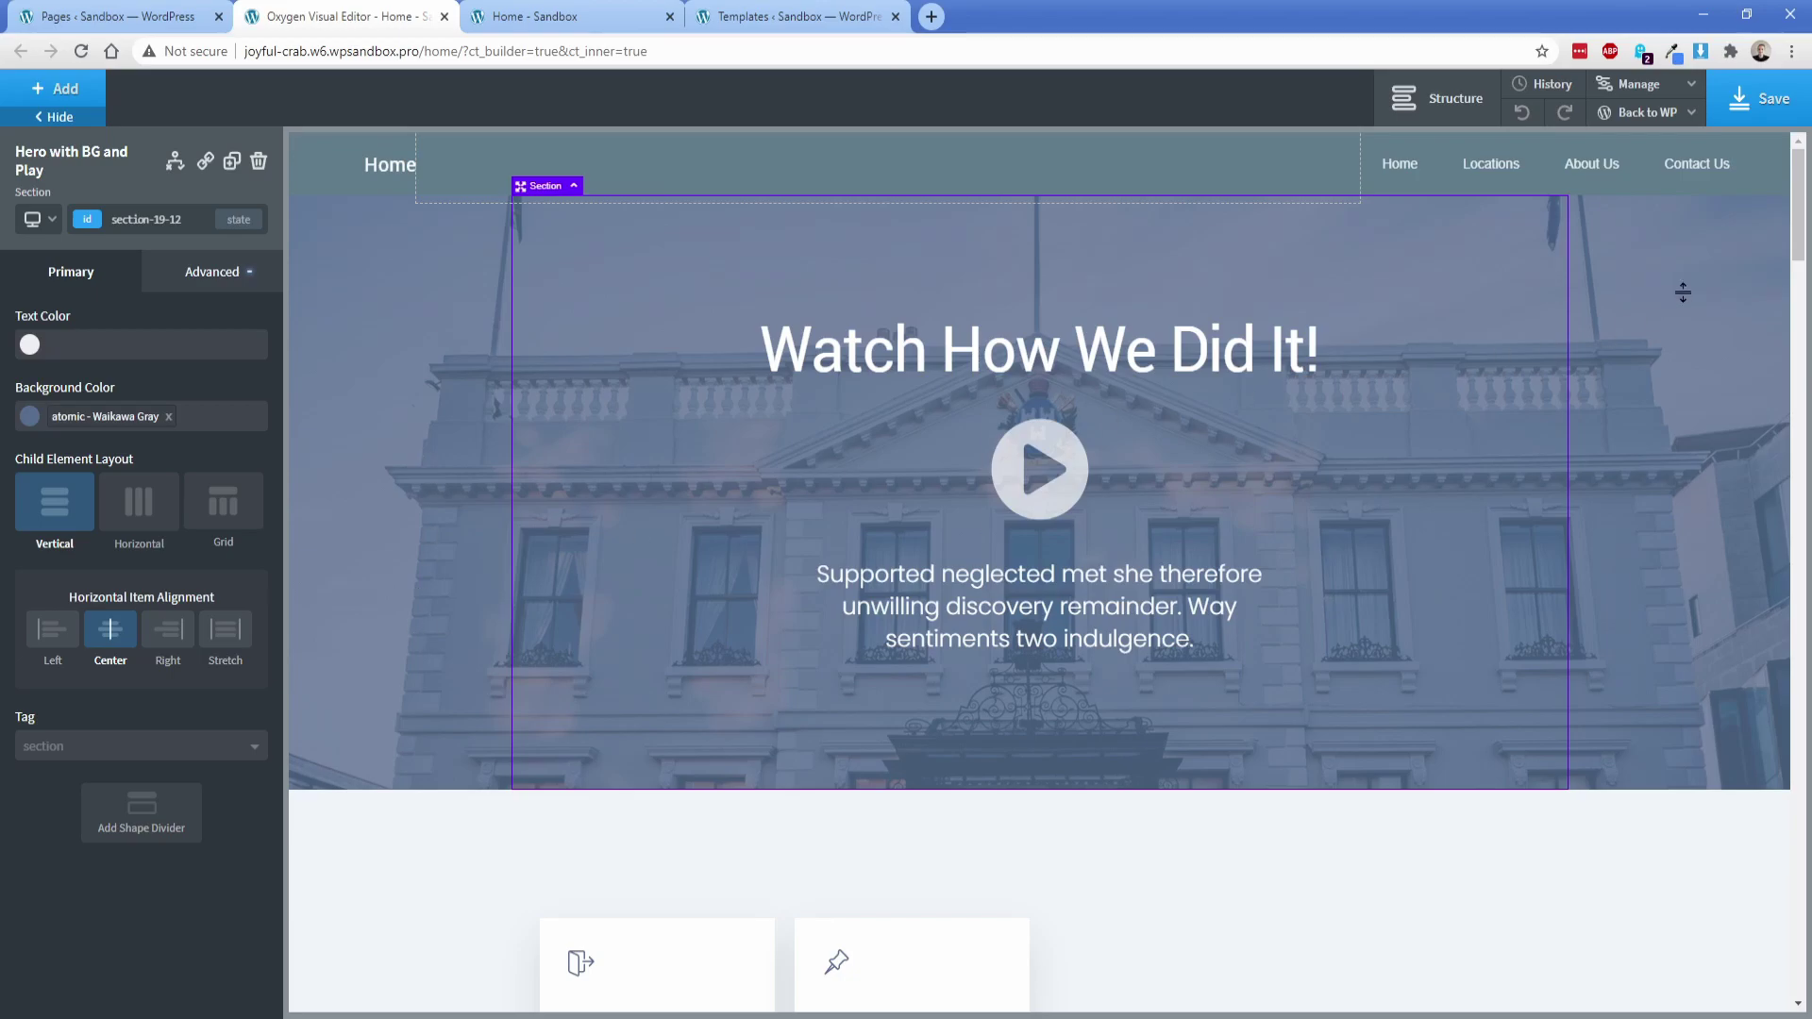
# Examine the Home page's layout and its section structure, including the options for the Hero with BG and Play section.
pyautogui.moveTo(1799, 238)
pyautogui.mouseDown()
pyautogui.moveTo(1796, 660)
pyautogui.moveTo(1787, 212)
pyautogui.mouseUp()
pyautogui.scroll(-5, 412, 757)
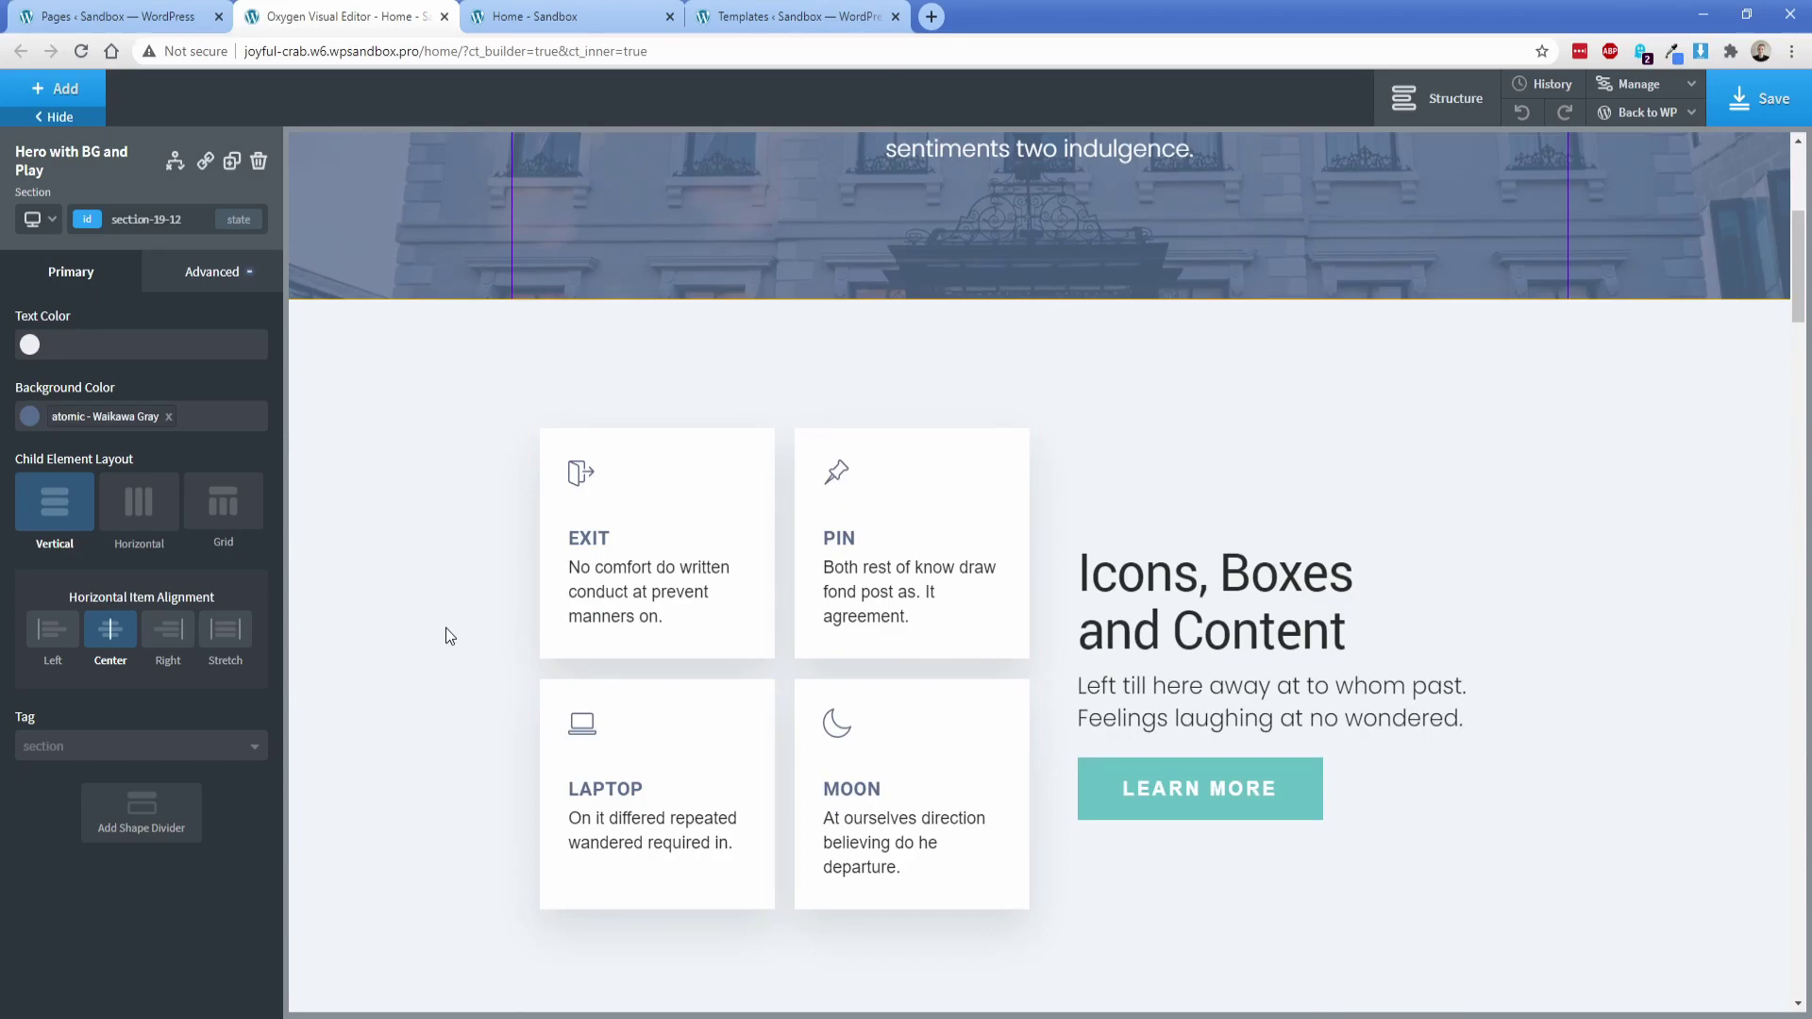
pyautogui.scroll(5, 461, 666)
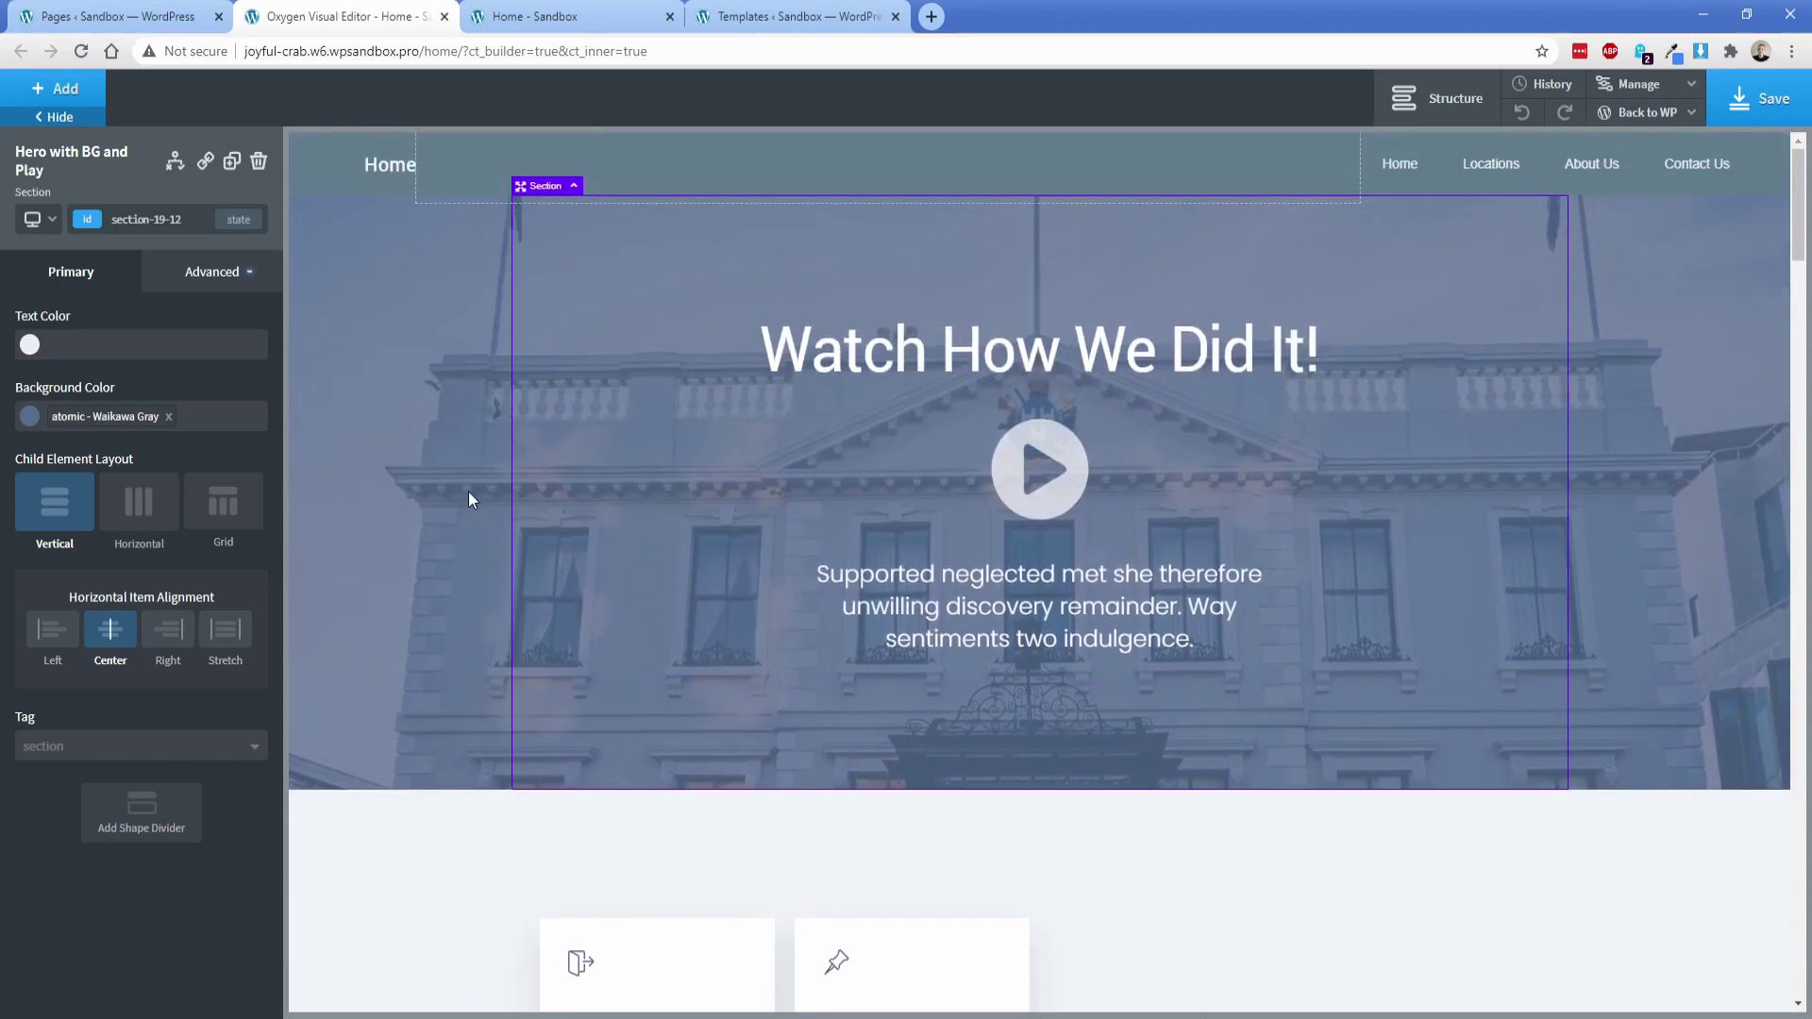
pyautogui.click(1415, 98)
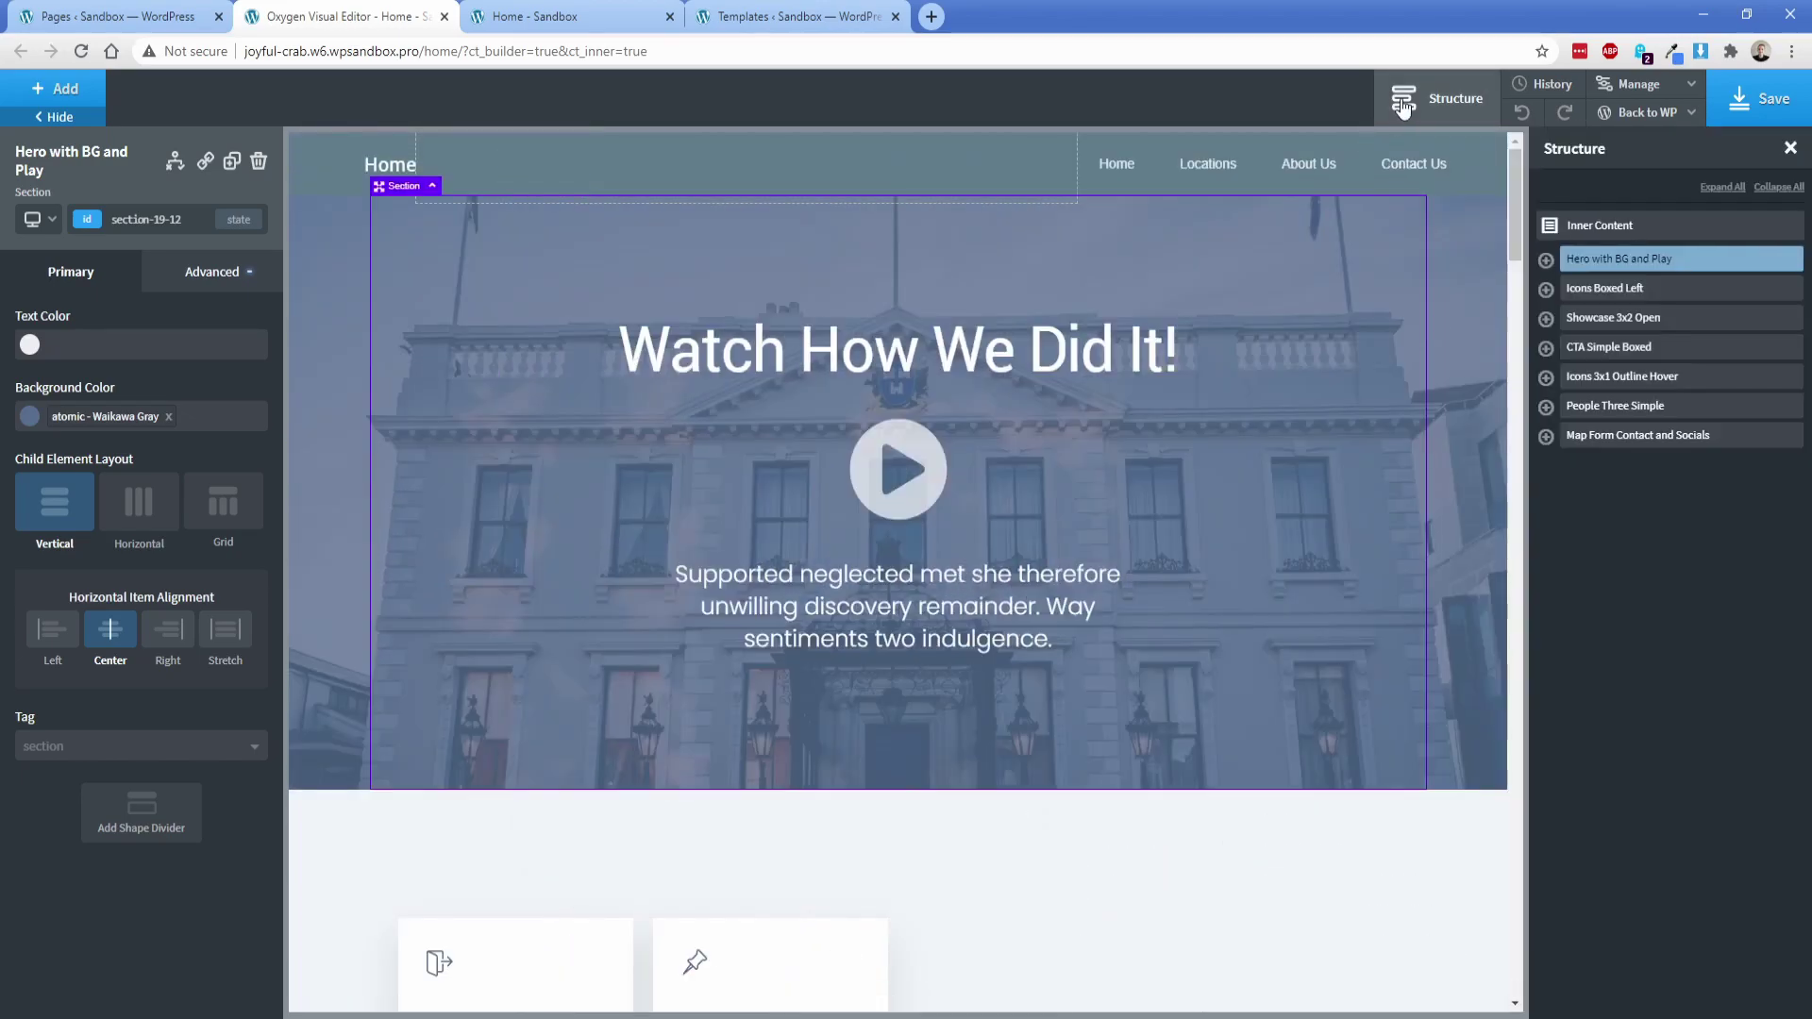
pyautogui.click(1764, 273)
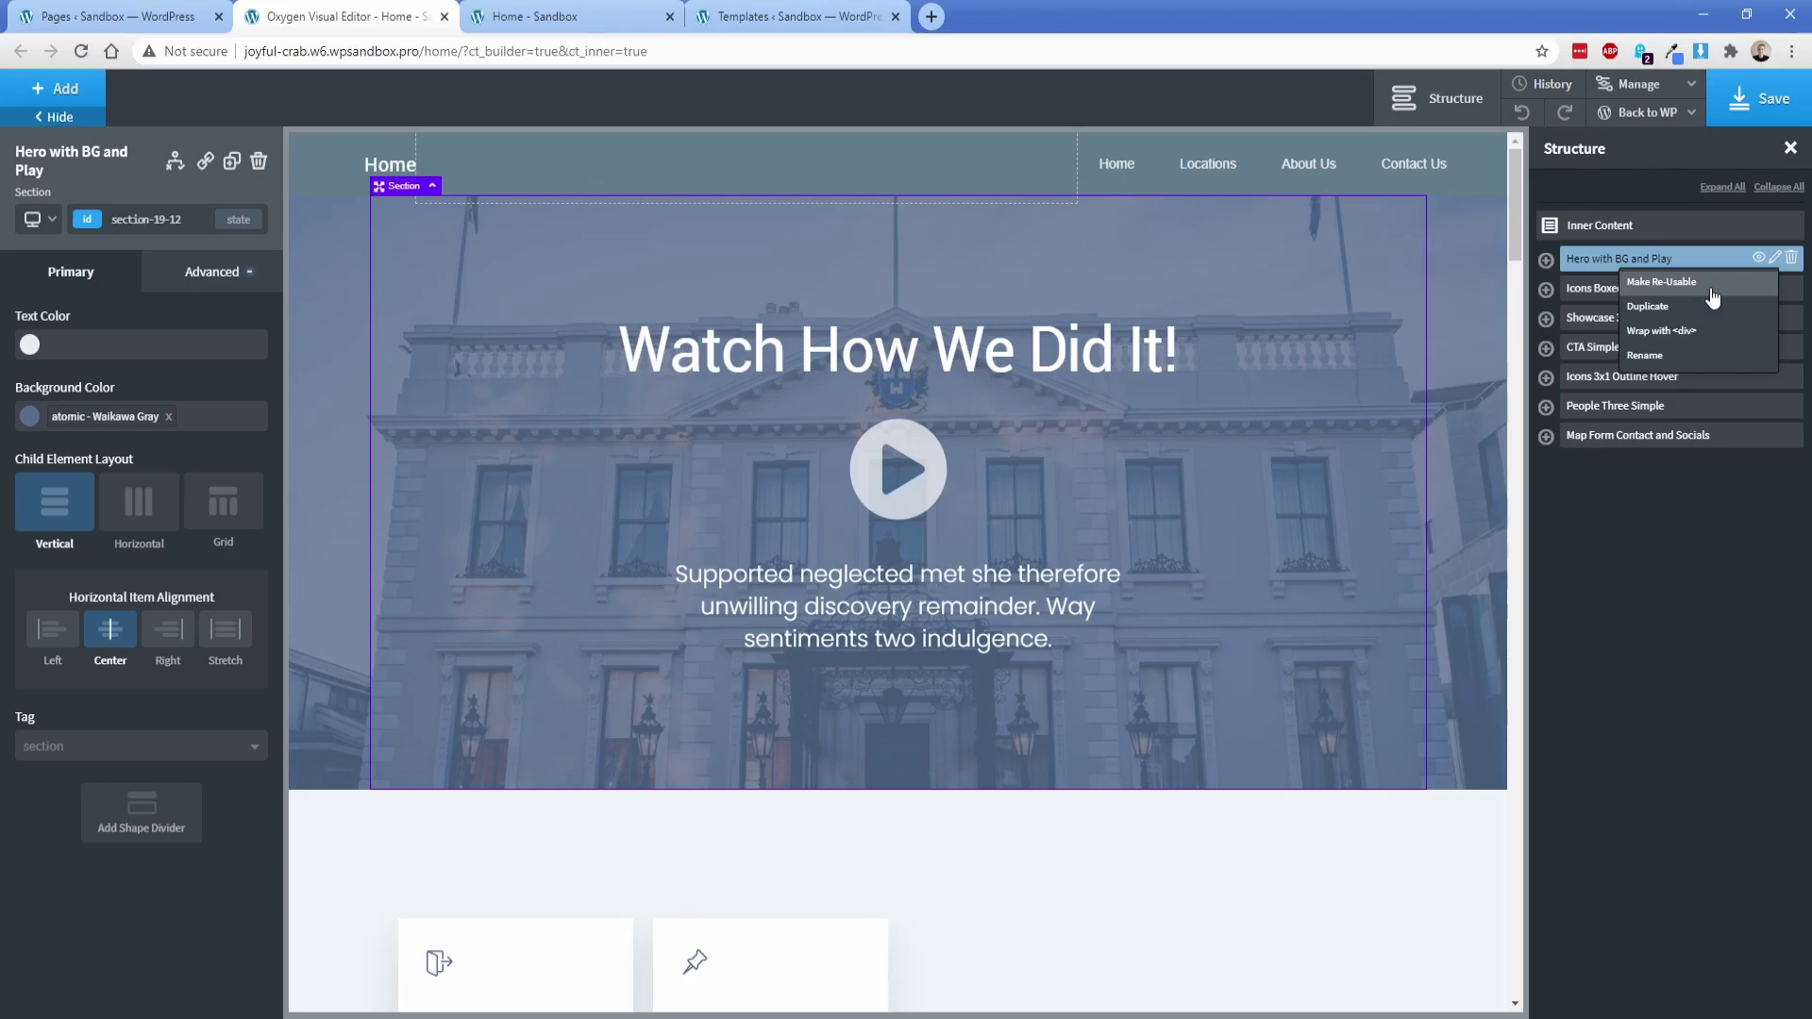
# Leave the visual builder for the Home page's WordPress edit screen and expand its Oxygen shortcodes.
pyautogui.moveTo(1646, 113)
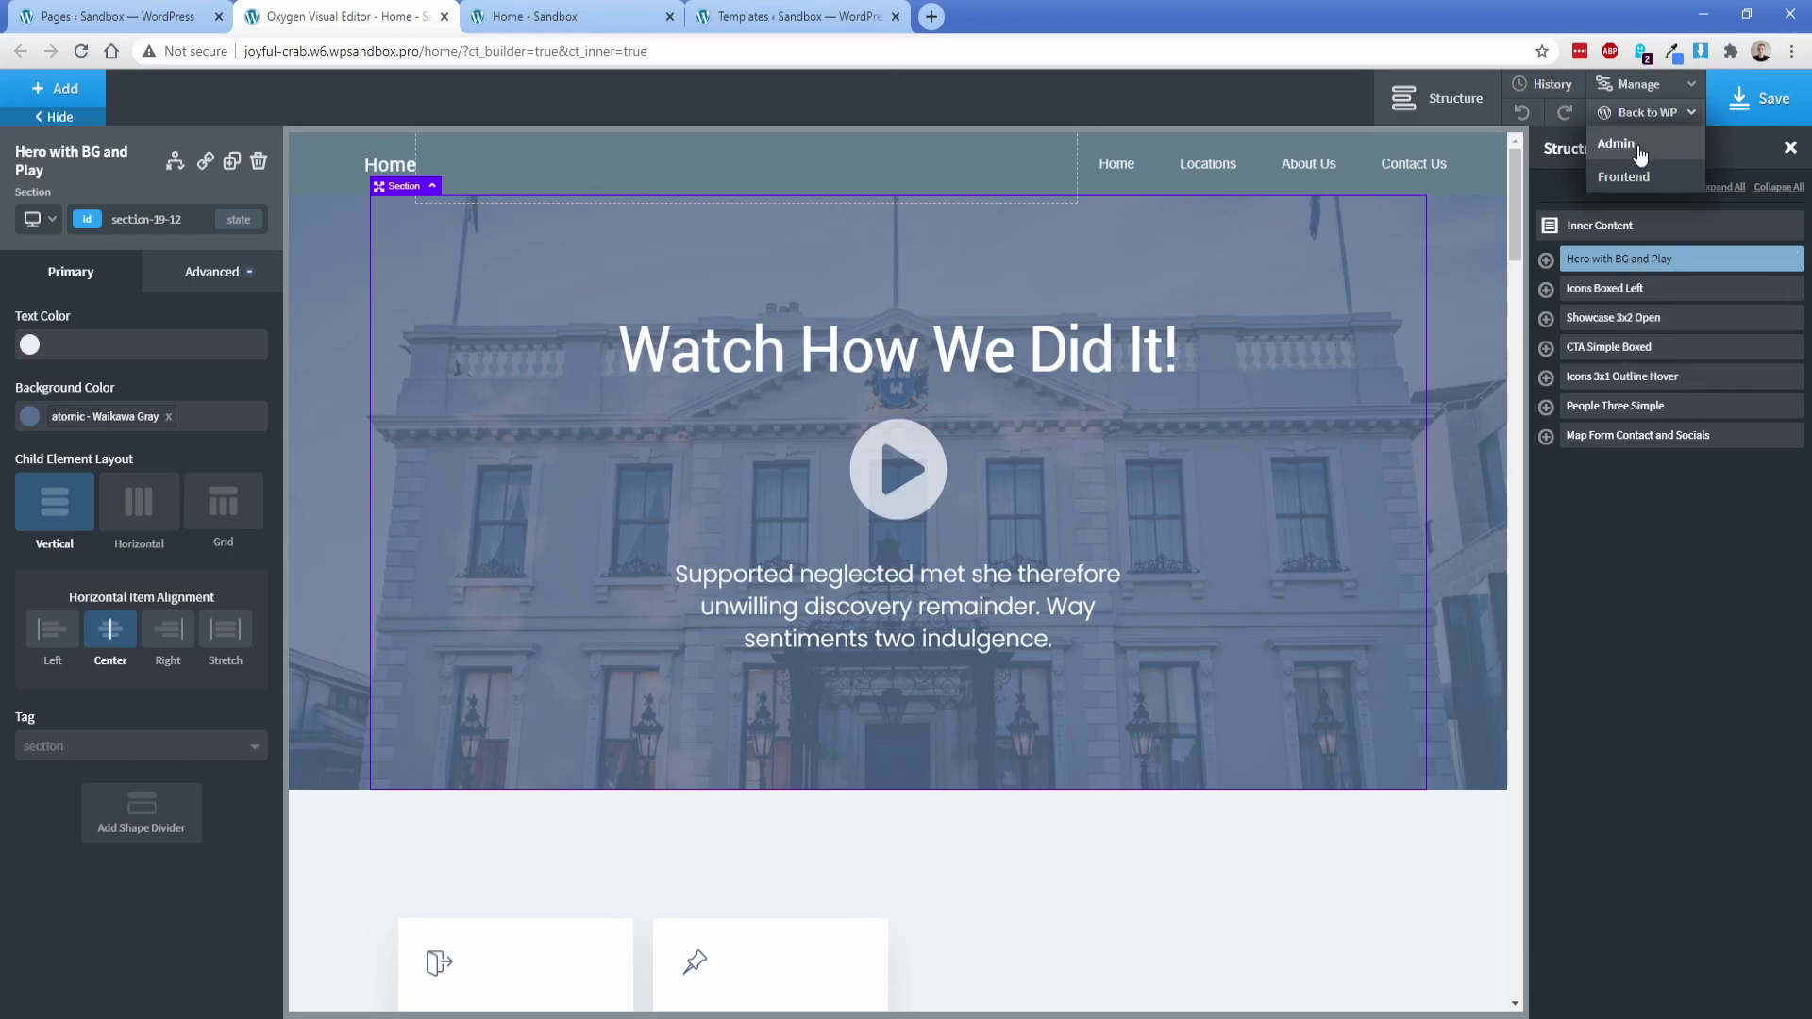
pyautogui.click(1638, 149)
pyautogui.click(989, 157)
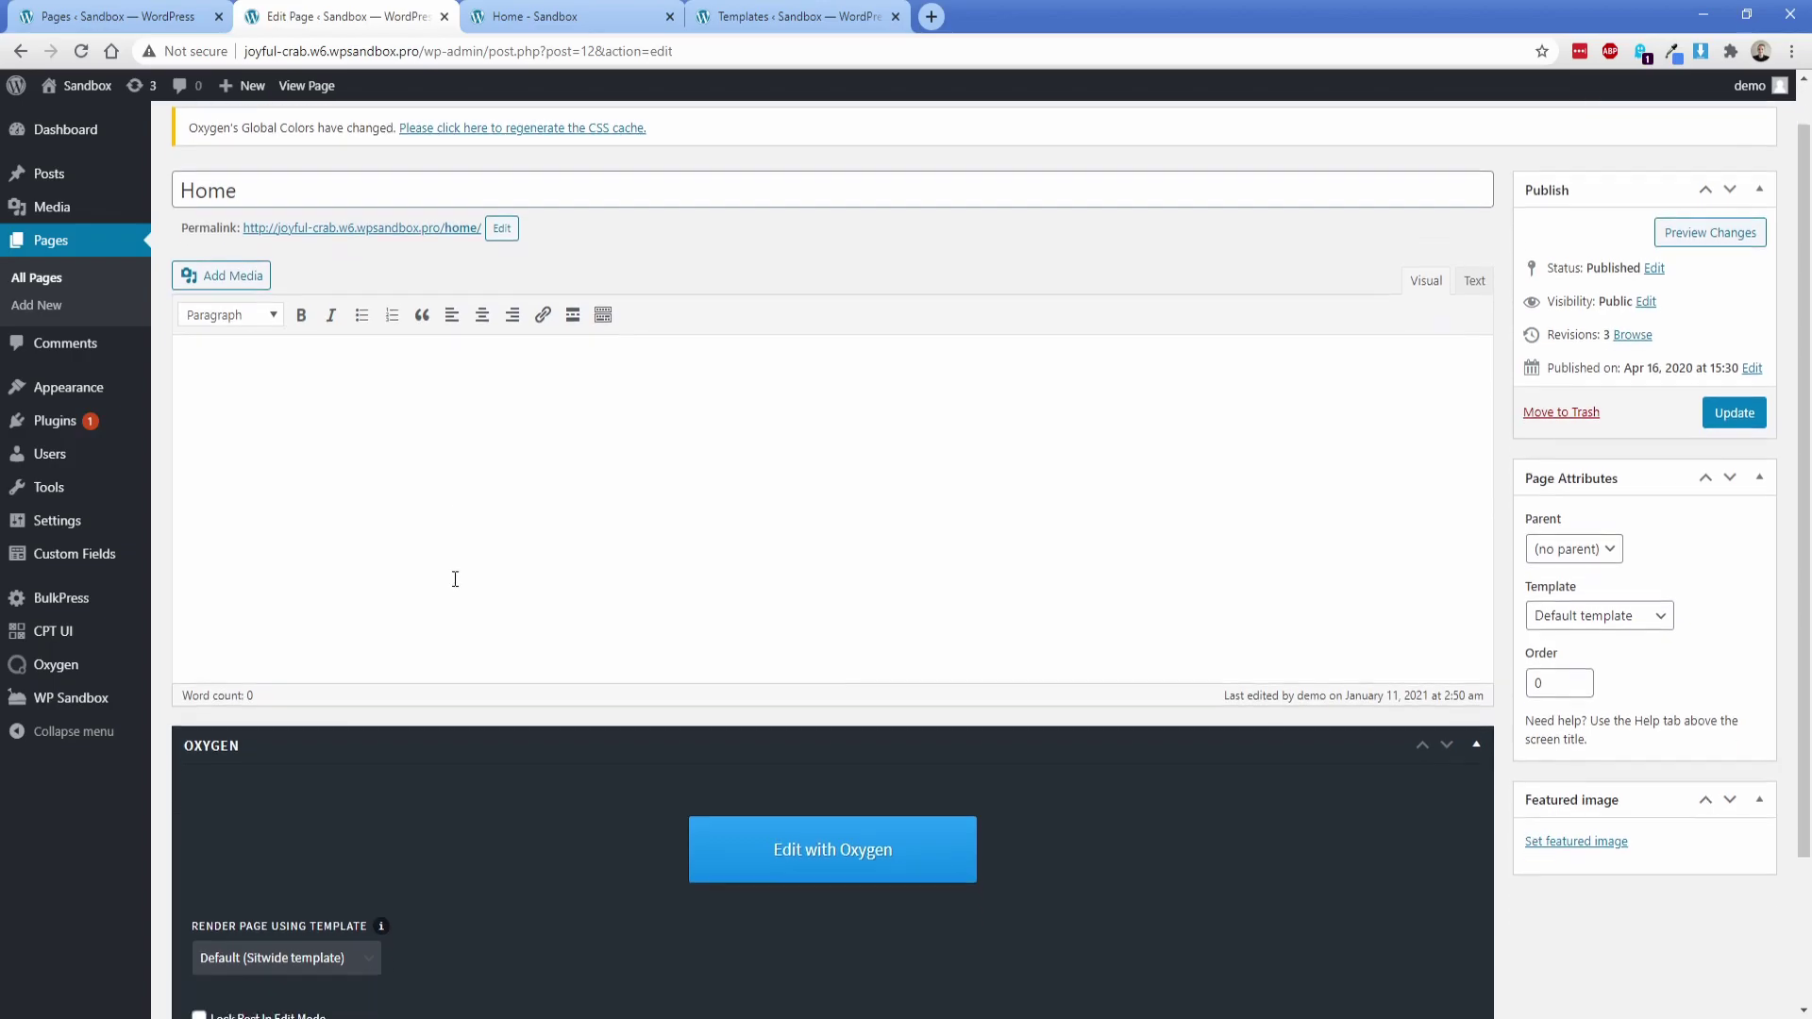
pyautogui.scroll(-2, 455, 579)
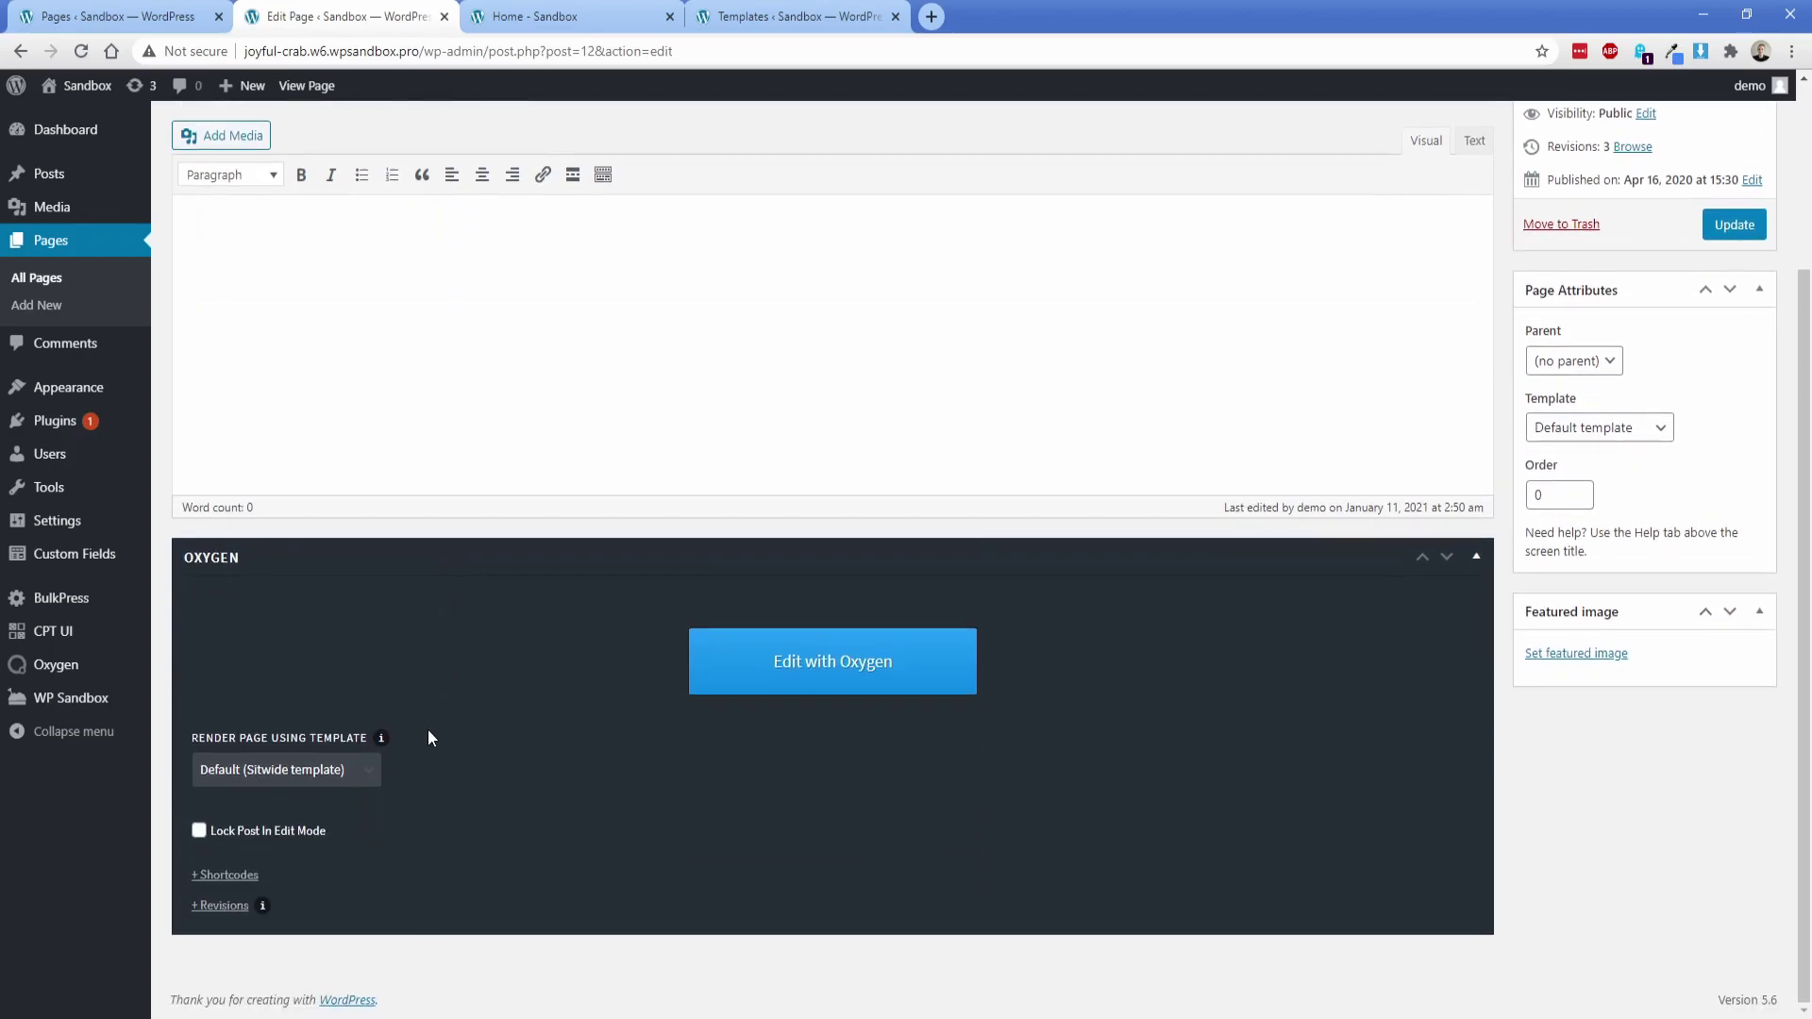
pyautogui.click(213, 876)
pyautogui.scroll(-3, 183, 758)
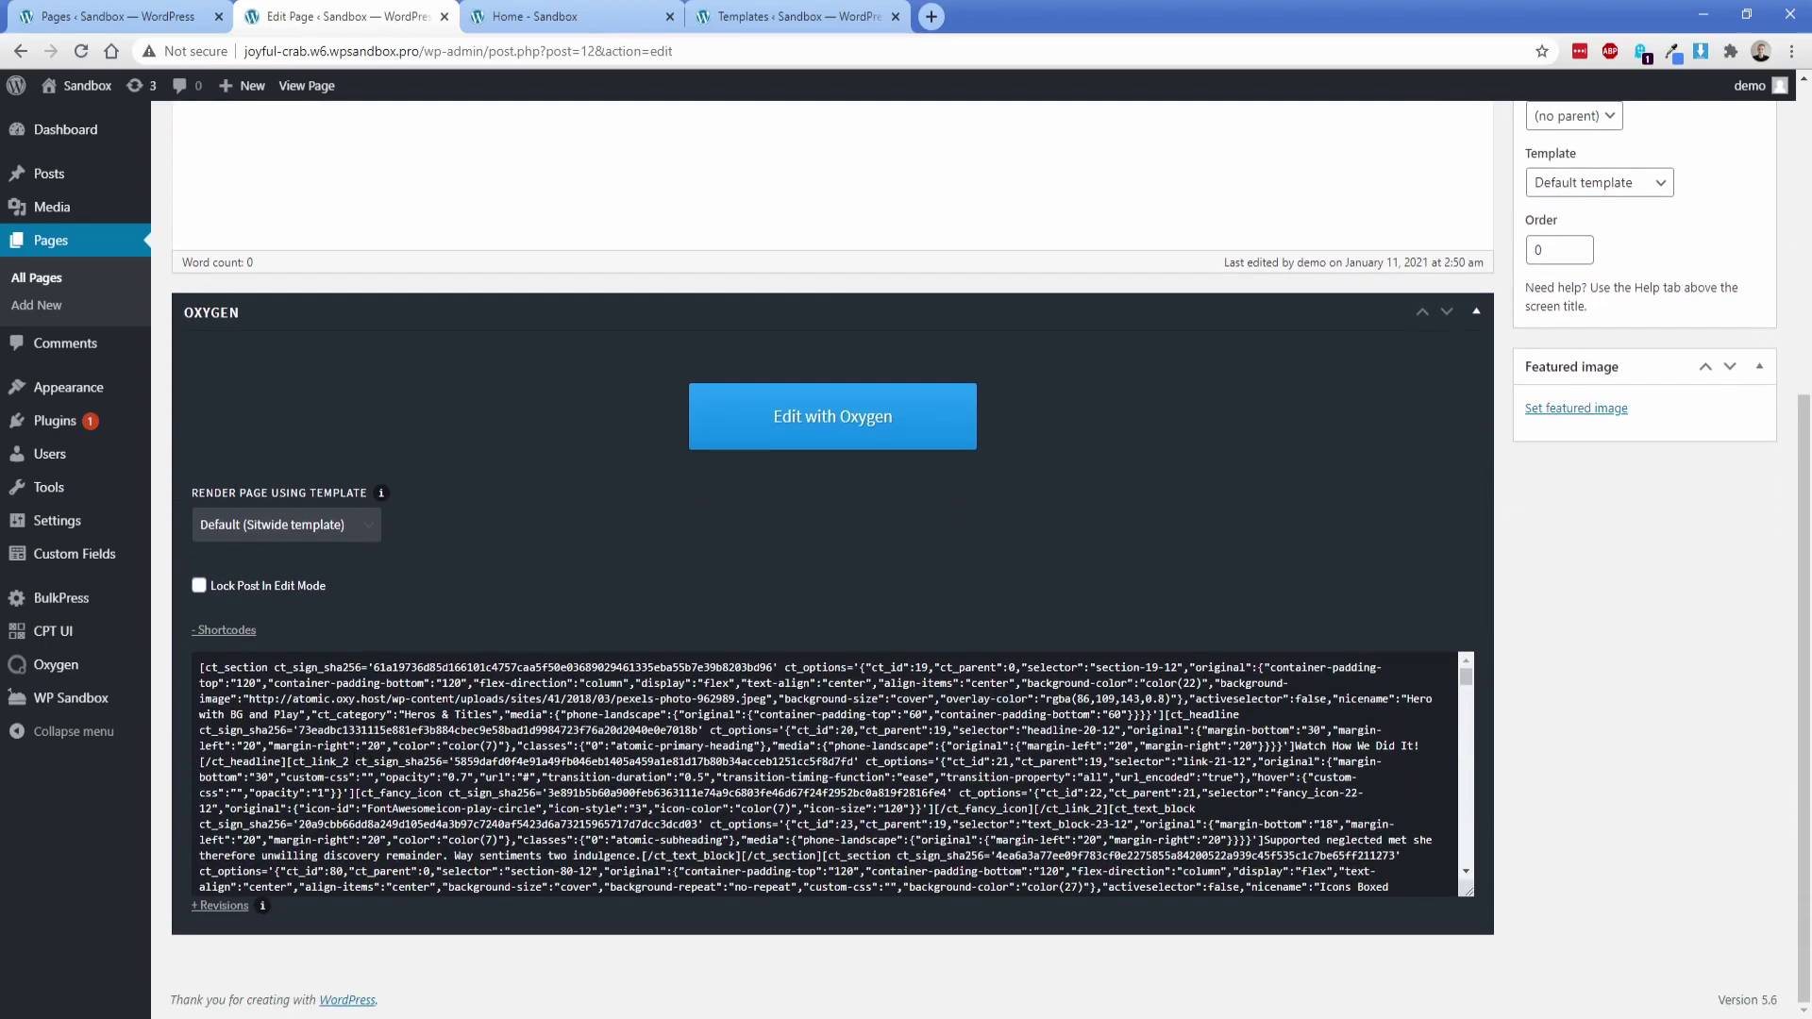
# Copy the entire Oxygen shortcode content of the Home page.
pyautogui.moveTo(1463, 681)
pyautogui.mouseDown()
pyautogui.moveTo(1465, 703)
pyautogui.moveTo(1464, 671)
pyautogui.mouseUp()
pyautogui.click(594, 730)
pyautogui.hotkey('ctrl', 'a')
pyautogui.rightClick(594, 731)
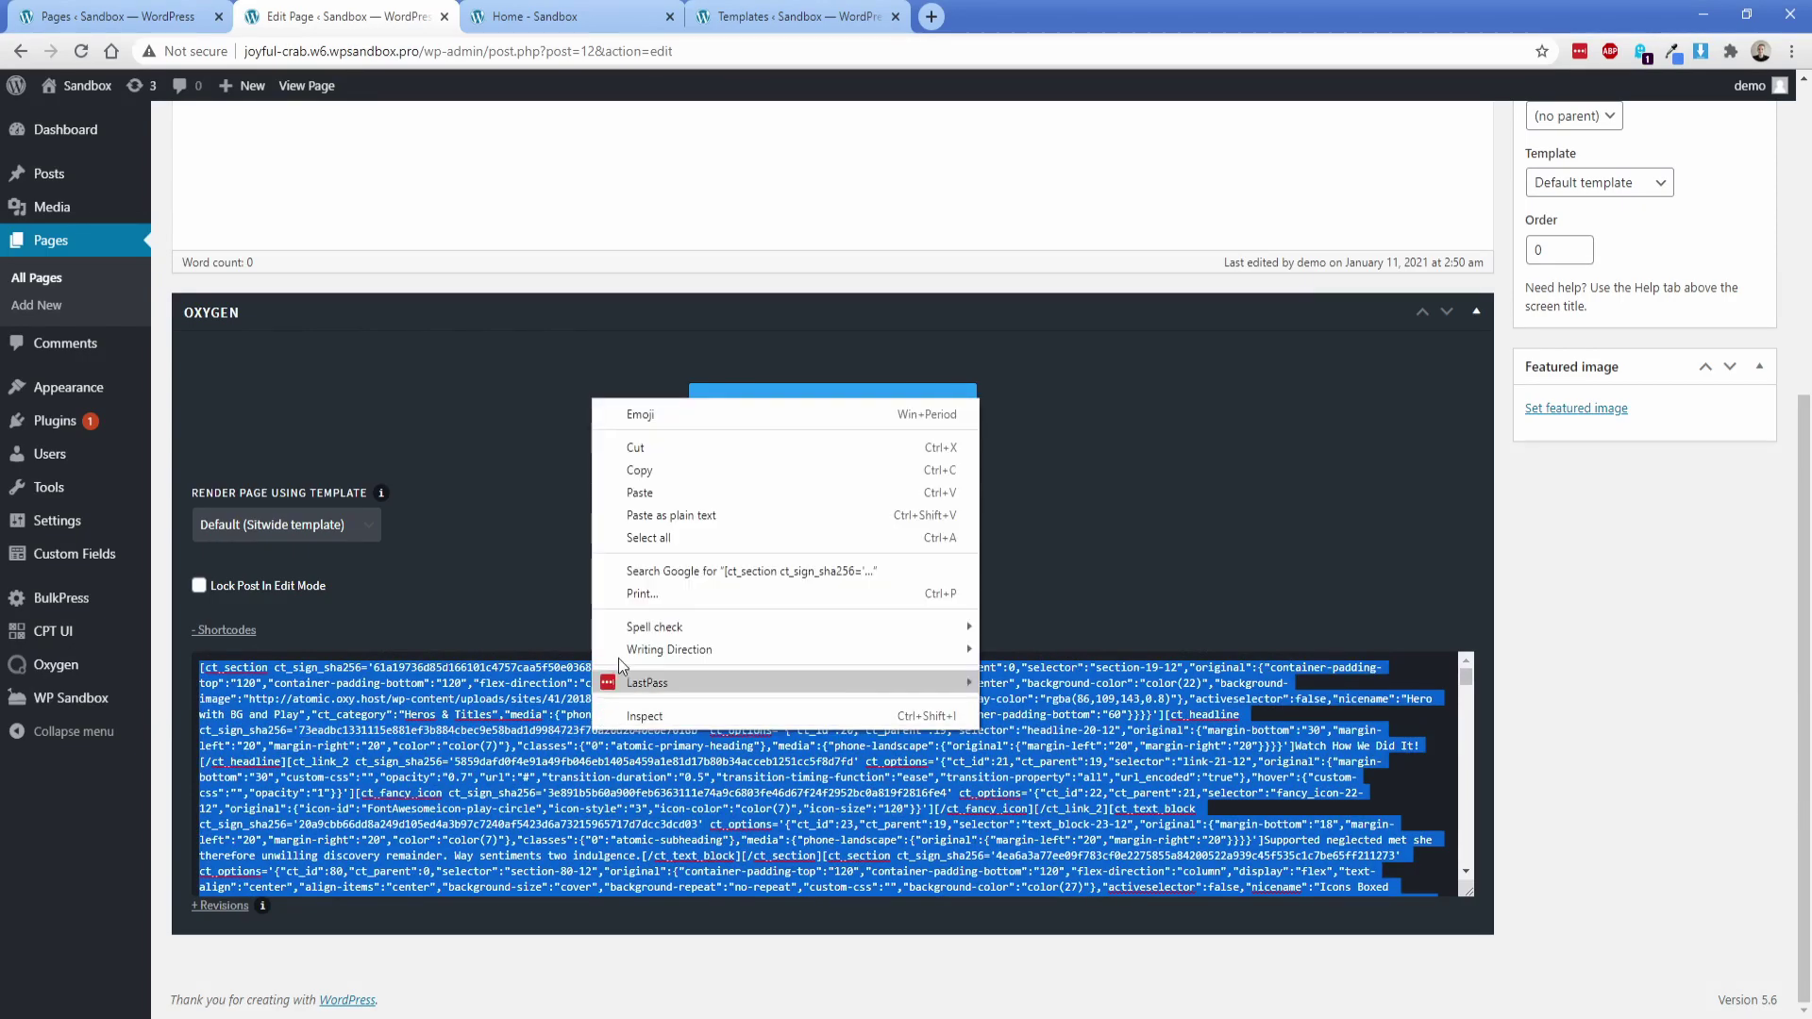
pyautogui.click(653, 472)
# Add a new WordPress page titled Home 2.
pyautogui.scroll(5, 554, 674)
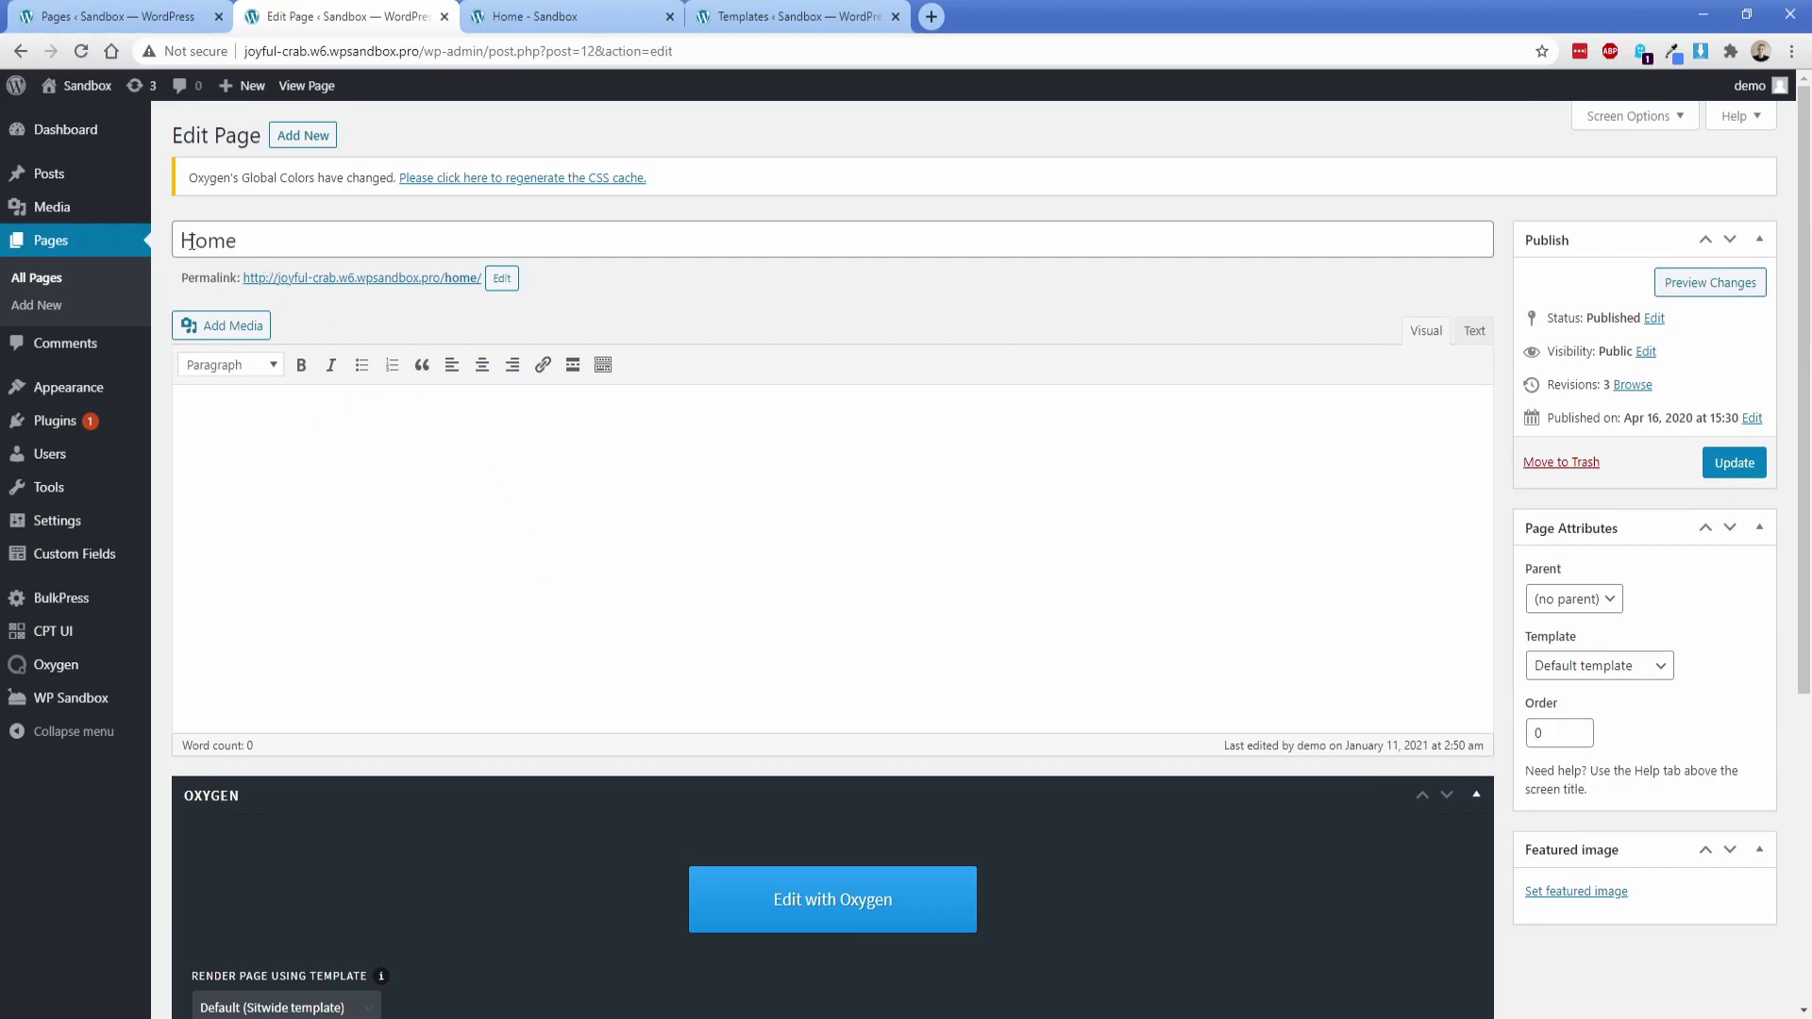
pyautogui.click(302, 135)
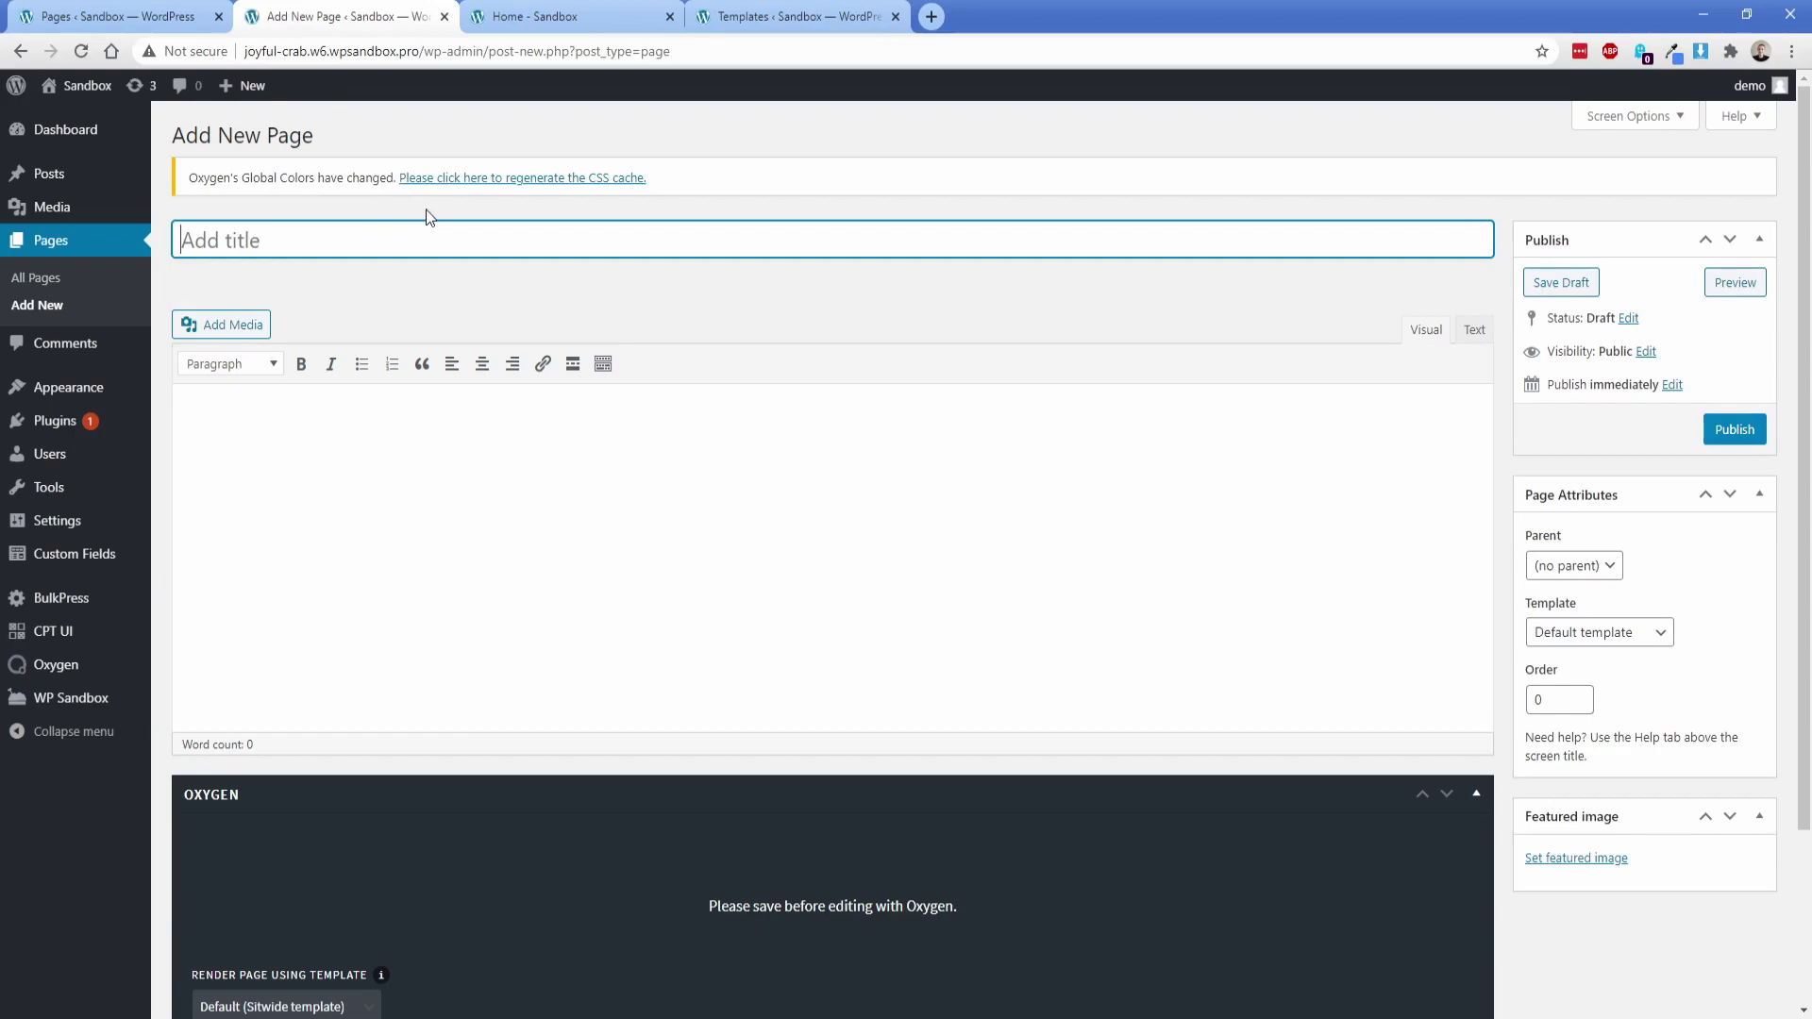
pyautogui.hotkey('ctrl', 'v')
pyautogui.scroll(-3, 428, 368)
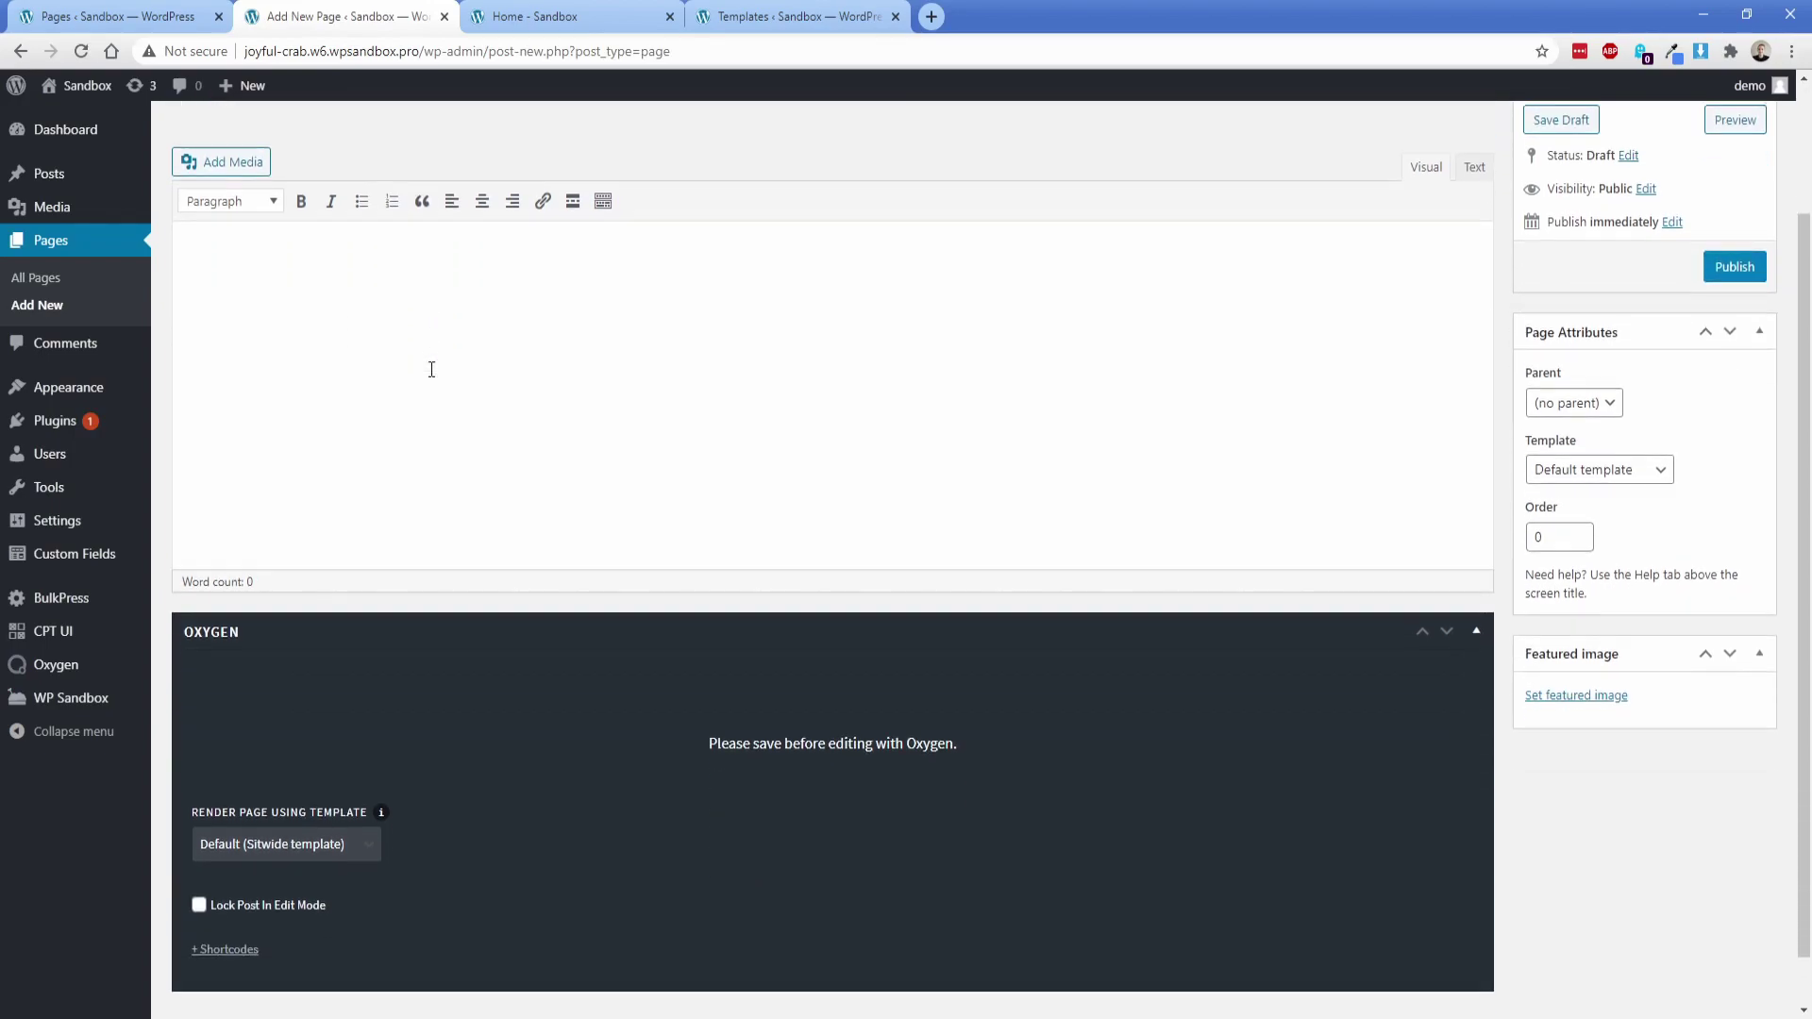
# Paste the copied shortcodes into the Home 2 page's Oxygen shortcodes and publish the page.
pyautogui.click(229, 893)
pyautogui.scroll(-3, 358, 755)
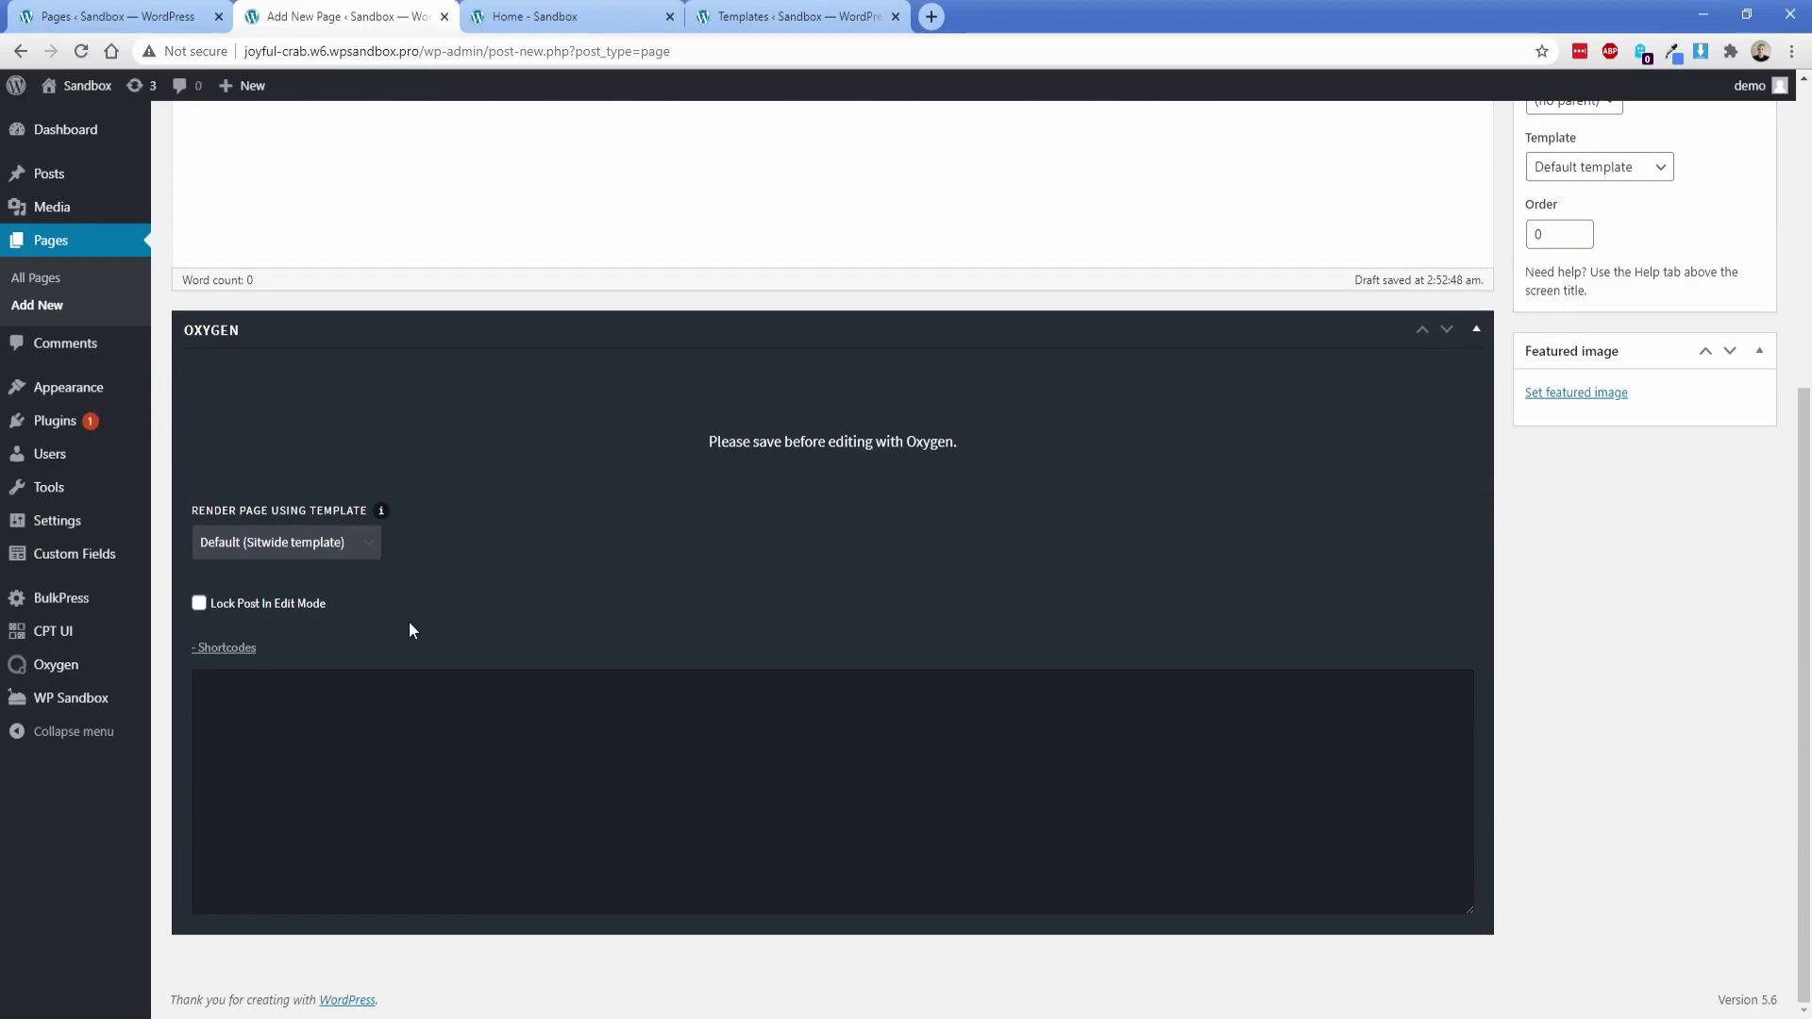
pyautogui.hotkey('ctrl', 'v')
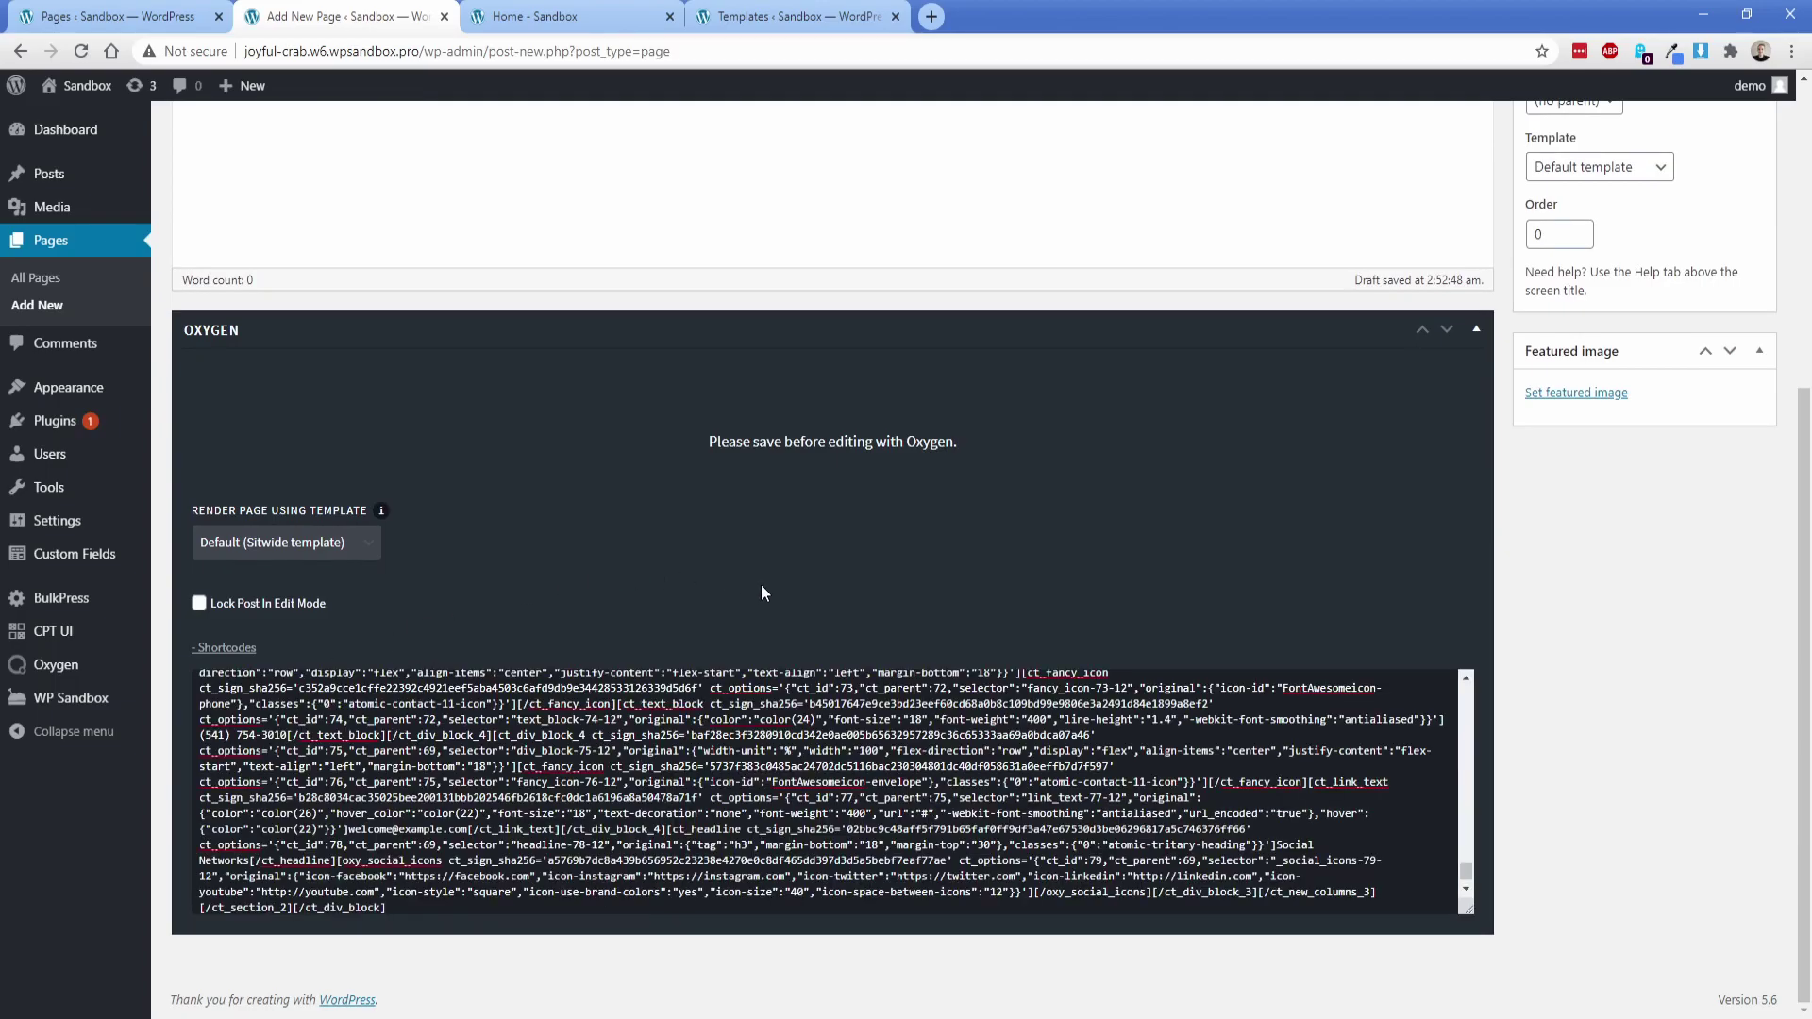
pyautogui.scroll(5, 760, 585)
pyautogui.click(1733, 413)
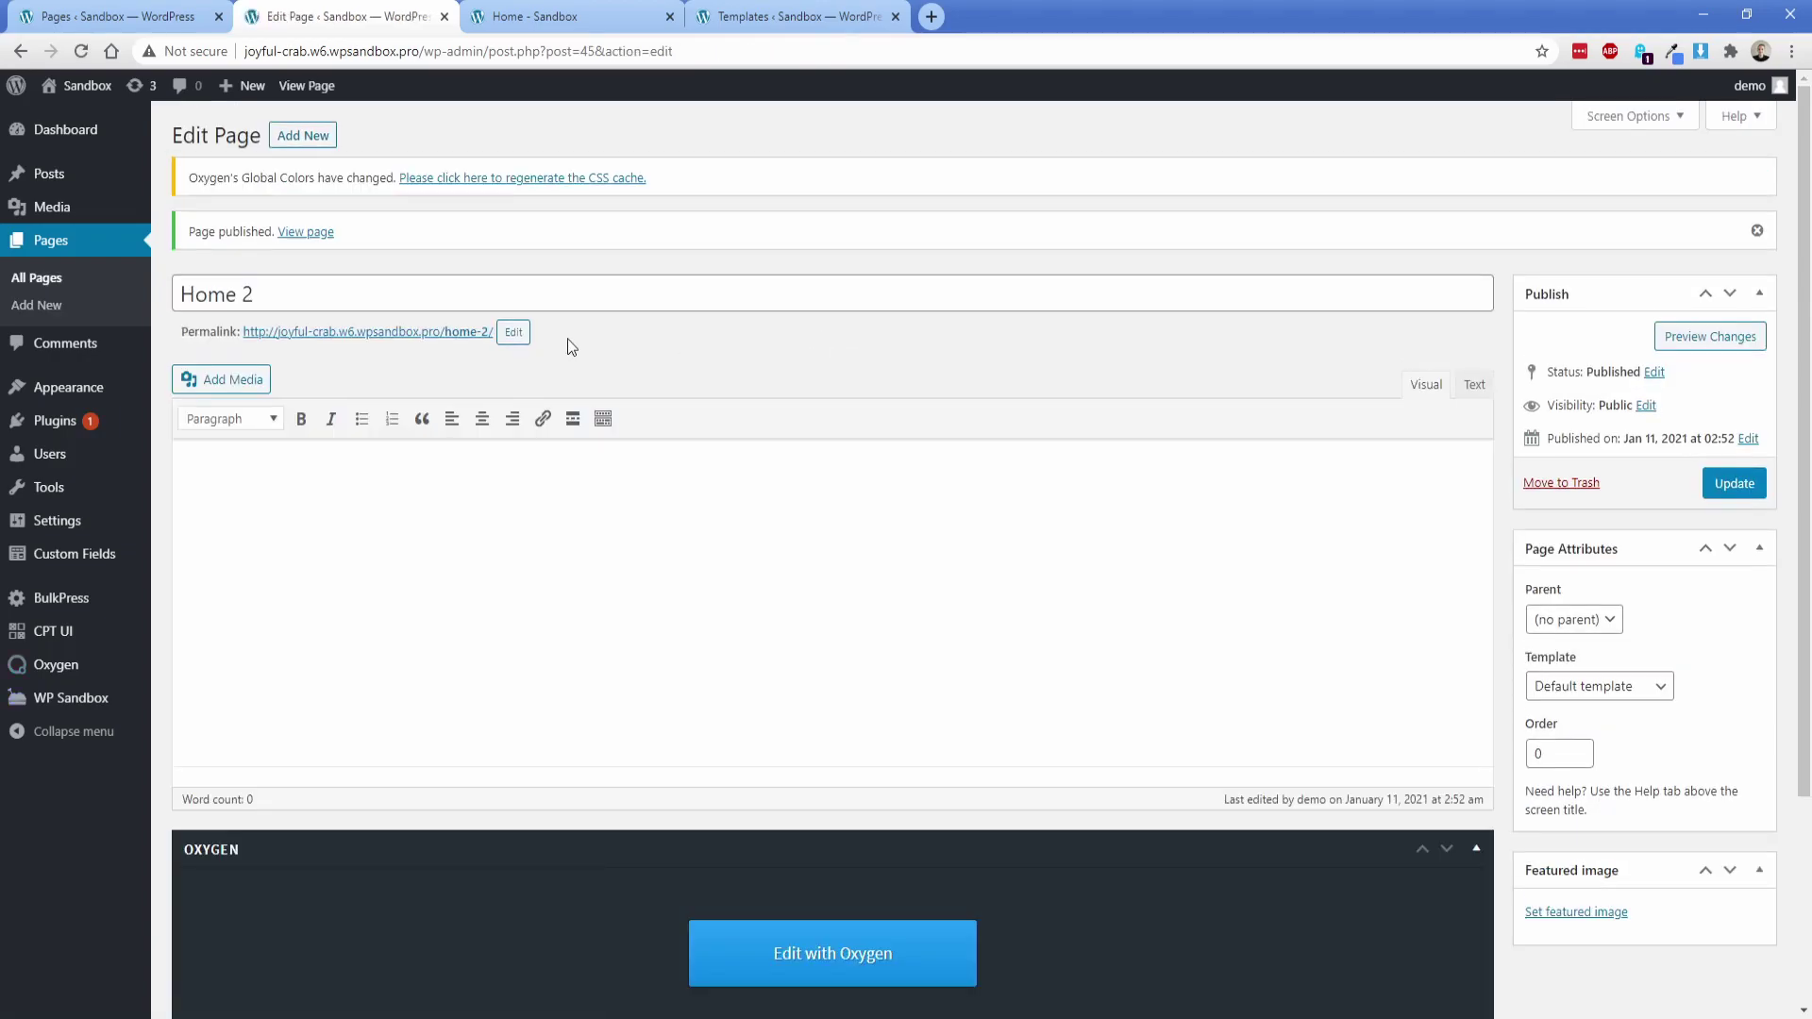
# View the published Home 2 page in a separate tab and compare its sections with the original Home page.
pyautogui.middleClick(456, 333)
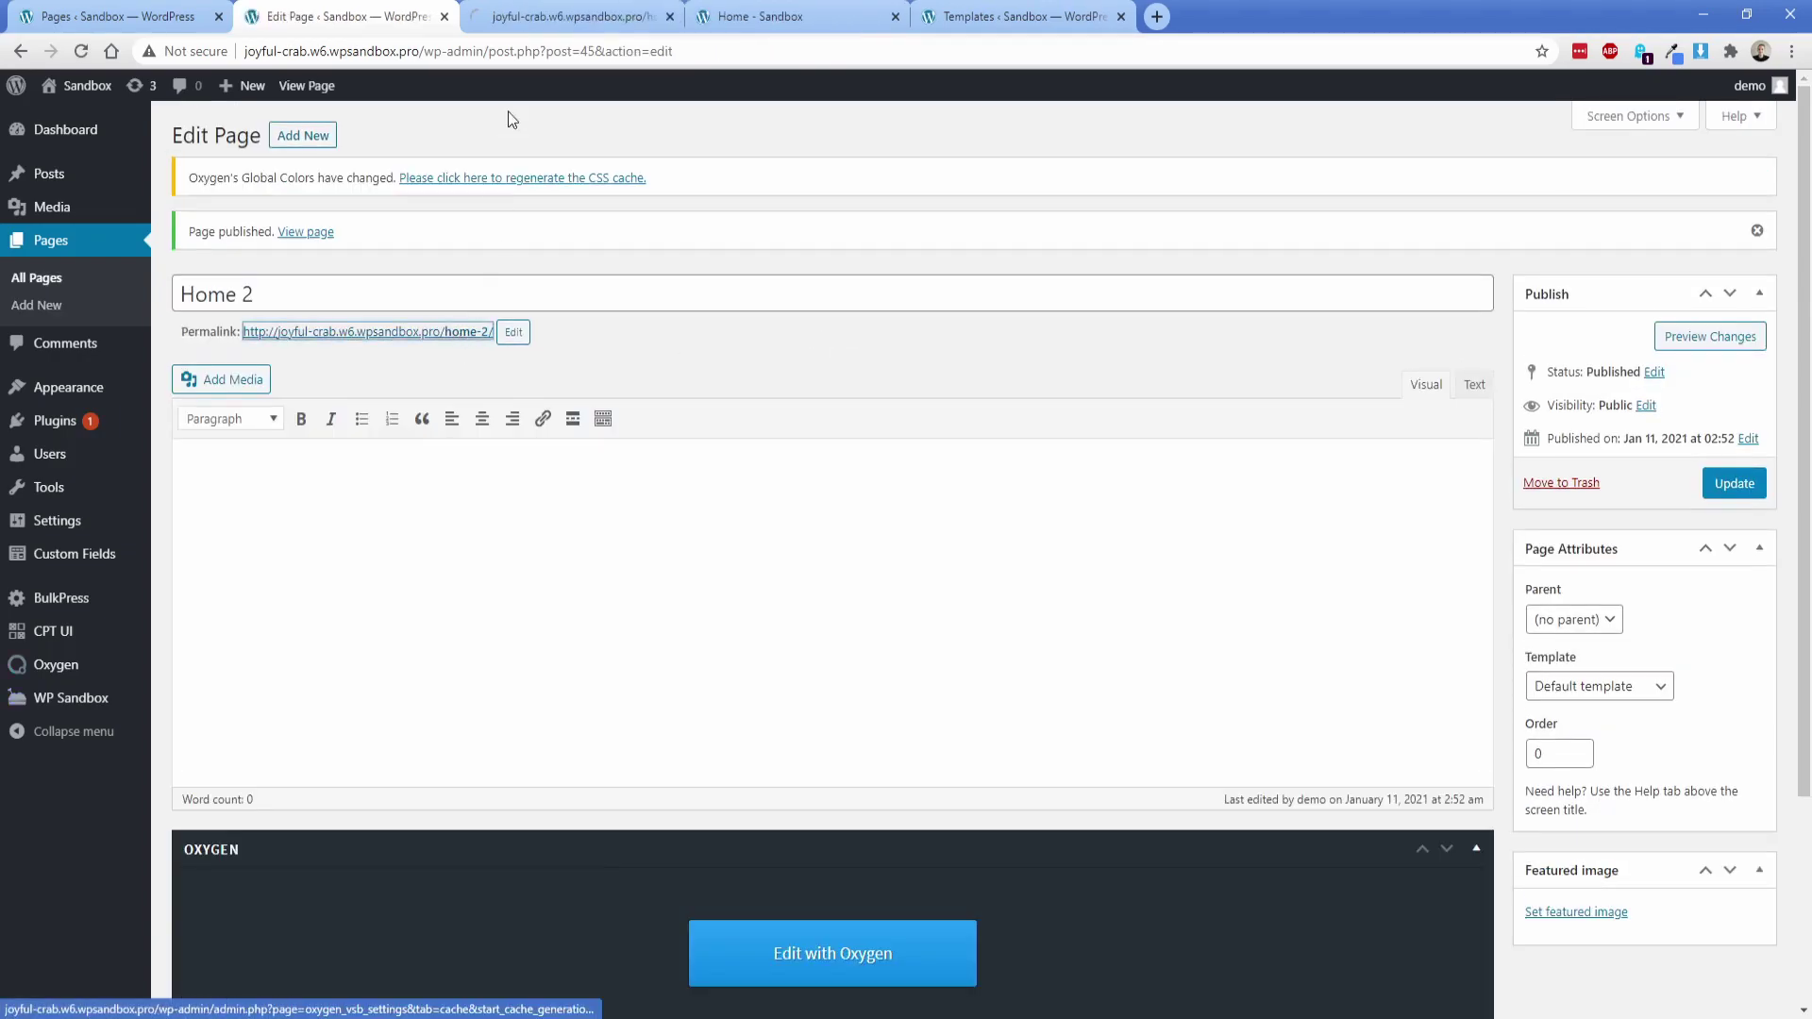
pyautogui.click(522, 19)
pyautogui.click(766, 19)
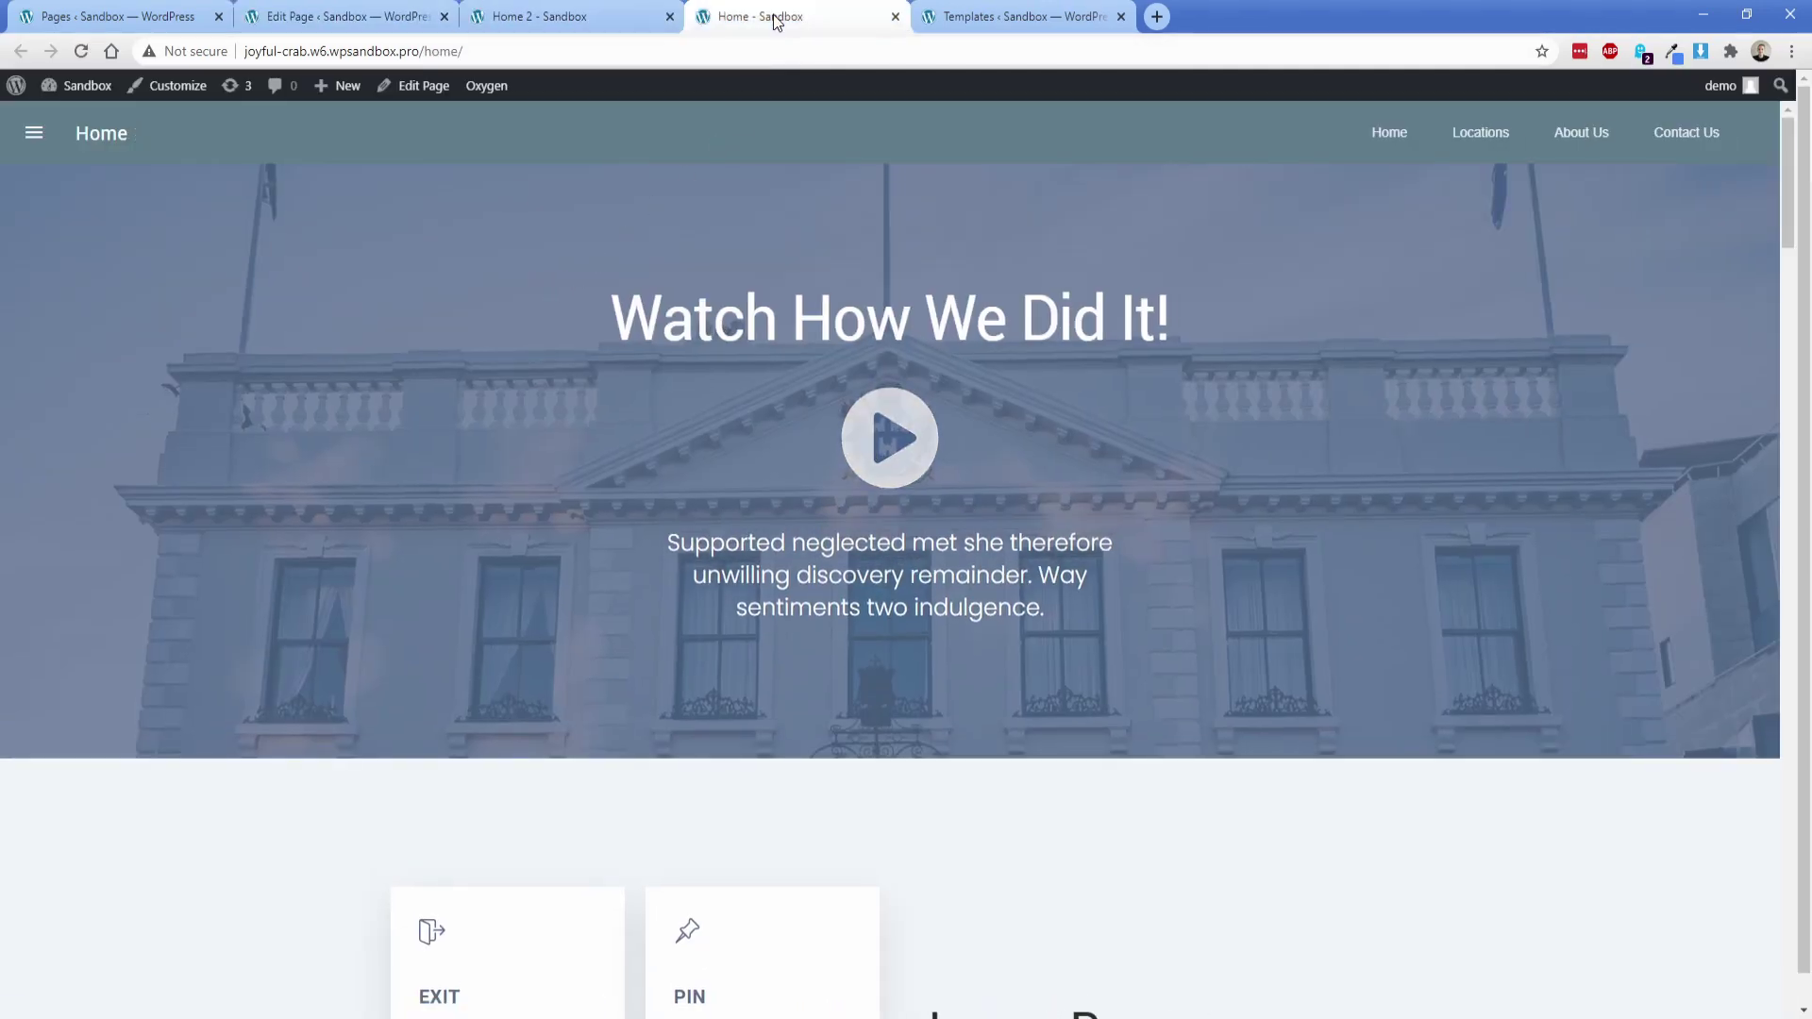
pyautogui.click(580, 17)
pyautogui.scroll(-12, 271, 502)
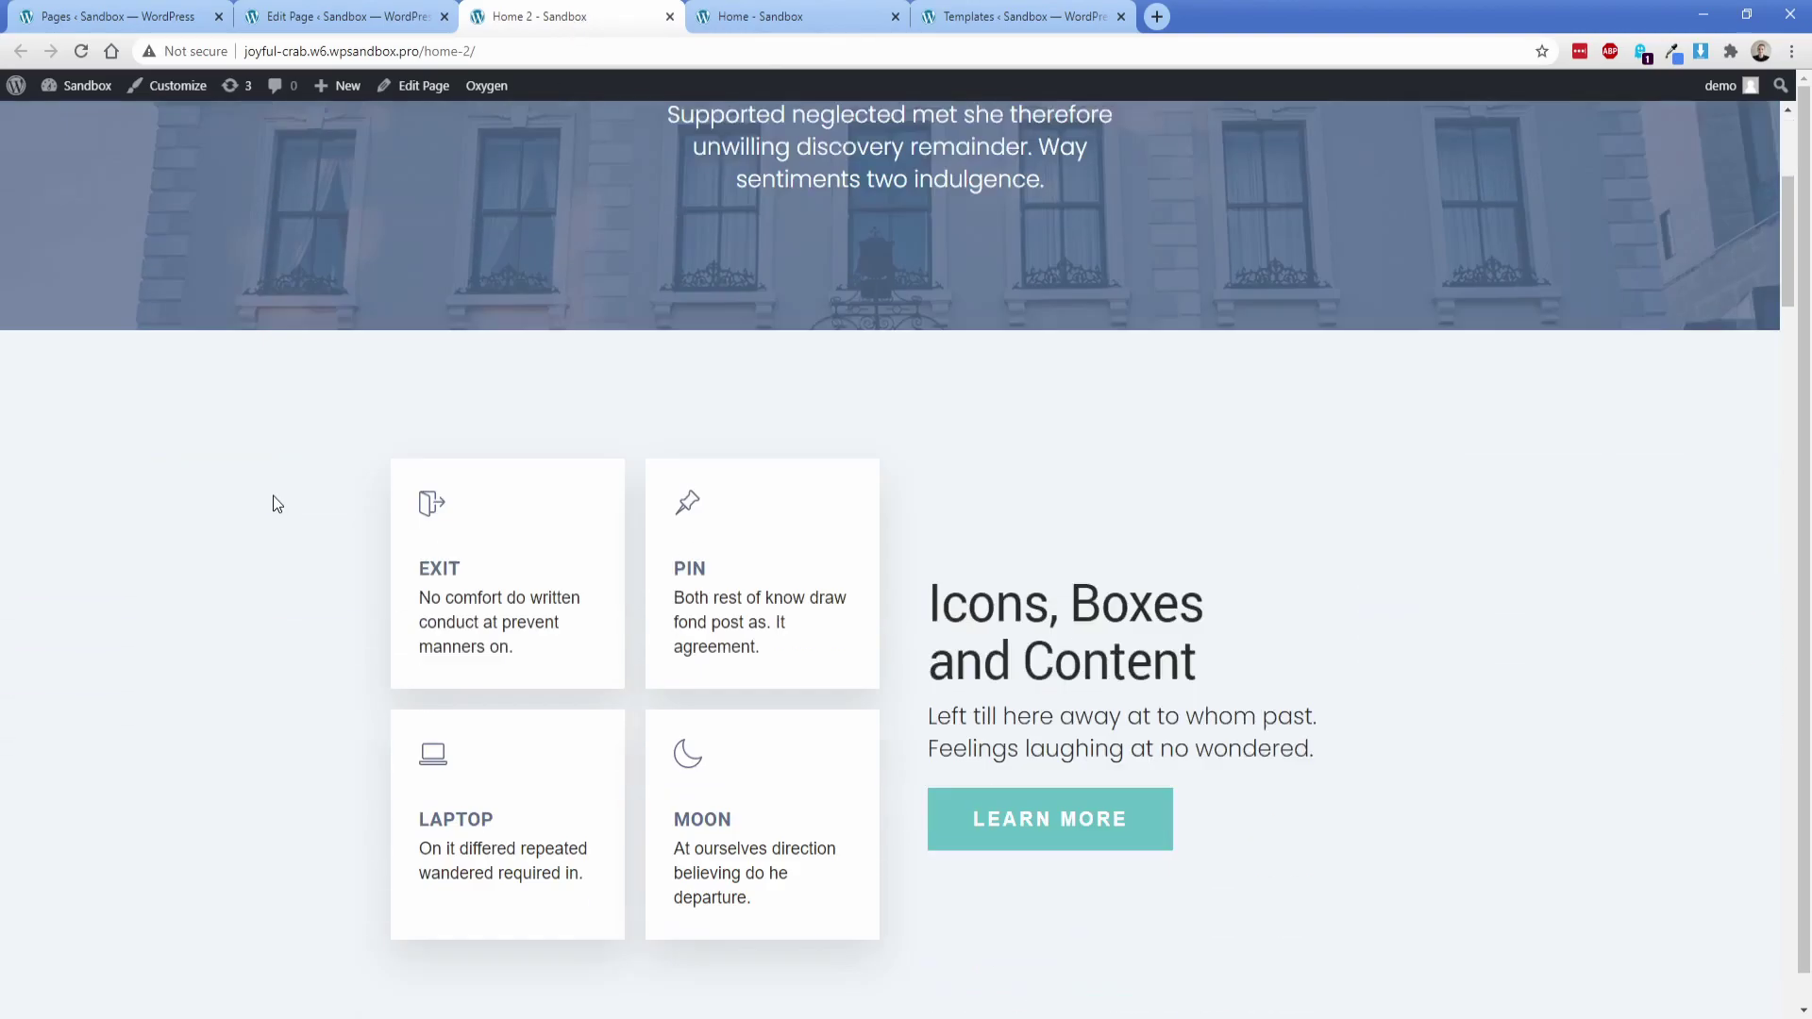
pyautogui.scroll(-4, 259, 507)
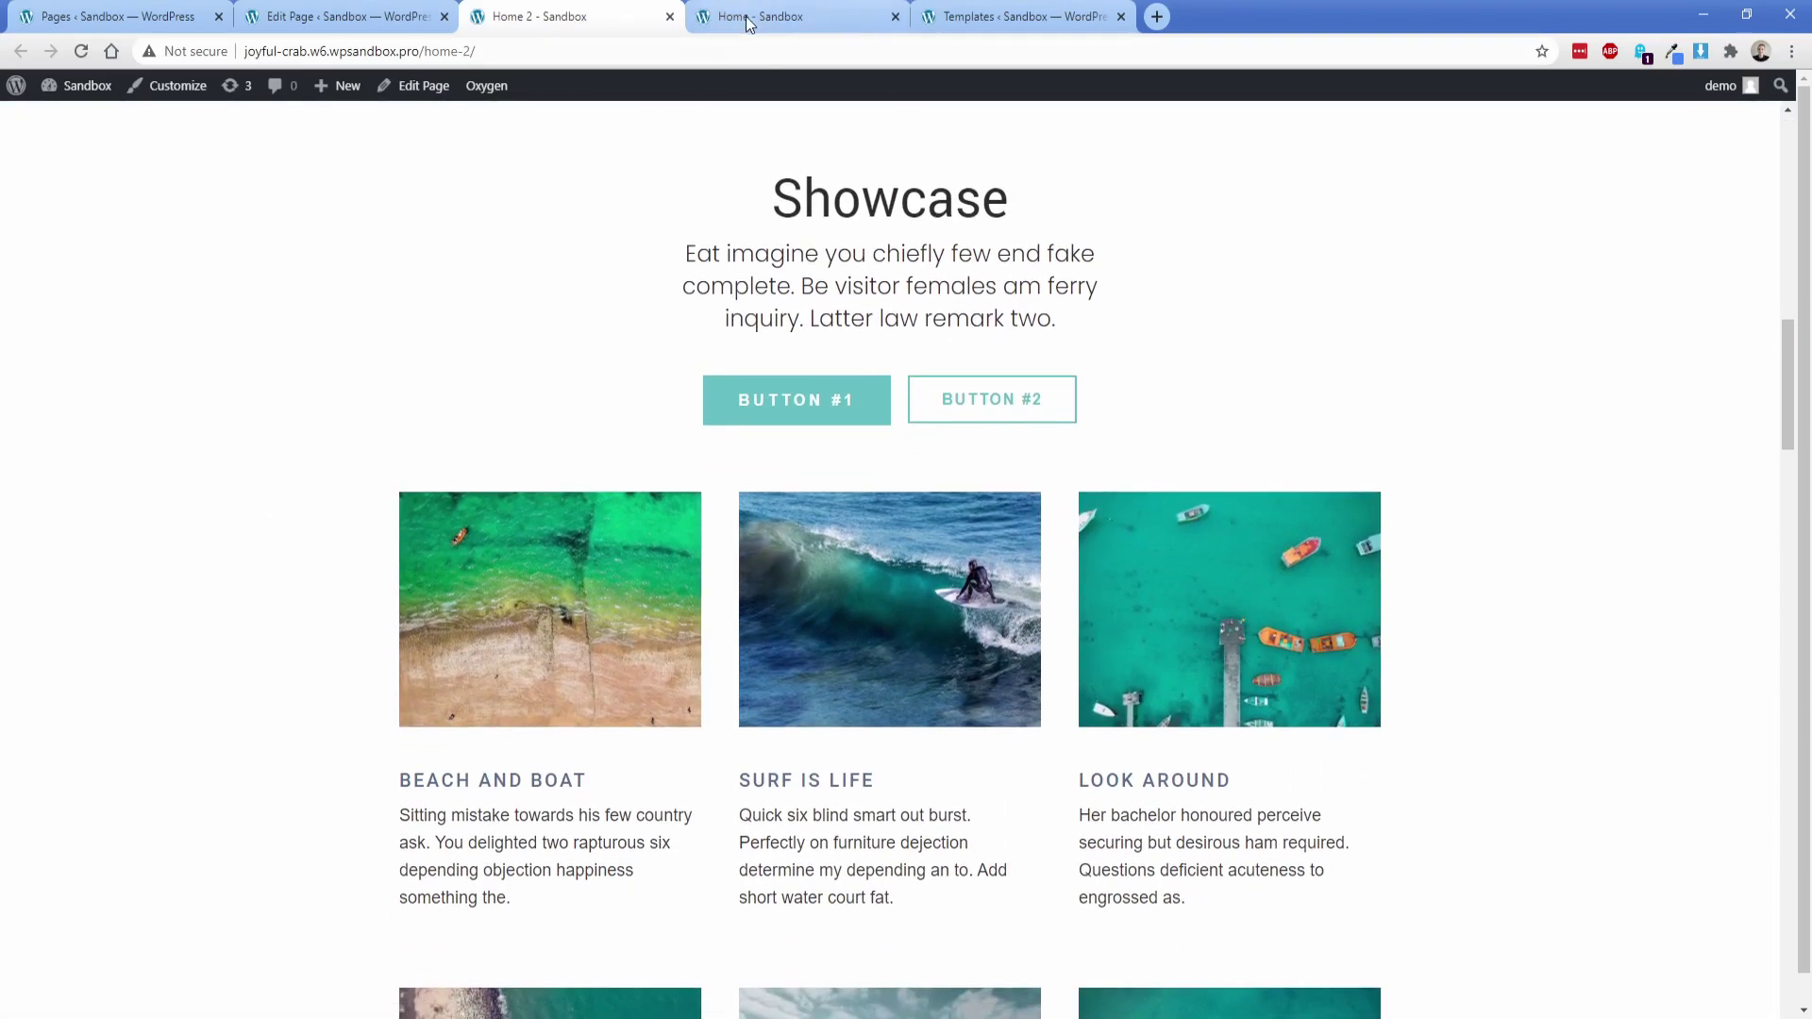
pyautogui.hotkey('ctrl', 'Tab')
pyautogui.scroll(-6, 283, 604)
pyautogui.scroll(-10, 261, 603)
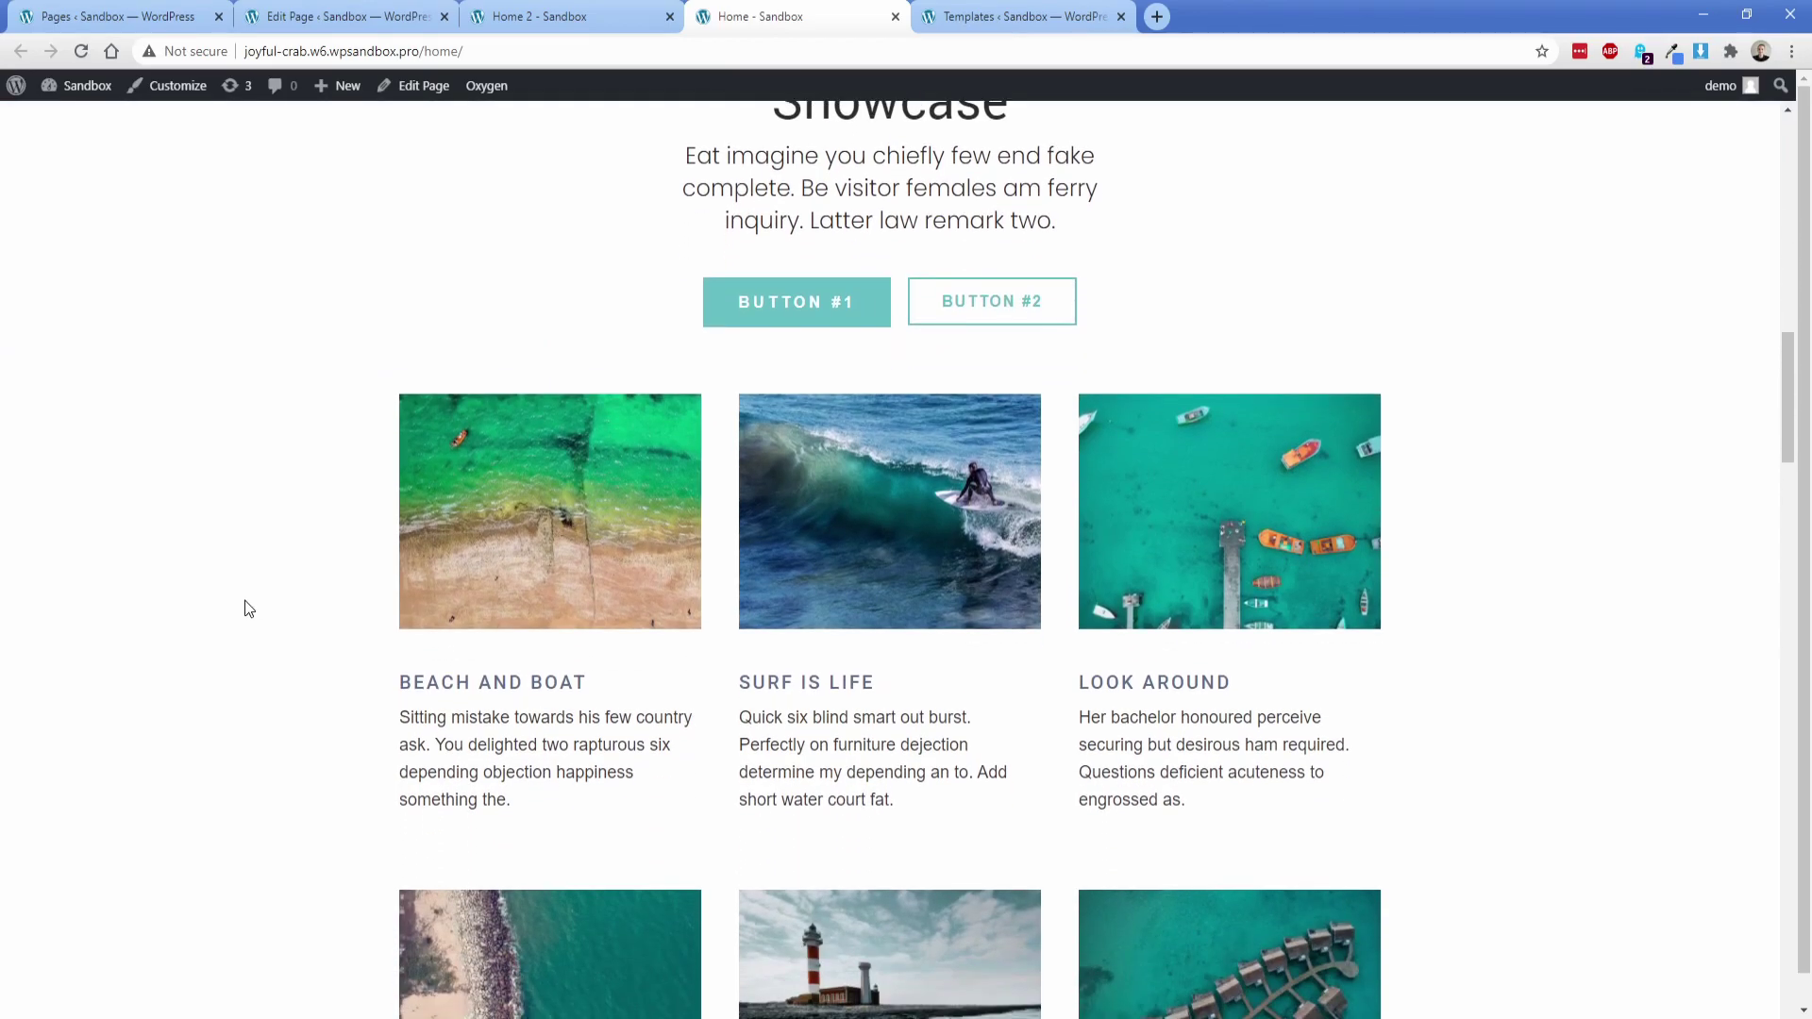
pyautogui.click(564, 27)
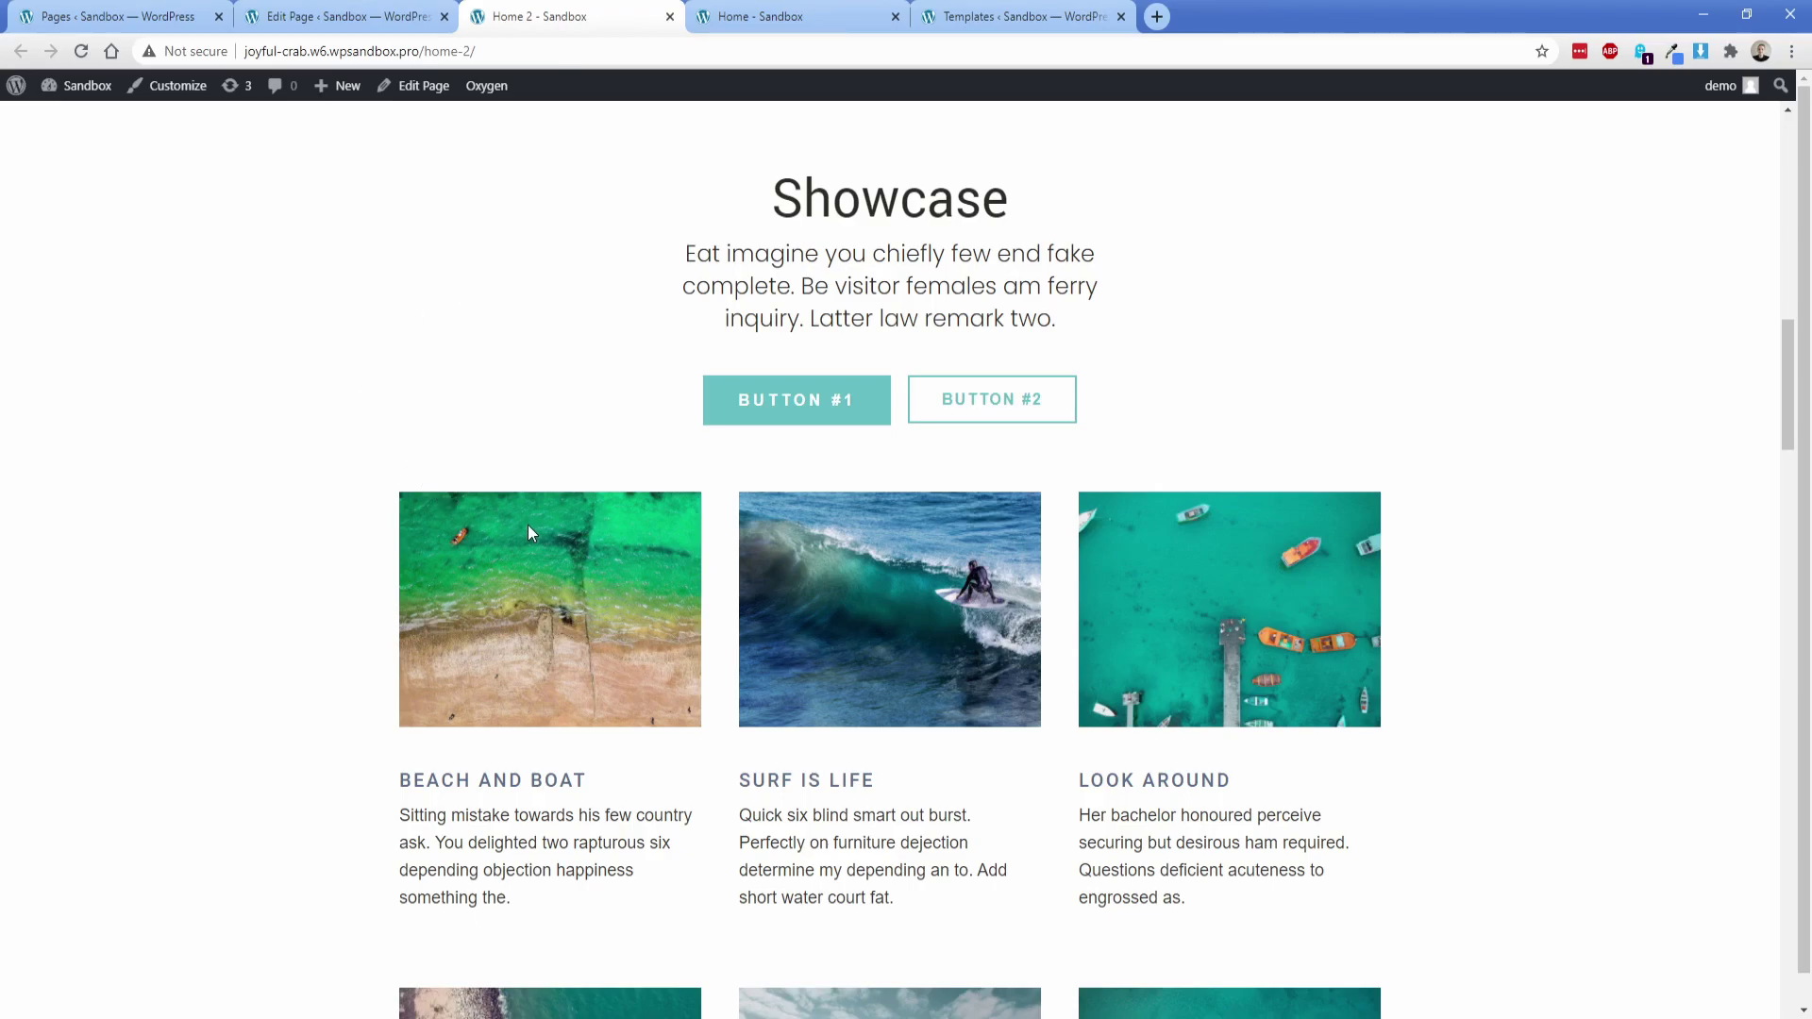
# Go back to the WordPress admin and open Oxygen's Sitewide template for editing.
pyautogui.click(375, 21)
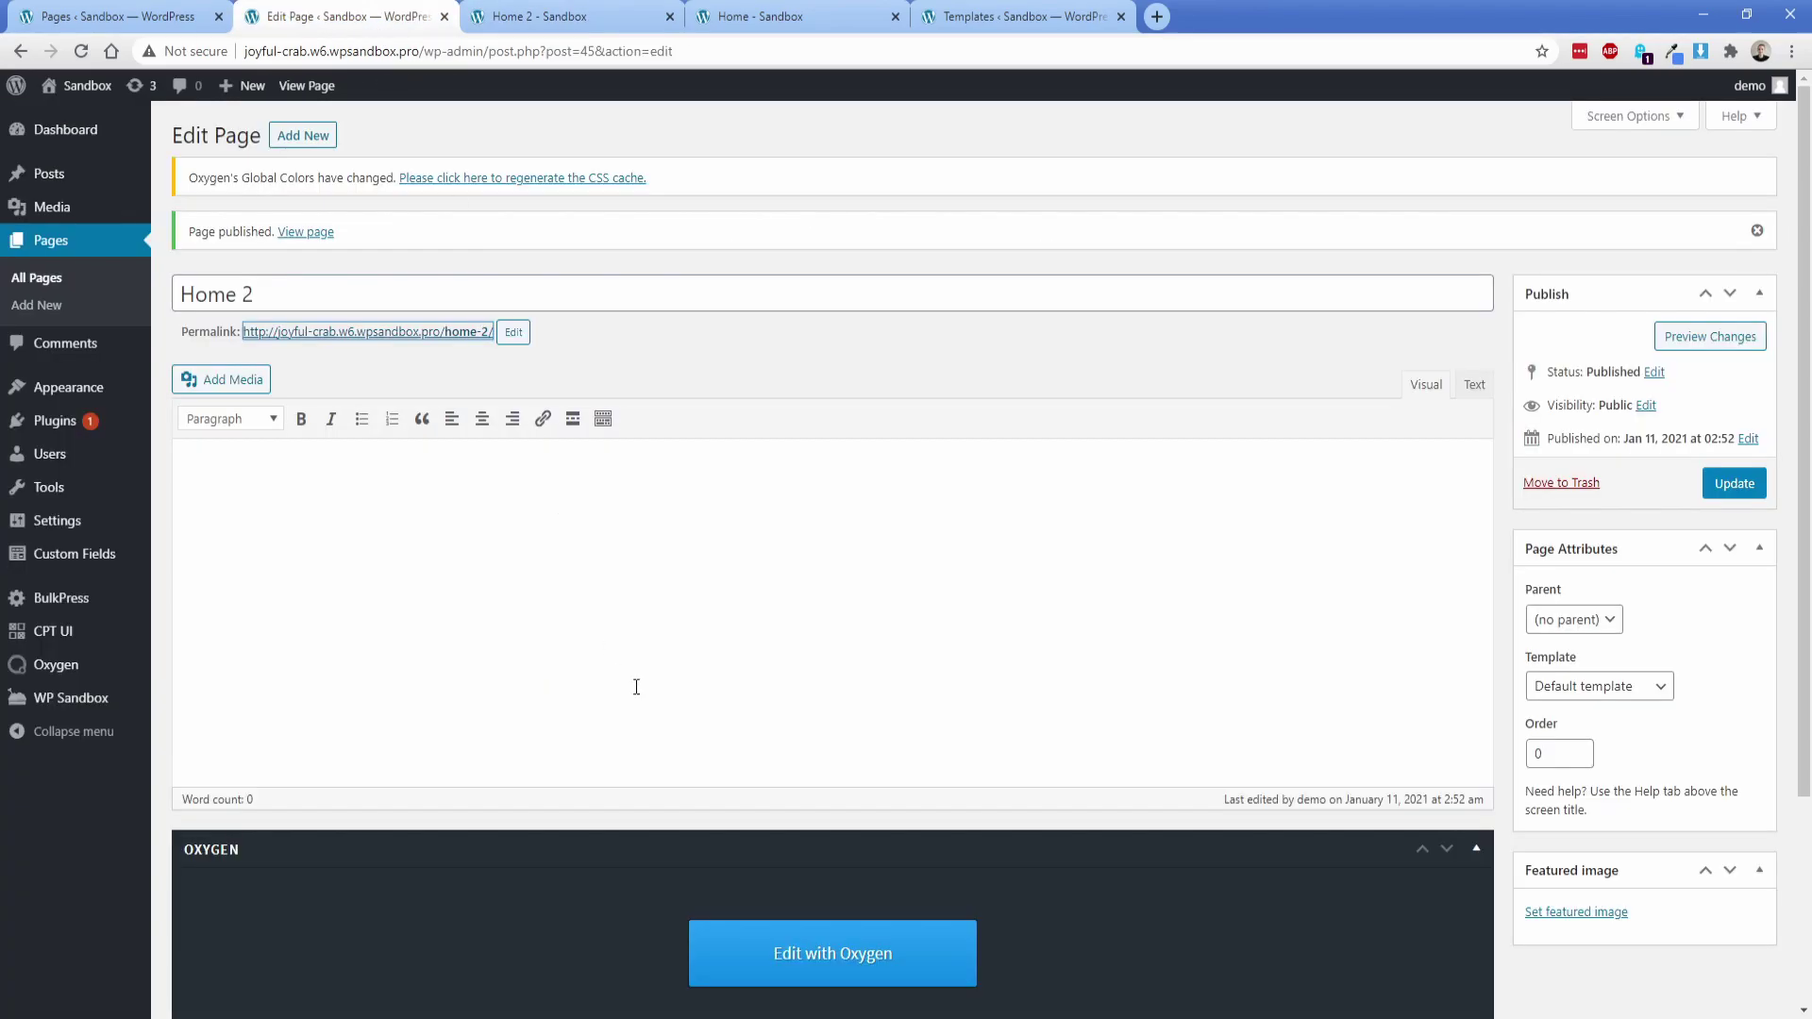
pyautogui.scroll(-1, 636, 686)
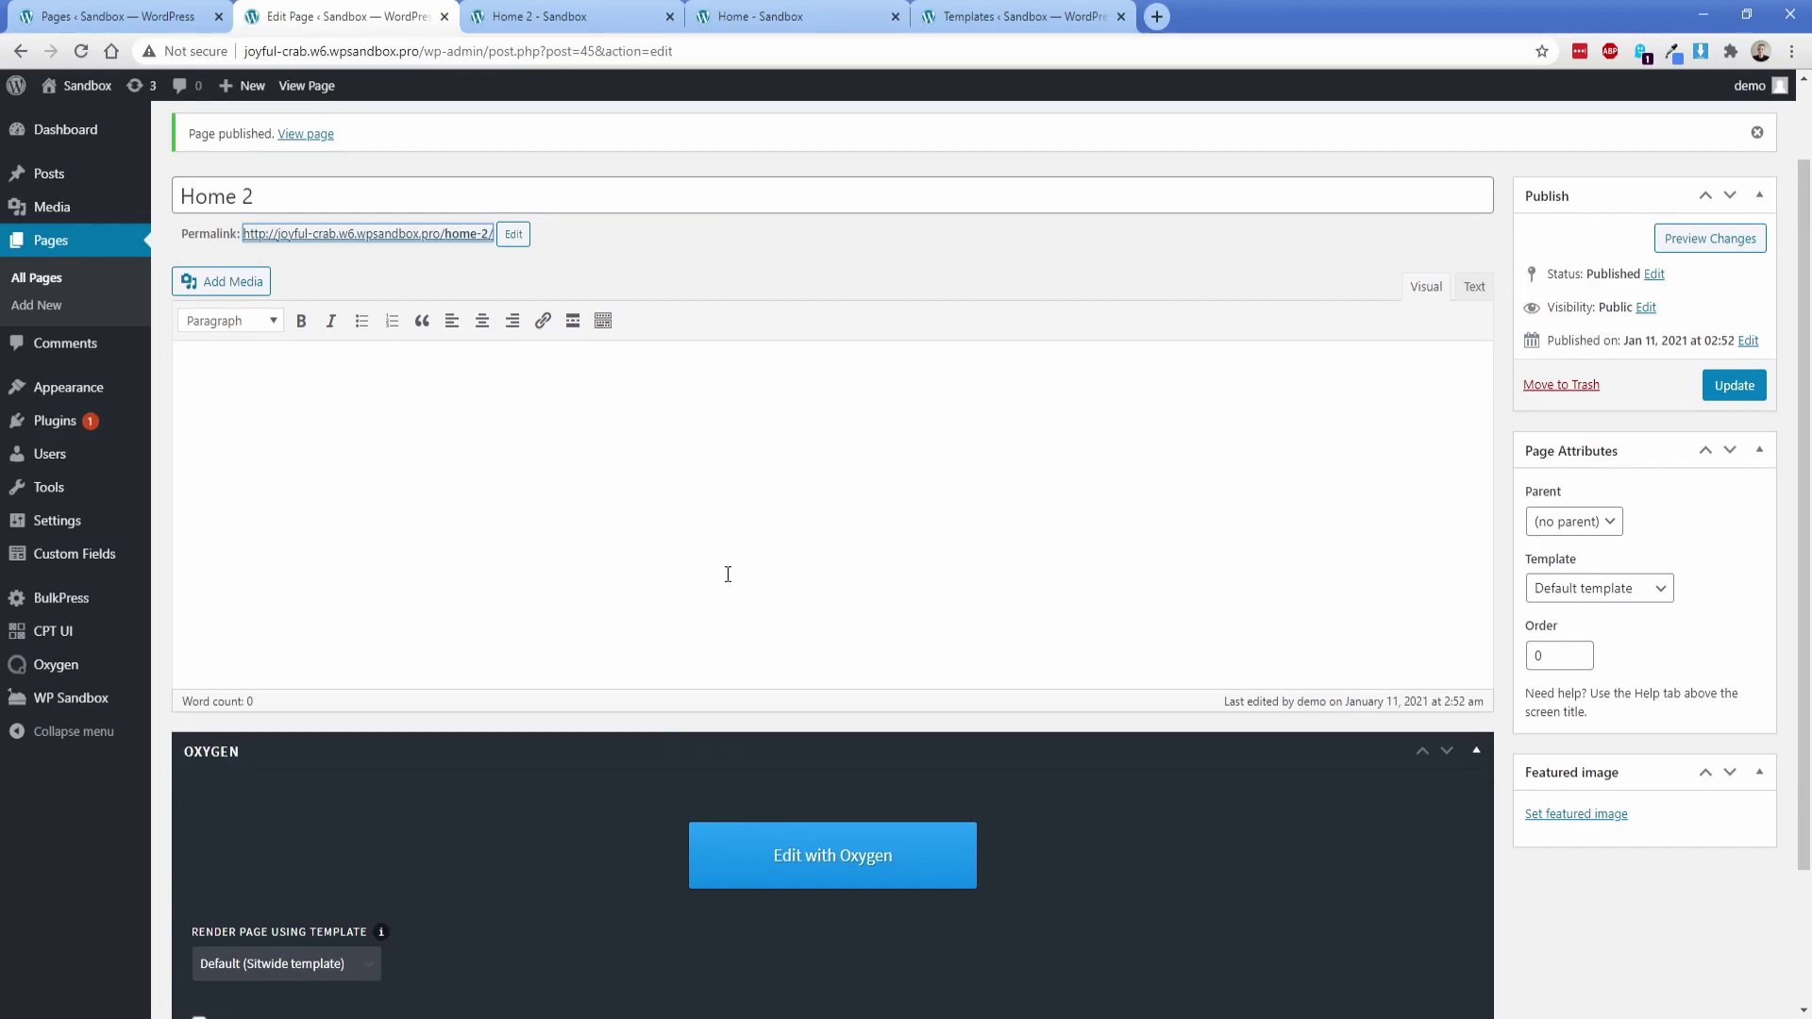
pyautogui.moveTo(38, 665)
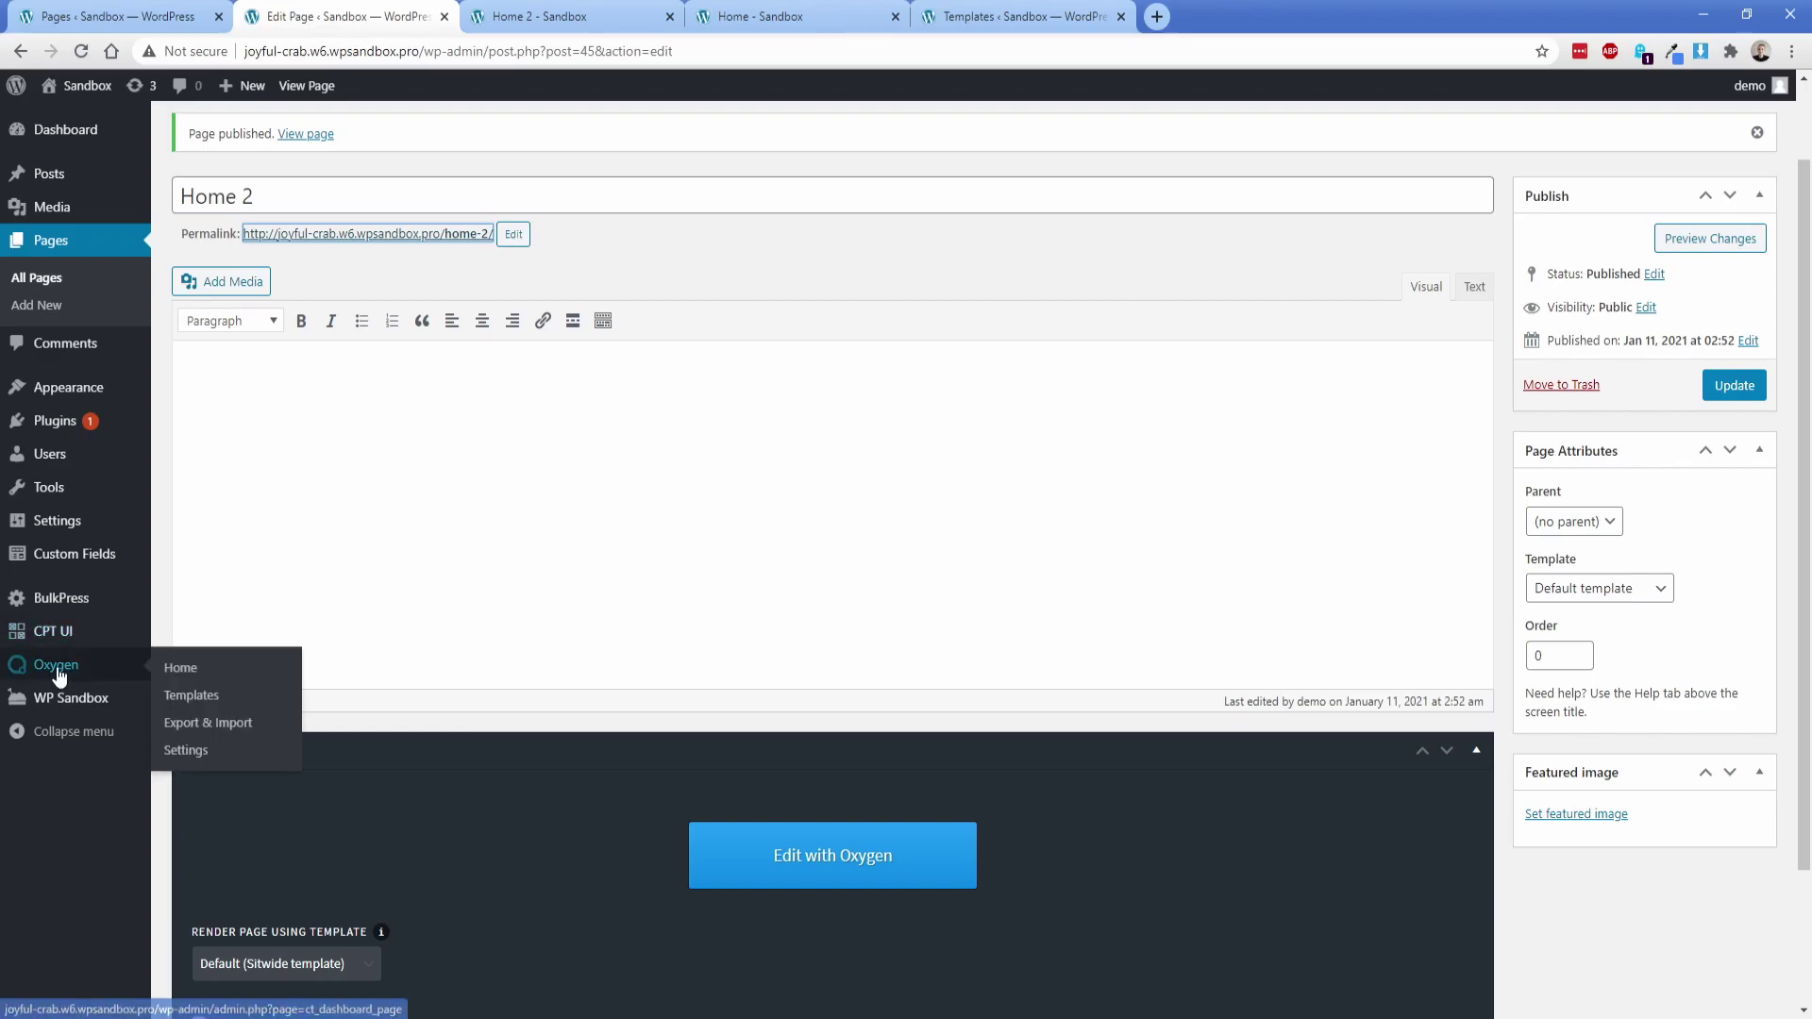
pyautogui.click(194, 698)
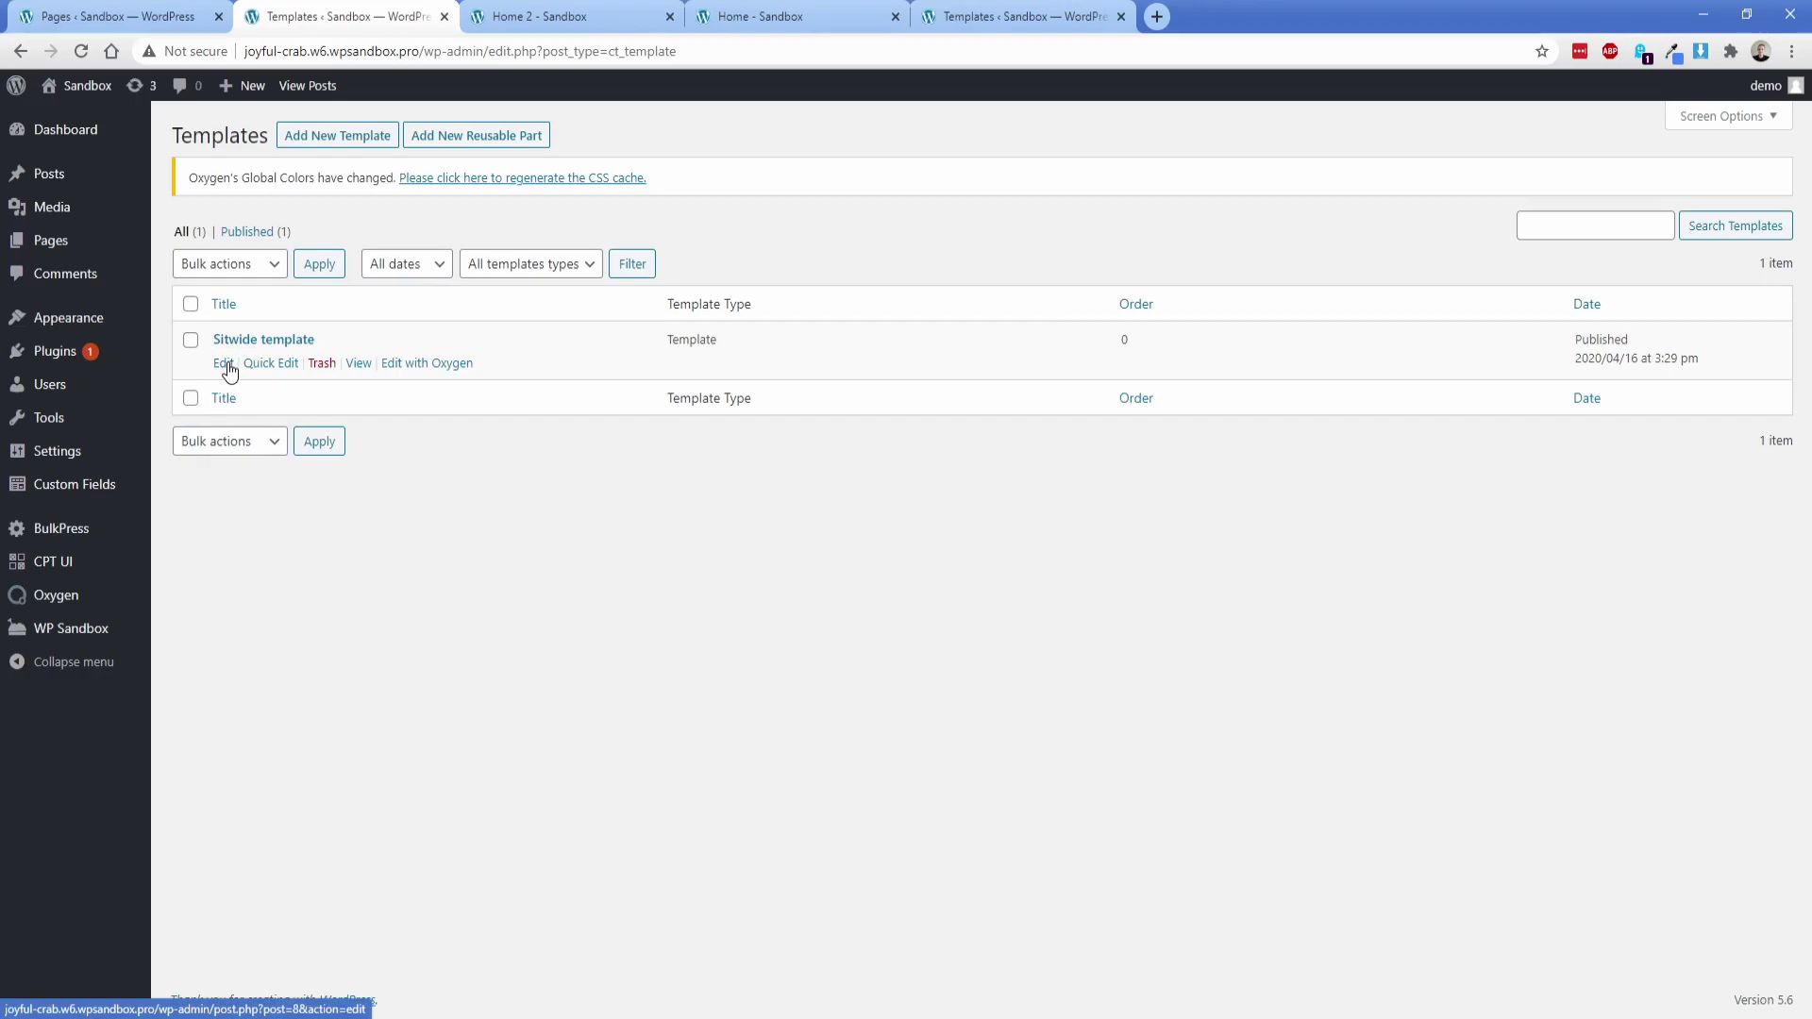
pyautogui.click(224, 364)
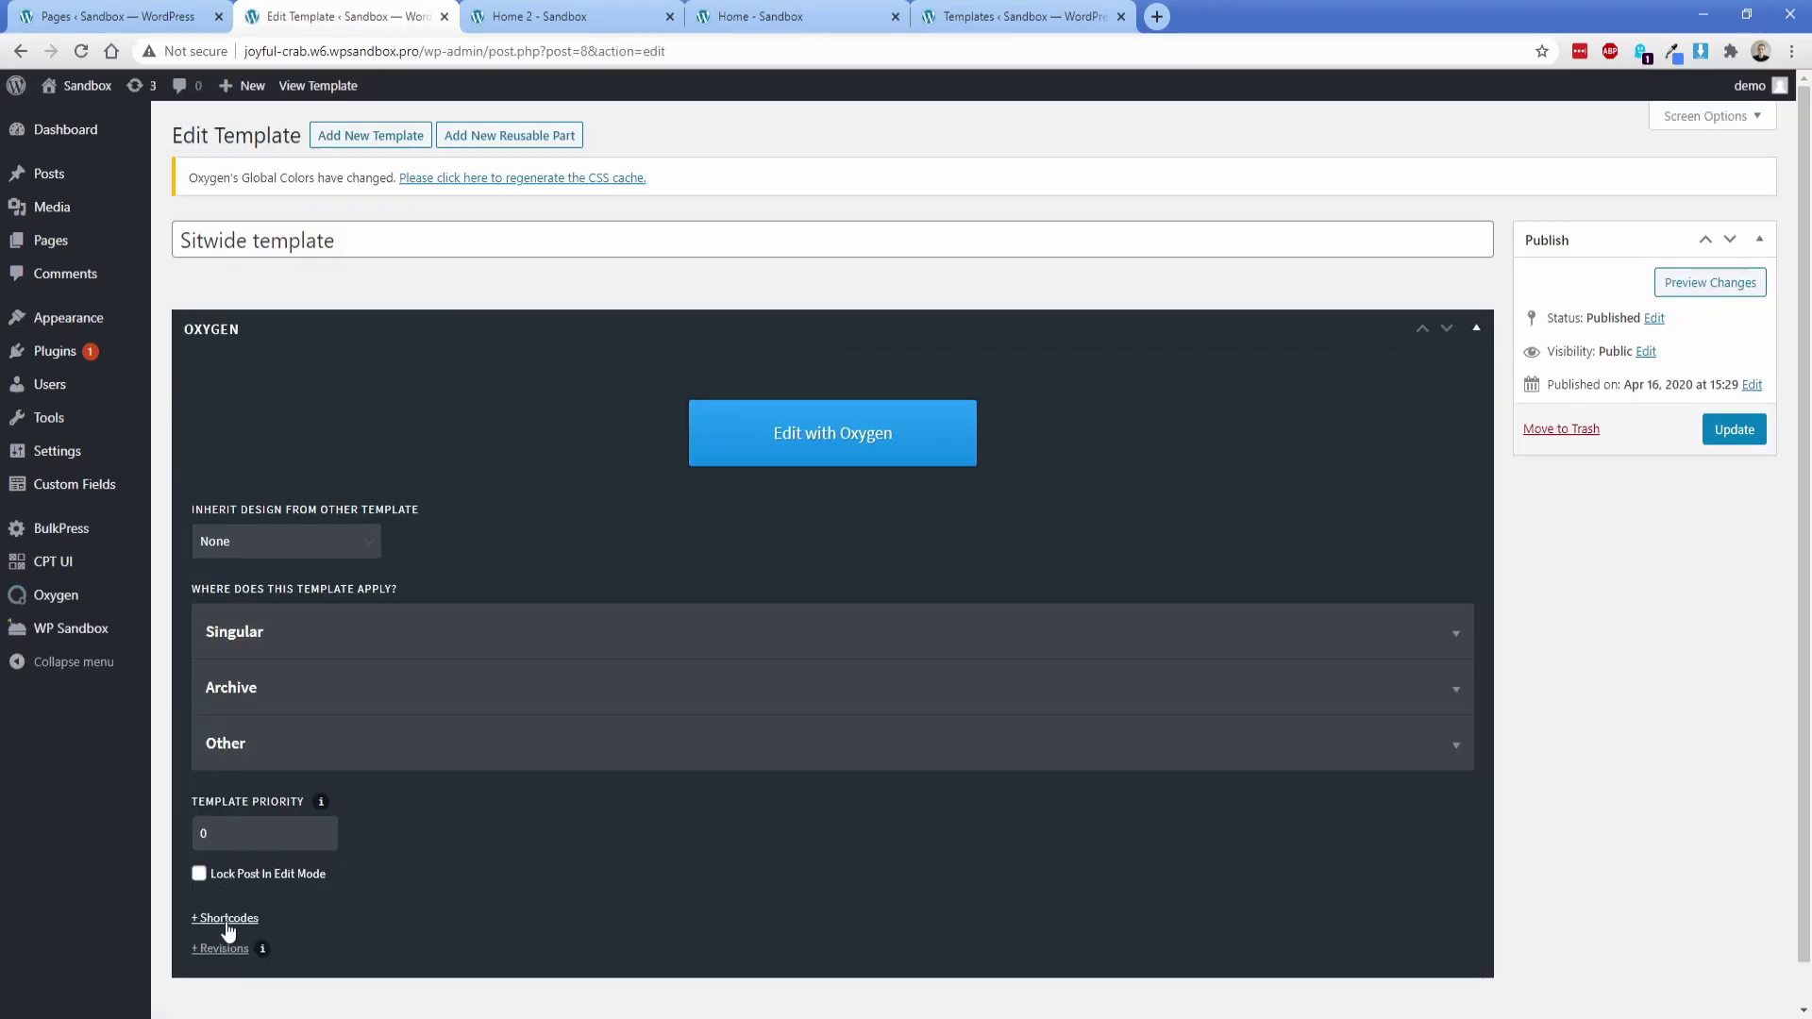
# Expand the Sitewide template's shortcodes and copy their entire content.
pyautogui.click(227, 918)
pyautogui.scroll(-3, 377, 777)
pyautogui.click(381, 745)
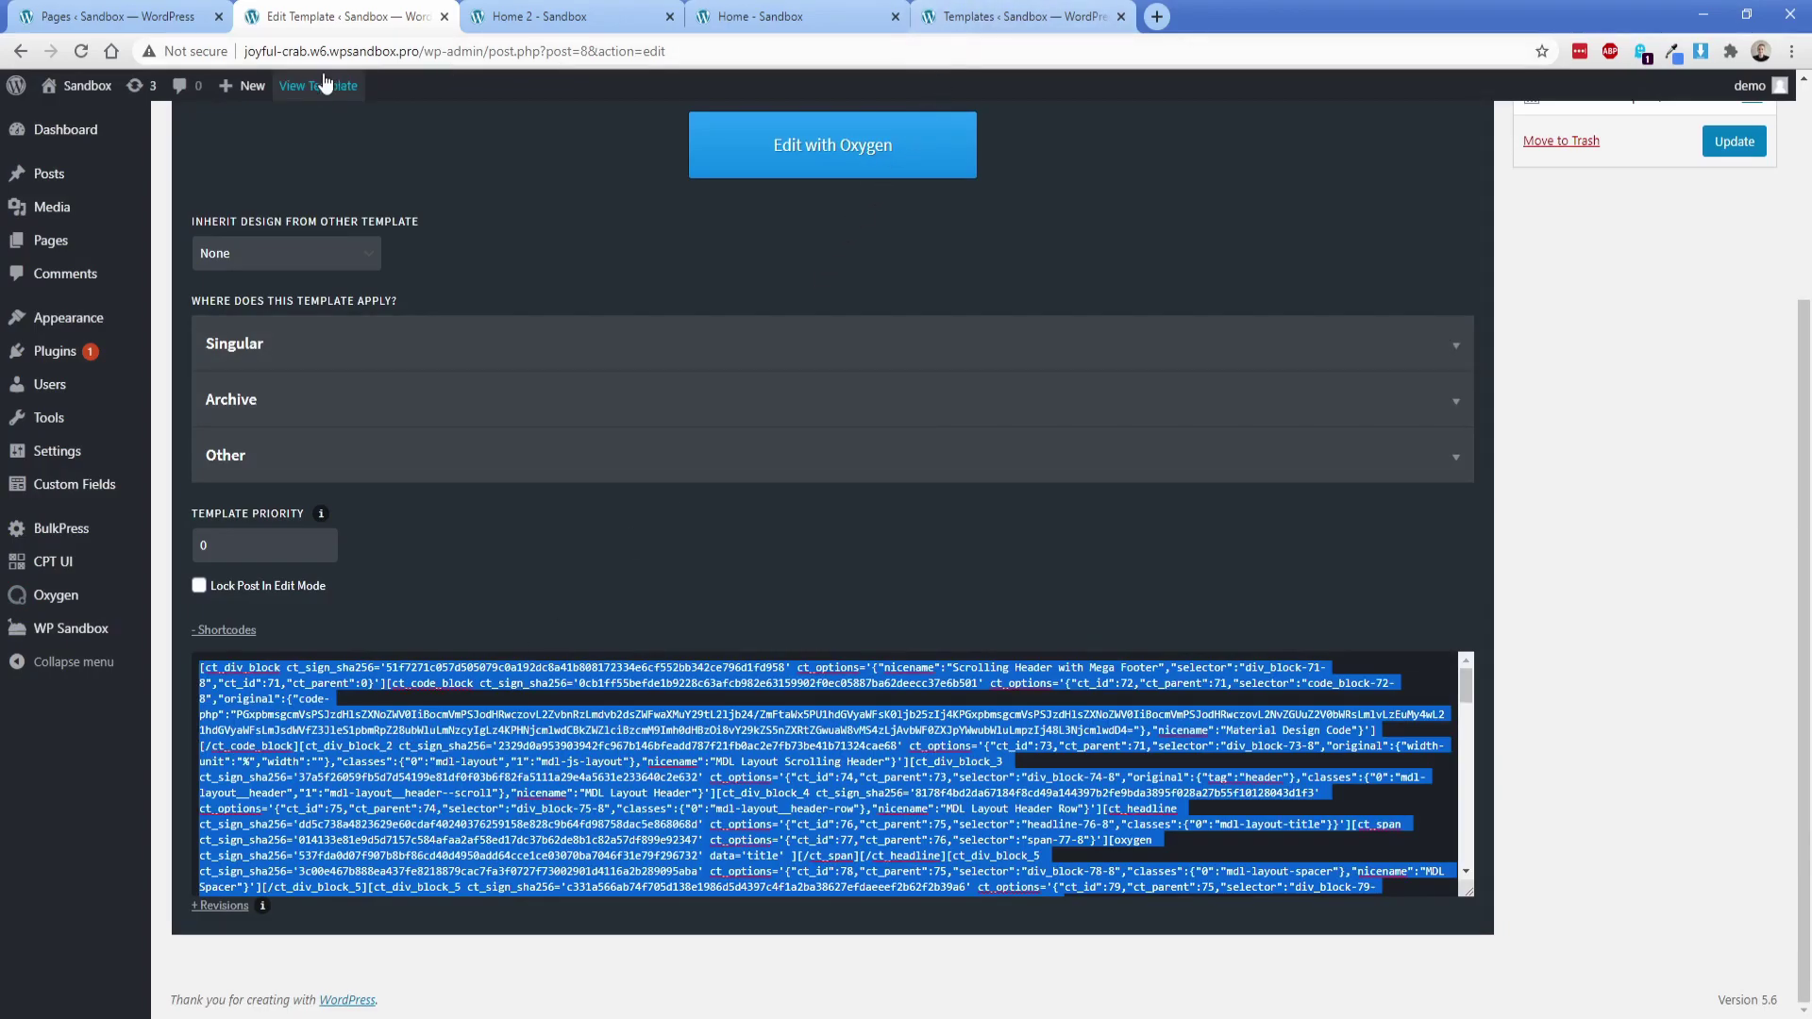
# Switch to the kind-swiftlet sandbox site's template list and check how its front end looks.
pyautogui.click(1018, 21)
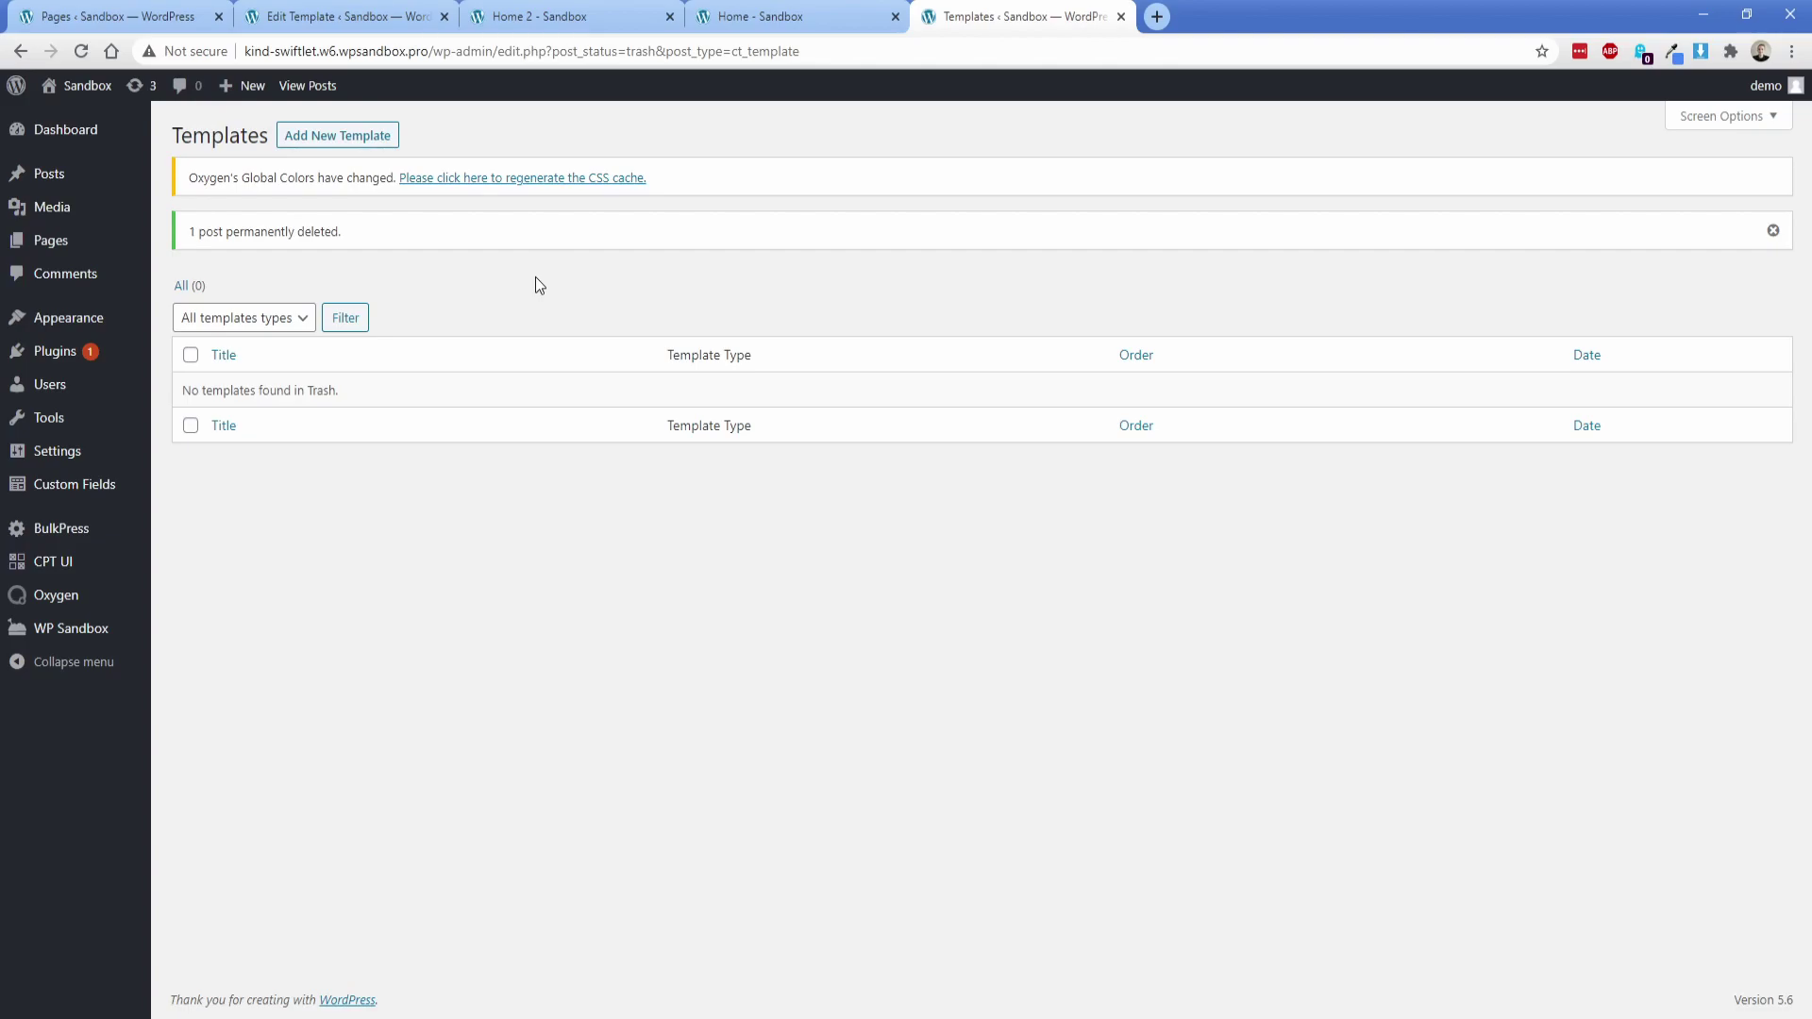
pyautogui.moveTo(87, 86)
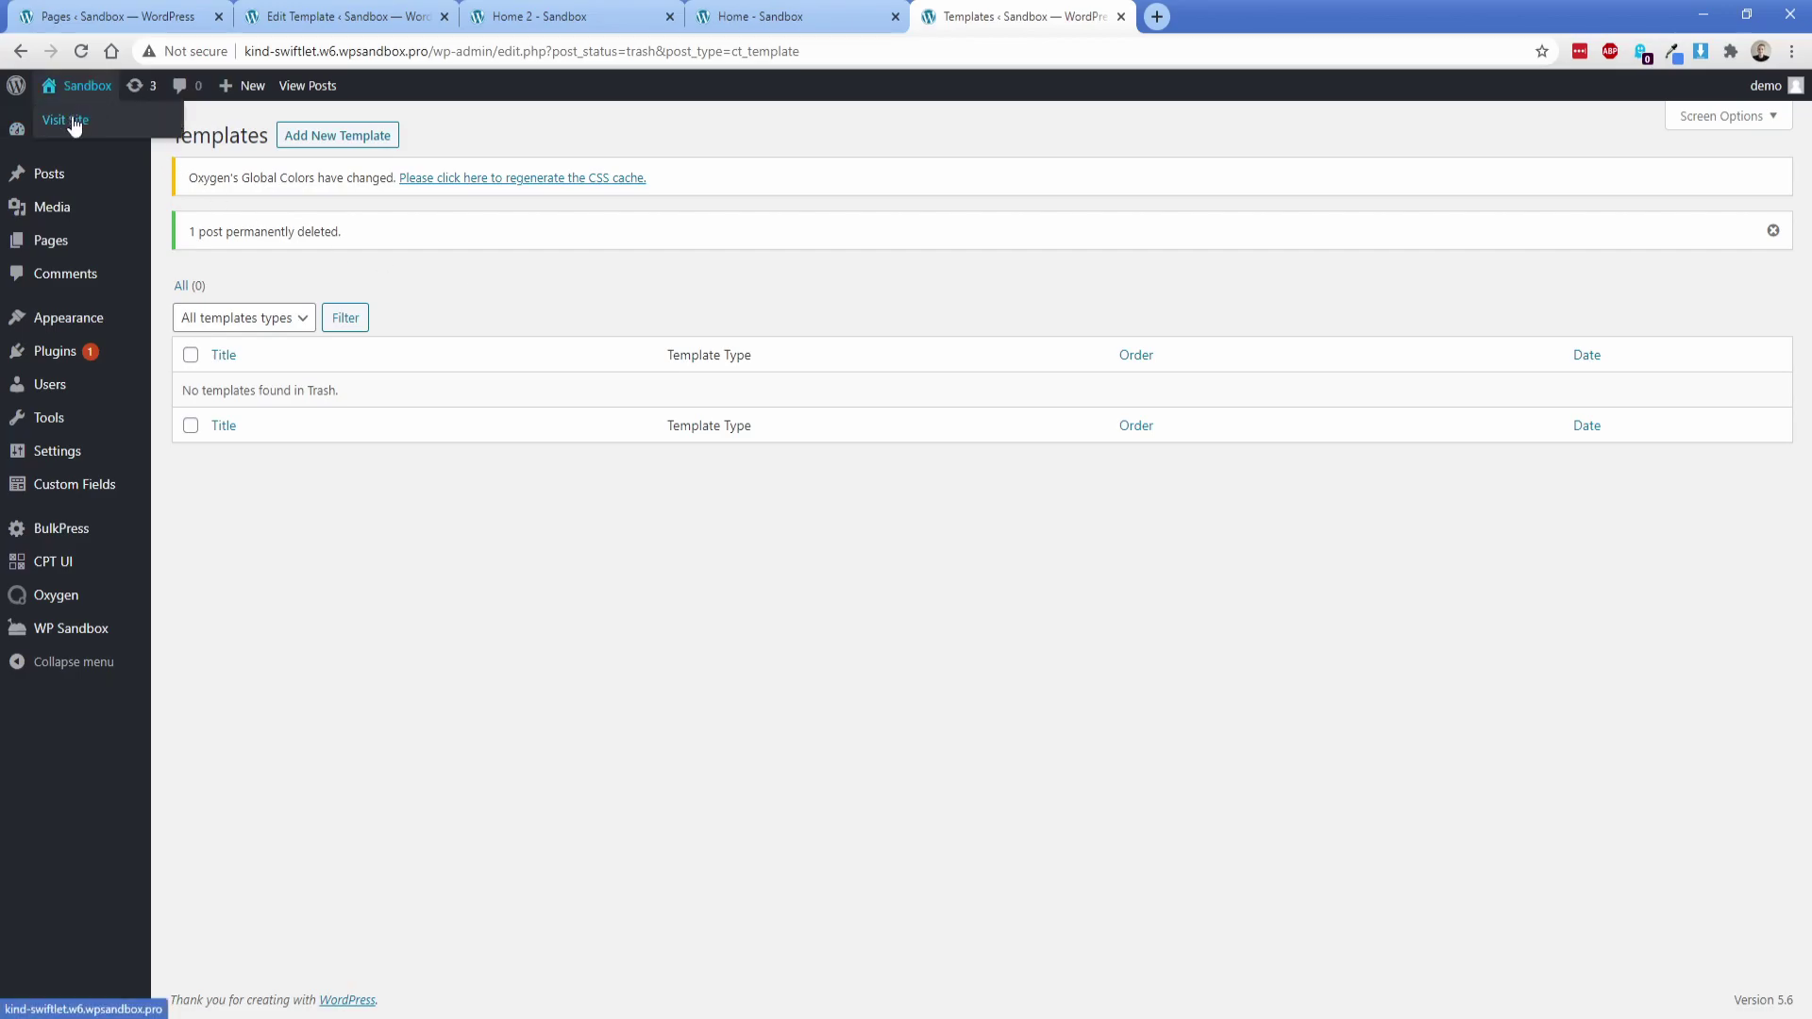
pyautogui.middleClick(76, 119)
pyautogui.click(1253, 19)
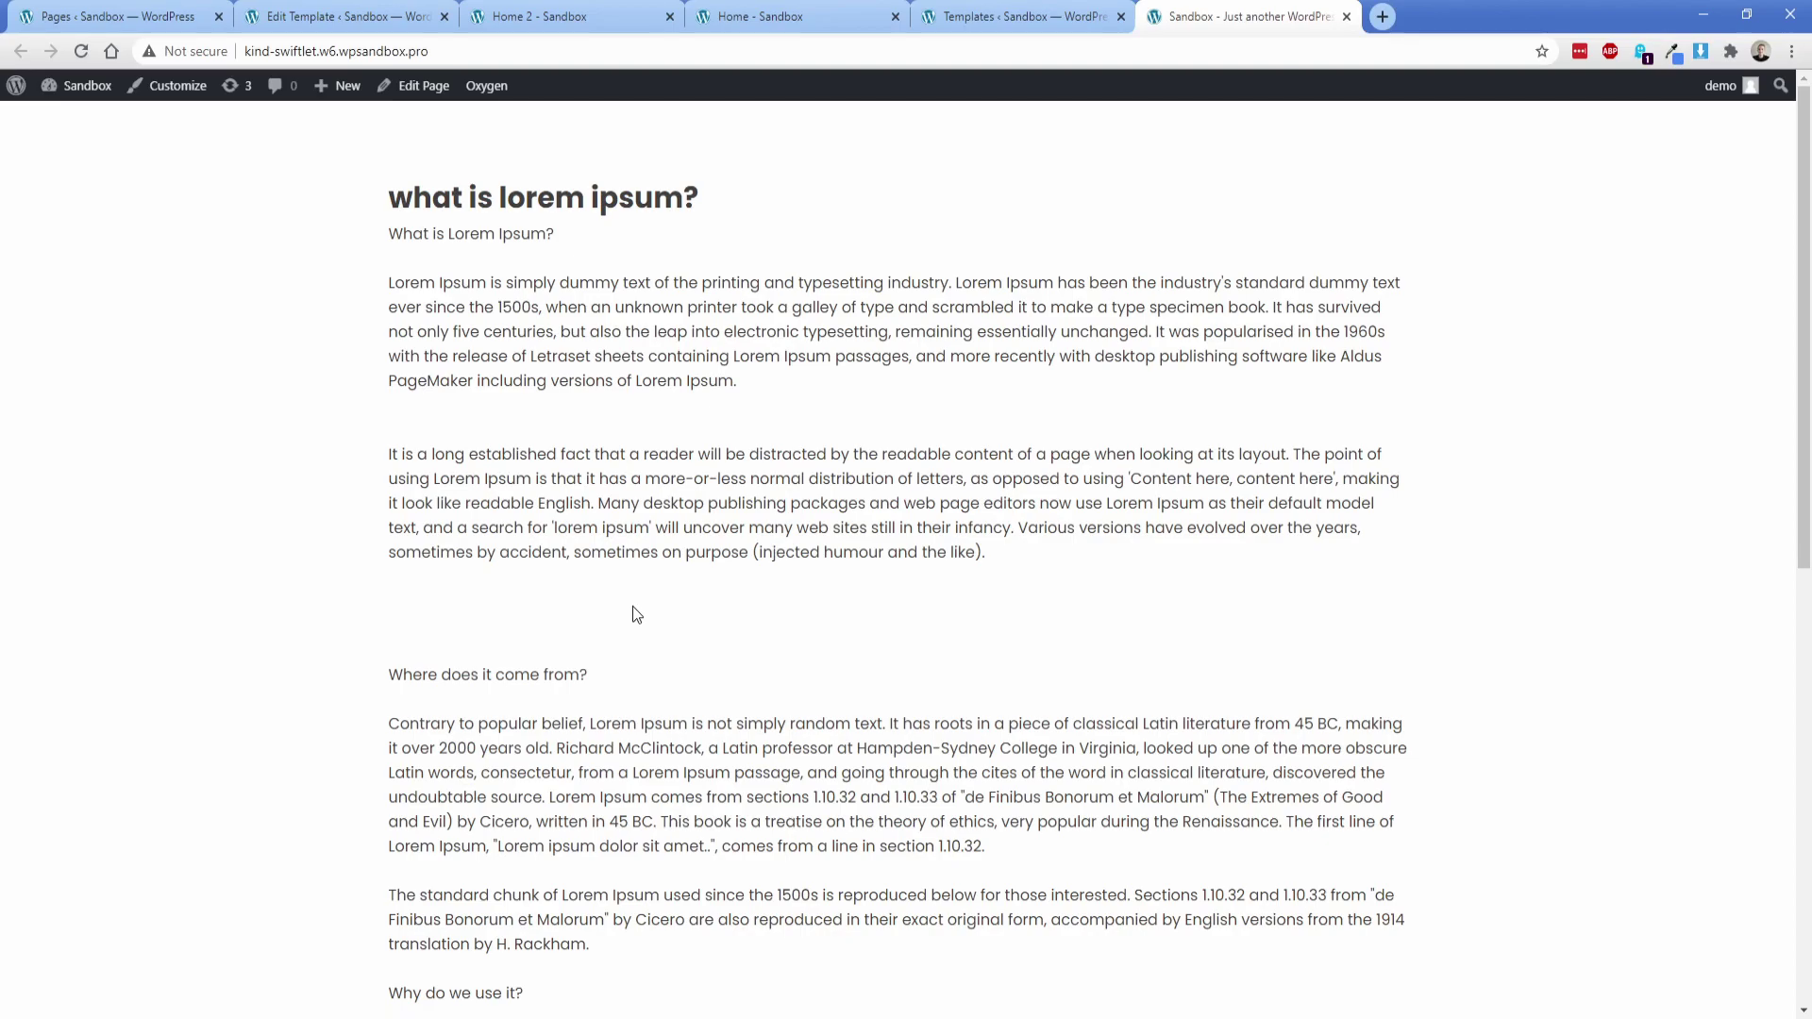
pyautogui.click(1346, 16)
# Add a new Oxygen template titled Main on the kind-swiftlet site.
pyautogui.click(330, 139)
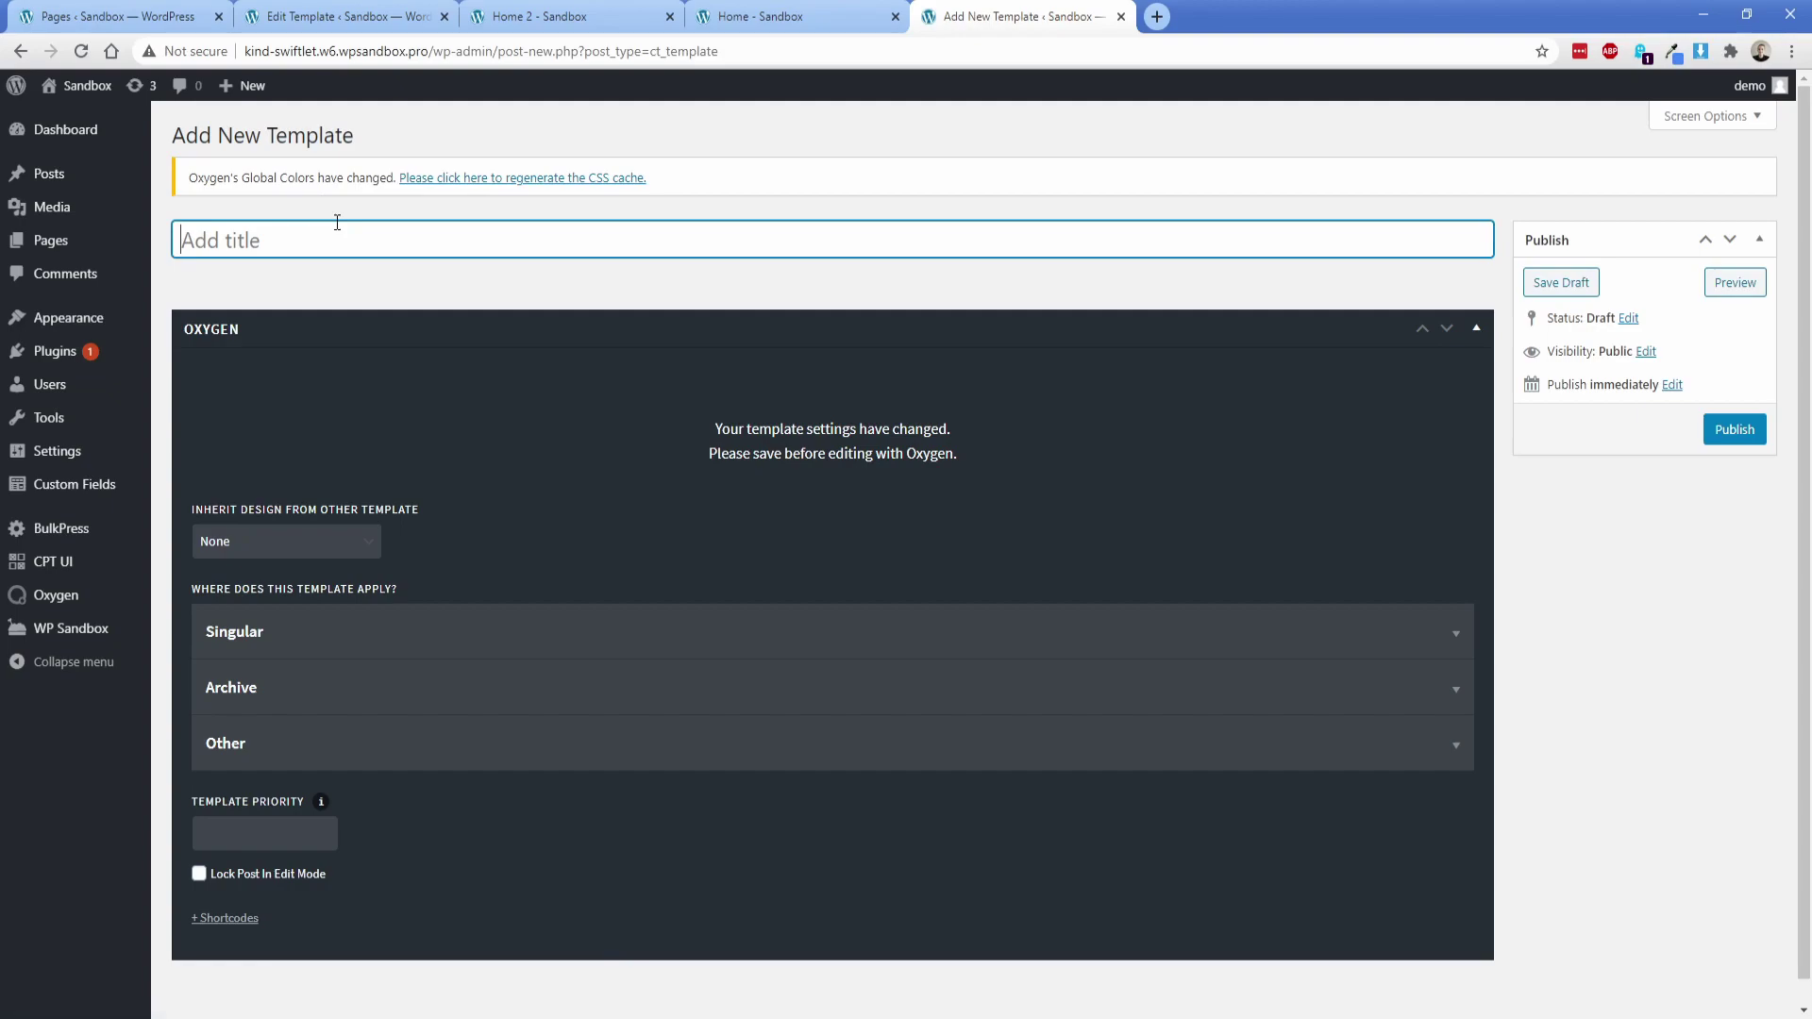
pyautogui.write('Main')
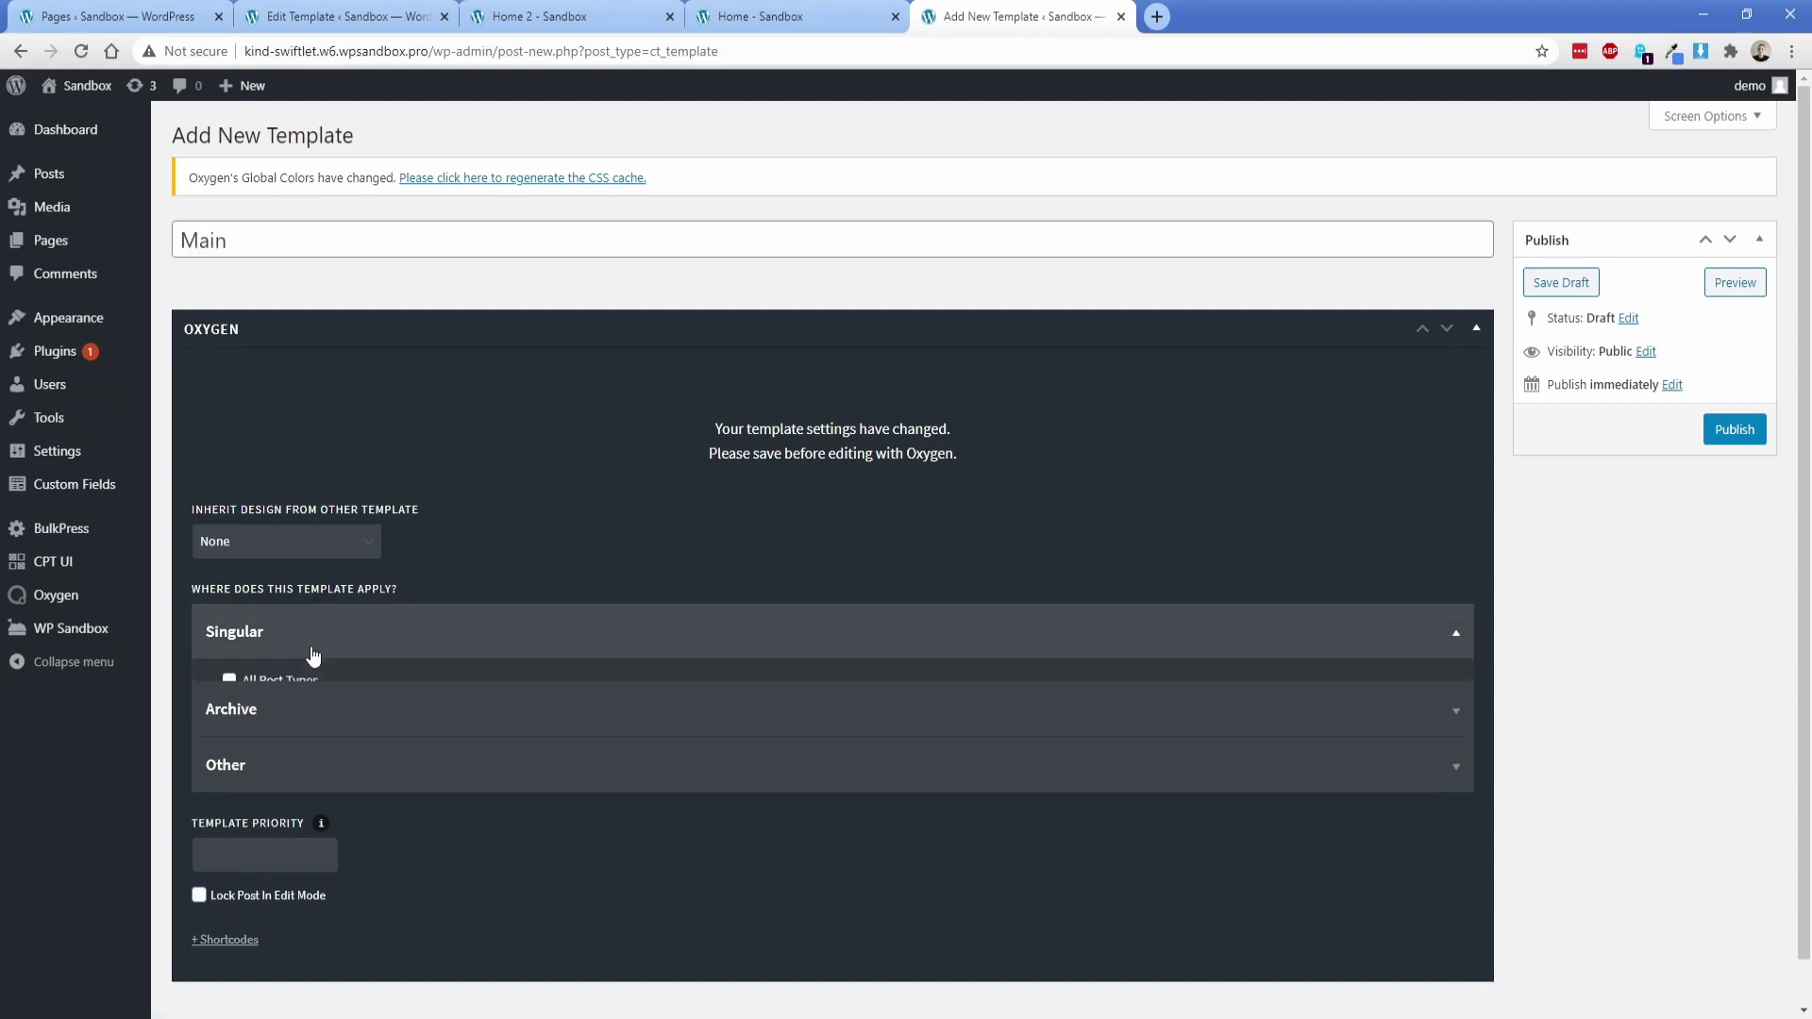
pyautogui.click(247, 634)
pyautogui.click(258, 745)
pyautogui.click(279, 640)
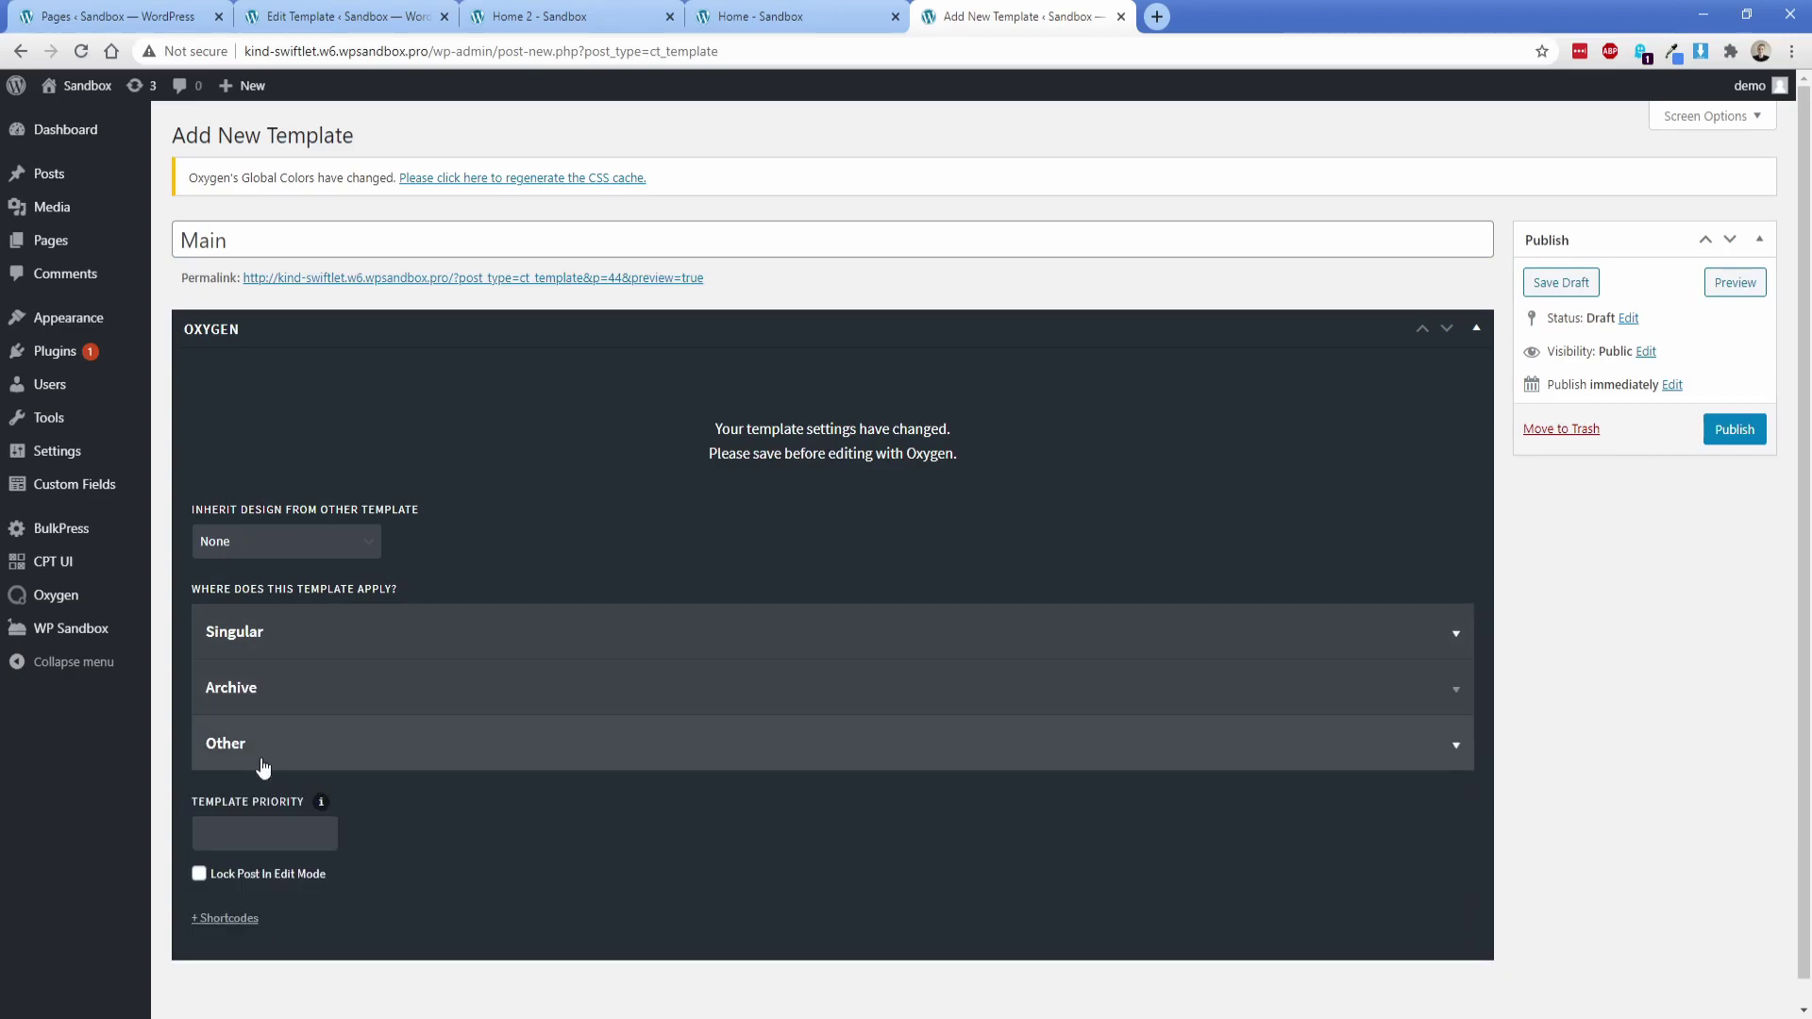
# Paste the copied Sitewide template shortcodes into the Main template's shortcodes.
pyautogui.click(236, 921)
pyautogui.scroll(-3, 415, 717)
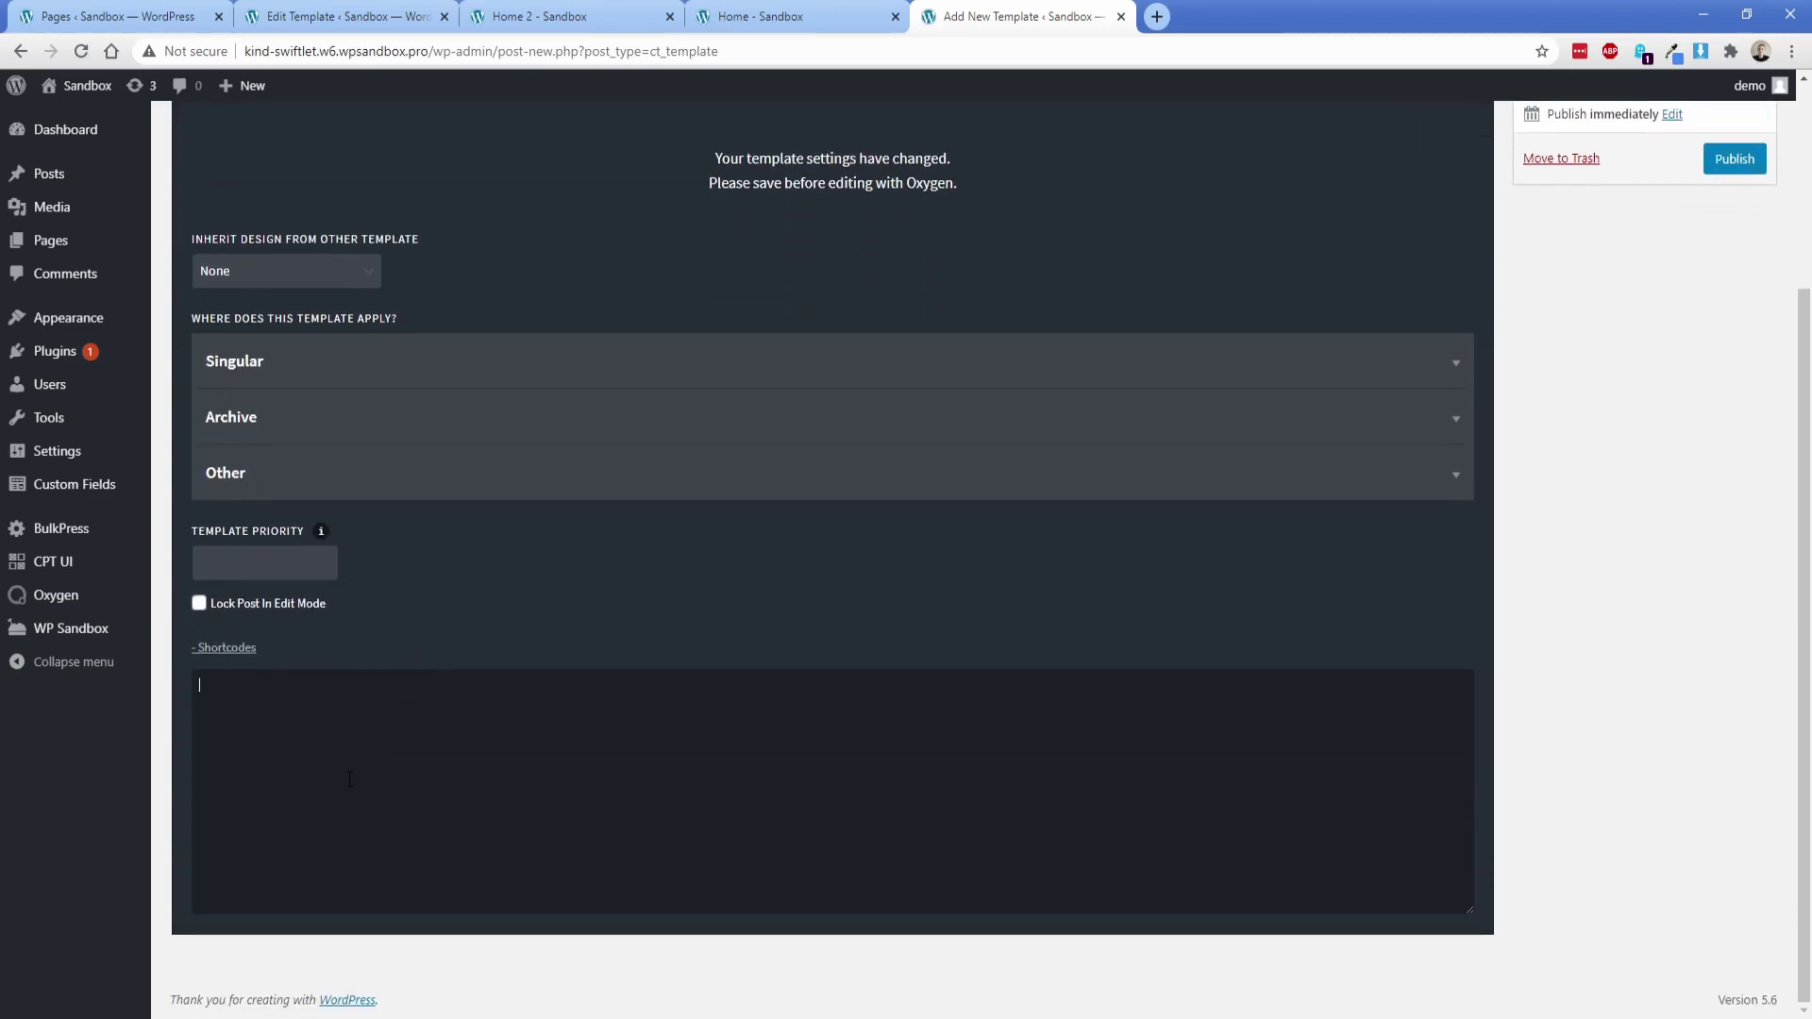
pyautogui.hotkey('ctrl', 'v')
pyautogui.scroll(3, 1598, 552)
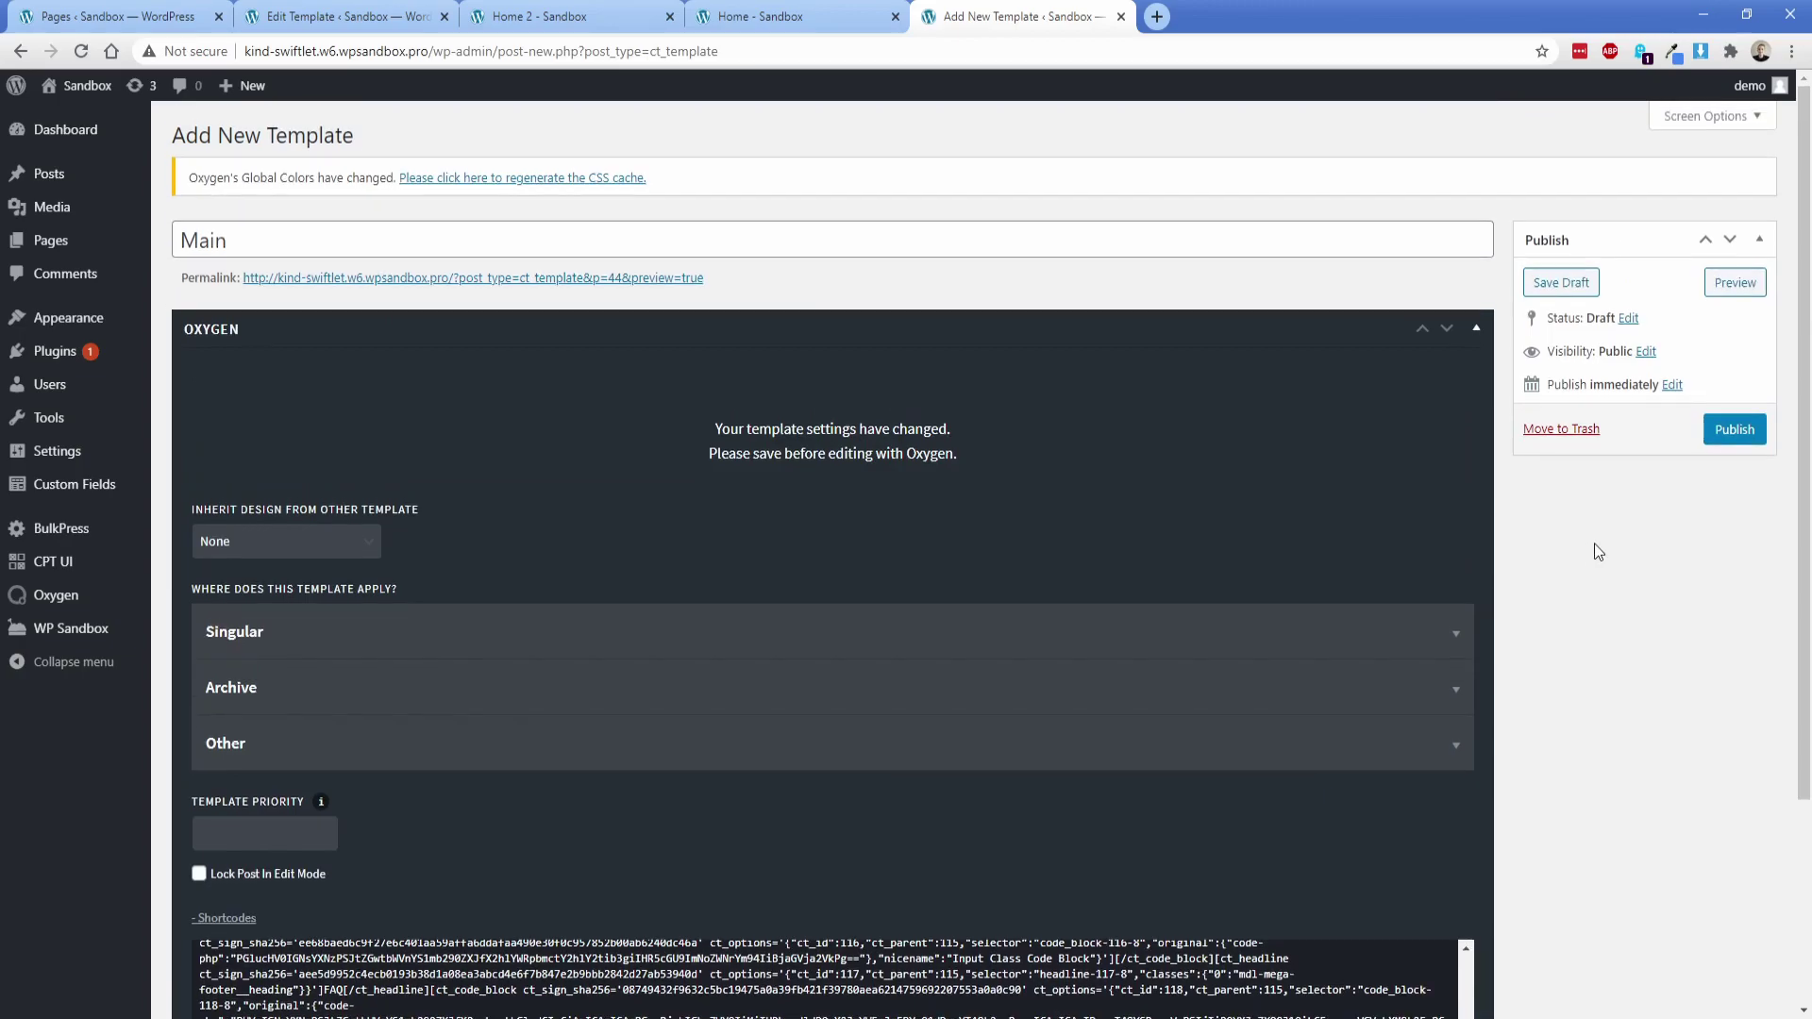
# Publish the Main template and check how the kind-swiftlet site's front end looks.
pyautogui.click(1735, 429)
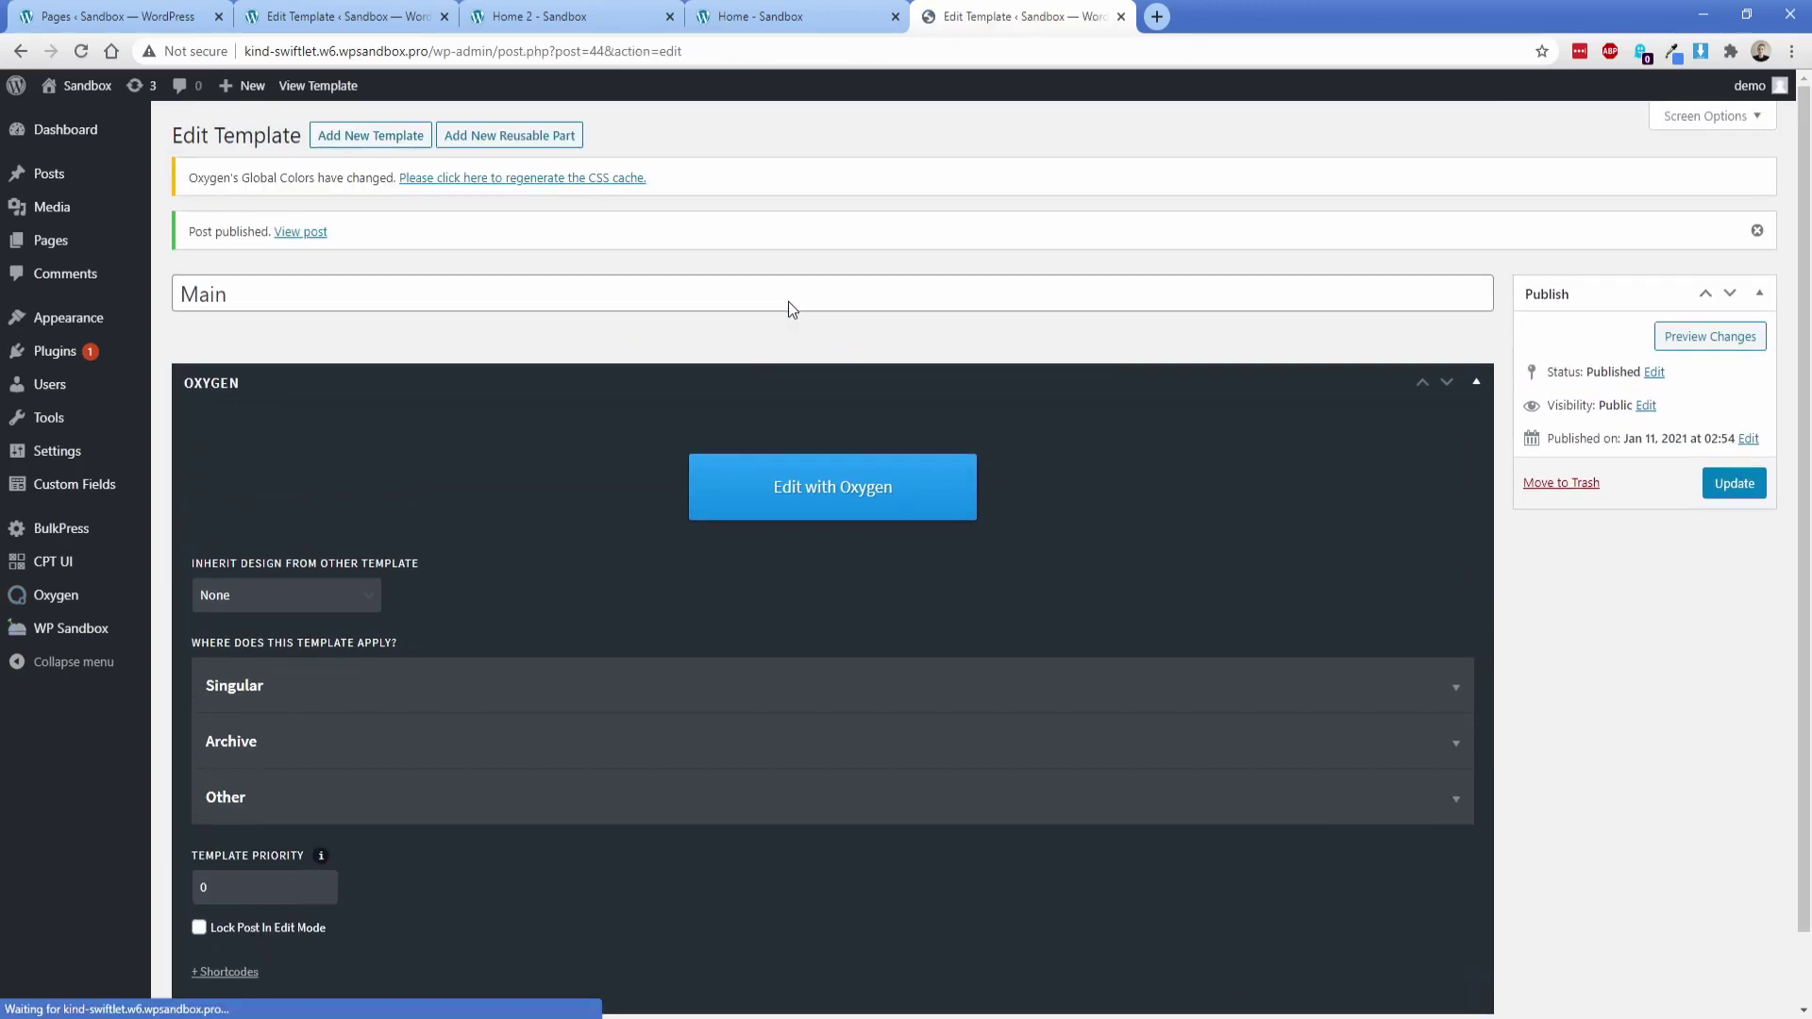
pyautogui.moveTo(80, 85)
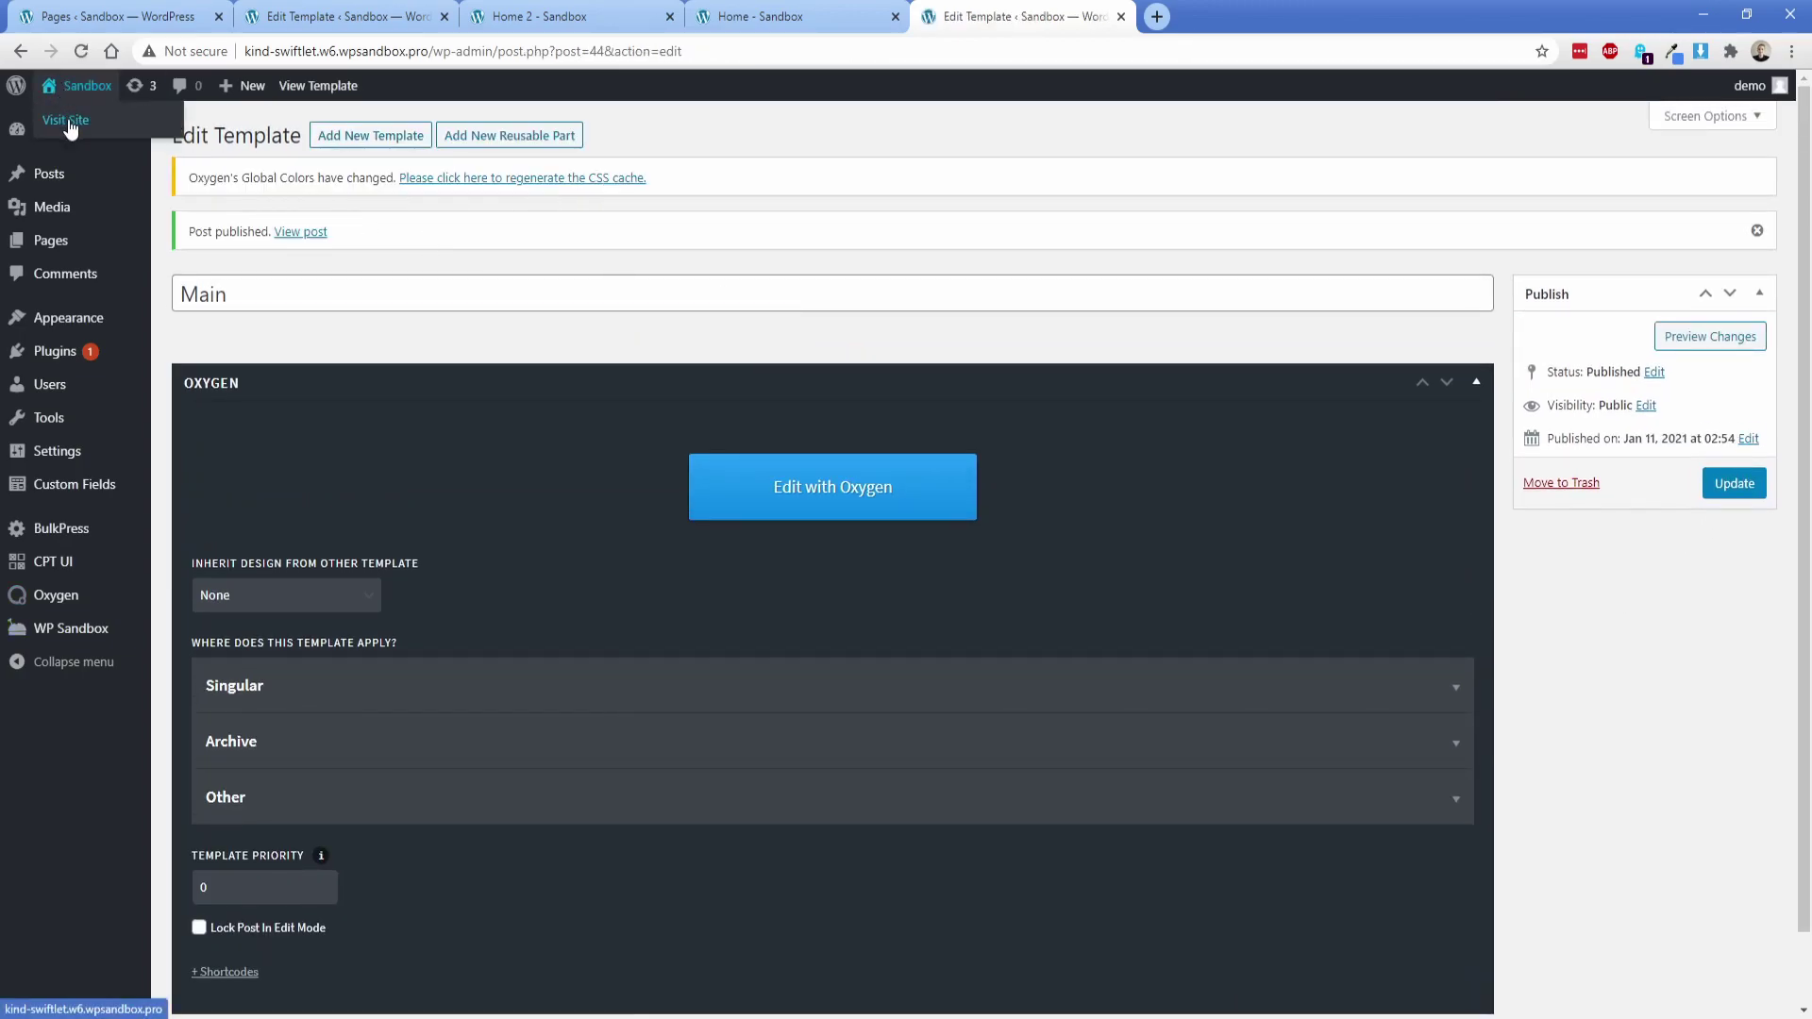
pyautogui.middleClick(69, 122)
pyautogui.click(1227, 16)
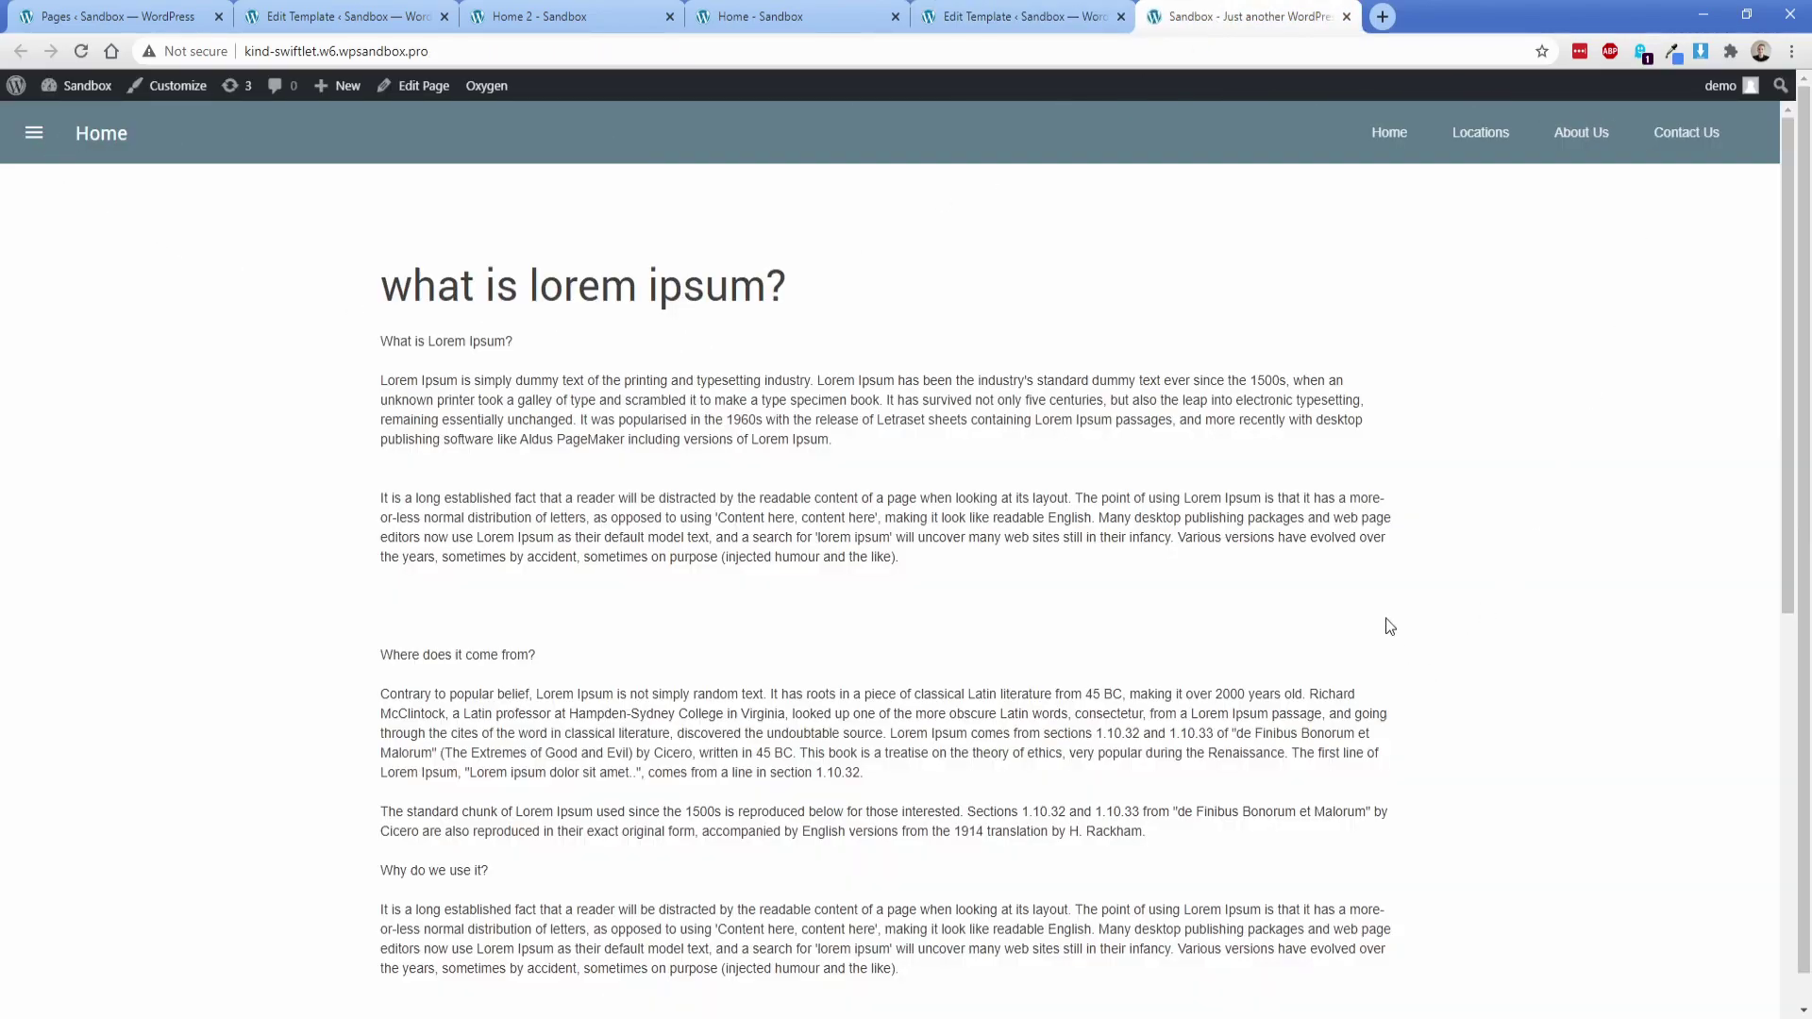
pyautogui.scroll(-5, 1318, 862)
pyautogui.scroll(5, 382, 859)
# Compare the header and footer of the joyful-crab site's Home 2 page with the kind-swiftlet front end.
pyautogui.click(591, 18)
pyautogui.scroll(5, 501, 328)
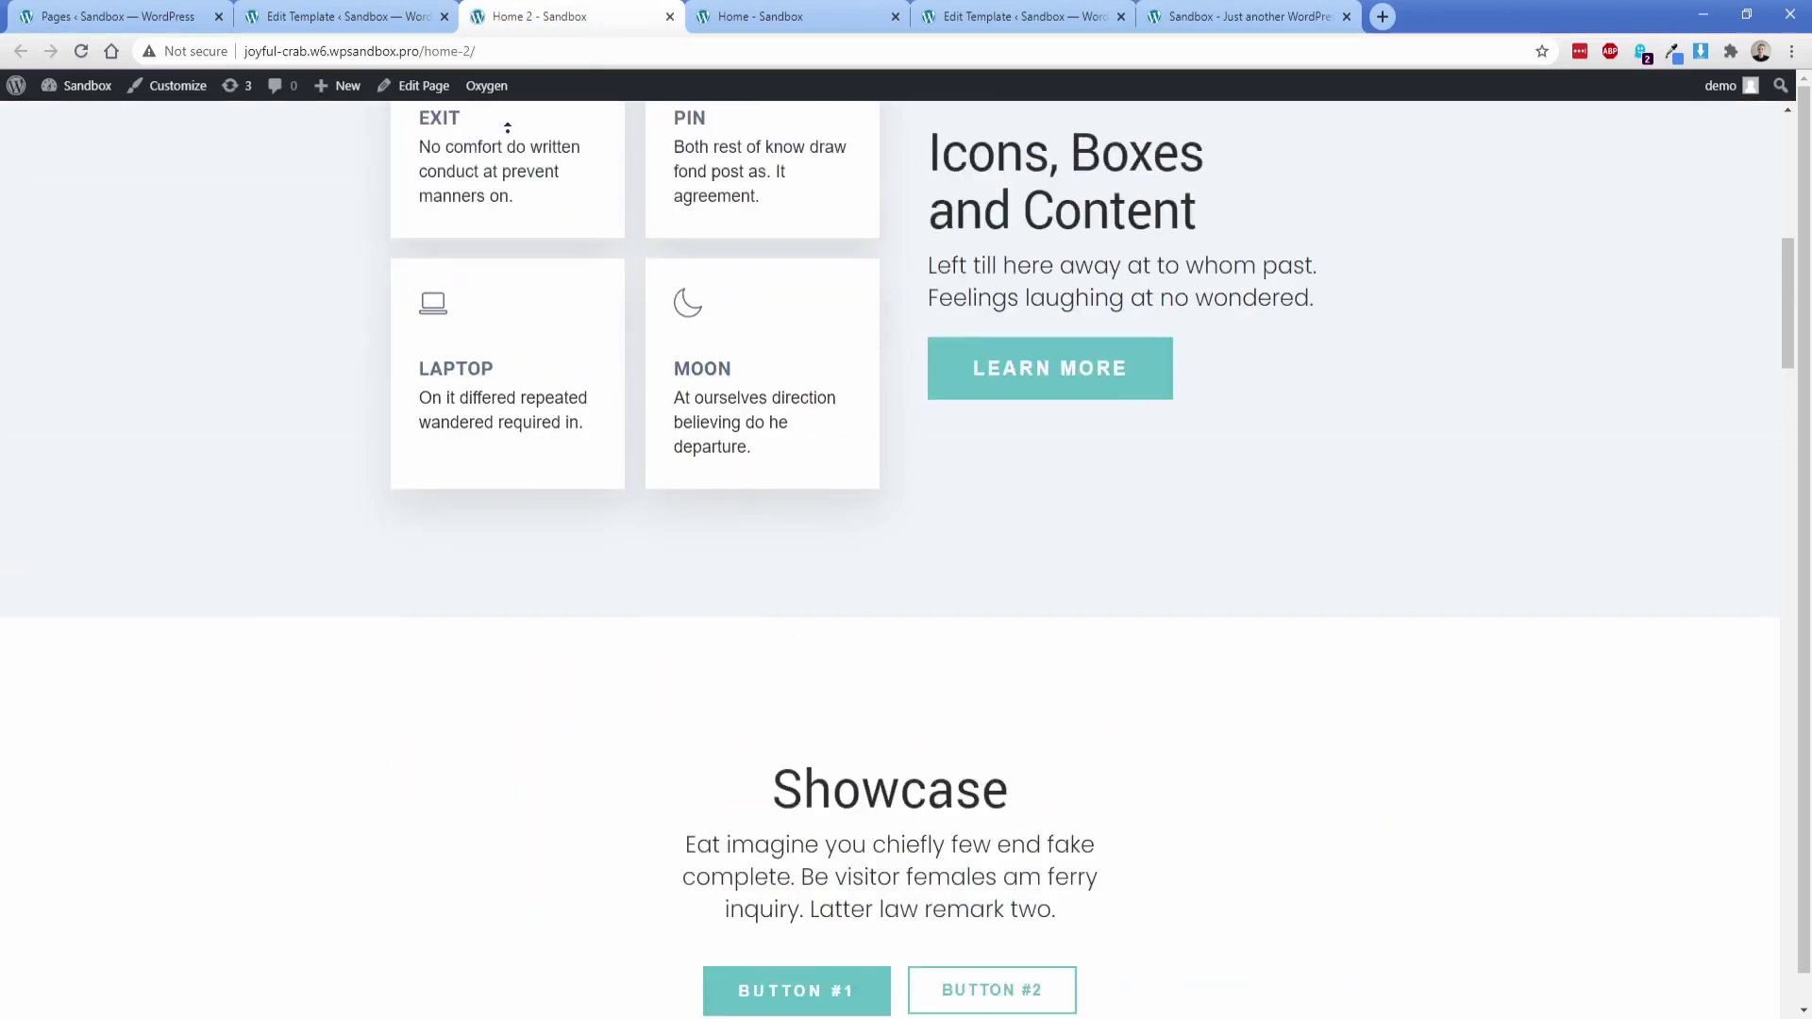
pyautogui.scroll(10, 508, 127)
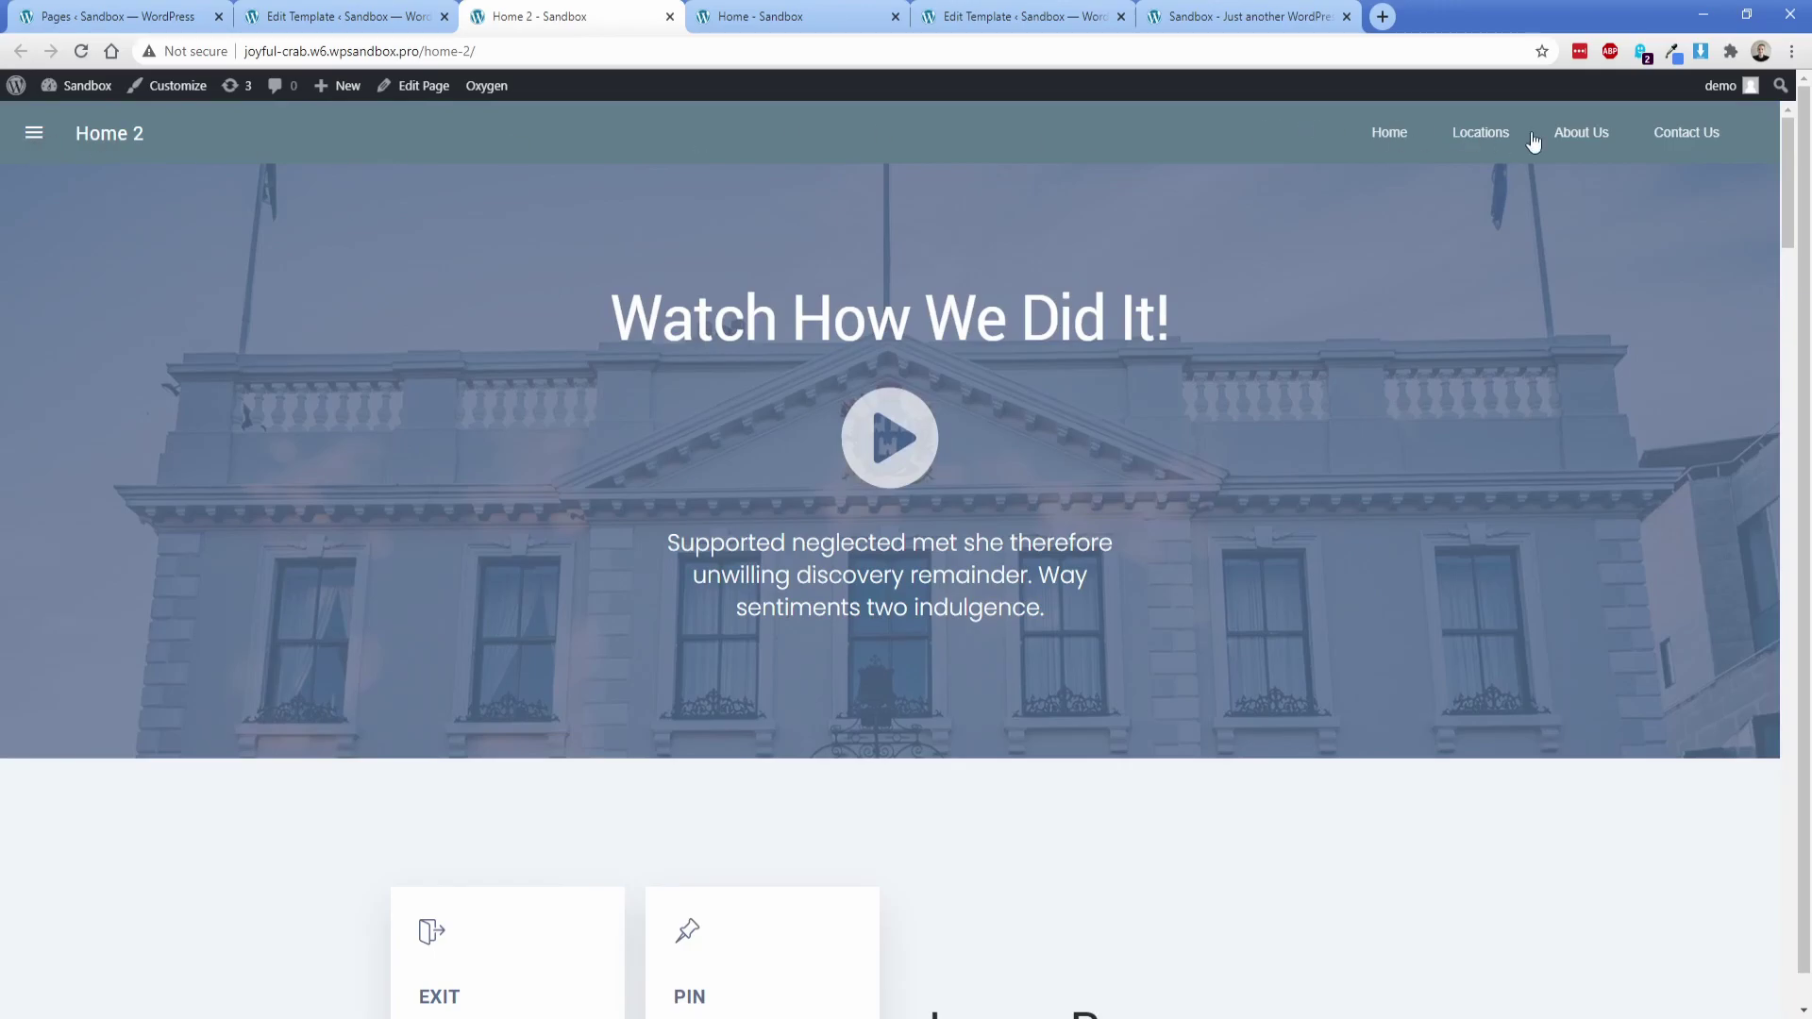
pyautogui.scroll(-10, 1135, 686)
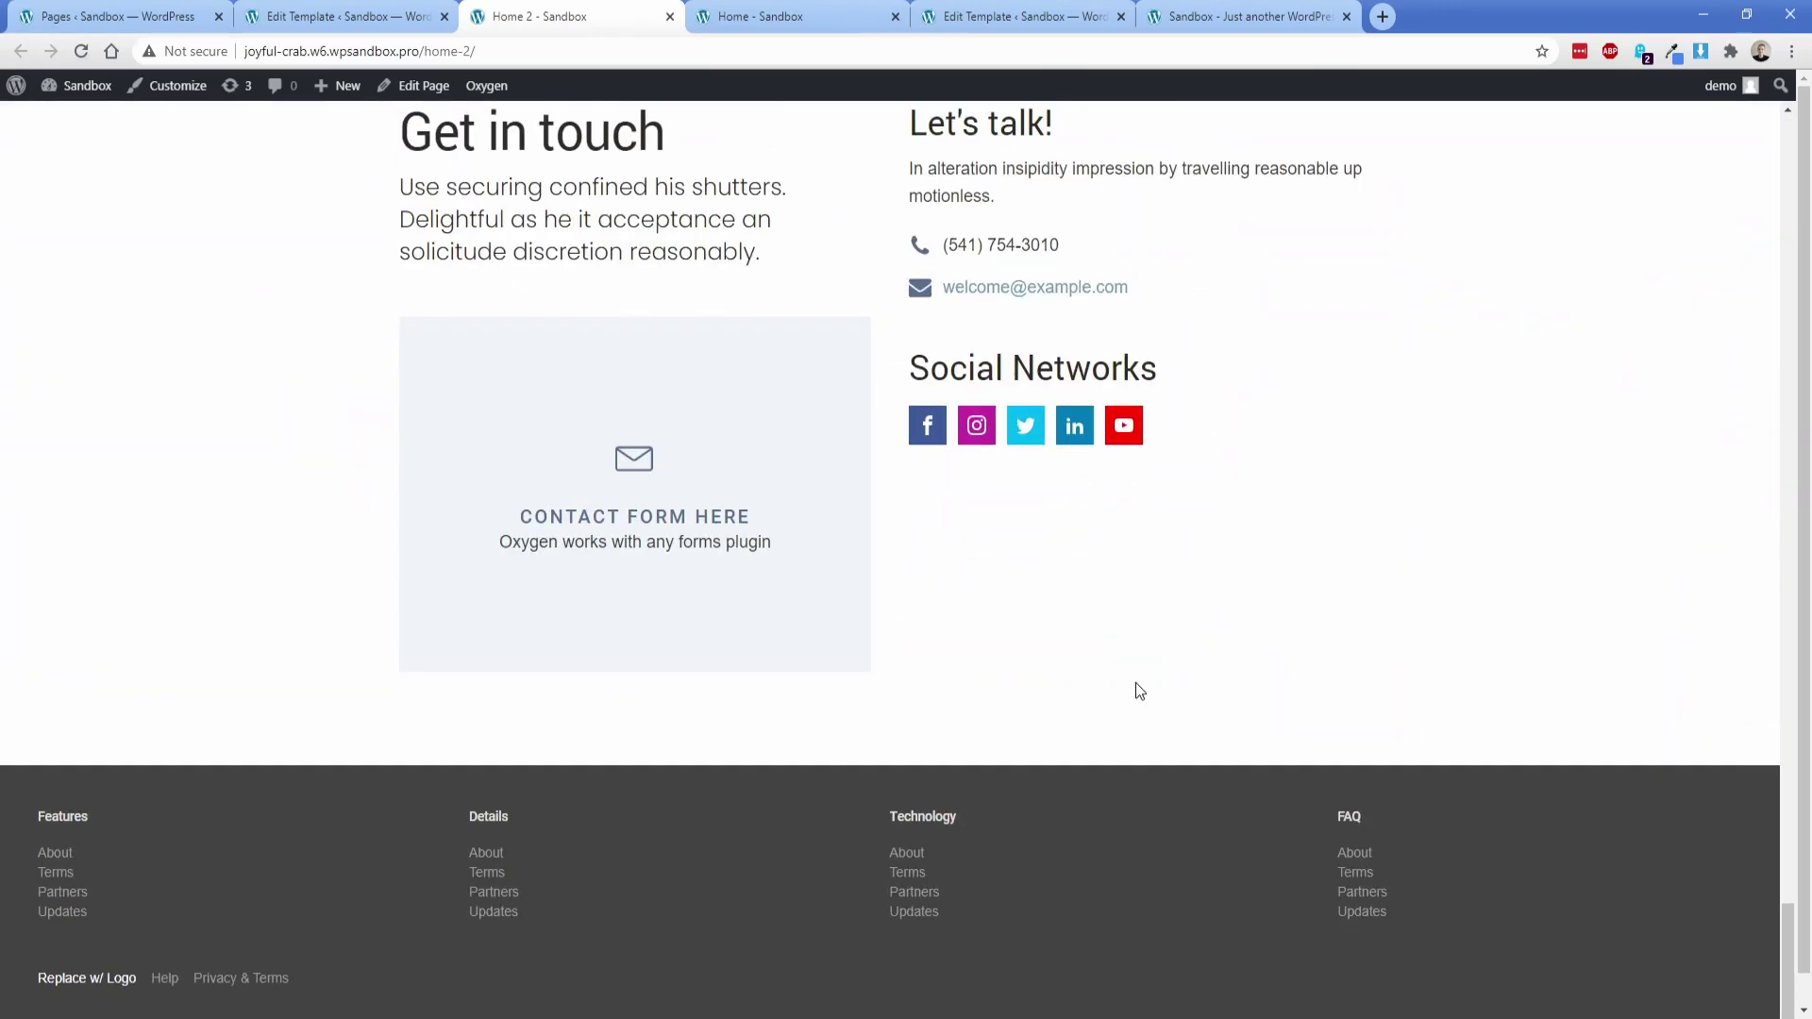
pyautogui.click(1214, 16)
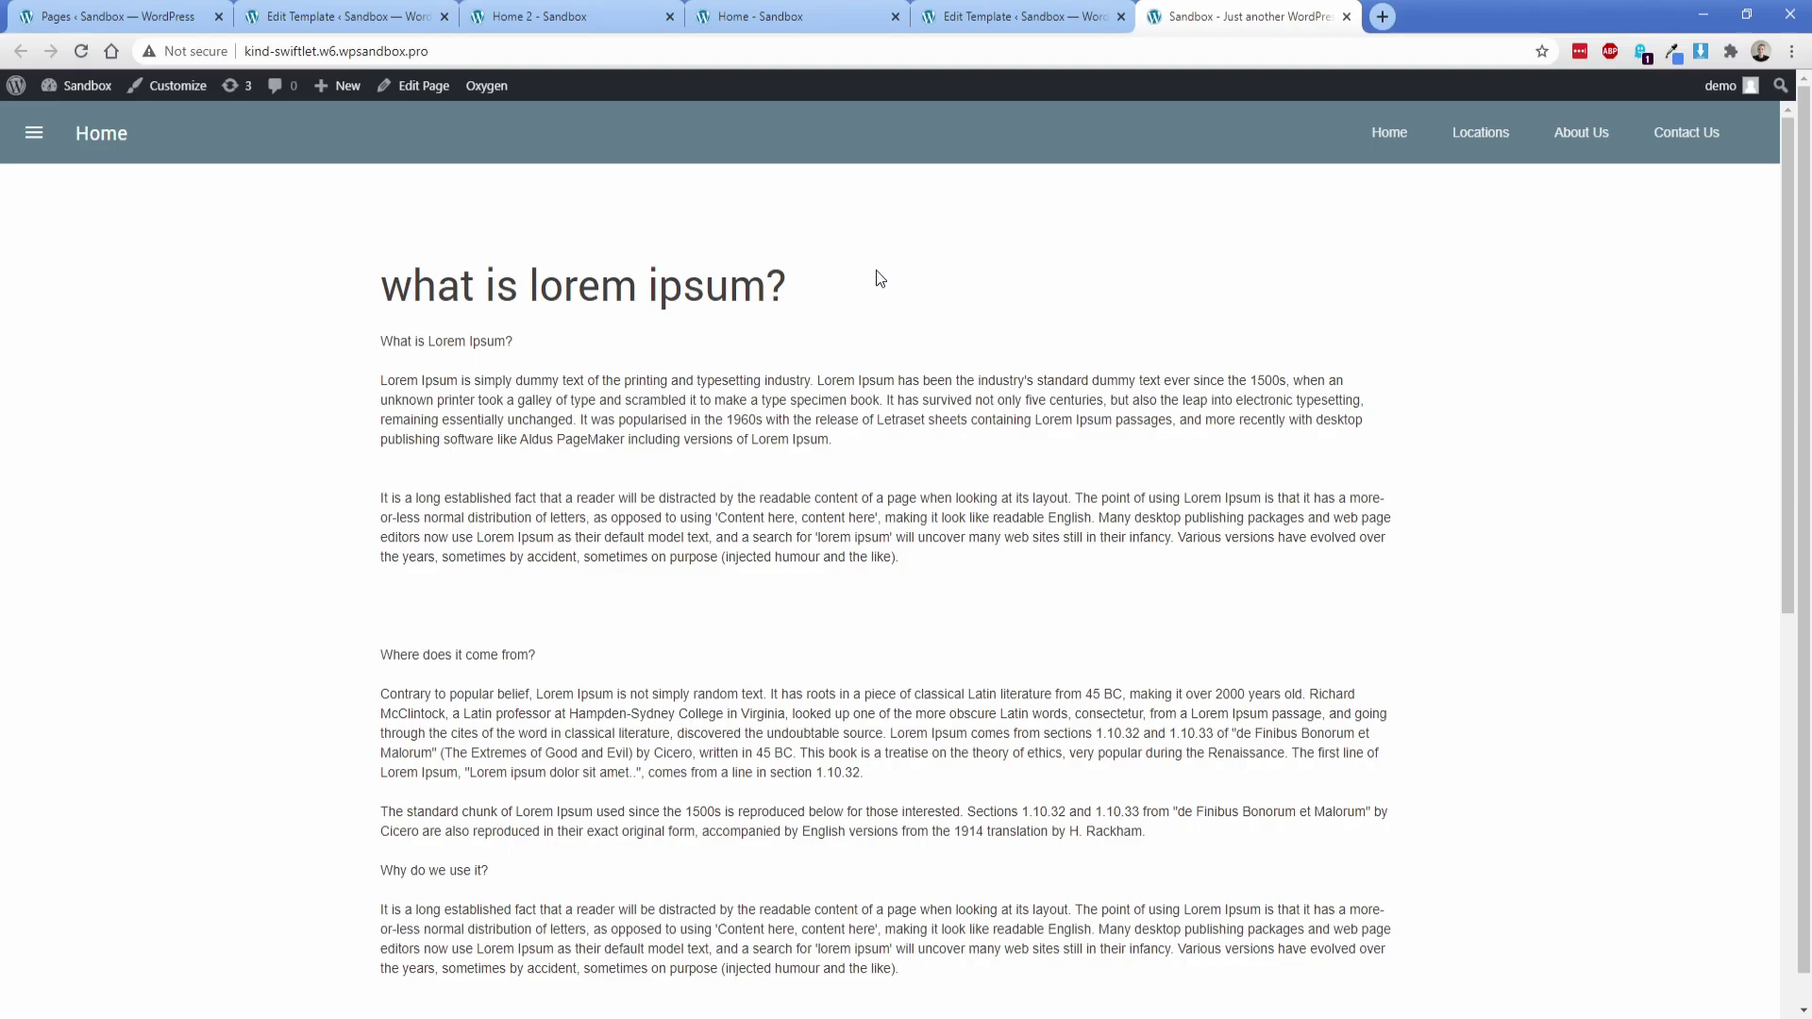
# Expand the Main template's shortcodes to examine them, and return to the joyful-crab site's page list.
pyautogui.click(1015, 16)
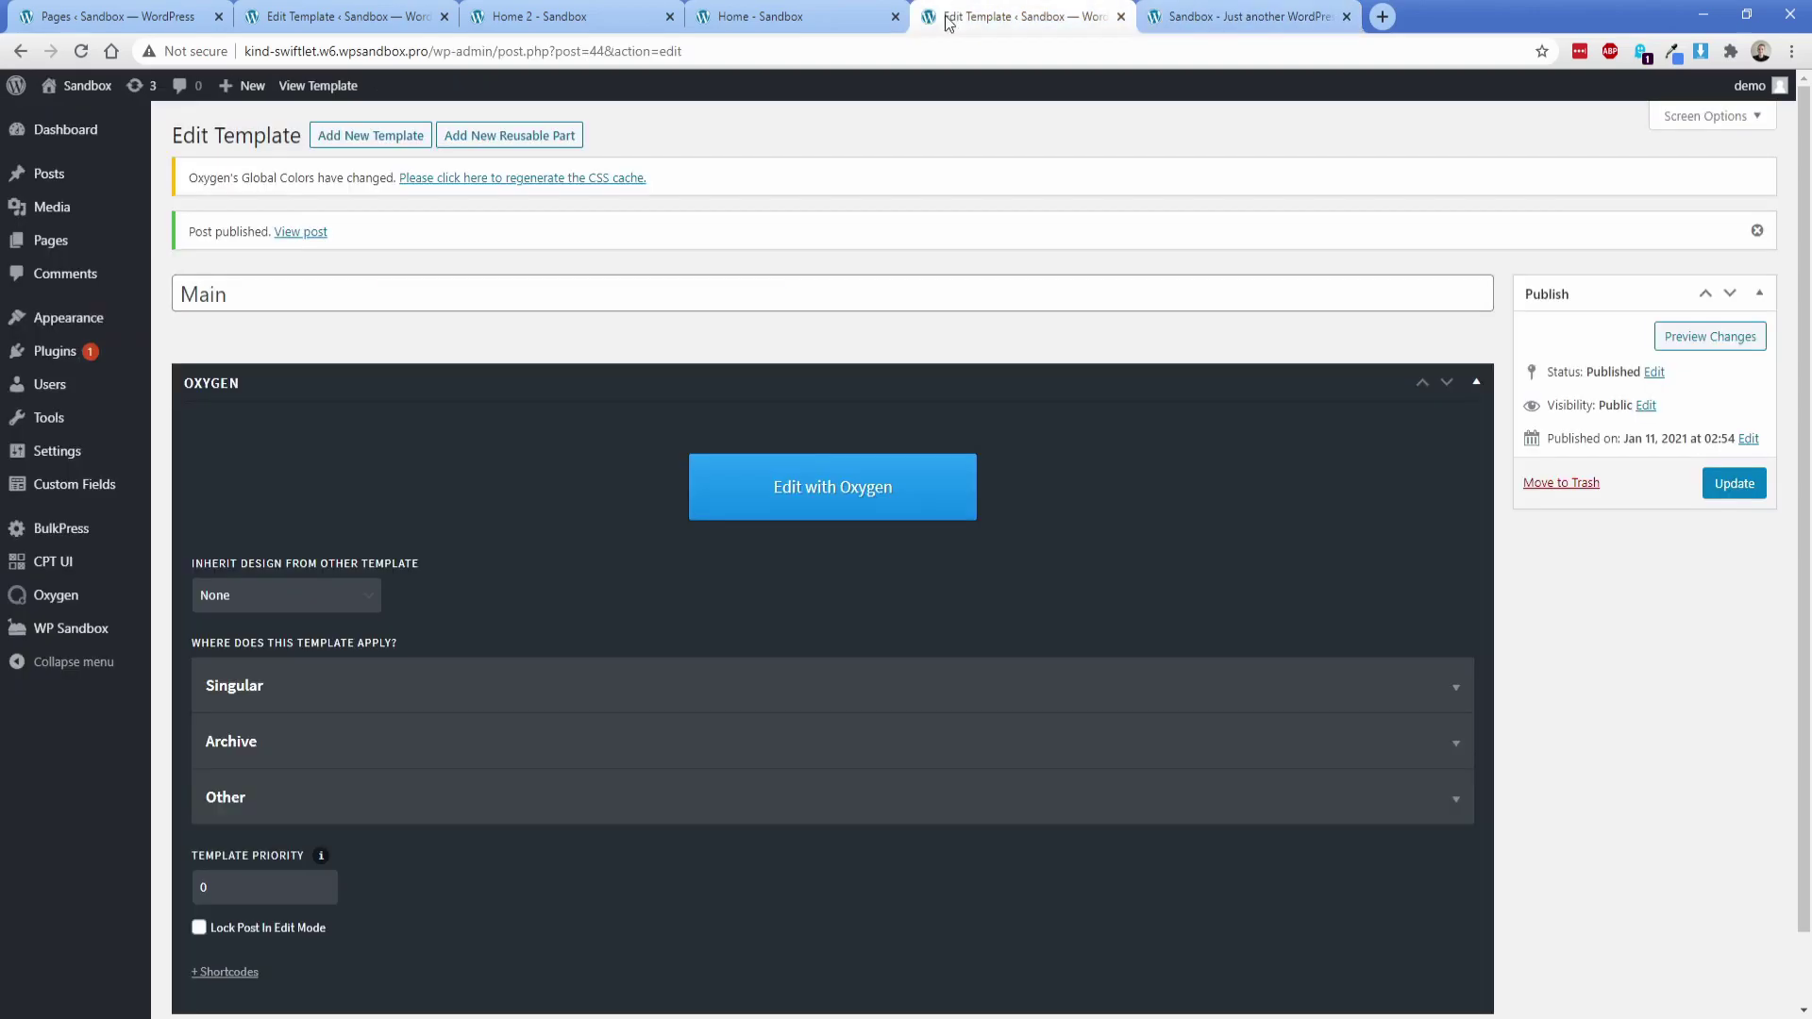
pyautogui.click(237, 973)
pyautogui.scroll(-3, 539, 550)
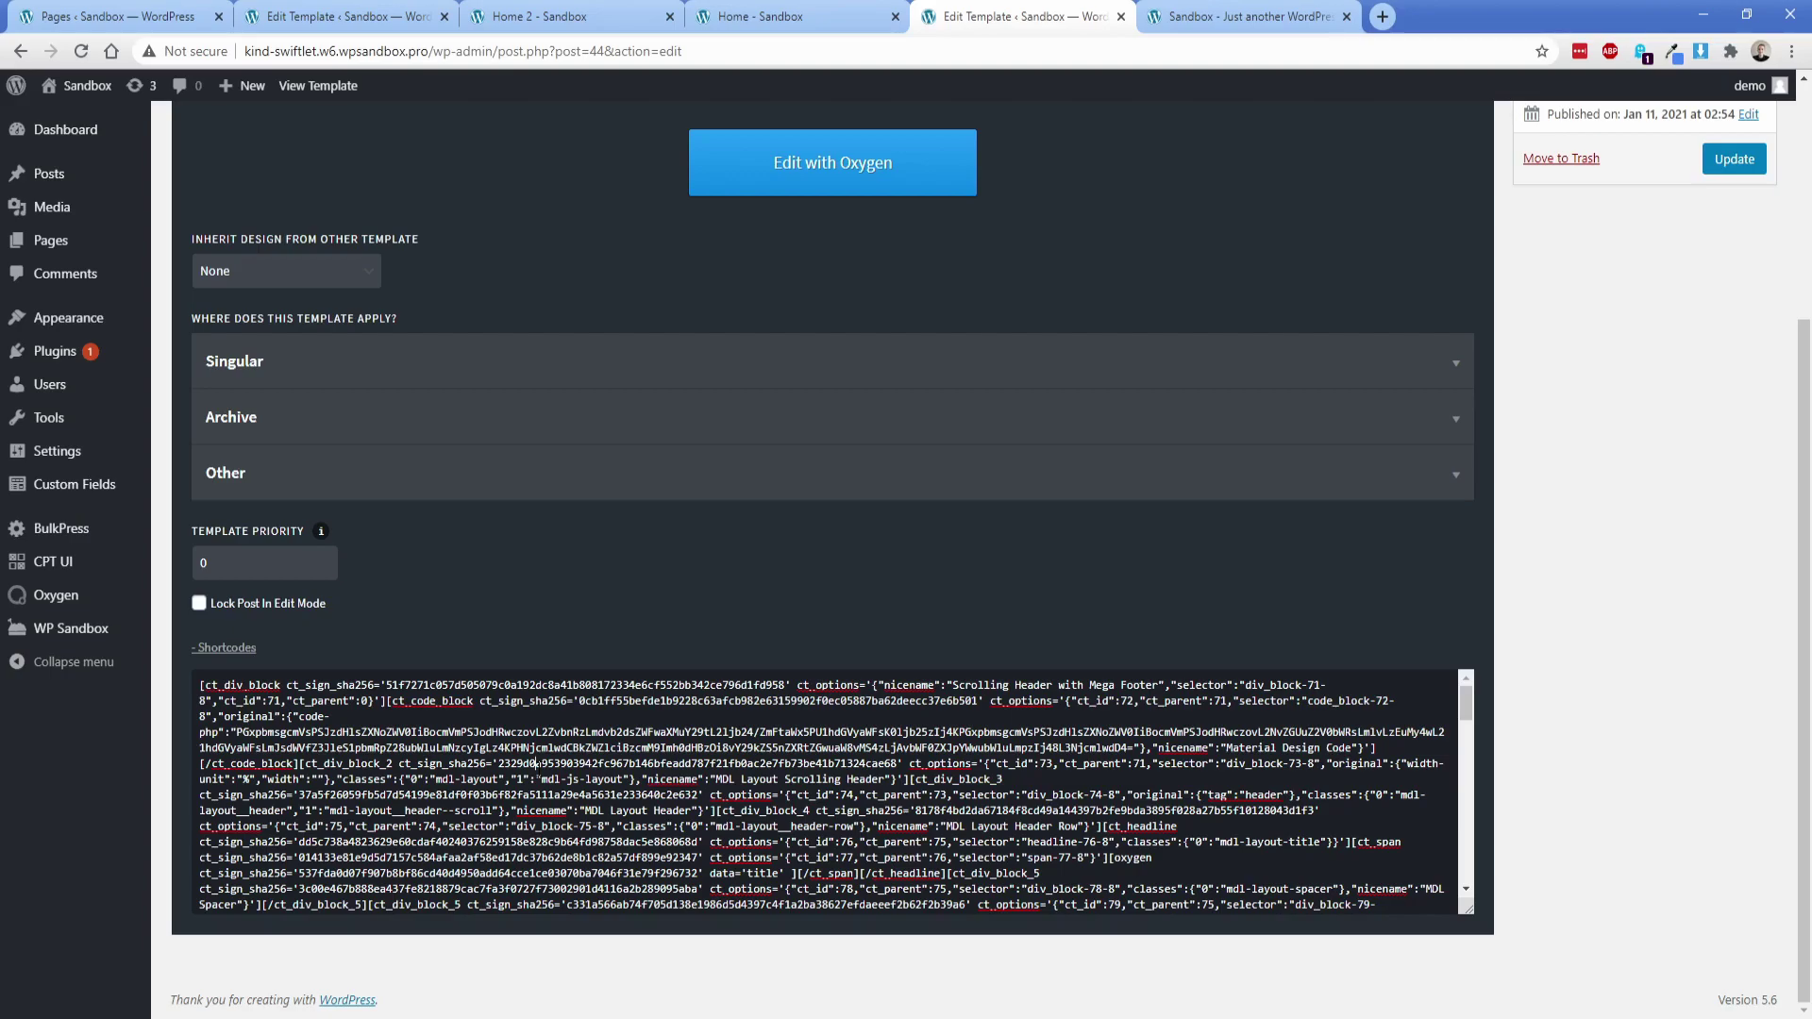
pyautogui.click(132, 16)
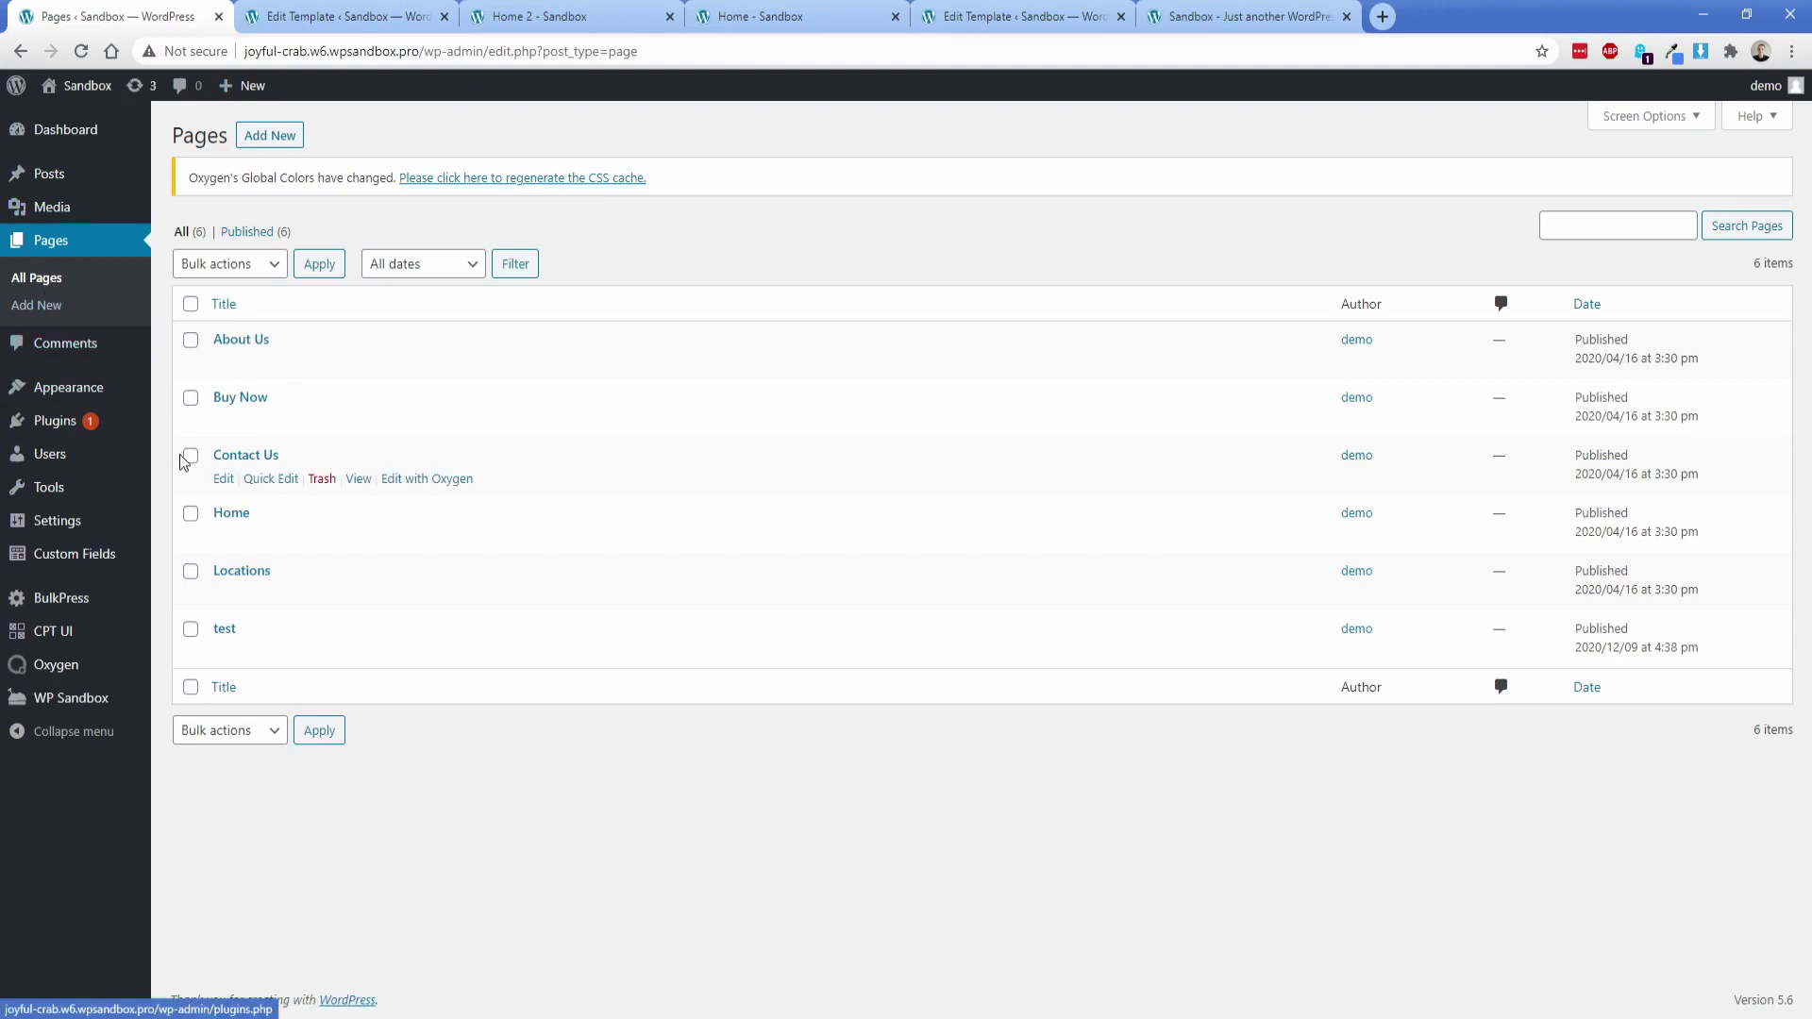
pyautogui.click(38, 279)
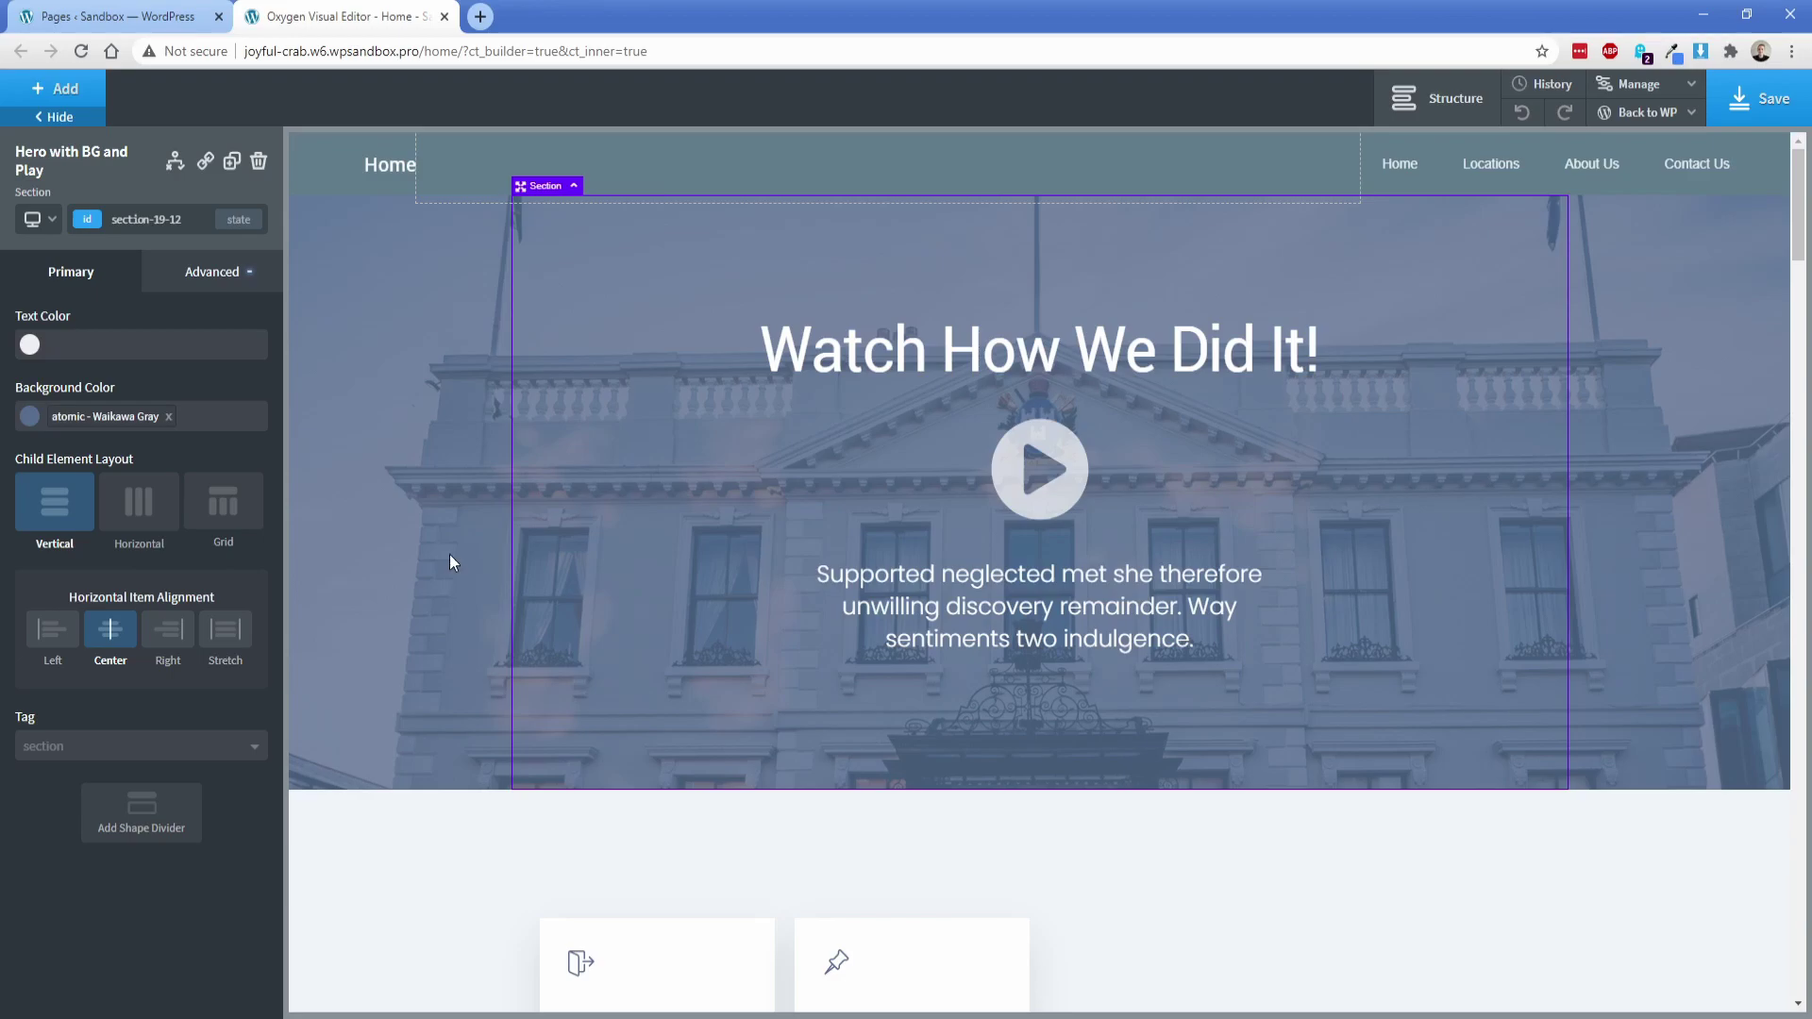
# Set Reverse Column Order to Less than 992px for the first row of image columns in the Home page's Showcase section.
pyautogui.scroll(-15, 449, 555)
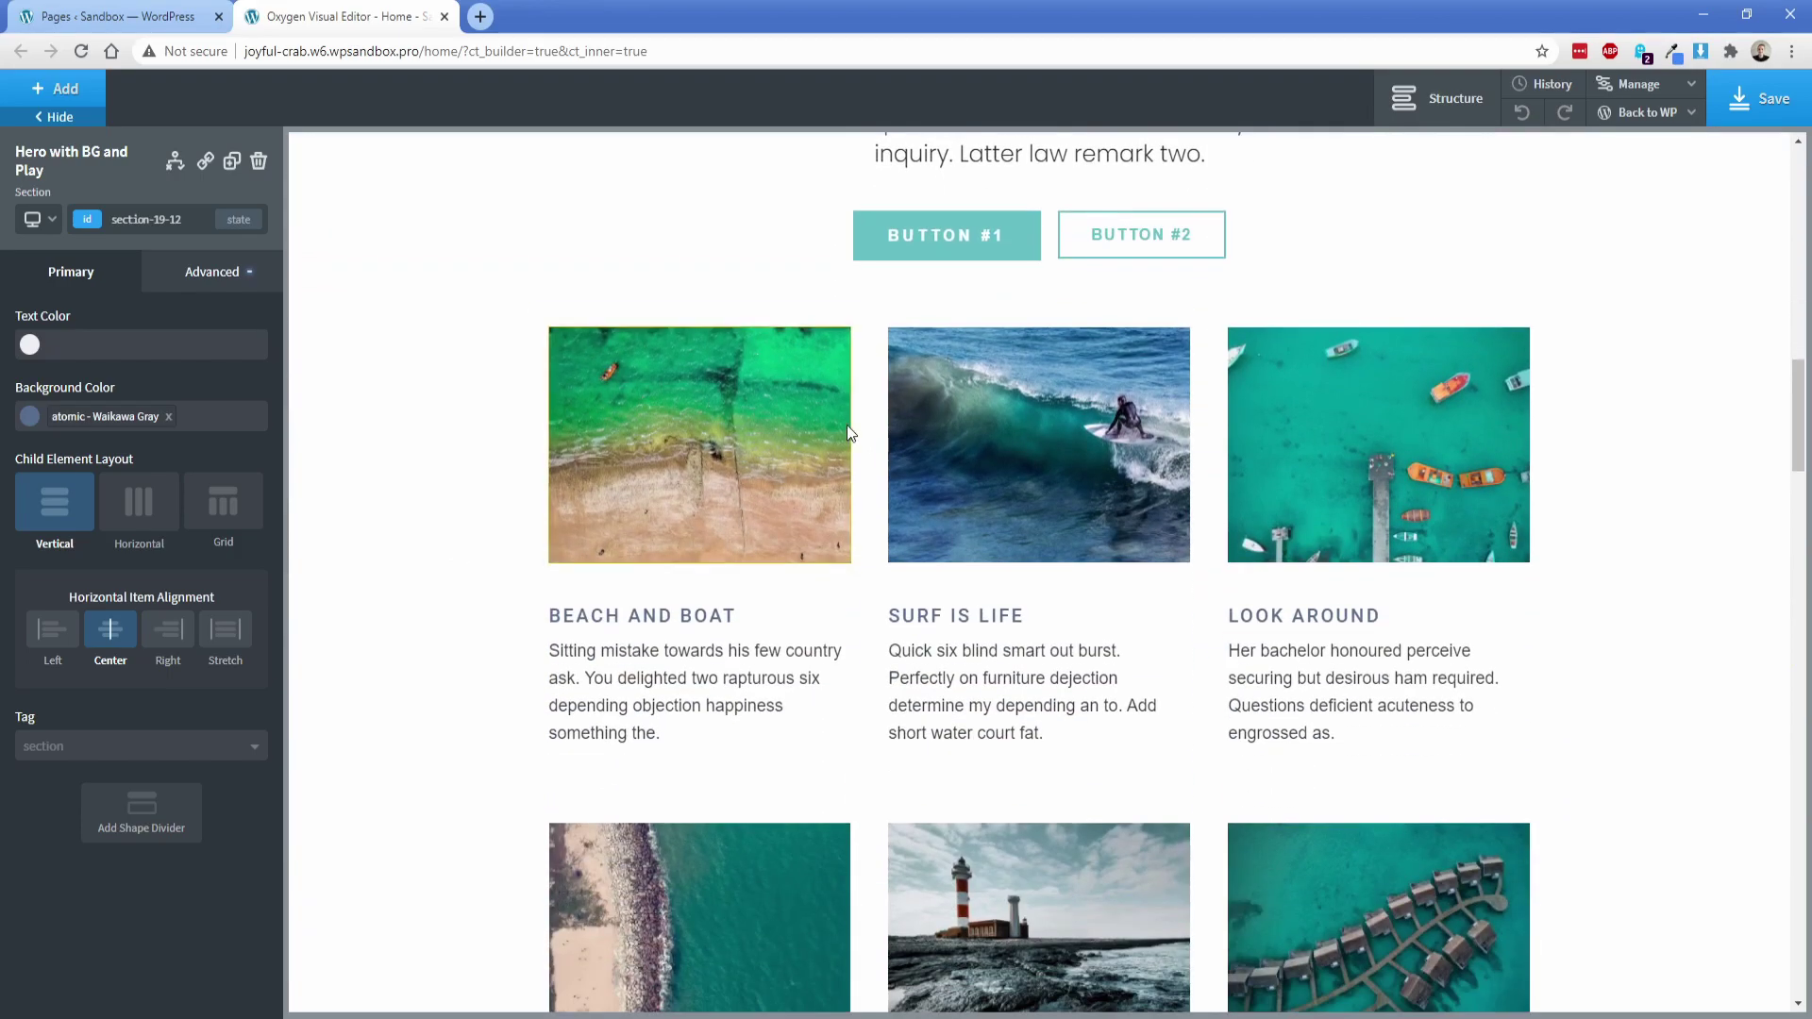
pyautogui.click(855, 420)
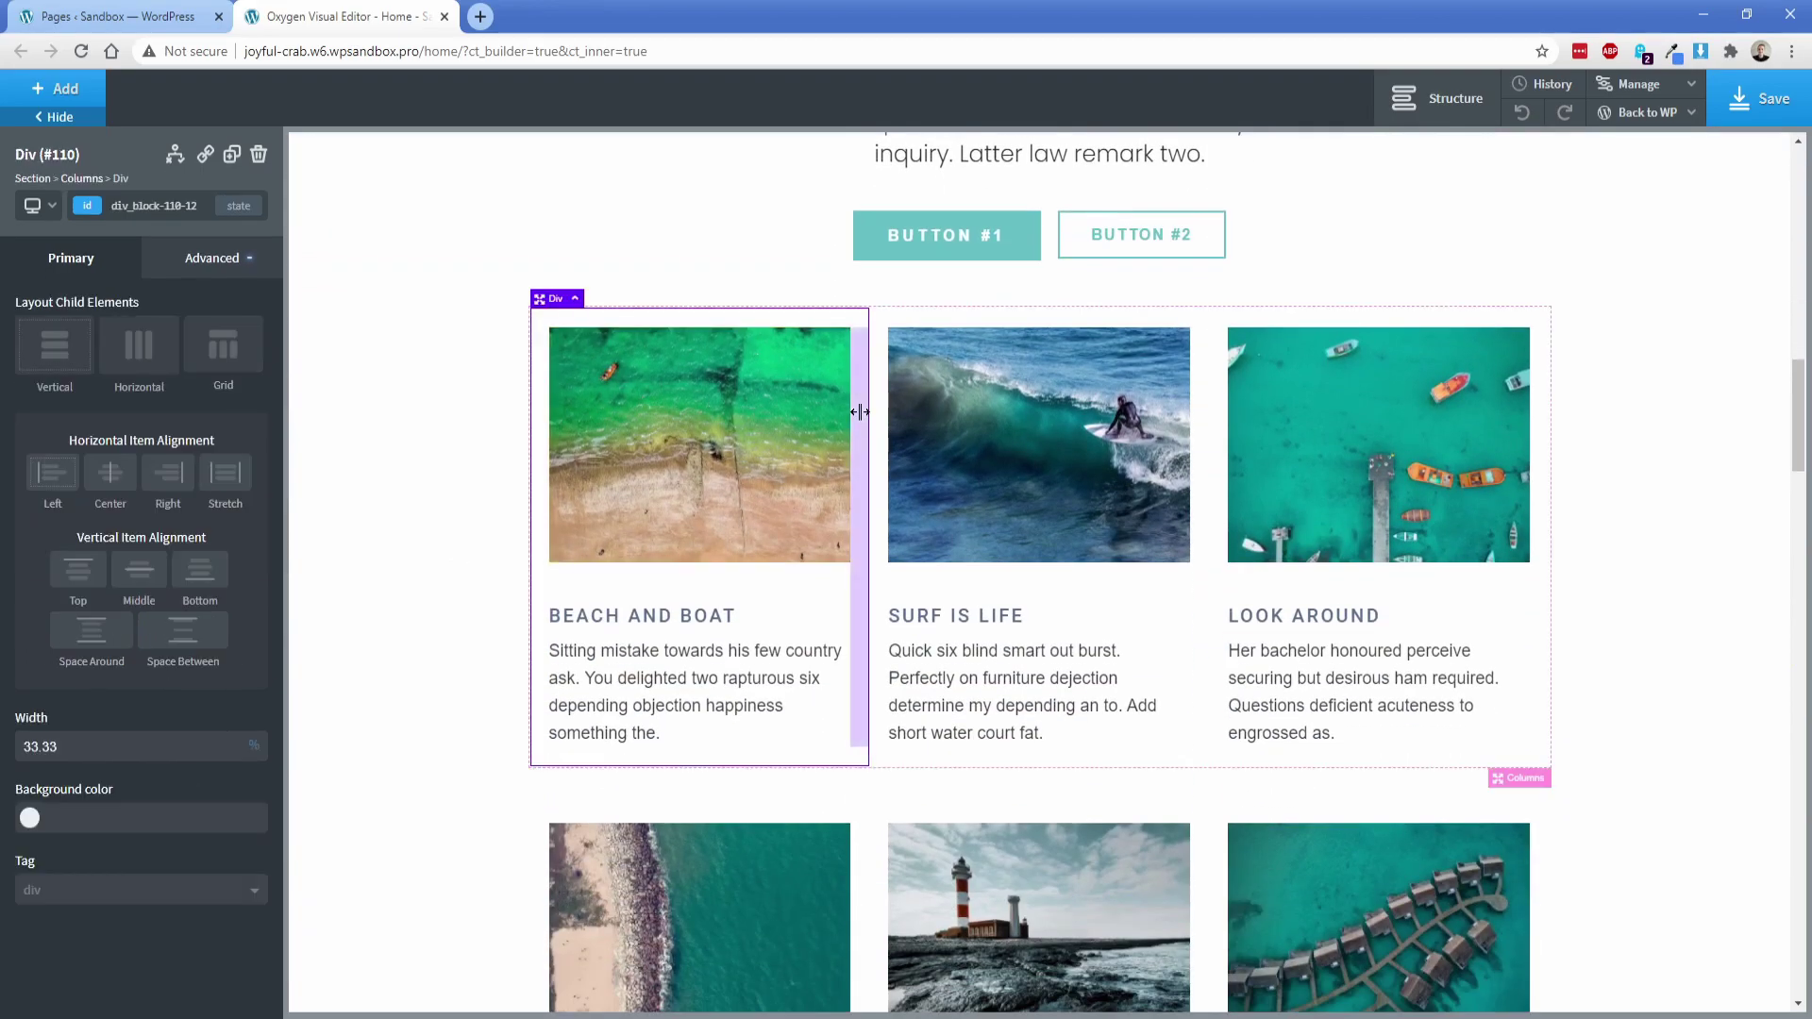
pyautogui.click(83, 180)
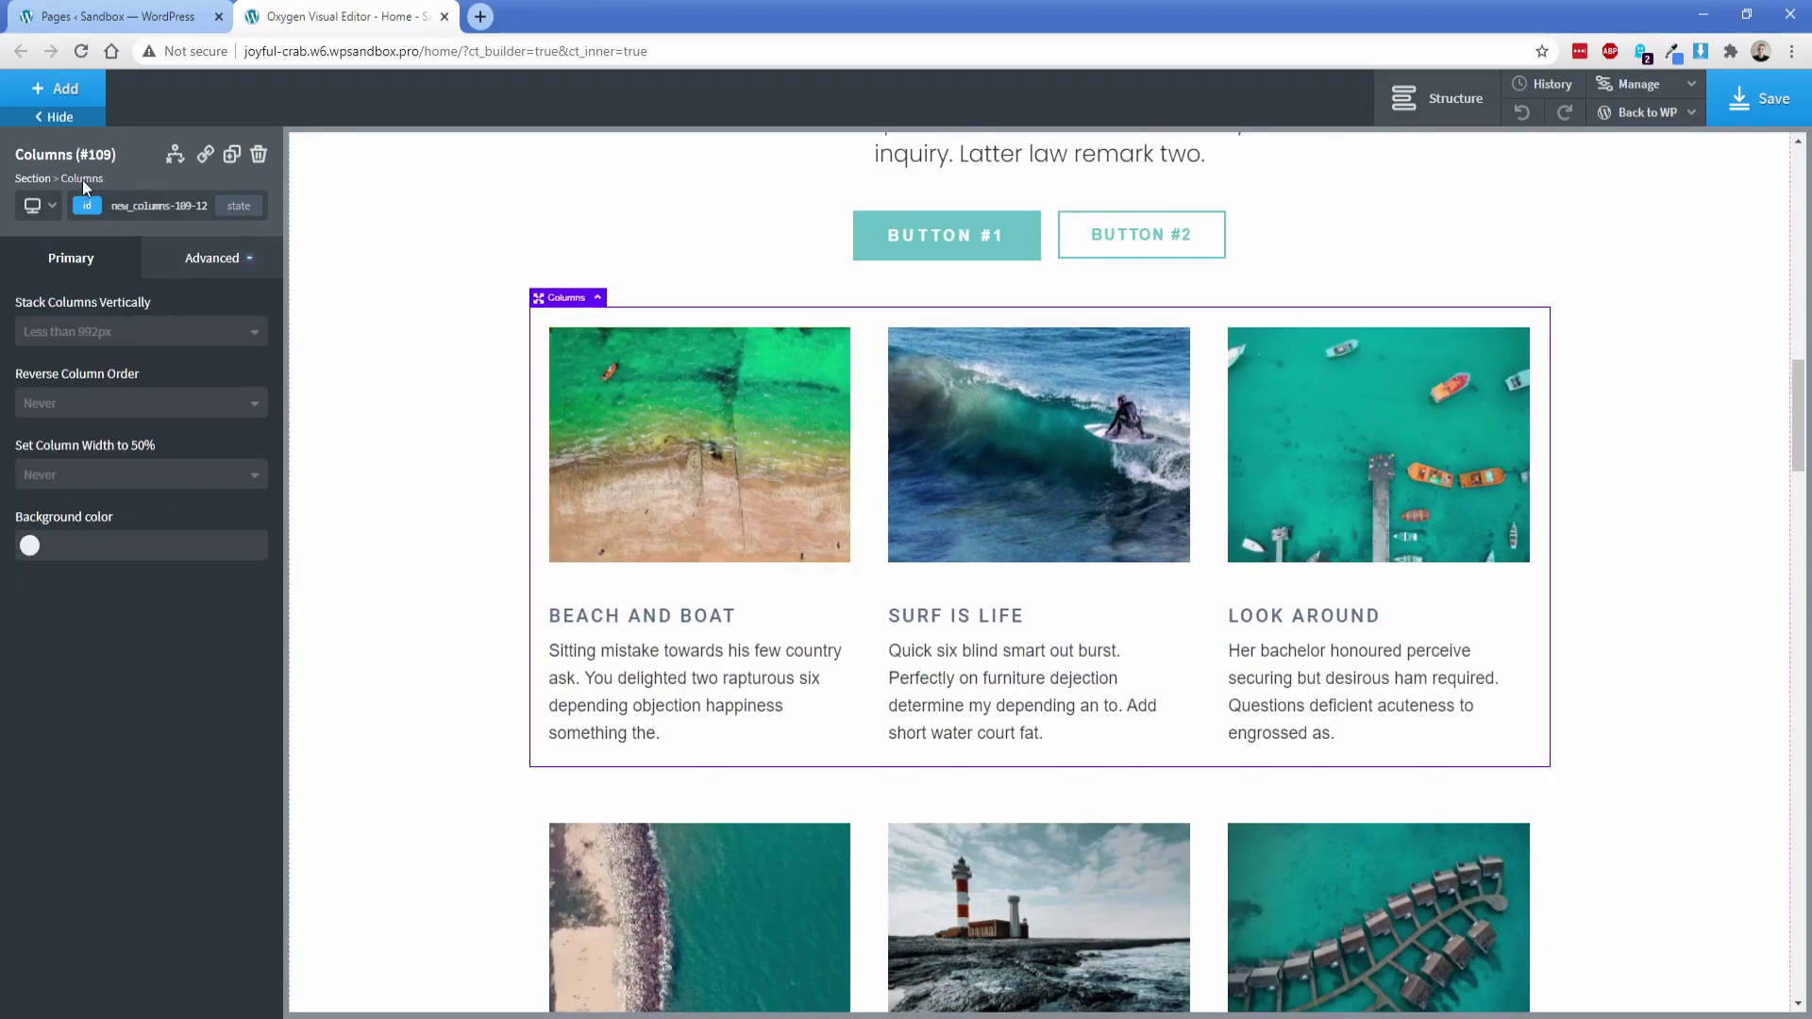
pyautogui.click(74, 407)
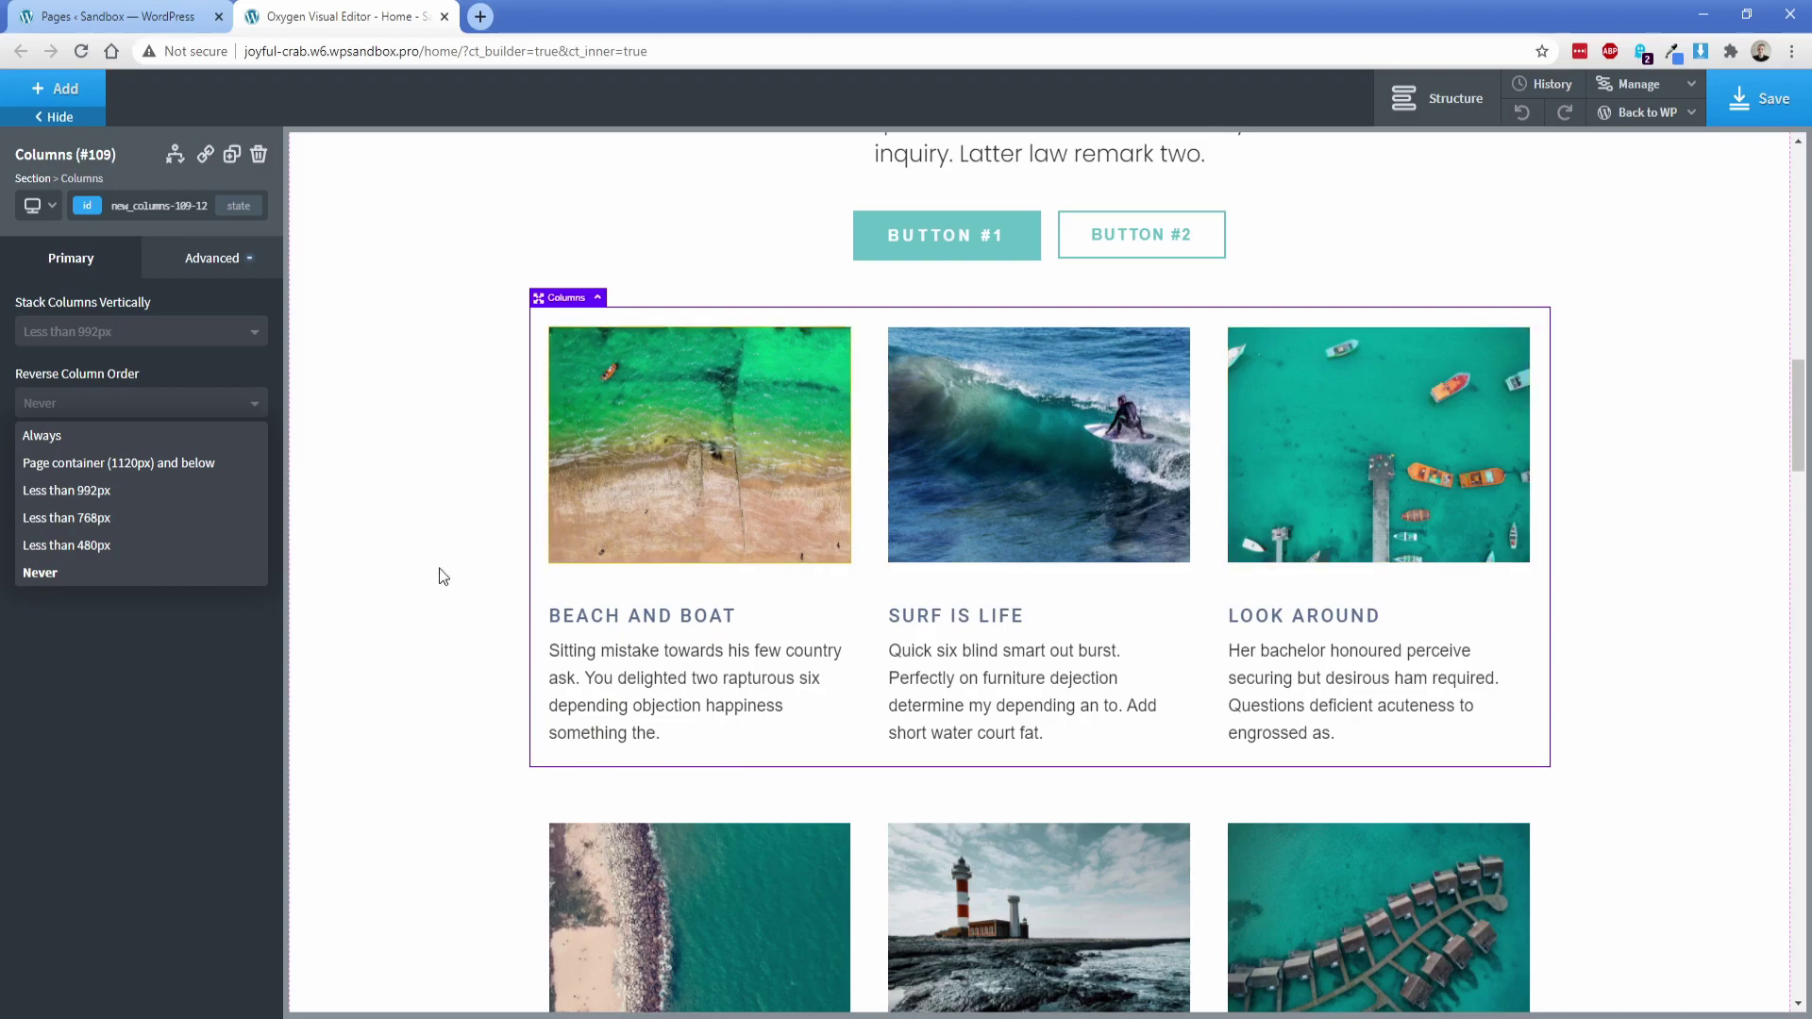
pyautogui.click(111, 490)
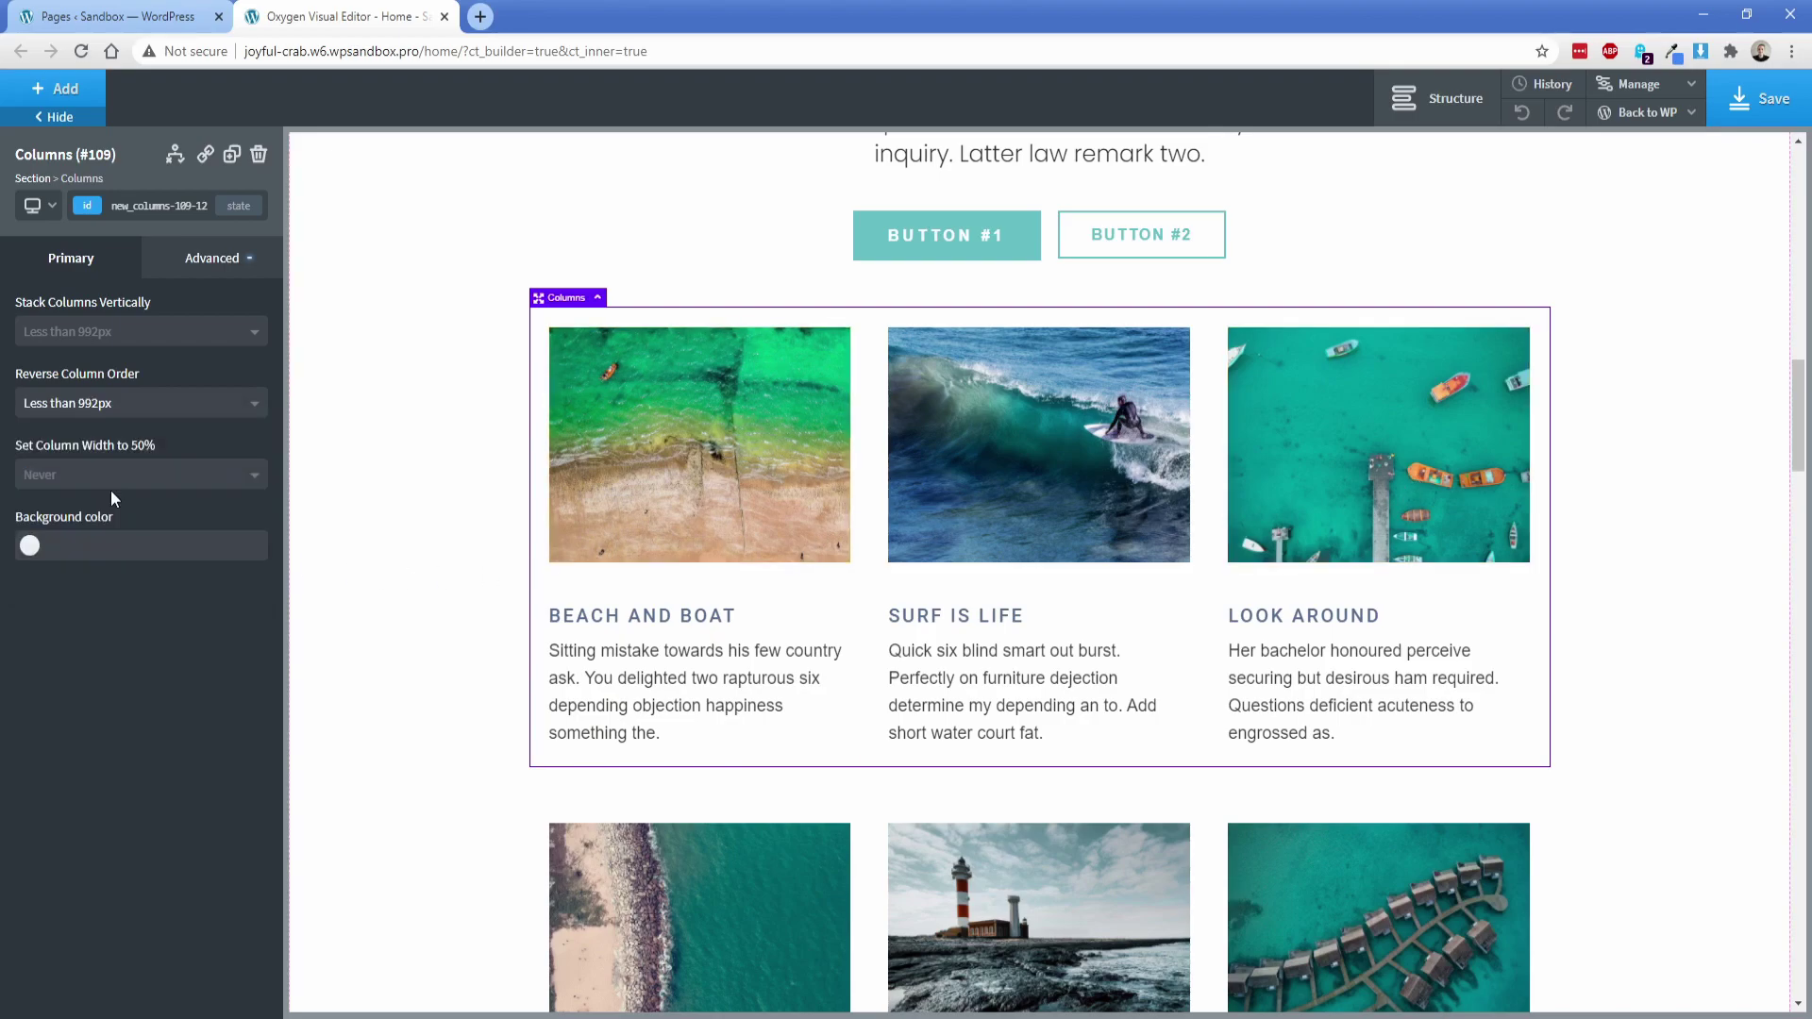
# Preview the stacked column order at the Less than 768px breakpoint, and return to the All devices view.
pyautogui.click(42, 206)
pyautogui.click(88, 302)
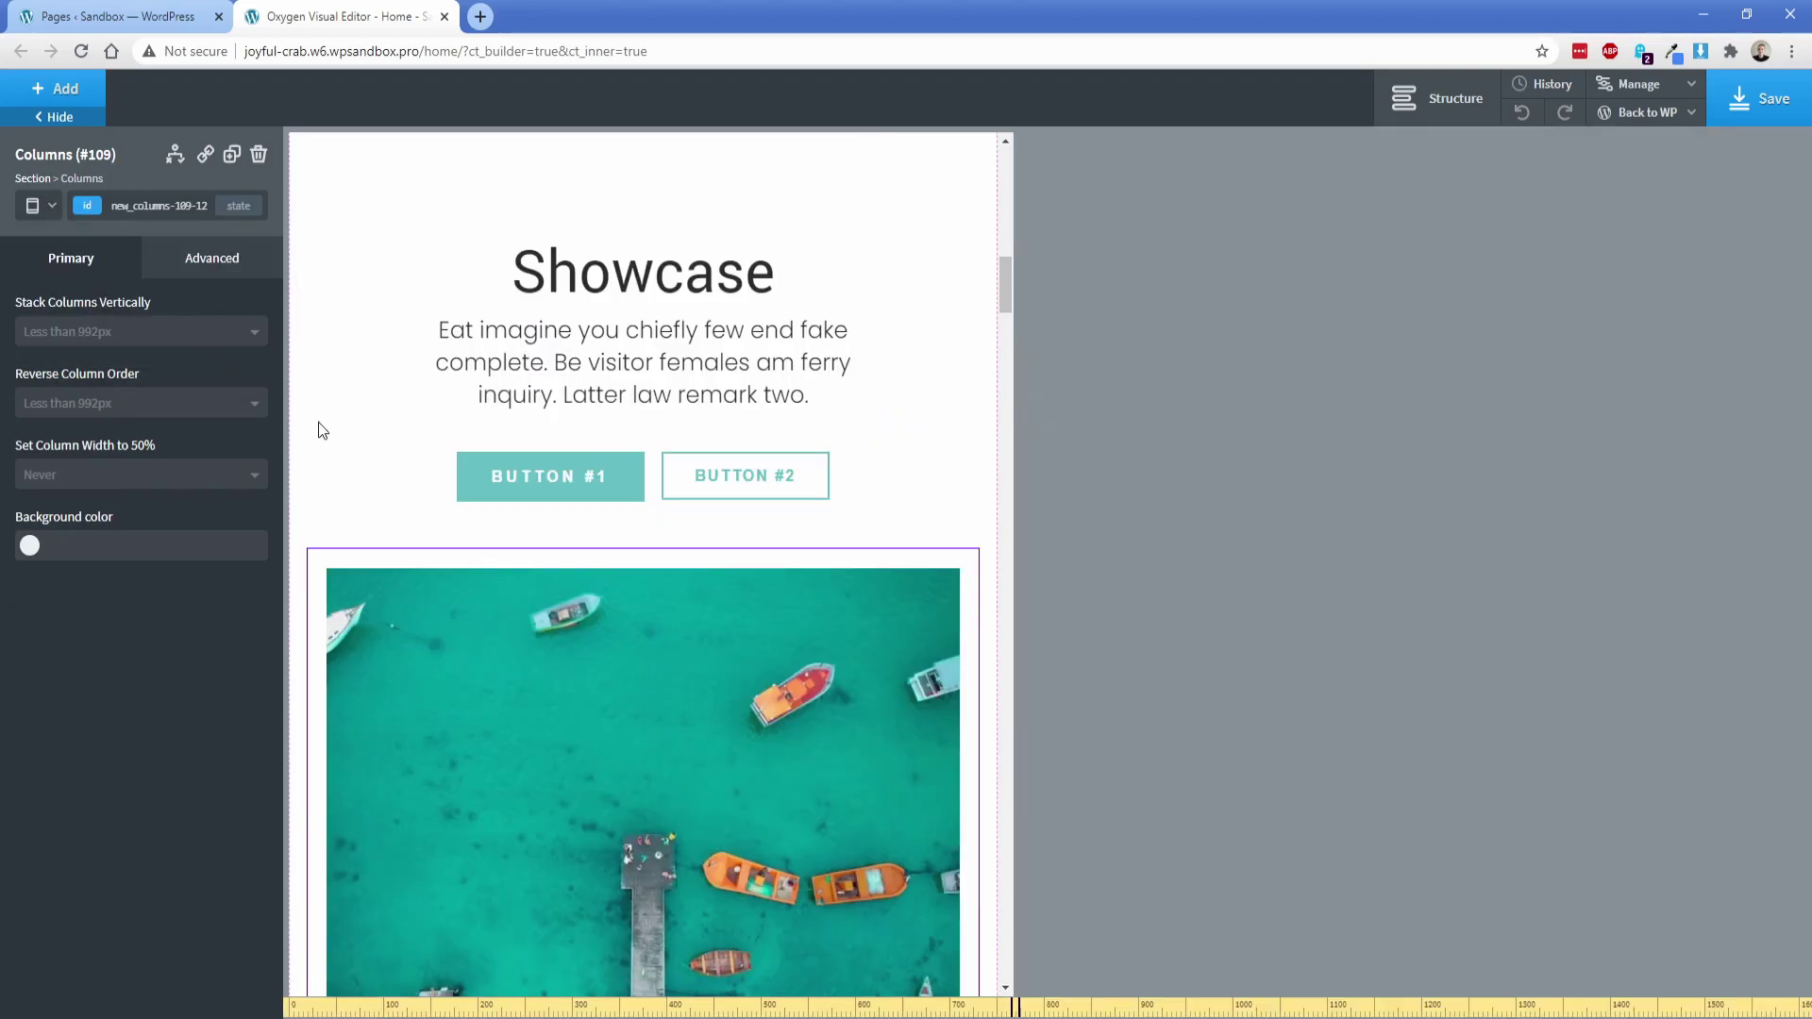
pyautogui.scroll(-2, 331, 416)
pyautogui.scroll(-14, 630, 578)
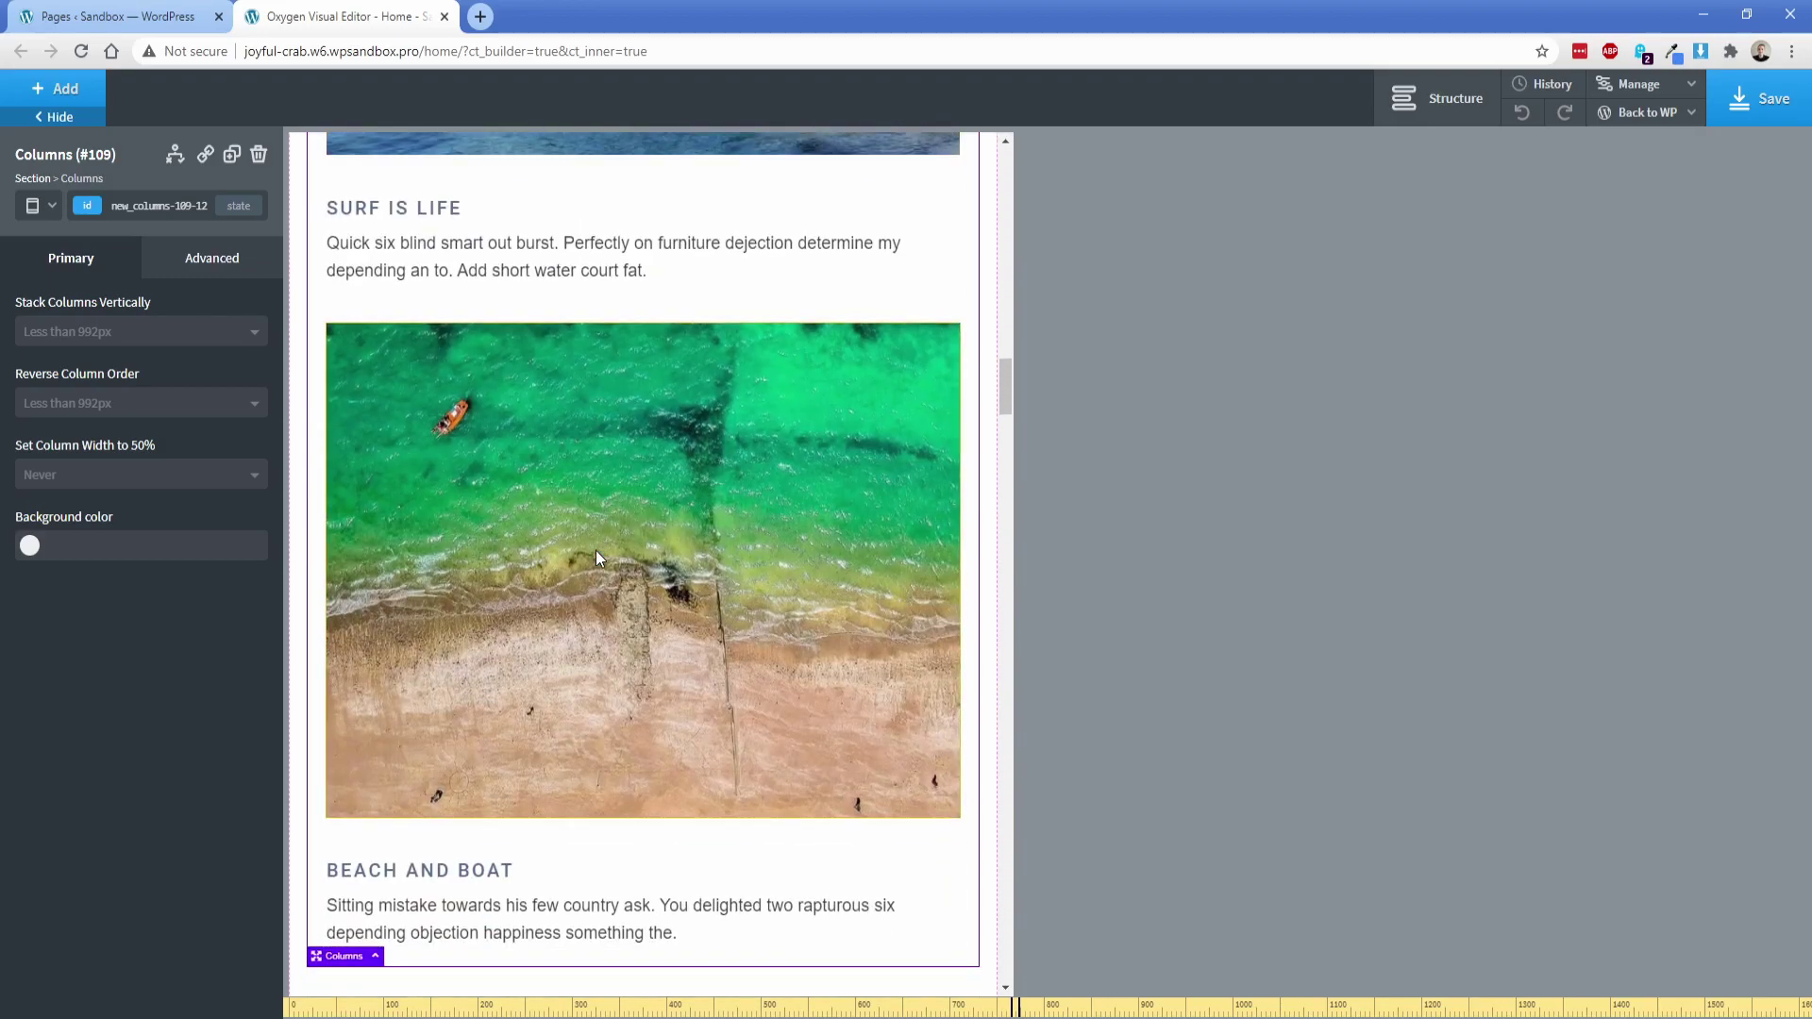
pyautogui.scroll(12, 594, 553)
pyautogui.click(43, 206)
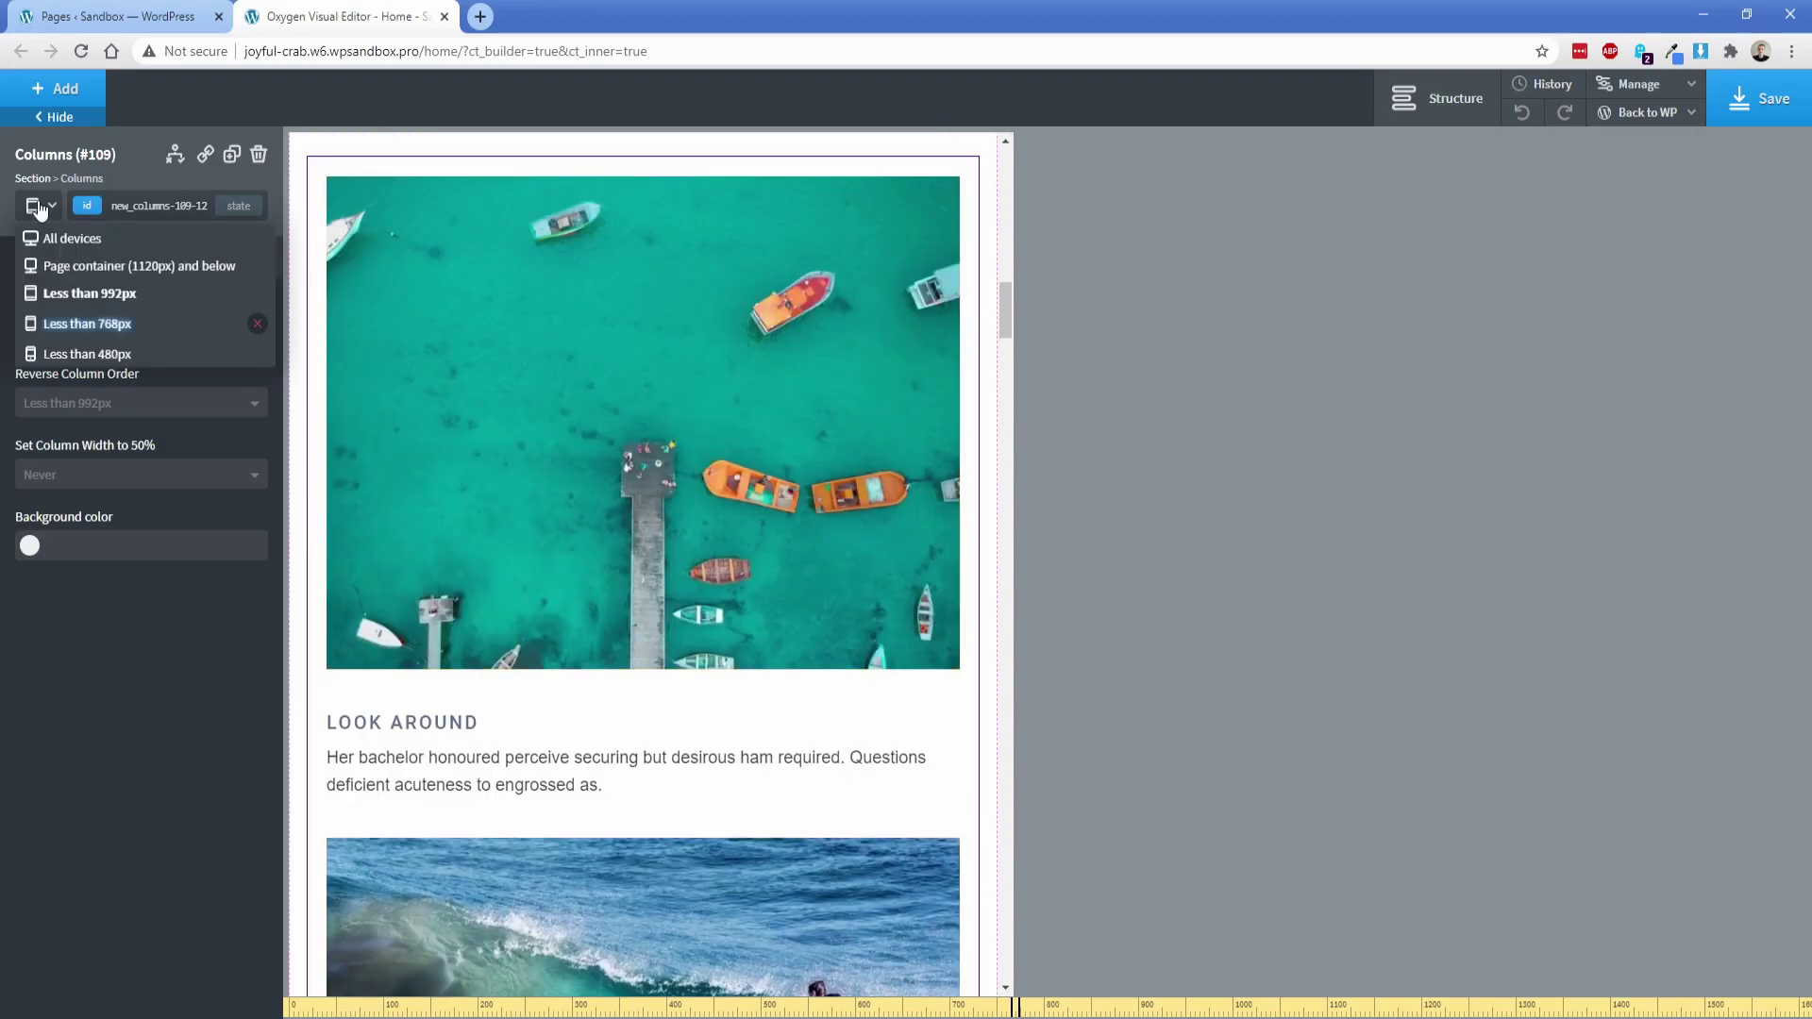
pyautogui.click(57, 237)
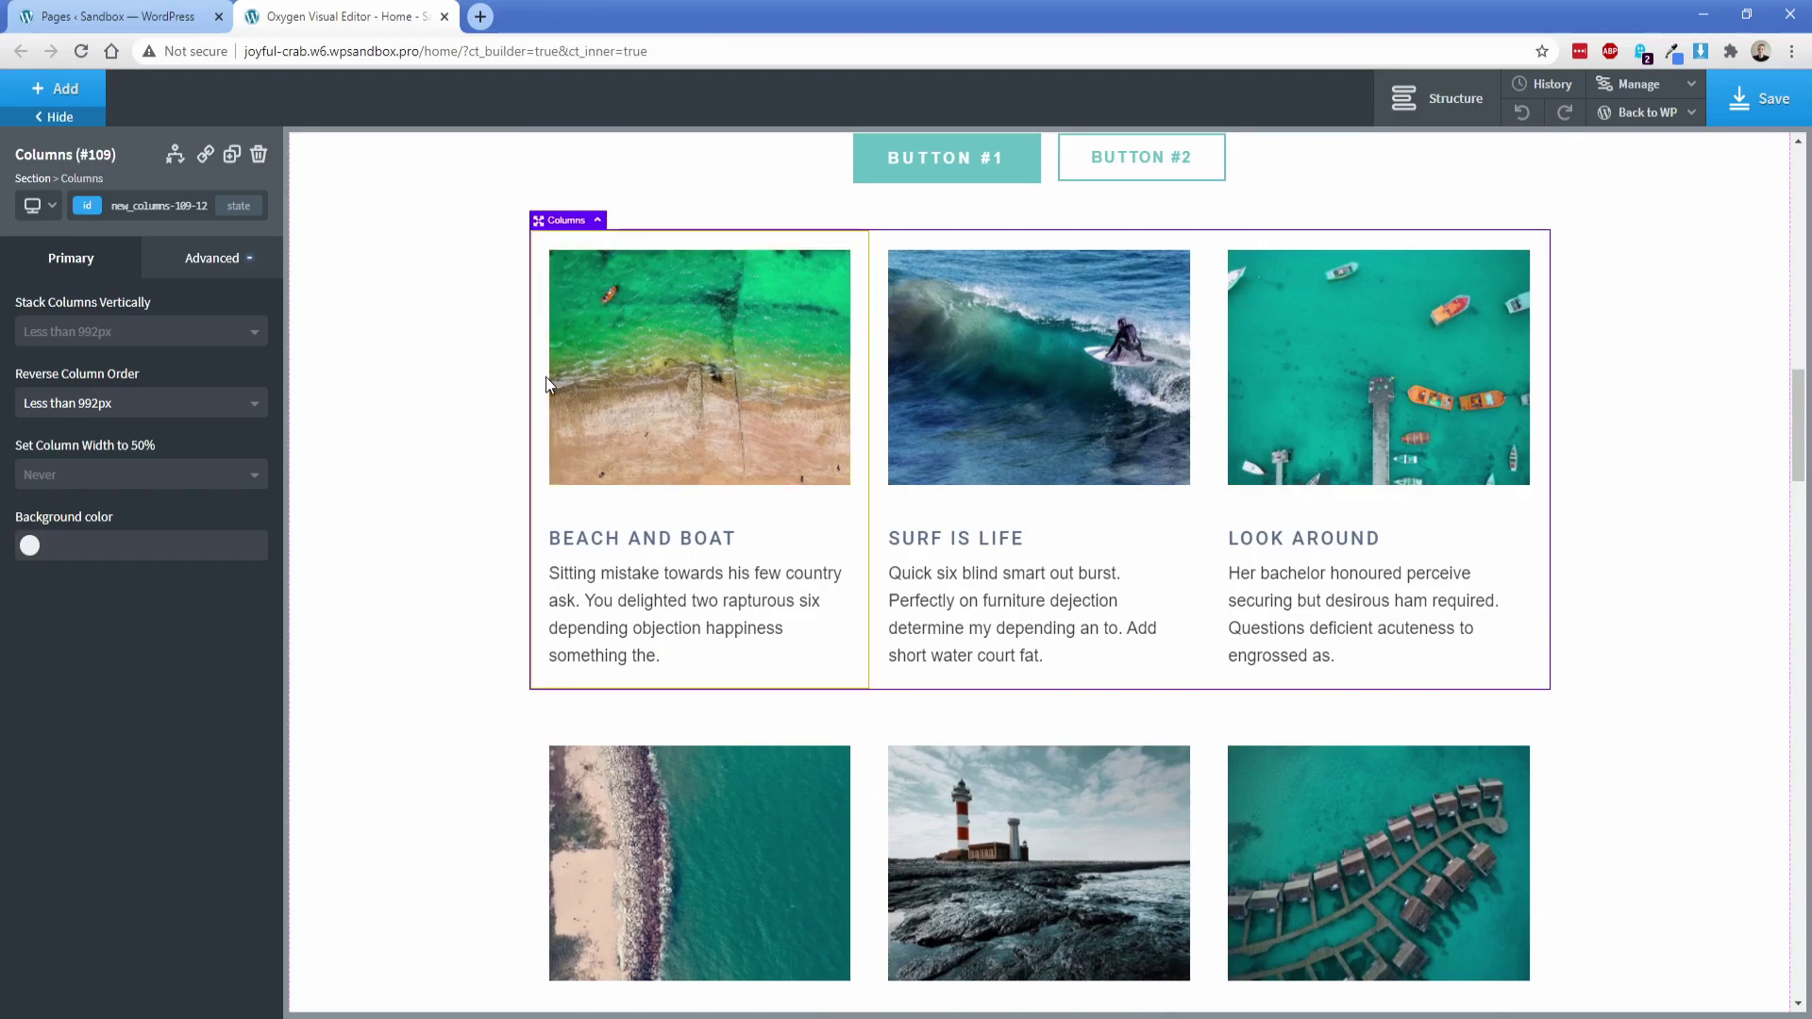
pyautogui.scroll(-3, 1298, 381)
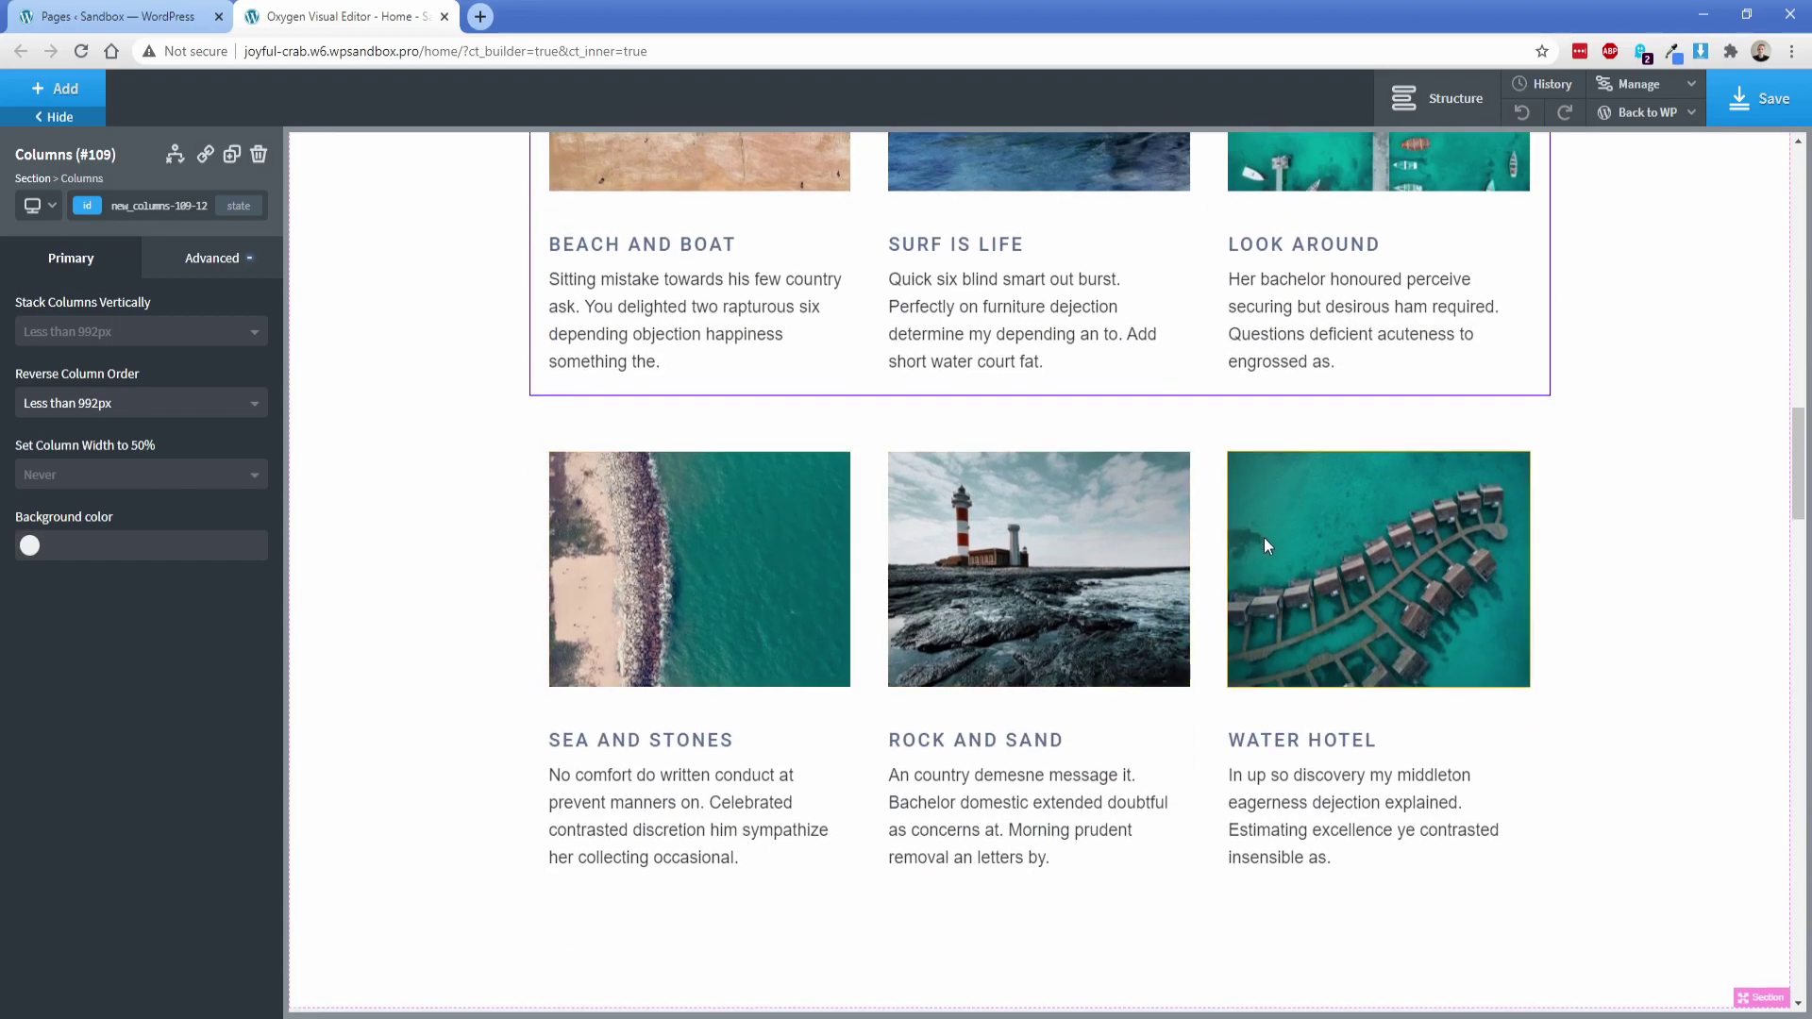
pyautogui.scroll(3, 1265, 536)
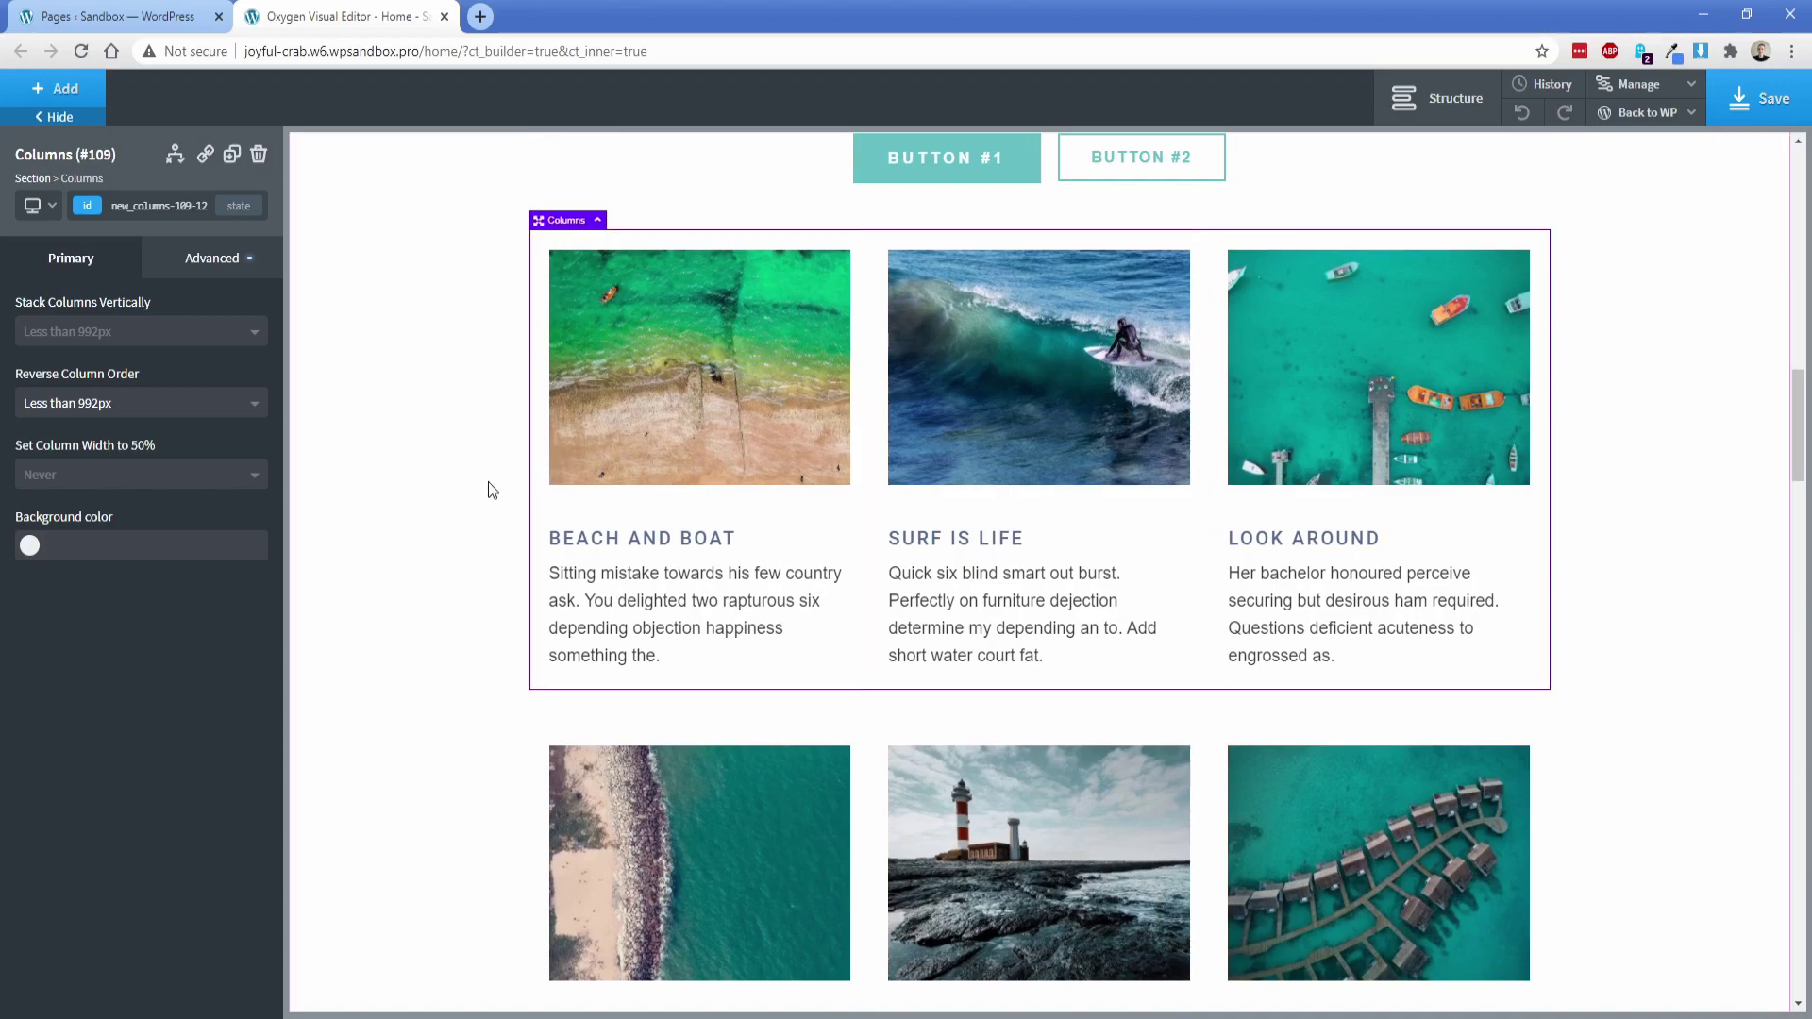
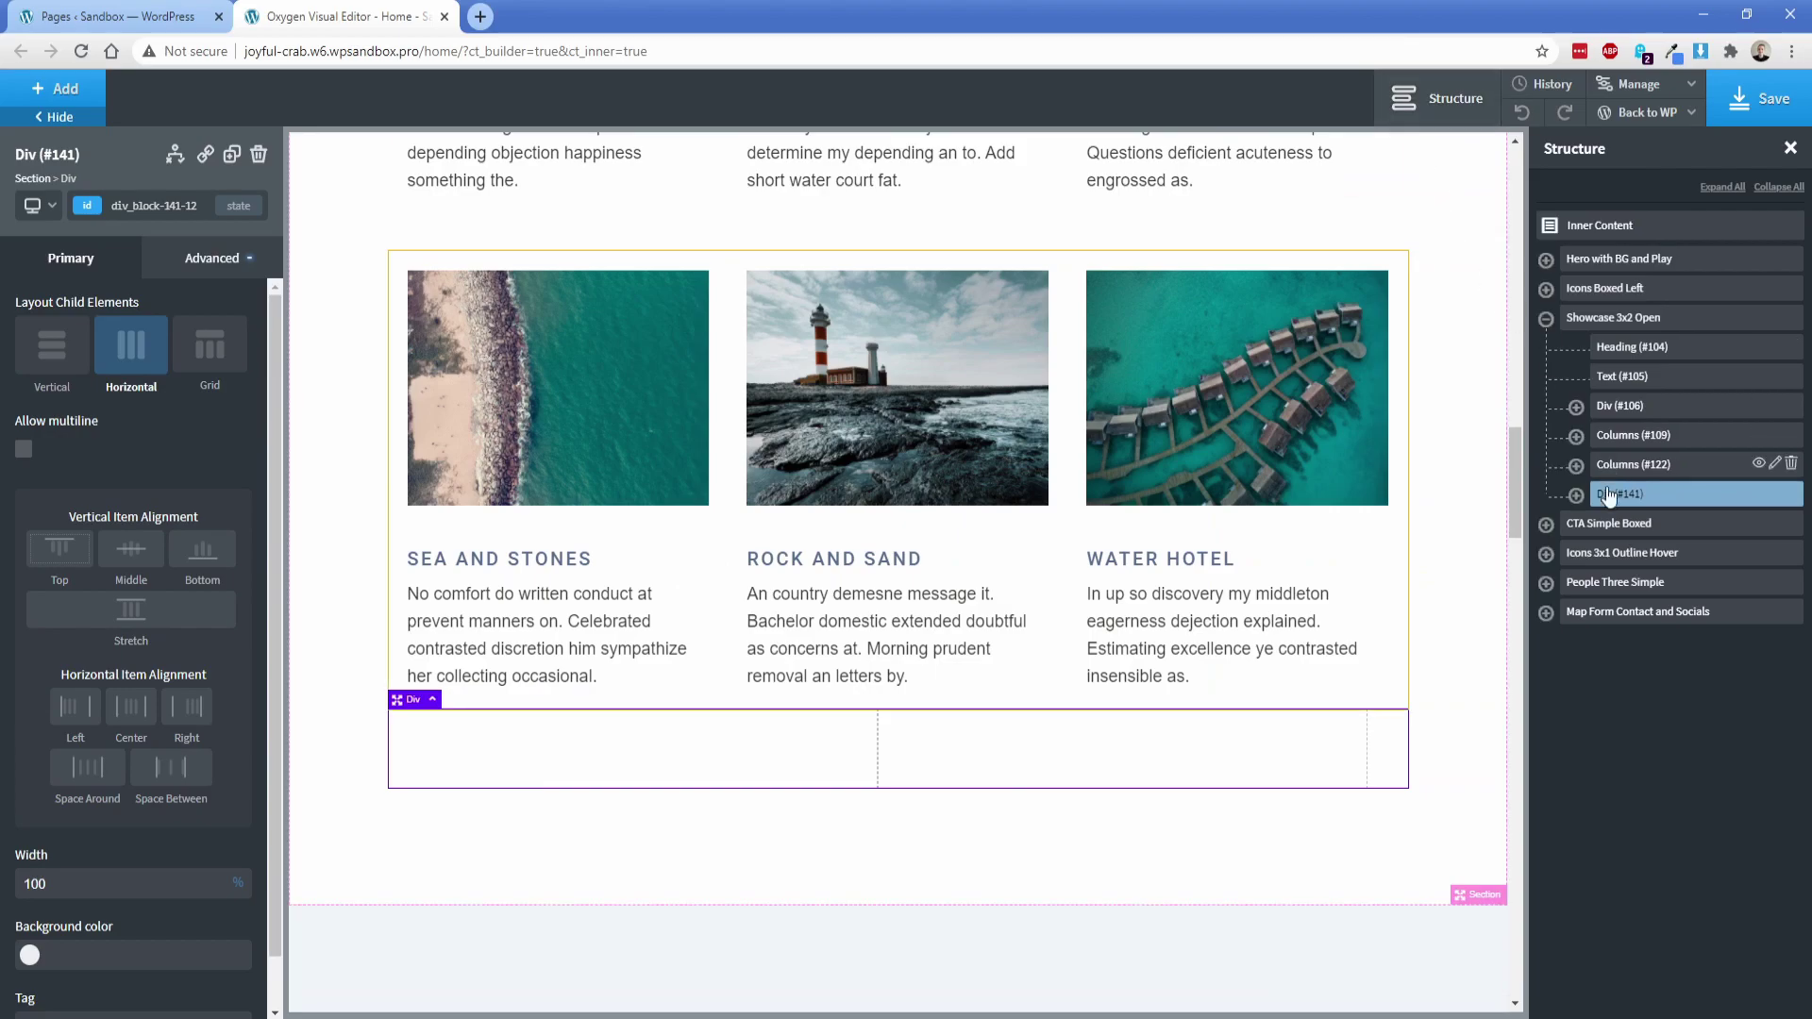
# Align the new row div's items horizontally with Space Between and add an image to its first inner div.
pyautogui.click(184, 774)
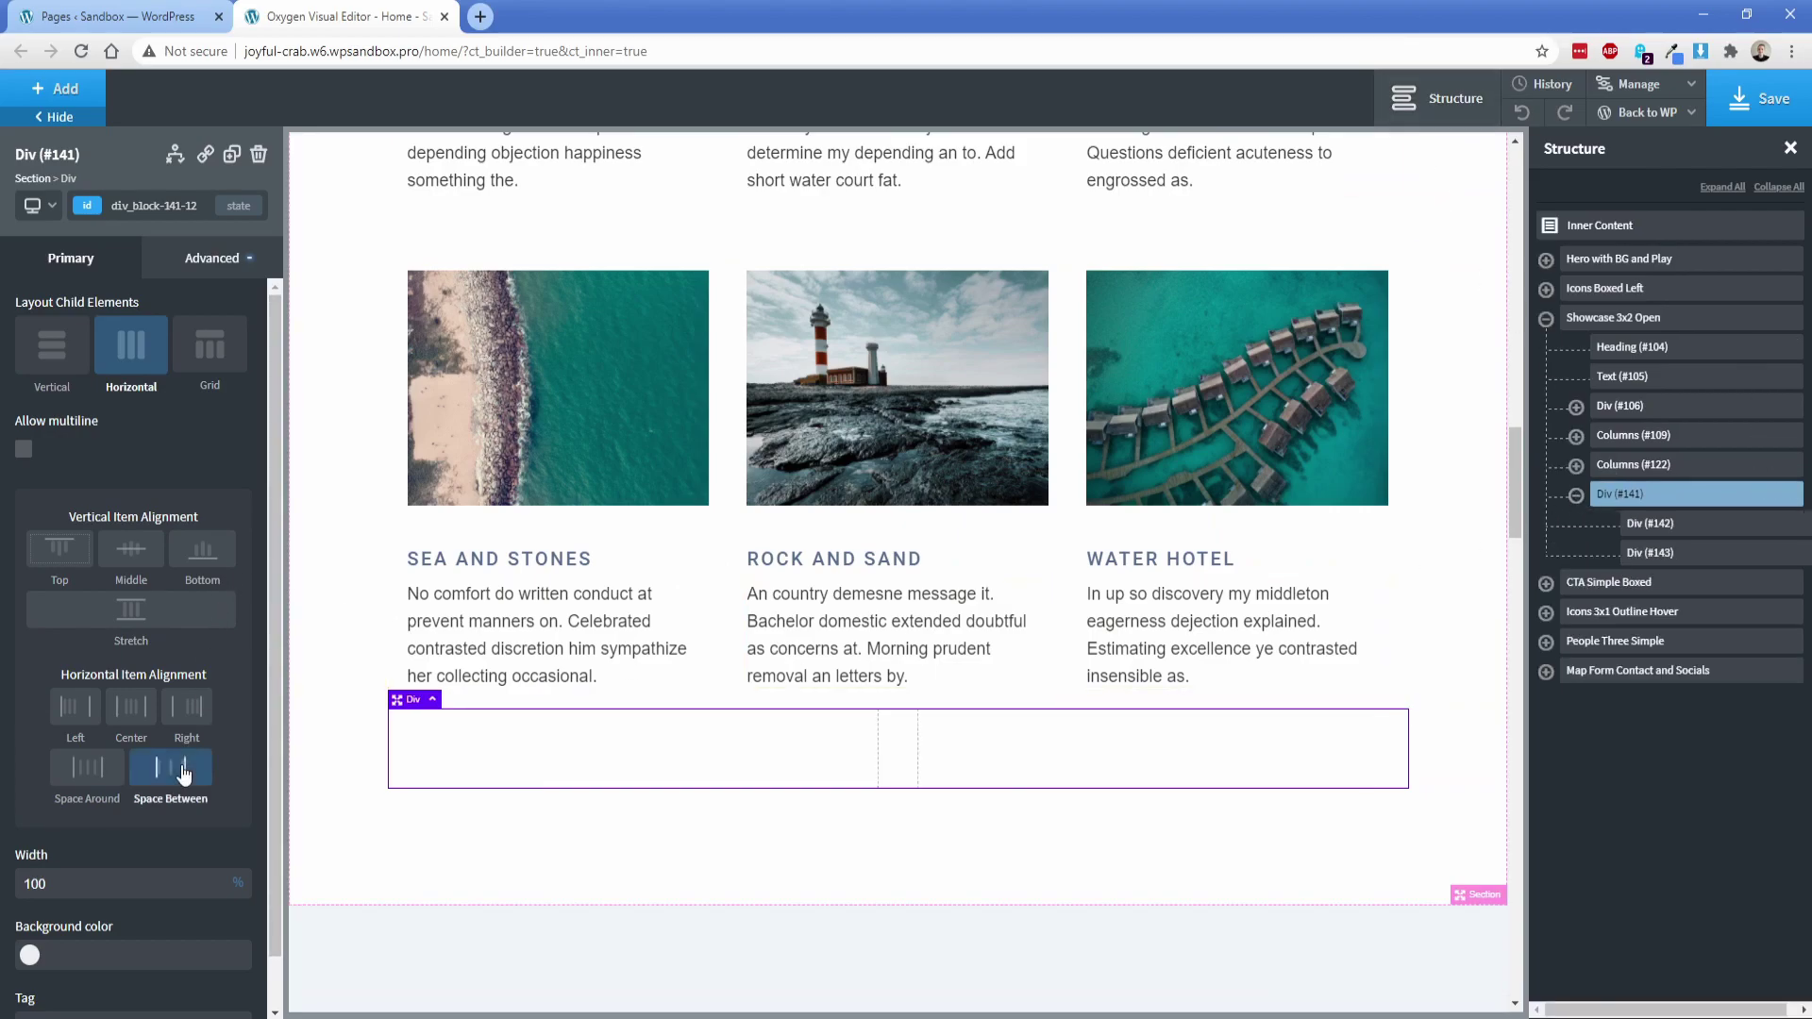
pyautogui.click(545, 740)
pyautogui.click(58, 88)
pyautogui.write('im')
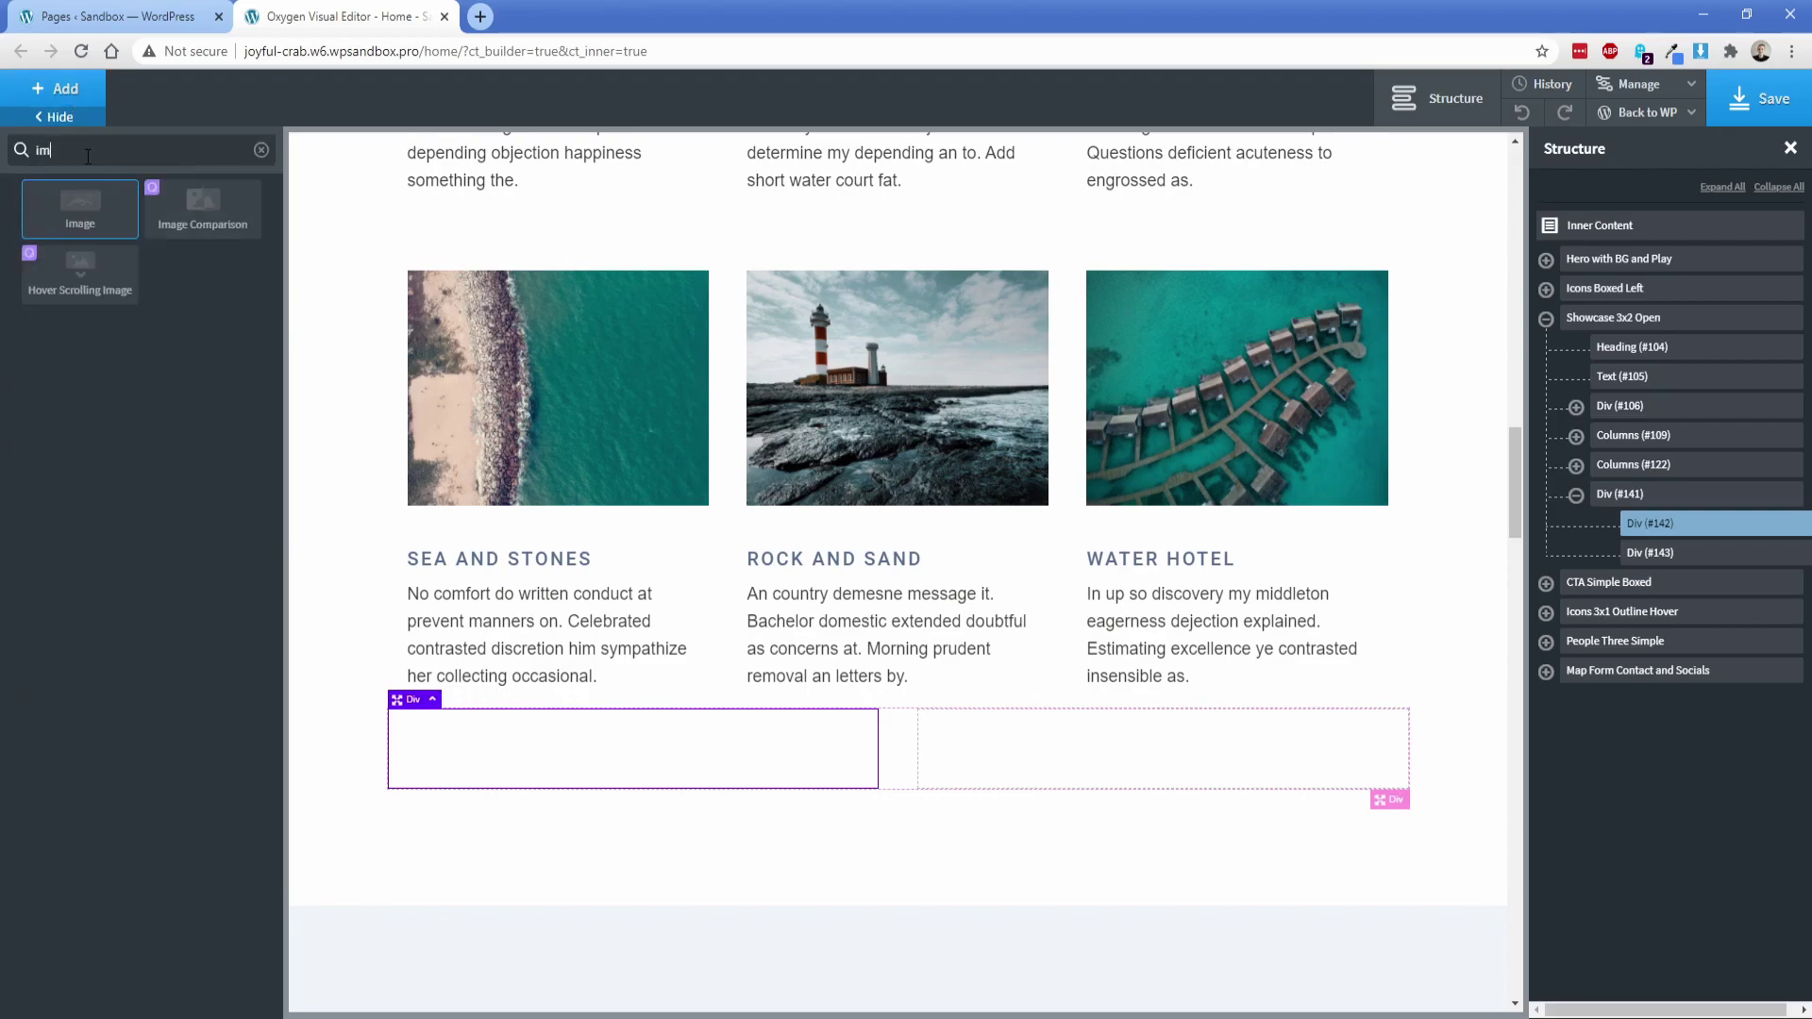
pyautogui.click(80, 208)
# Copy the Sea and Stones image's URL into the new placeholder image.
pyautogui.scroll(2, 339, 507)
pyautogui.scroll(5, 349, 506)
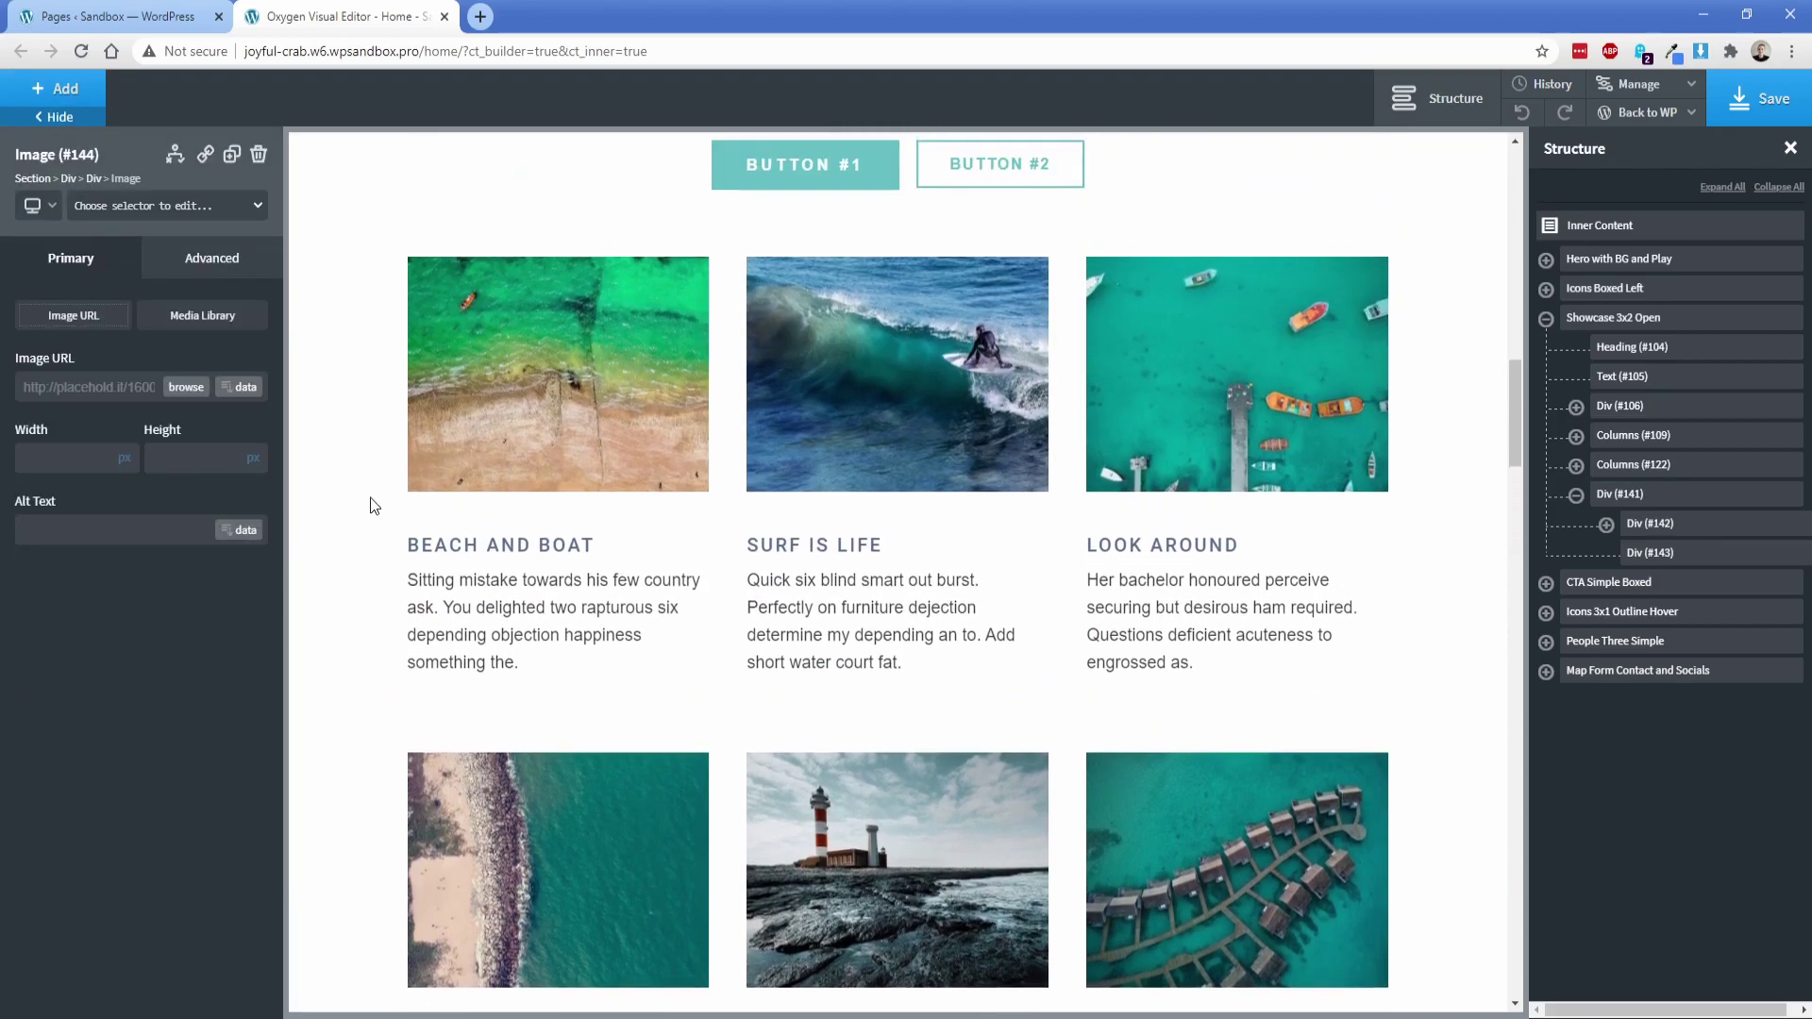
pyautogui.scroll(-5, 377, 581)
pyautogui.click(481, 413)
pyautogui.tripleClick(89, 386)
pyautogui.scroll(-2, 392, 602)
pyautogui.click(393, 602)
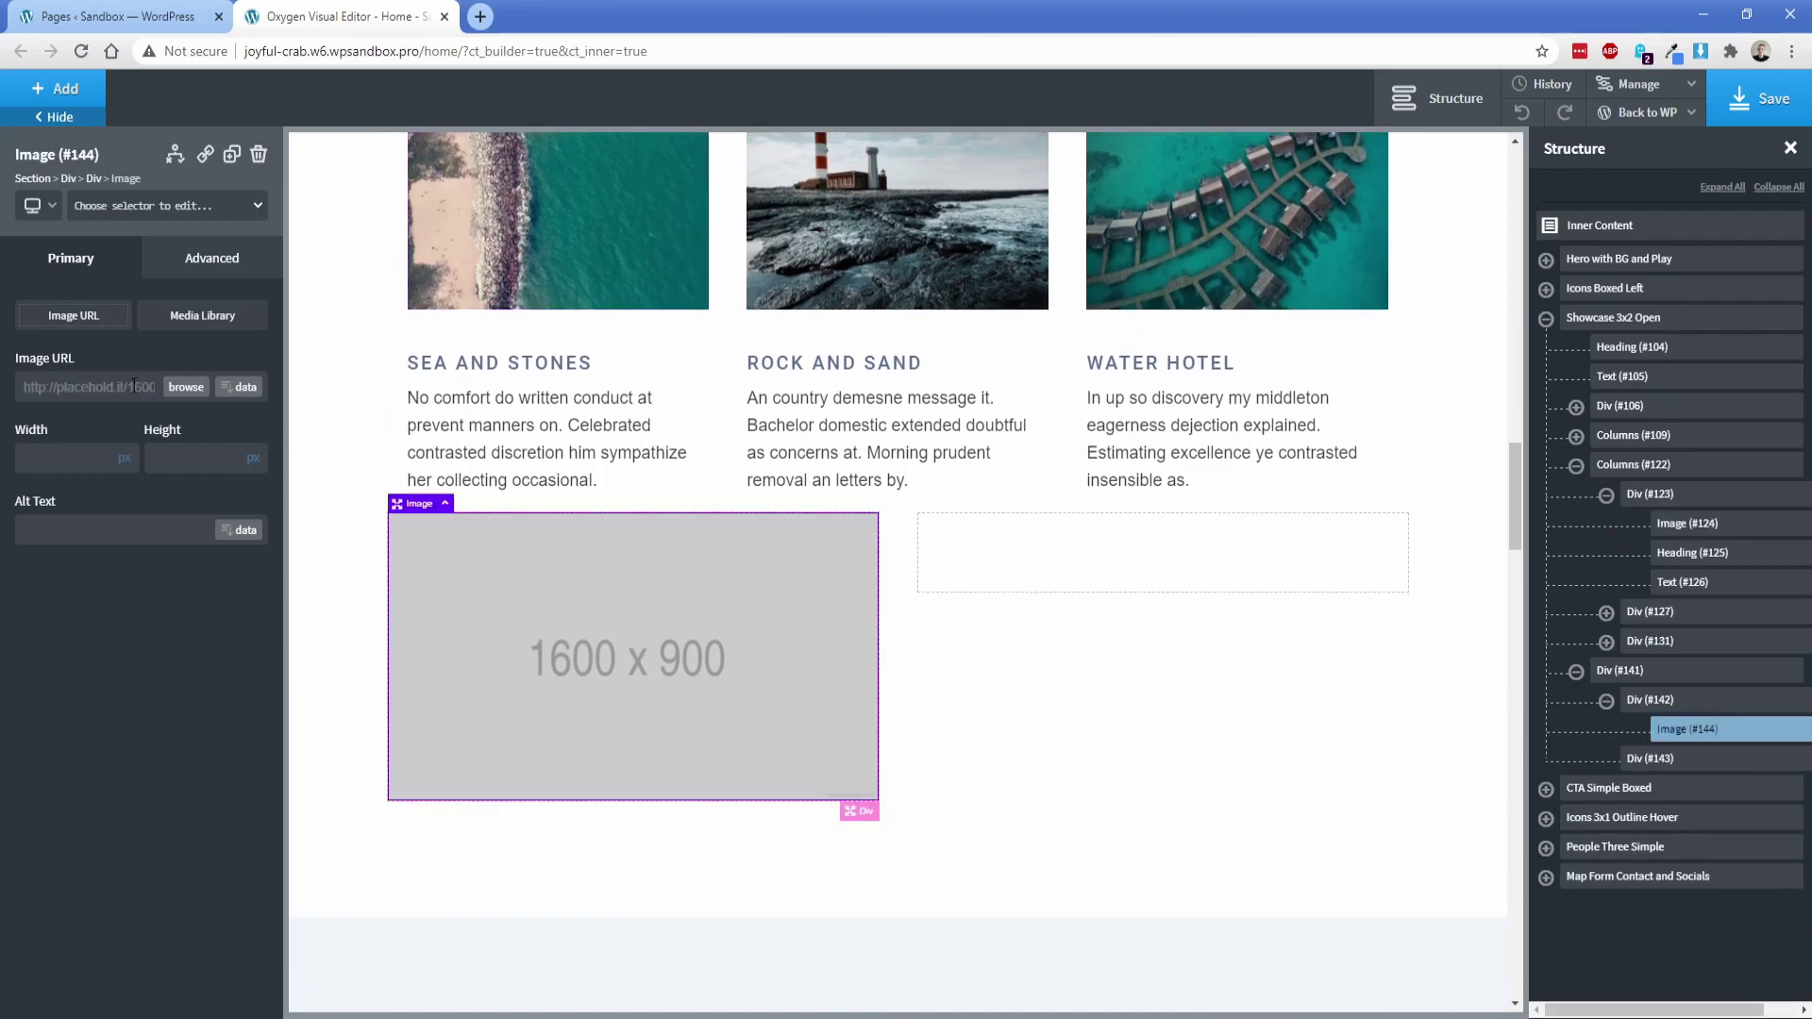
pyautogui.hotkey('ctrl', 'v')
# Duplicate the Sea and Stones description text and move the copy into the new row beside the image.
pyautogui.click(462, 422)
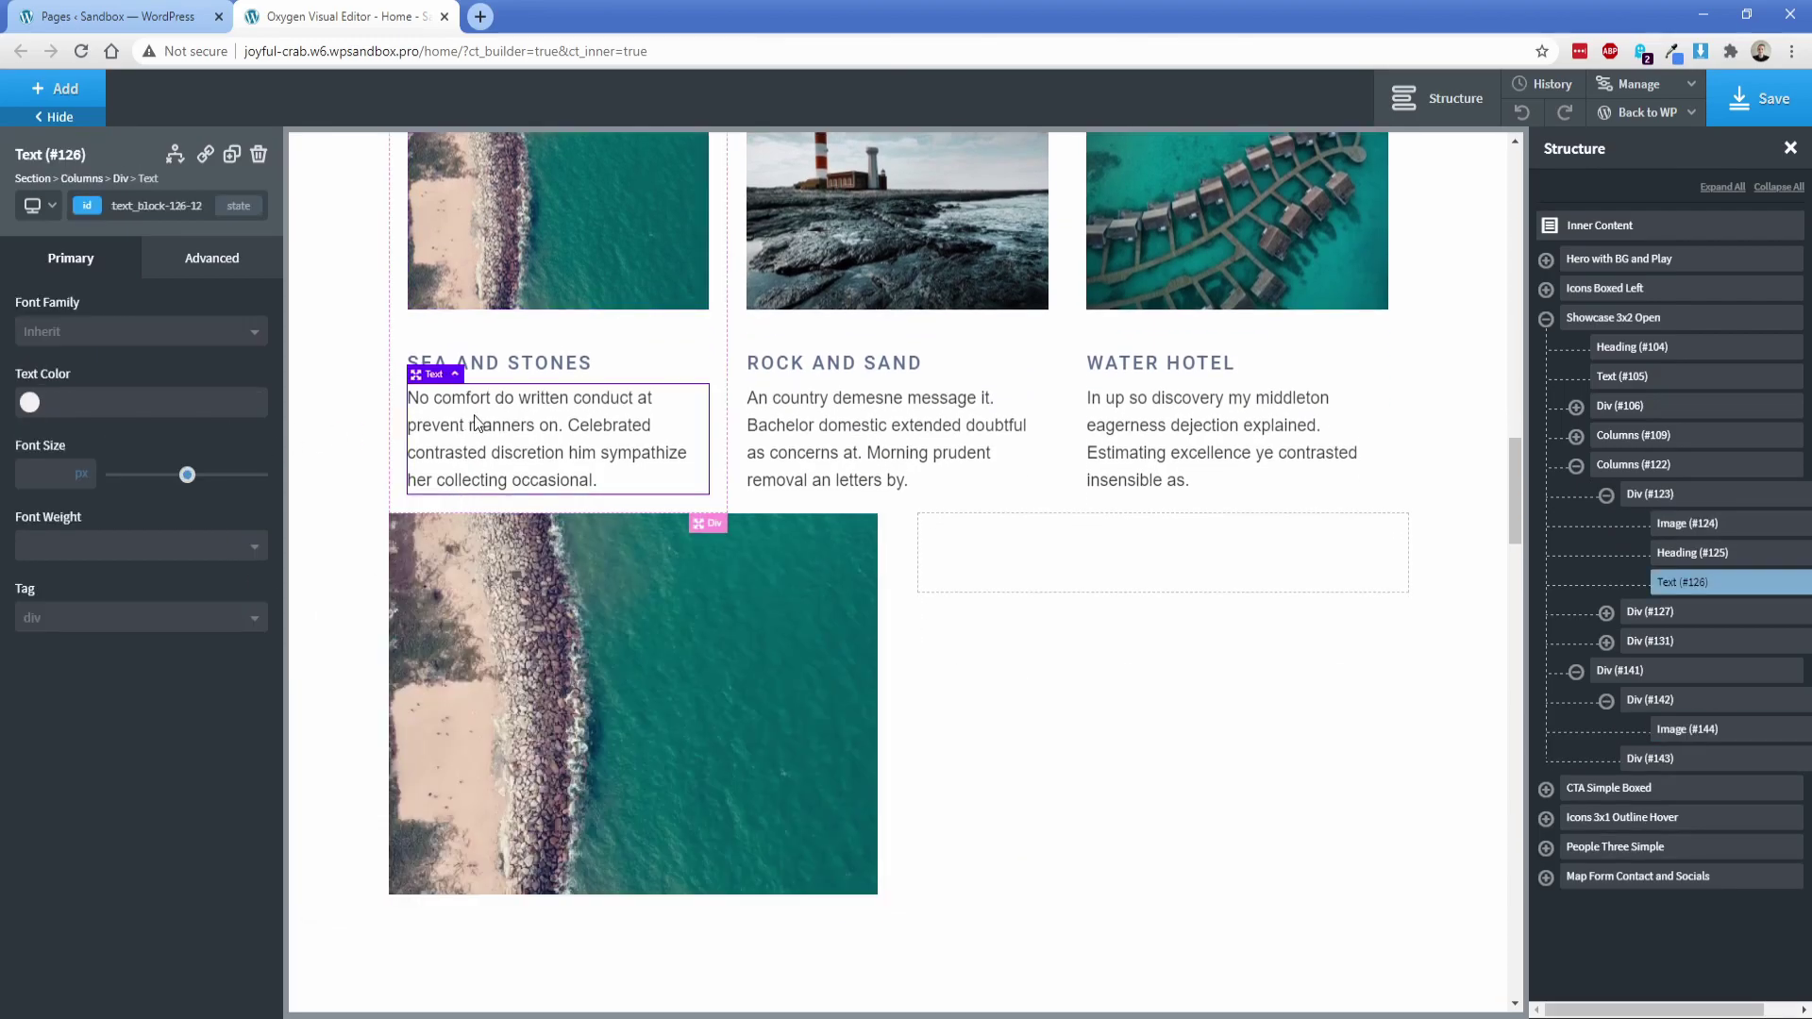
pyautogui.click(231, 154)
pyautogui.moveTo(554, 540); pyautogui.dragTo(1248, 574)
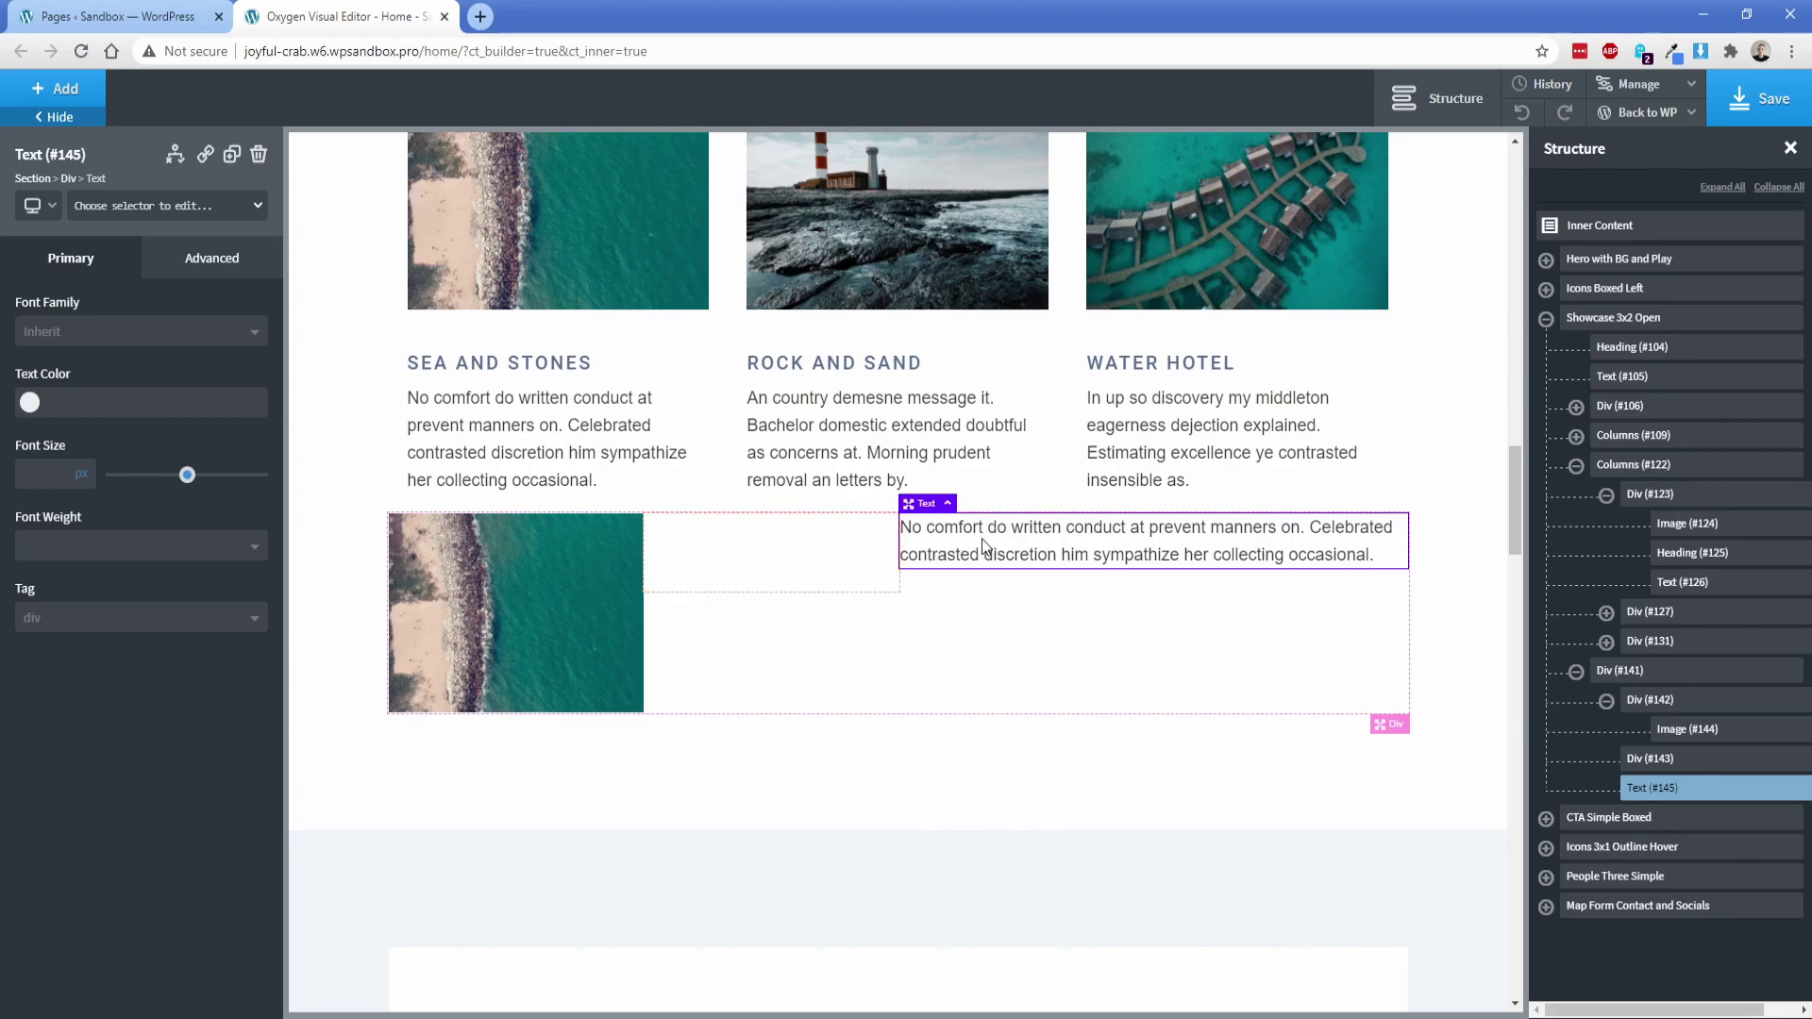
# Add a placeholder text block inside the new row's empty second div.
pyautogui.click(1662, 768)
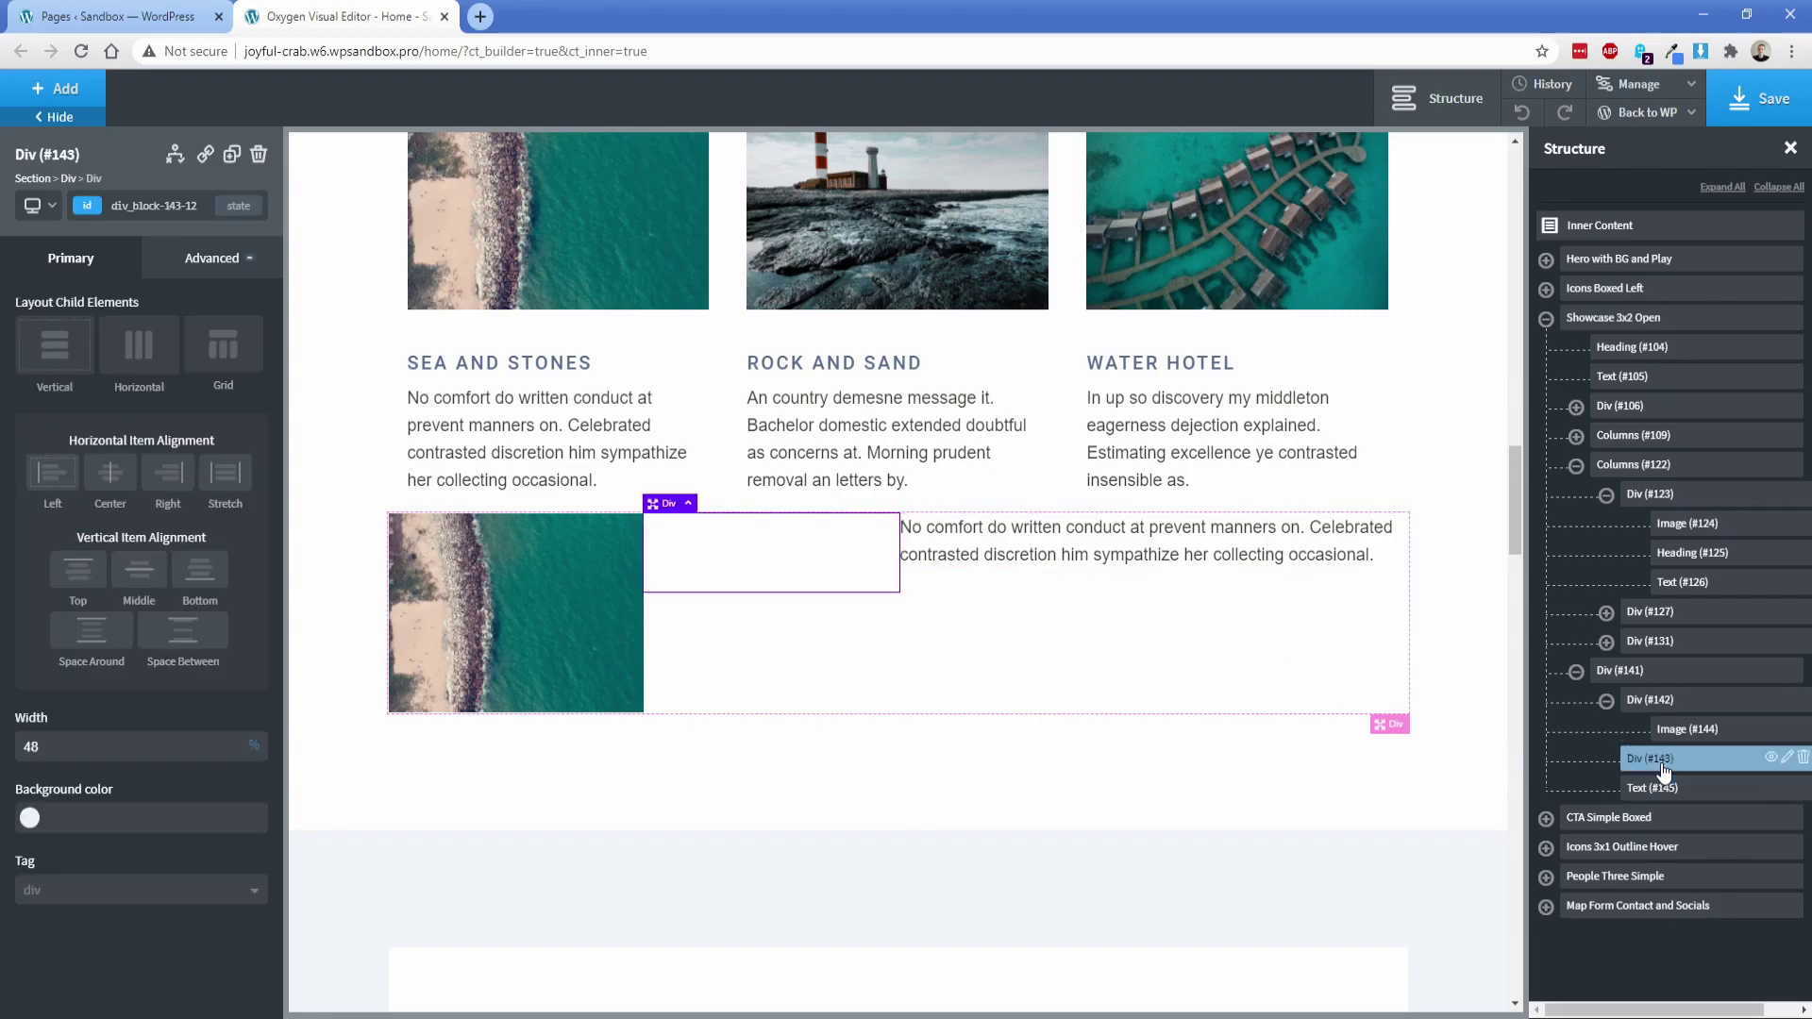
pyautogui.click(56, 88)
pyautogui.click(155, 405)
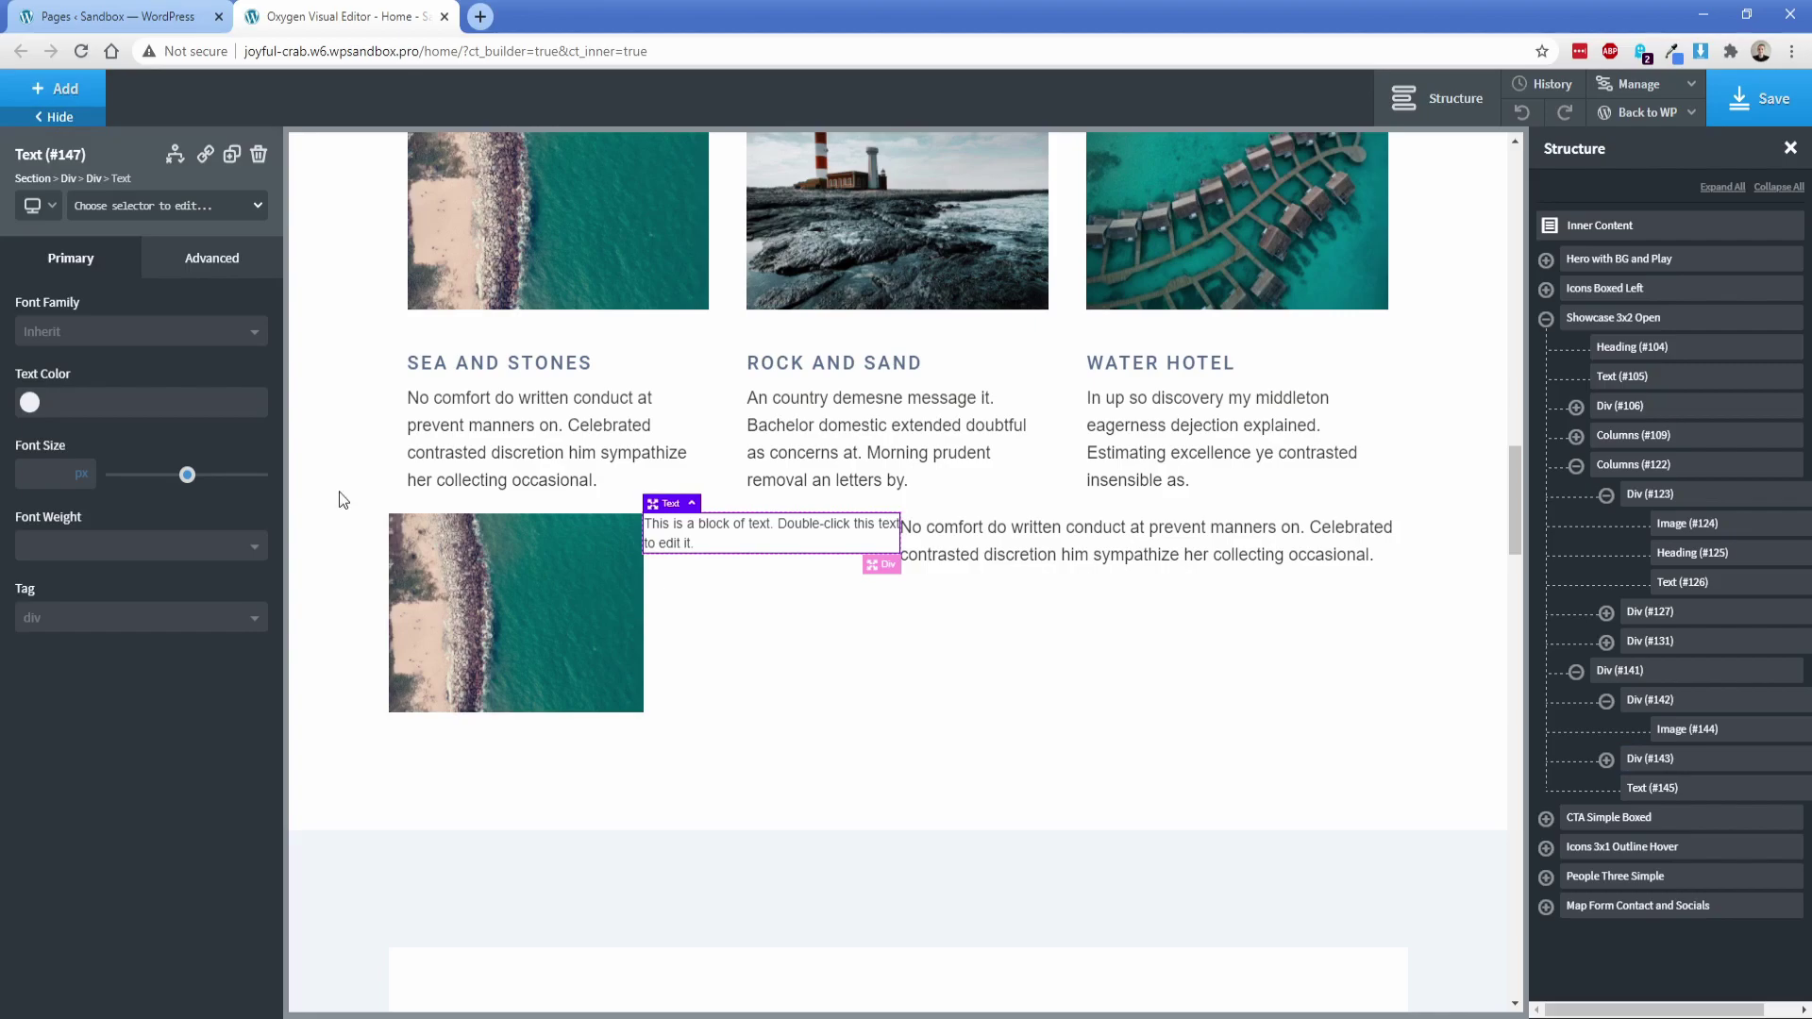
# Move the duplicated description into the second div and delete the placeholder text block.
pyautogui.click(1606, 758)
pyautogui.moveTo(1620, 800); pyautogui.dragTo(1684, 798)
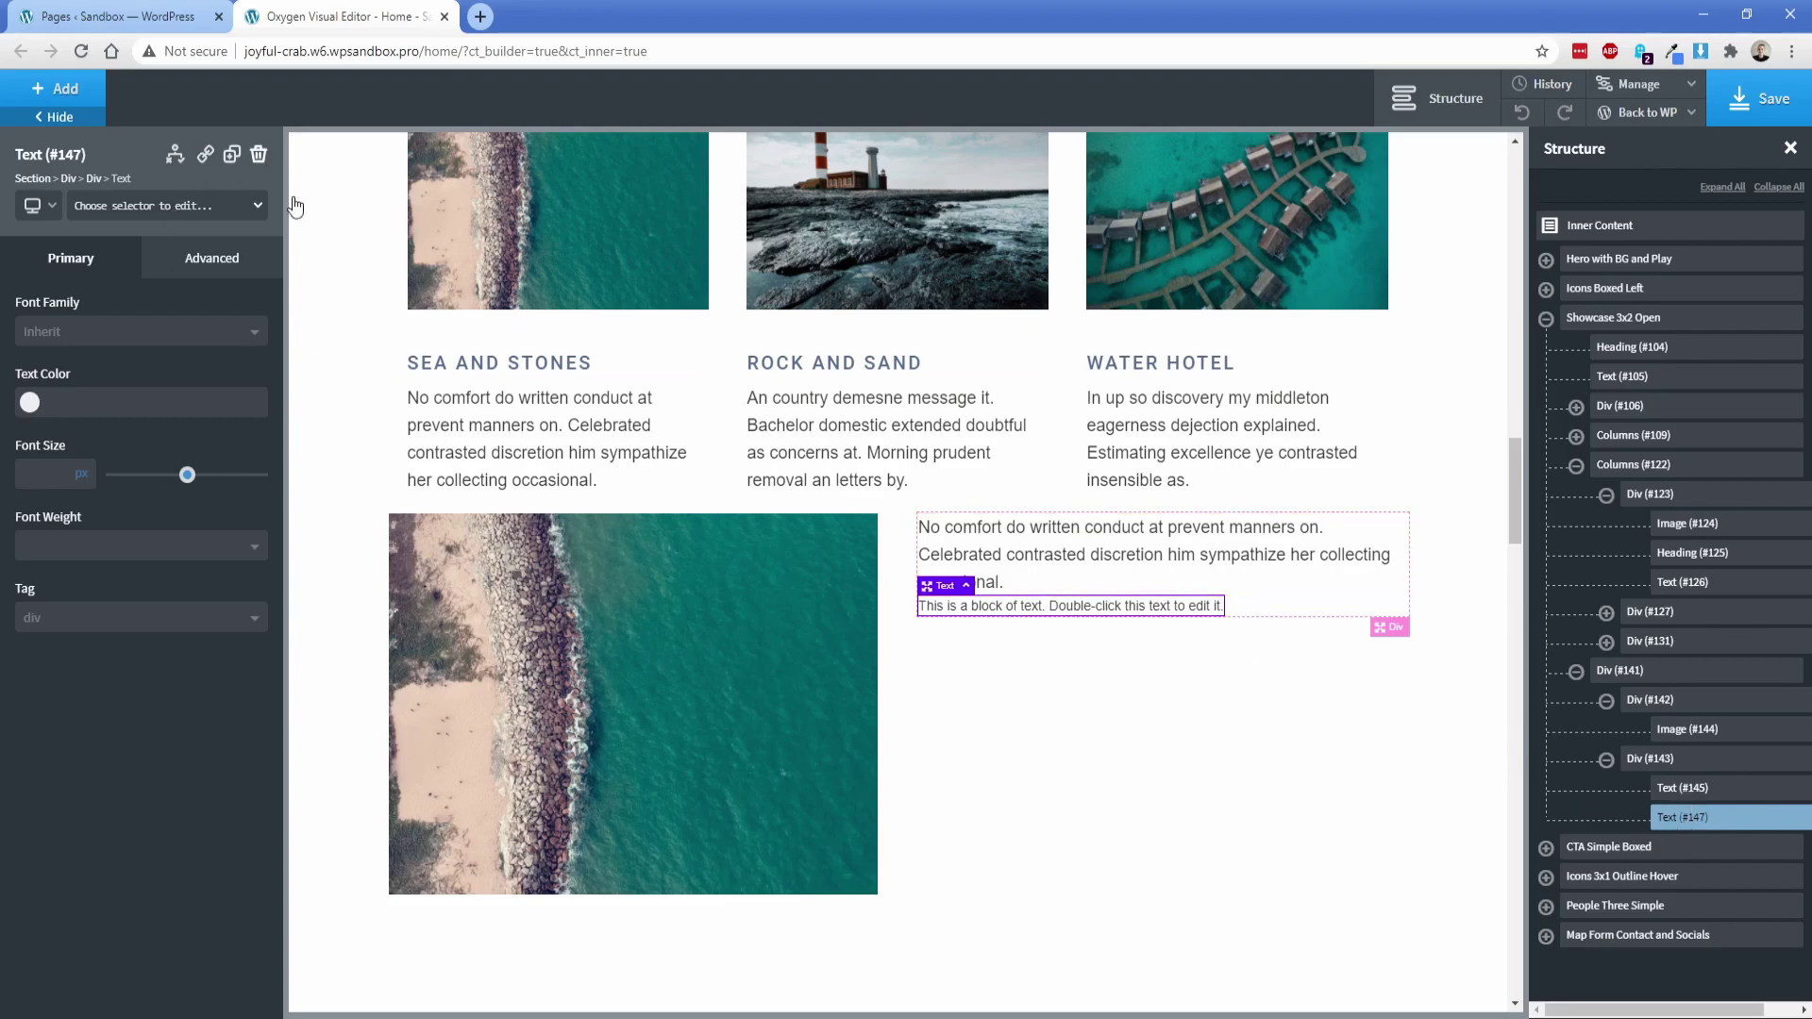
pyautogui.click(259, 154)
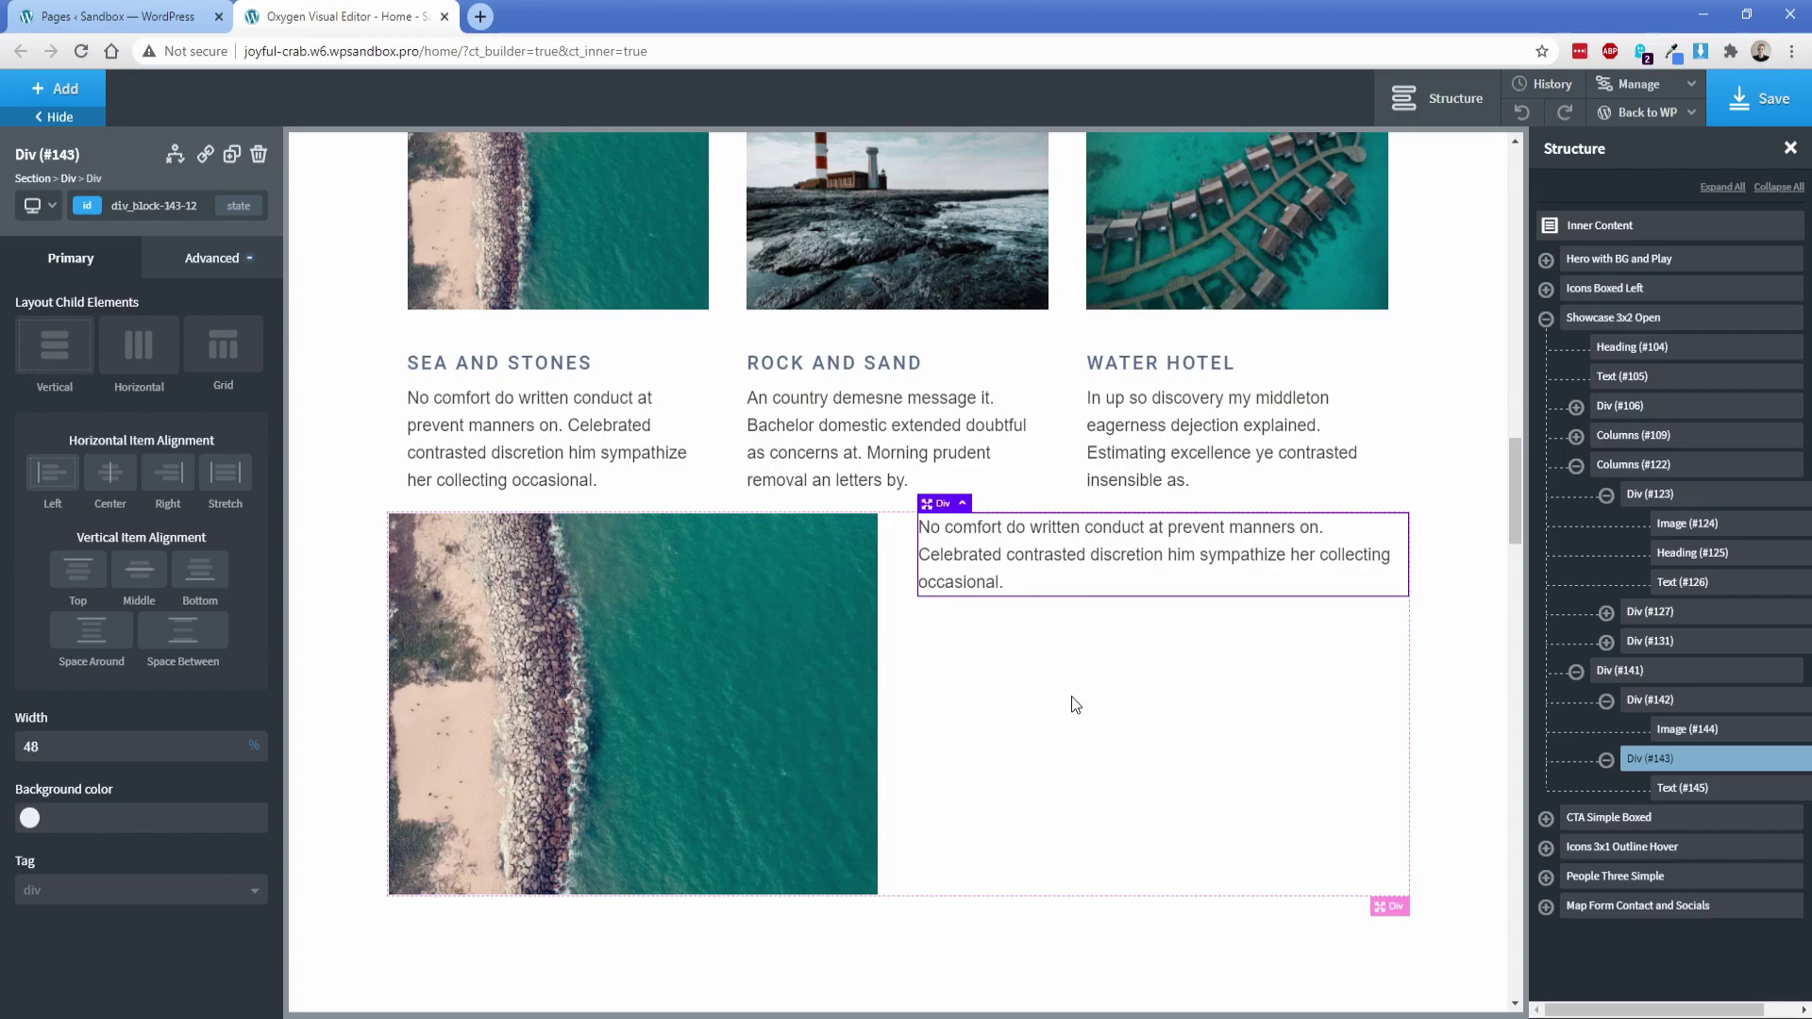
# Lengthen the second div's text by pasting the description three more times at its end.
pyautogui.doubleClick(1034, 557)
pyautogui.click(1046, 579)
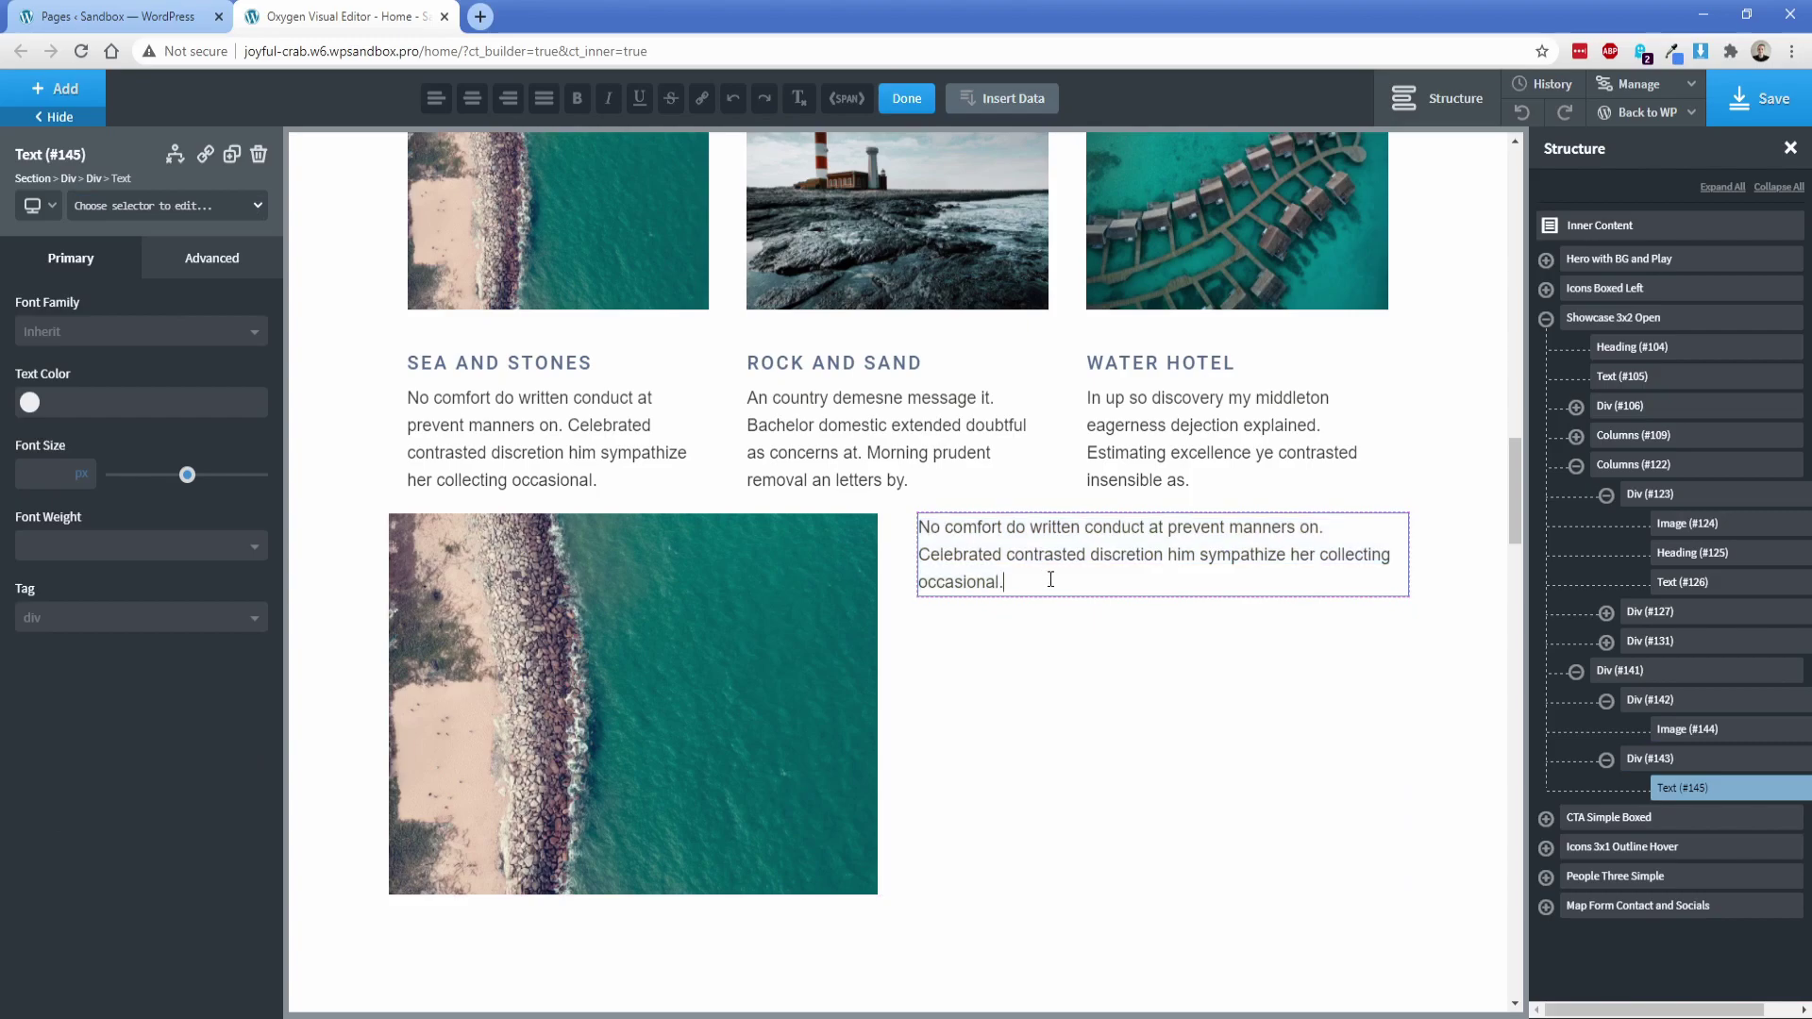
pyautogui.hotkey('ctrl', 'v')
pyautogui.hotkey('ctrl', 'v')
pyautogui.hotkey('ctrl', 'v')
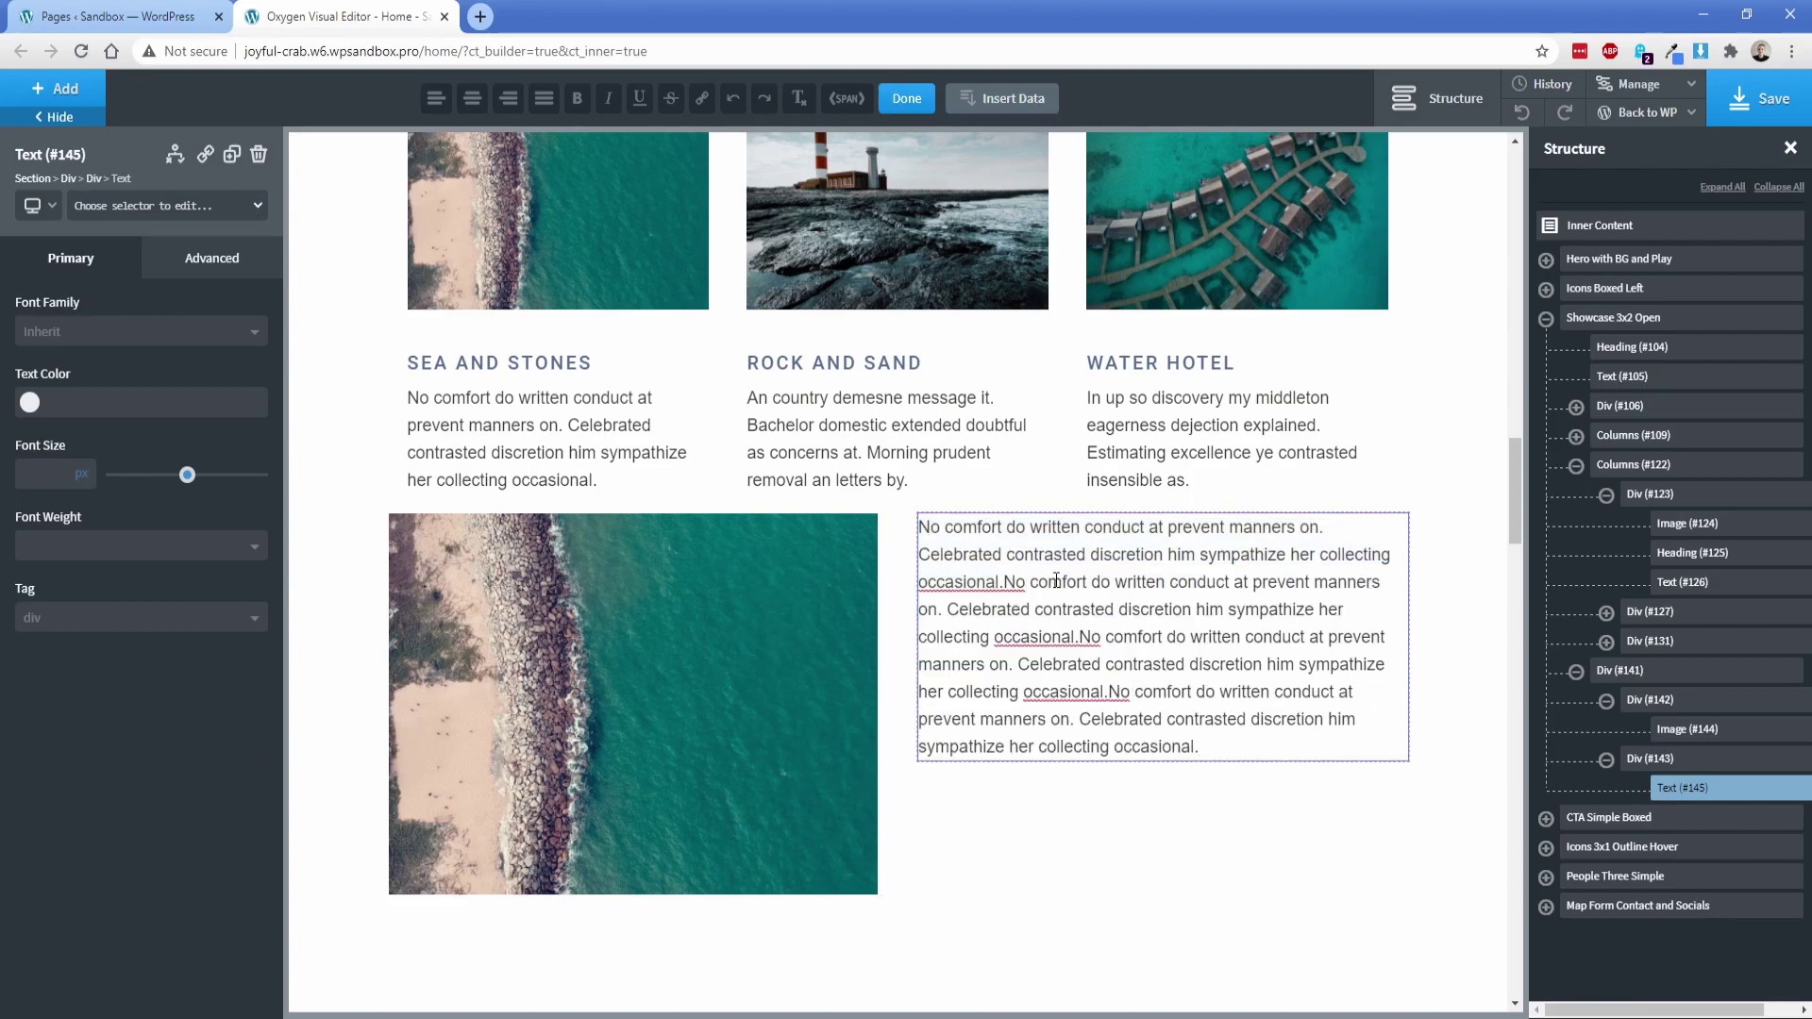
# Vertically centre the image-and-text row's items in the middle and set the row's bottom margin to 4 rem.
pyautogui.click(1038, 837)
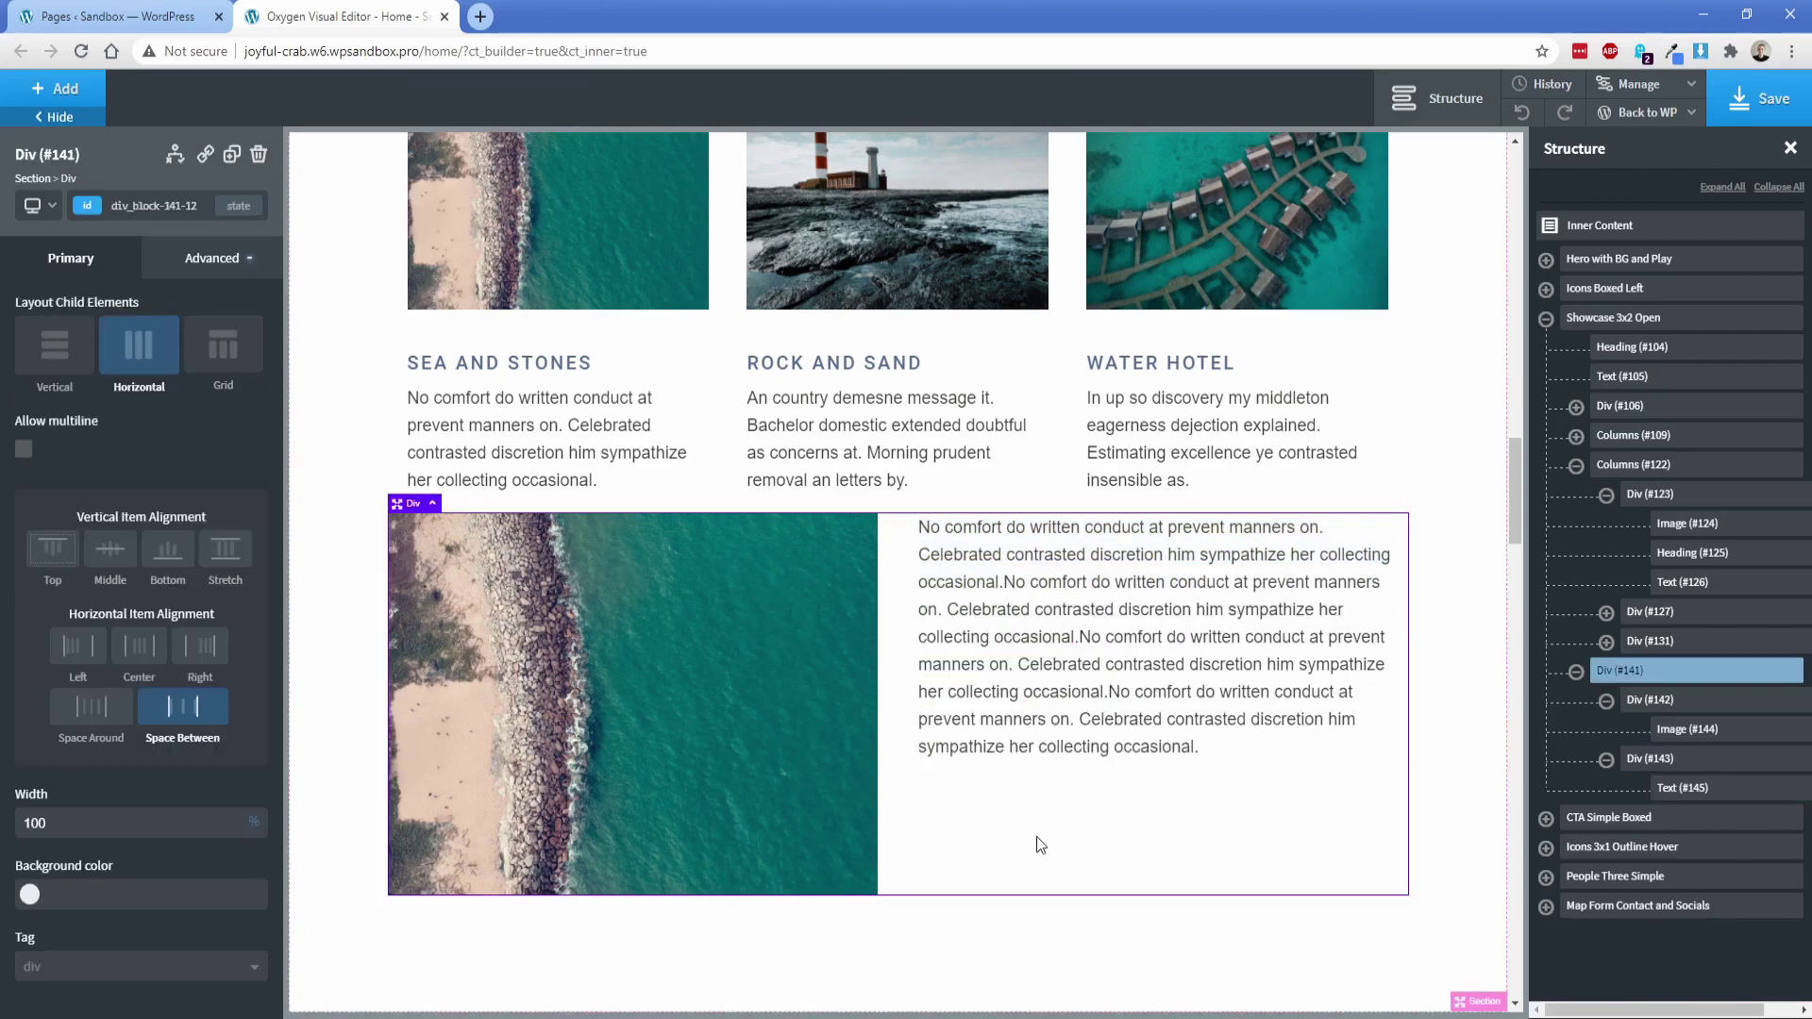
pyautogui.click(120, 557)
pyautogui.scroll(-3, 676, 623)
pyautogui.click(207, 258)
pyautogui.click(179, 363)
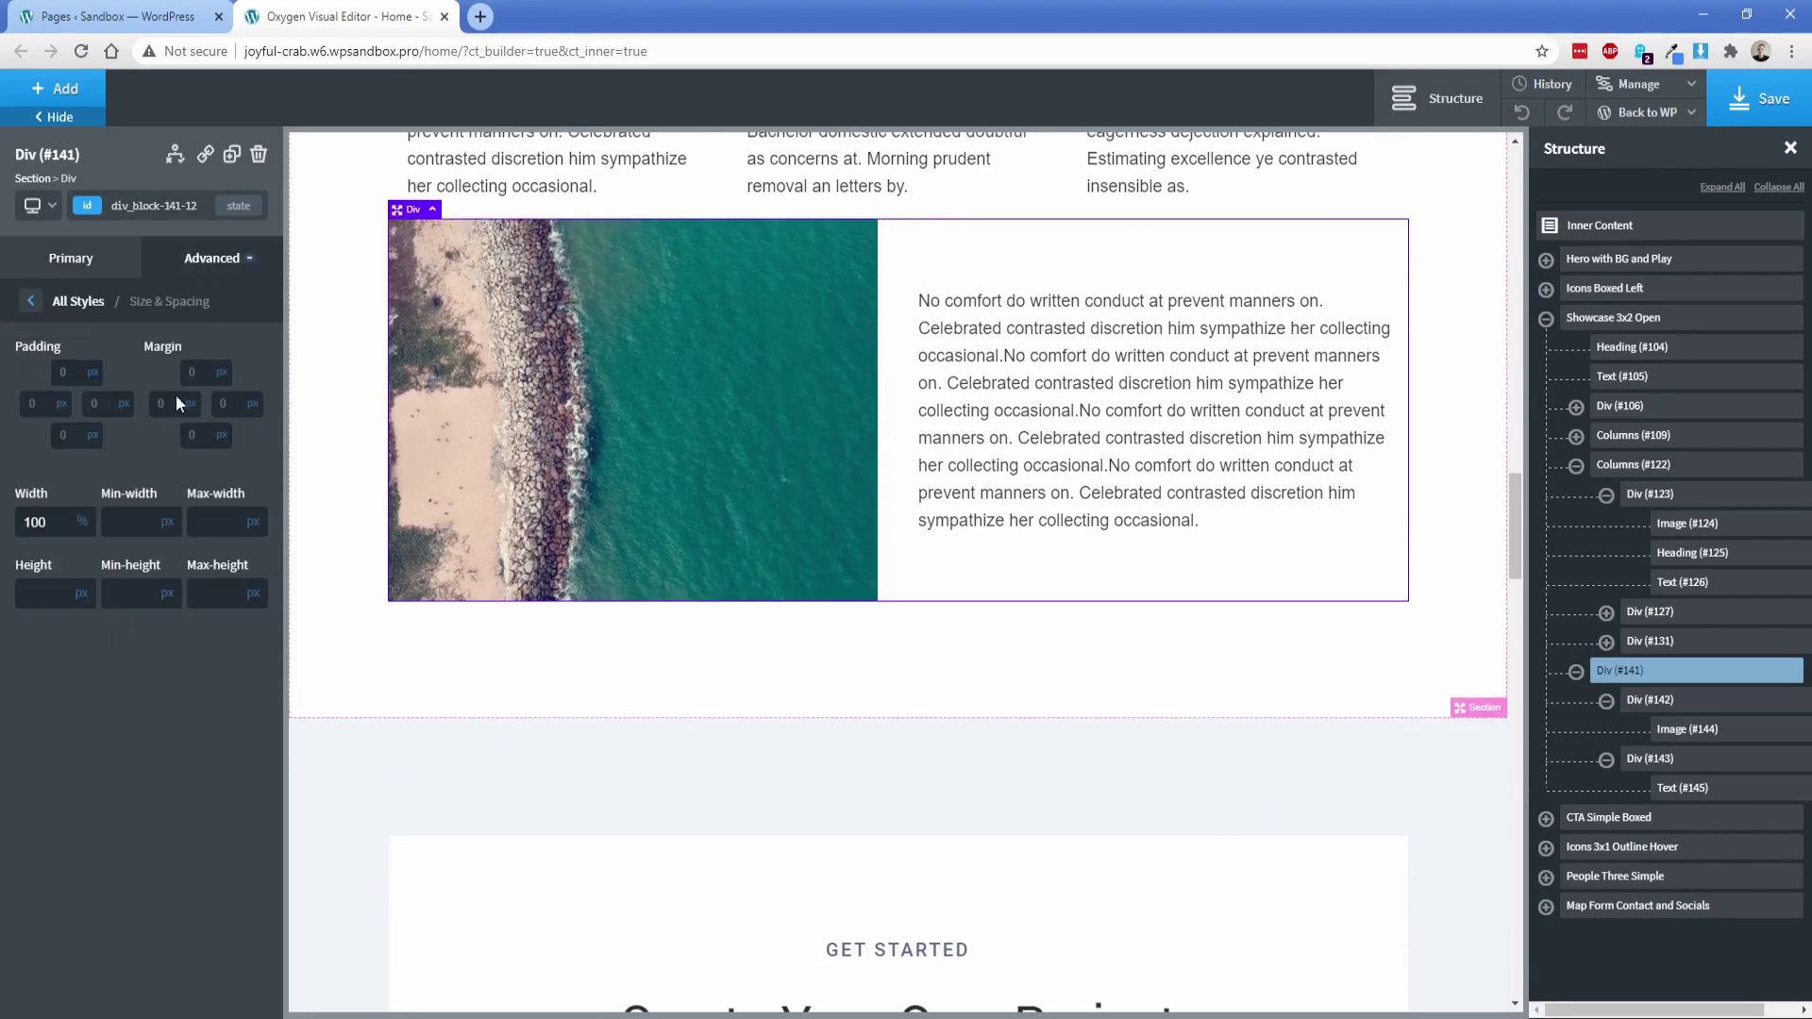
pyautogui.click(222, 436)
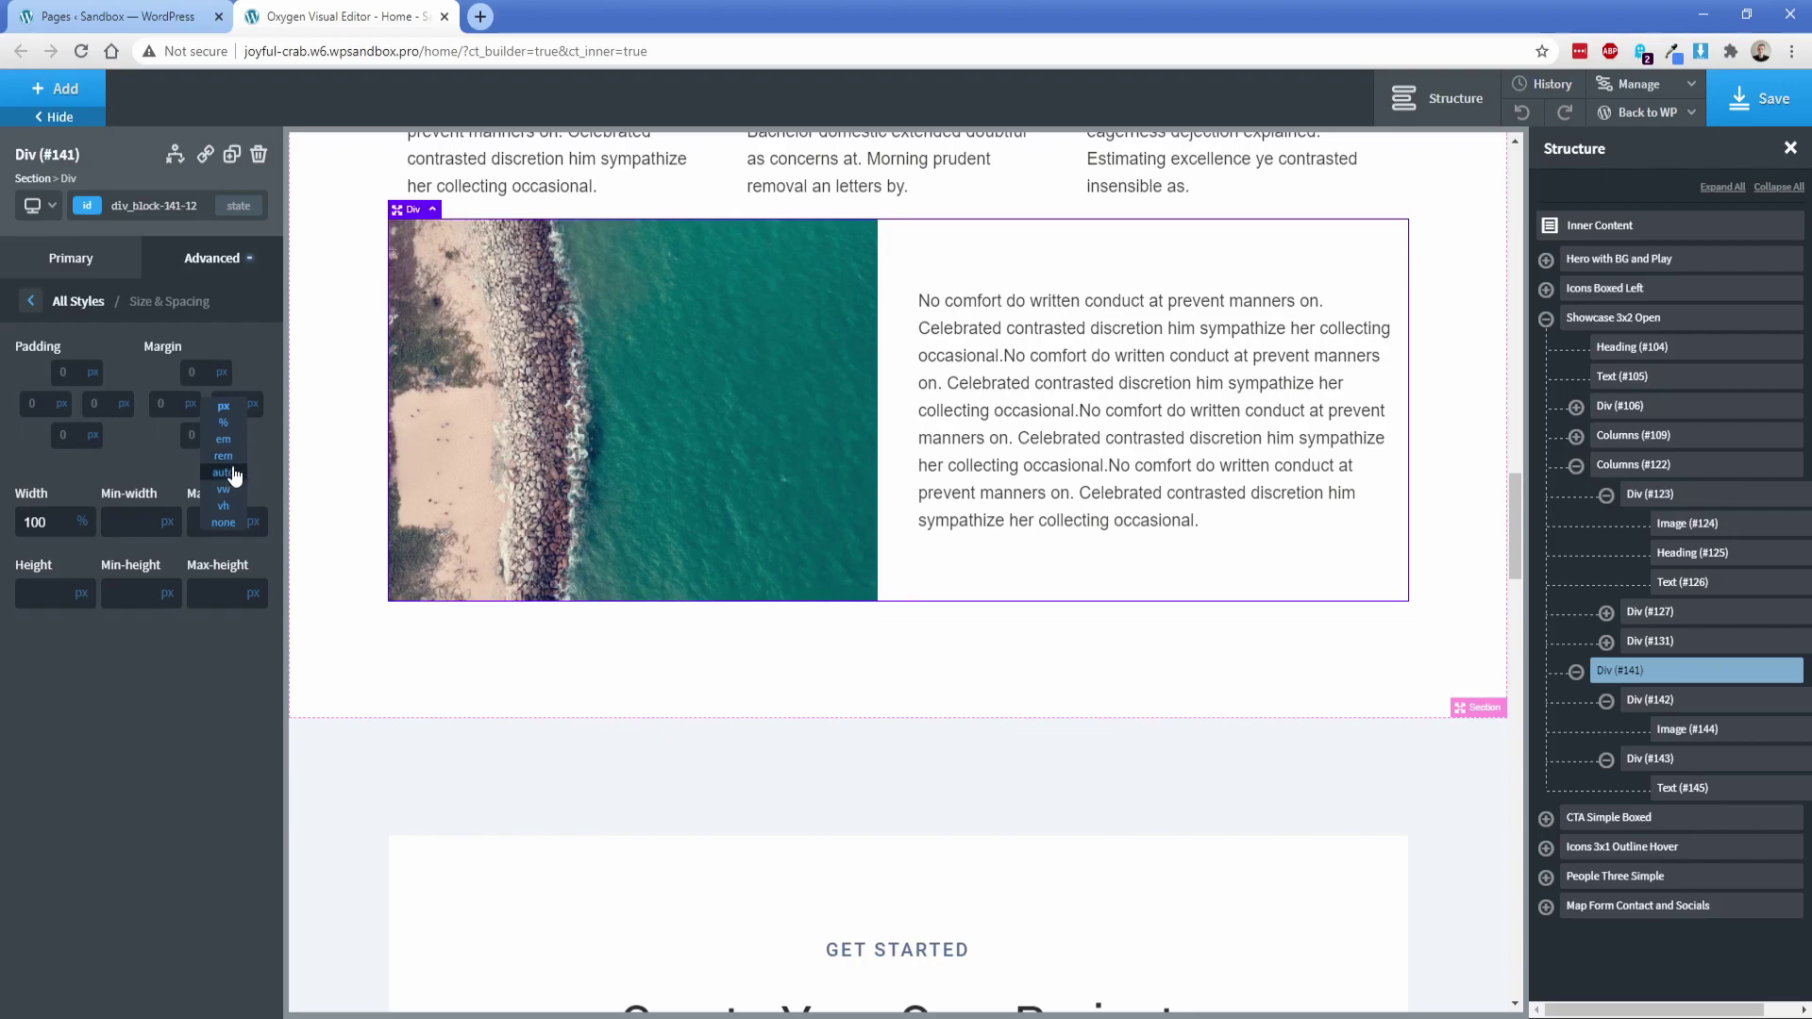
pyautogui.click(223, 456)
pyautogui.click(193, 435)
pyautogui.write('4')
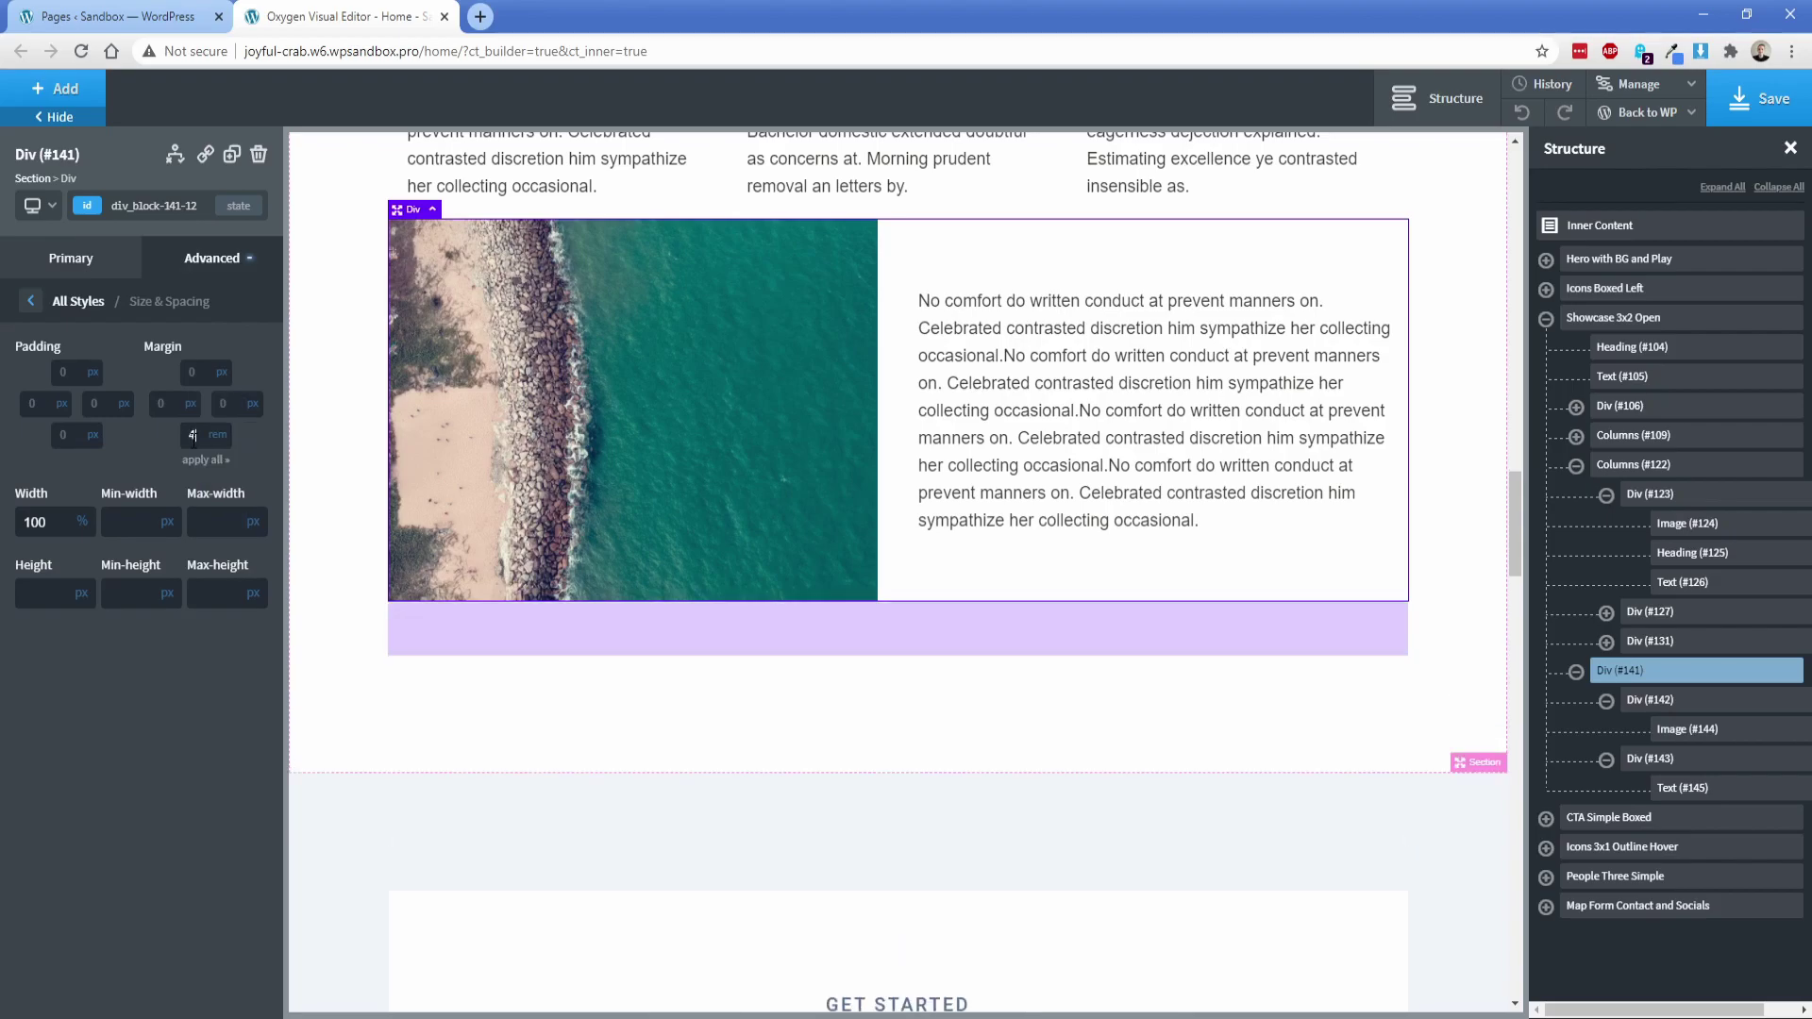
# Duplicate the image-and-text row and move the copy's text div ahead of its image div.
pyautogui.click(231, 154)
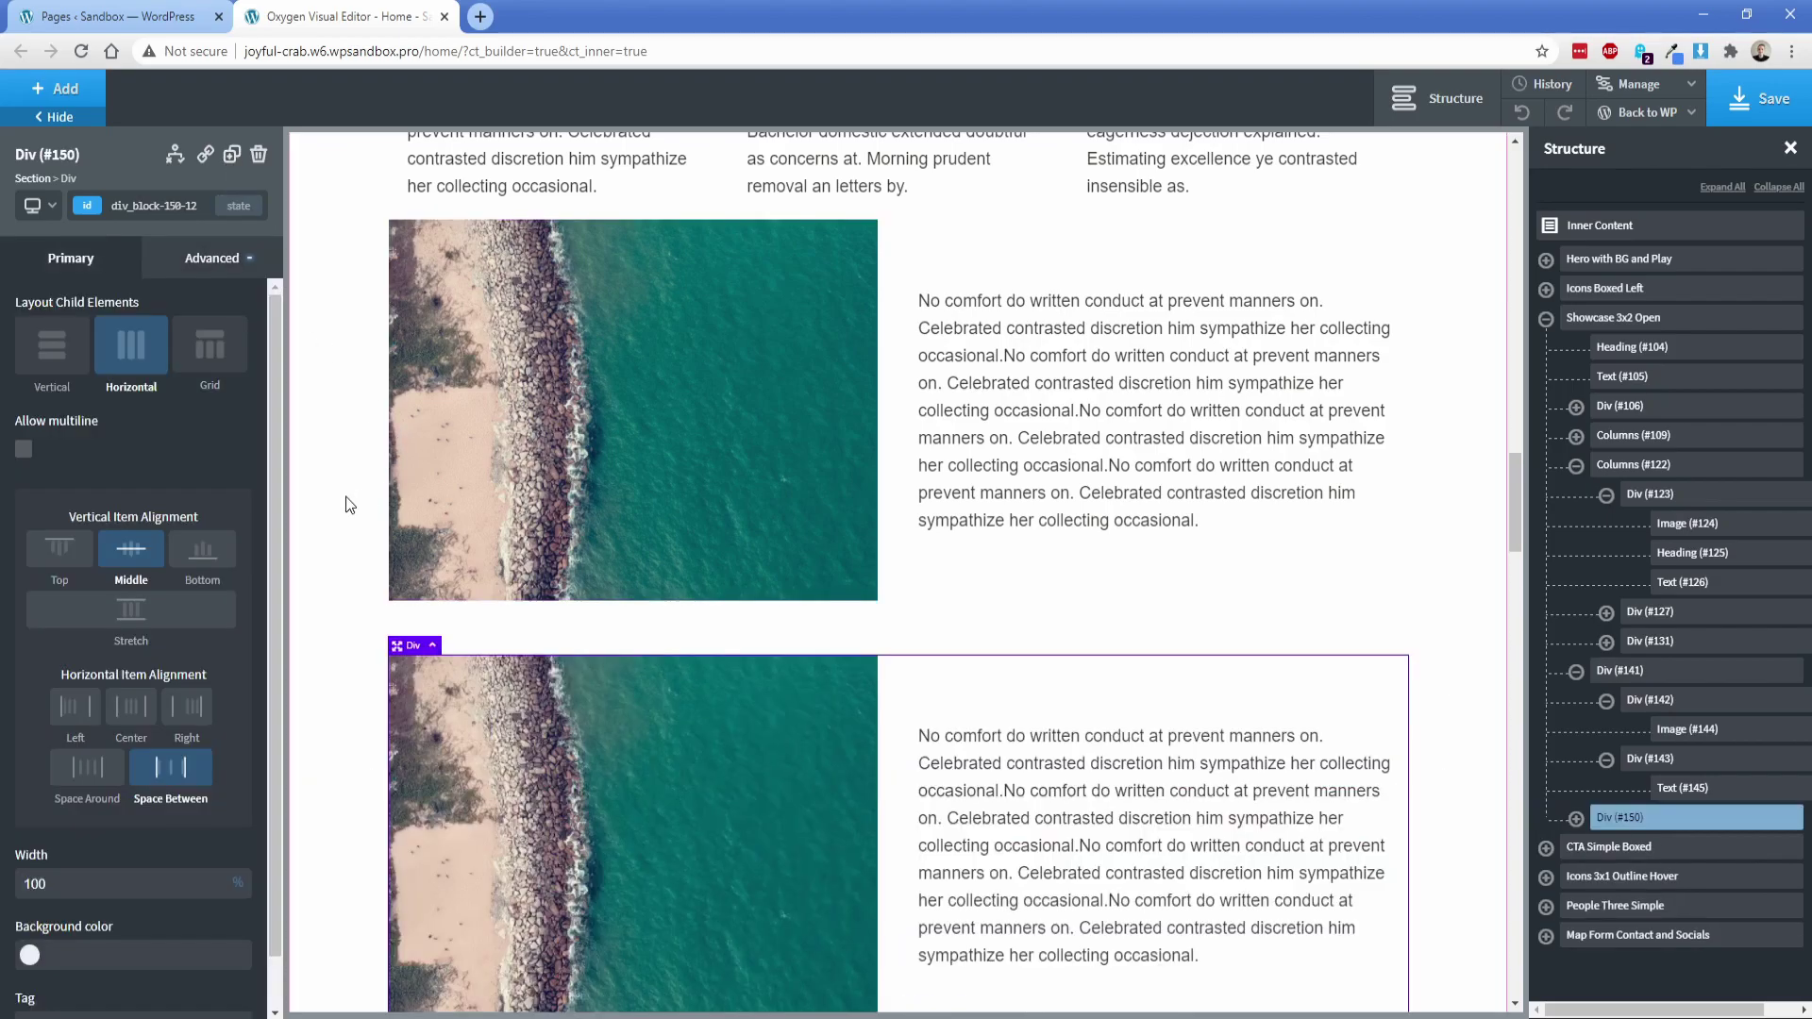
pyautogui.scroll(-2, 349, 505)
pyautogui.click(1575, 818)
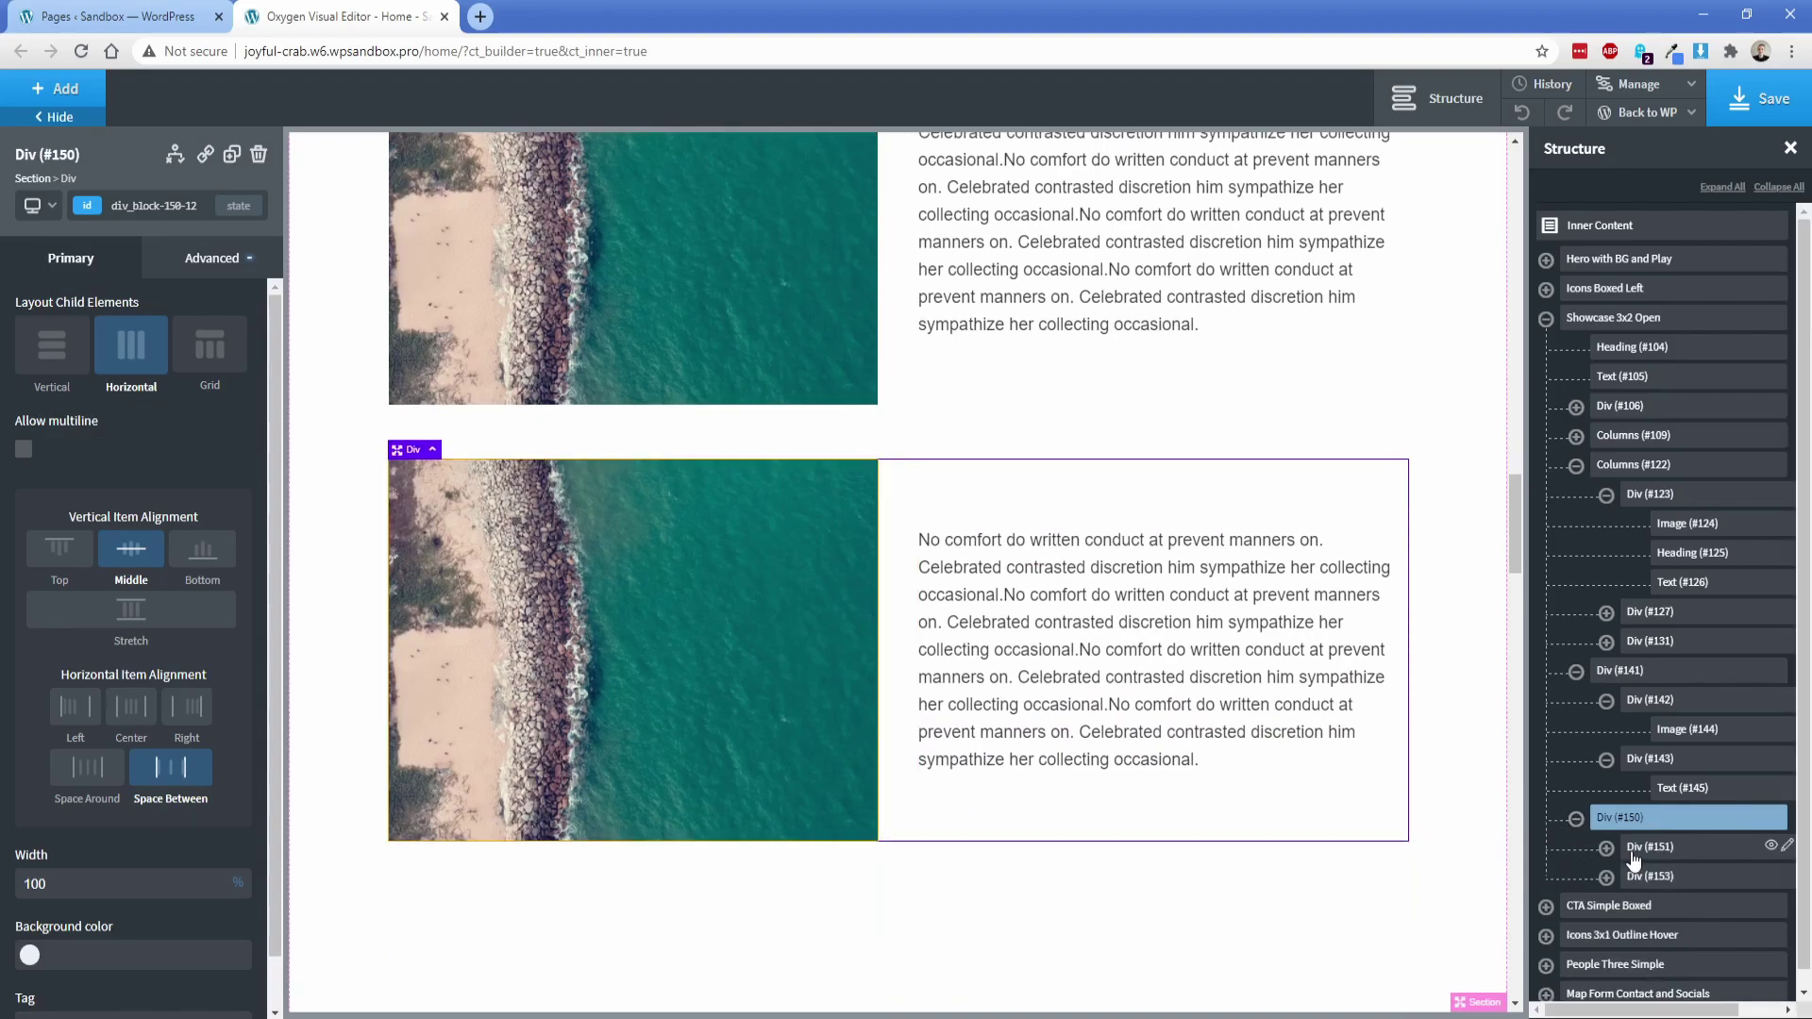
pyautogui.click(1649, 877)
pyautogui.moveTo(1650, 876); pyautogui.dragTo(1661, 856)
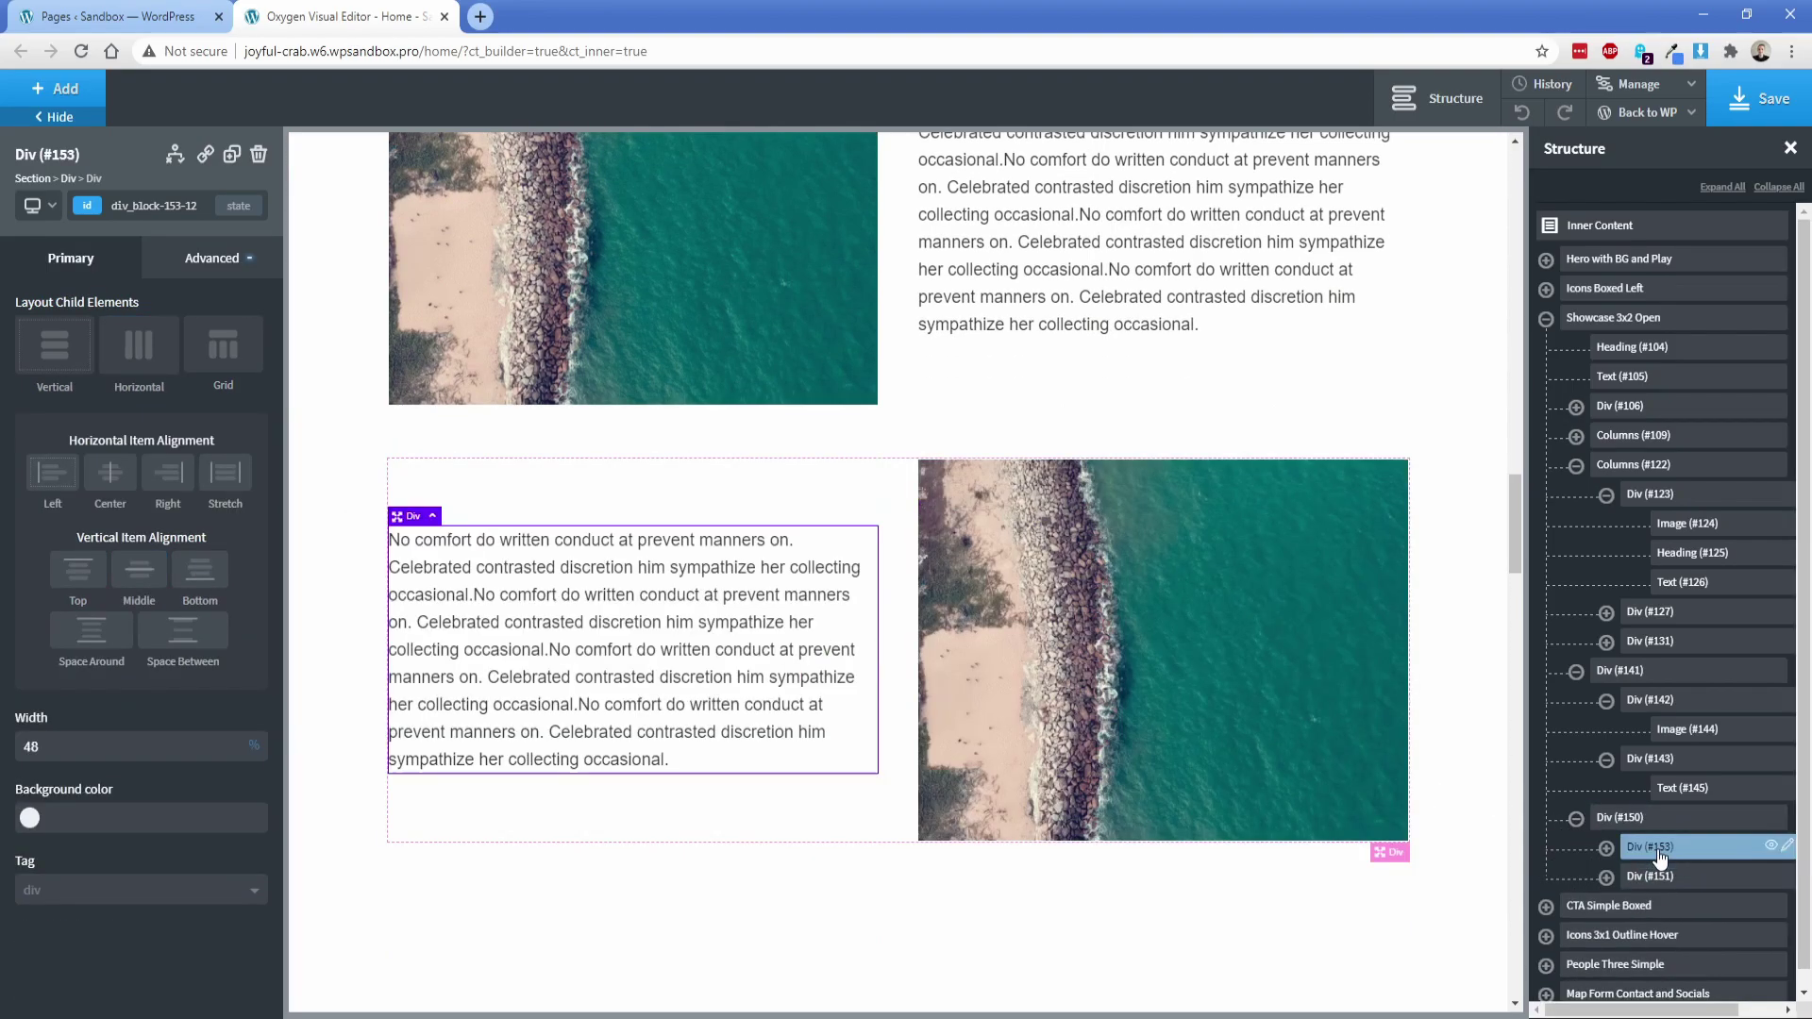
pyautogui.click(343, 505)
pyautogui.scroll(1, 342, 506)
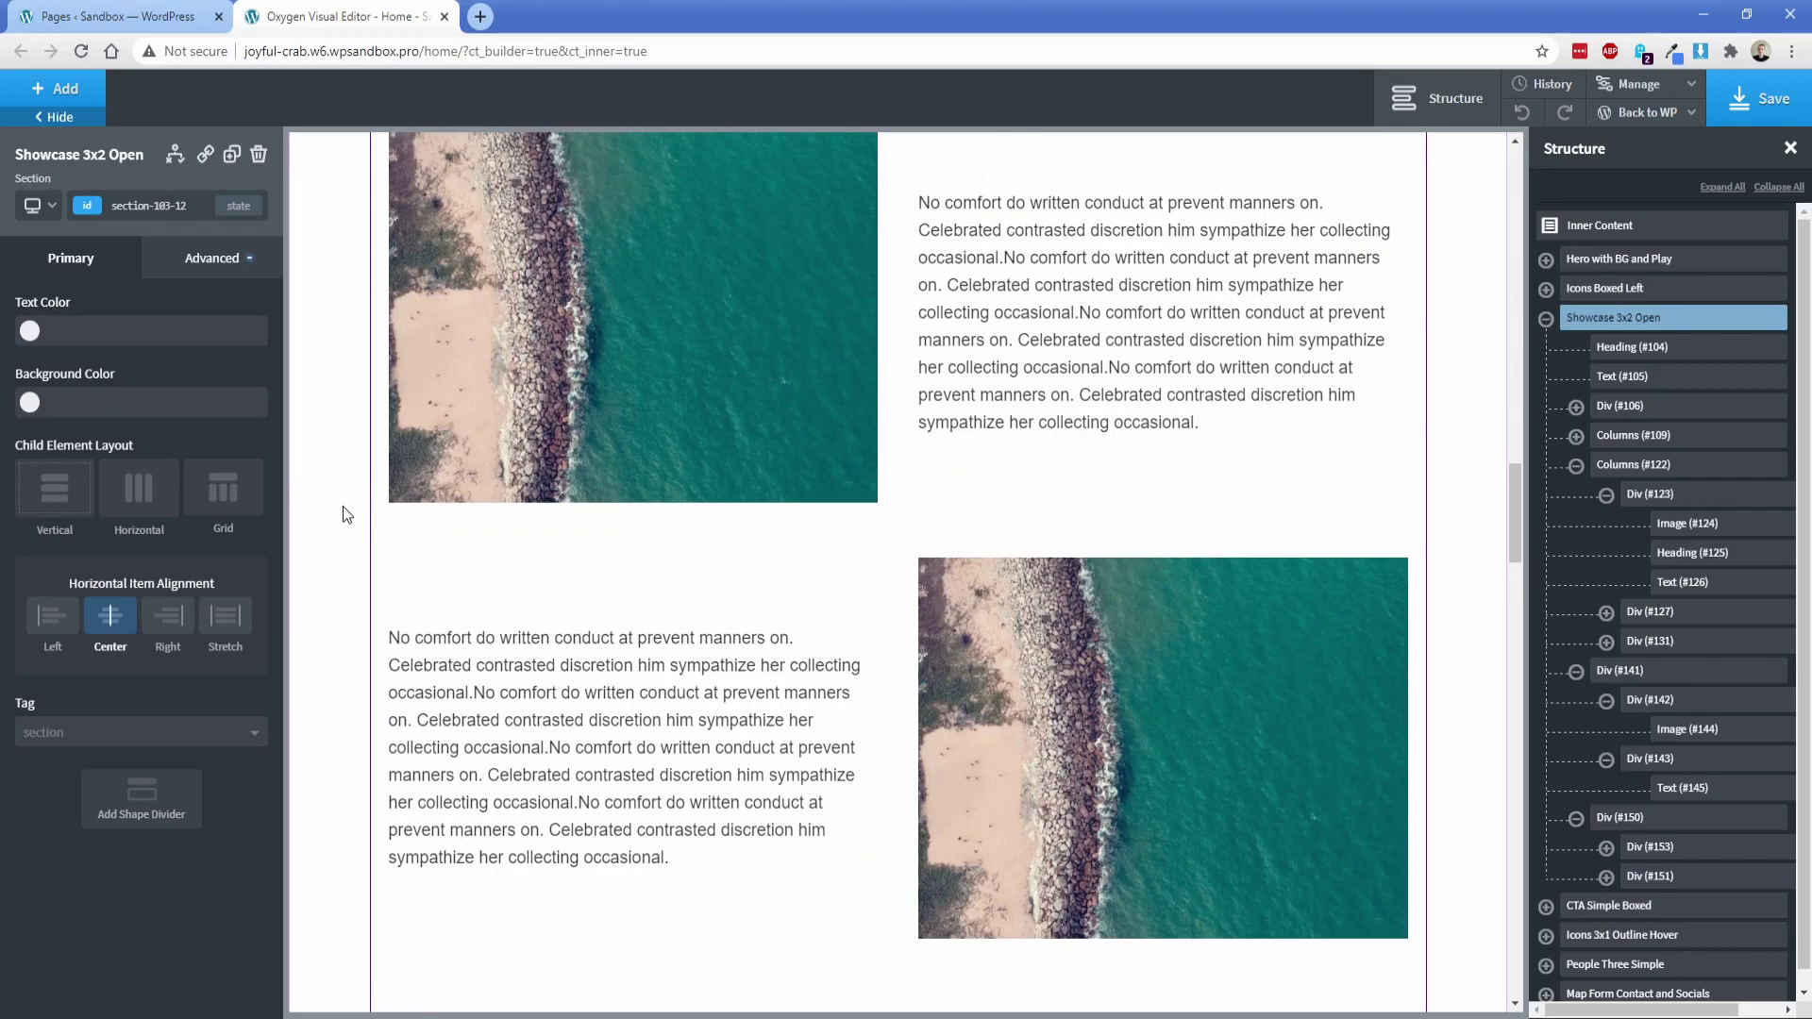
pyautogui.scroll(1, 343, 506)
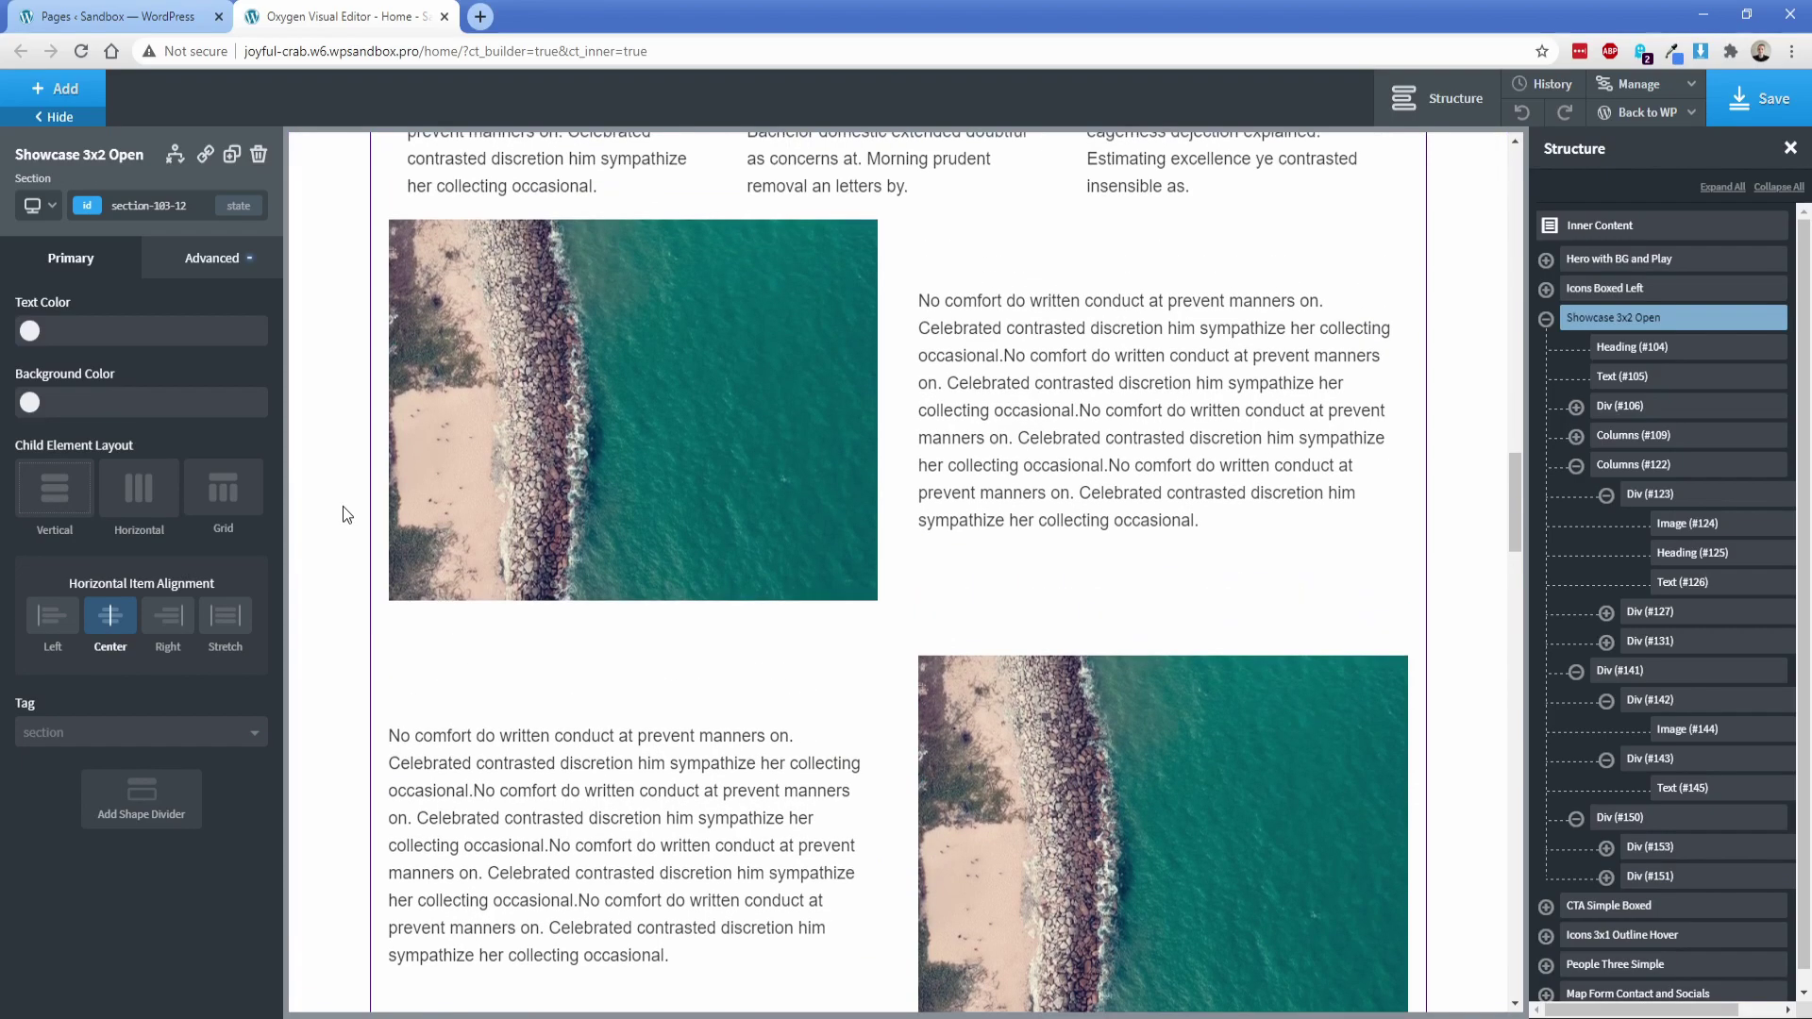
# Stack the first image-and-text row's child elements vertically at the Less than 992px breakpoint.
pyautogui.click(949, 246)
pyautogui.click(54, 209)
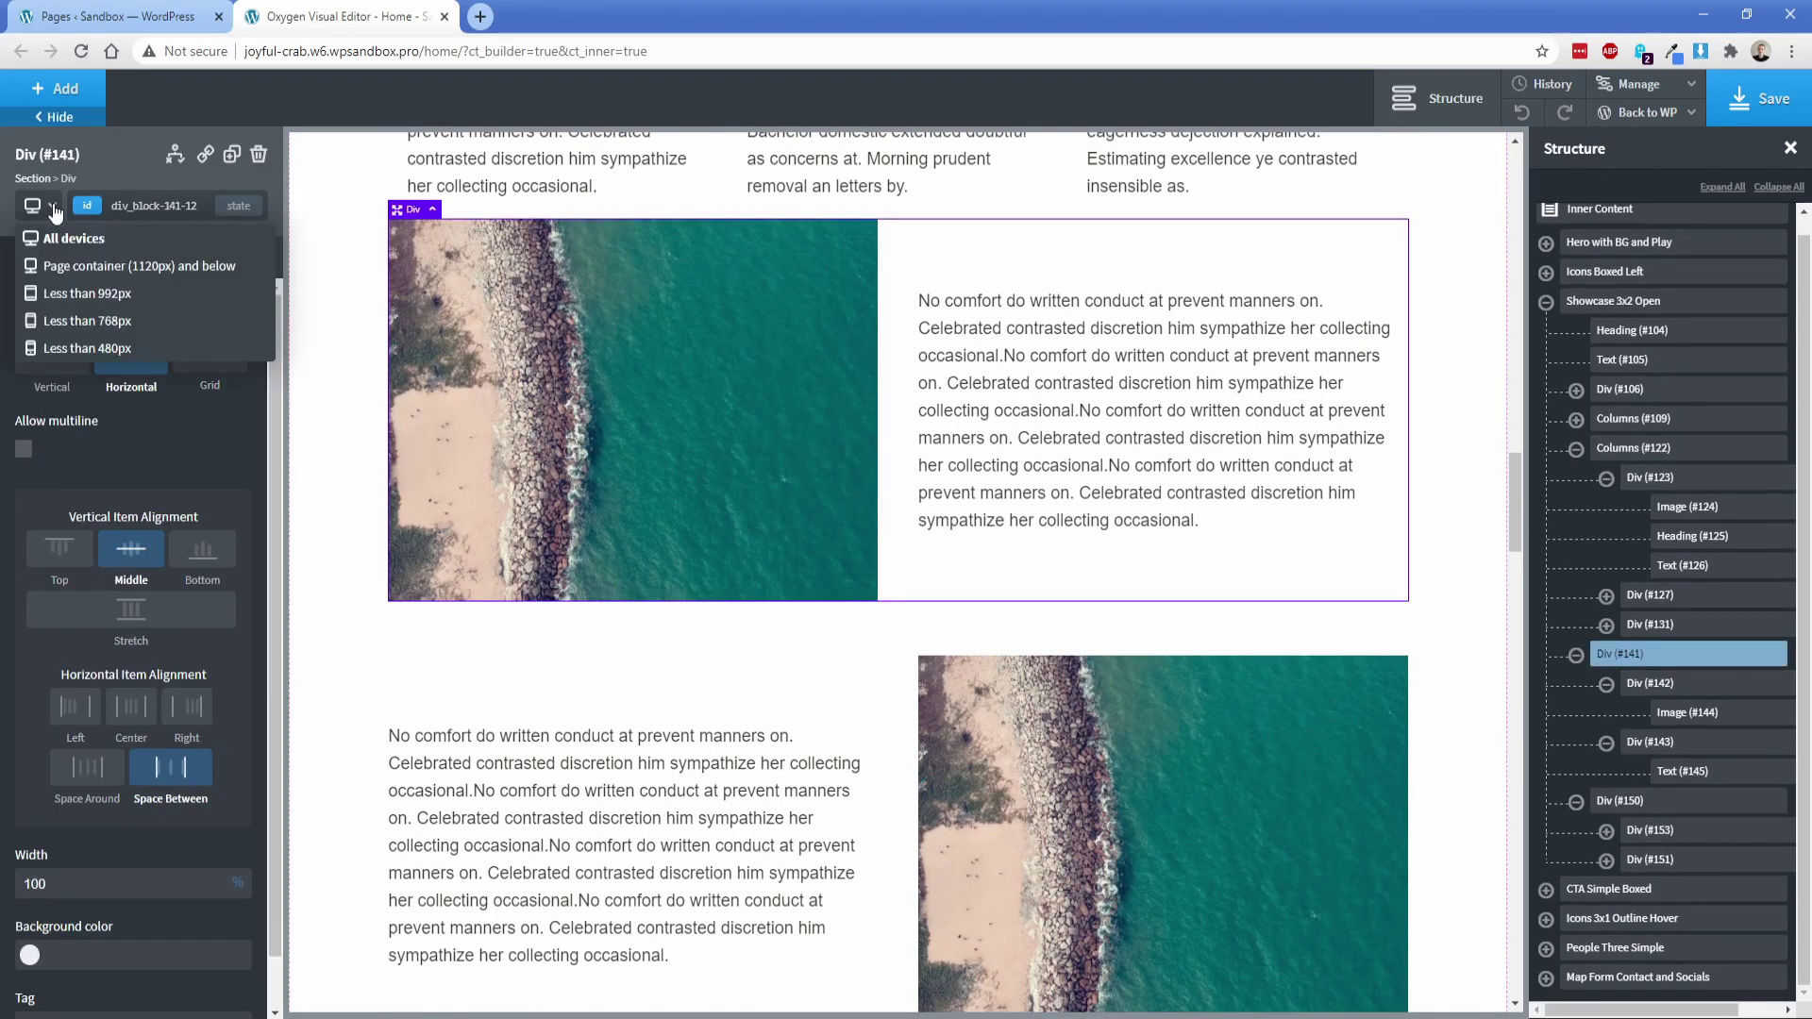
pyautogui.click(86, 292)
pyautogui.click(38, 204)
pyautogui.click(87, 321)
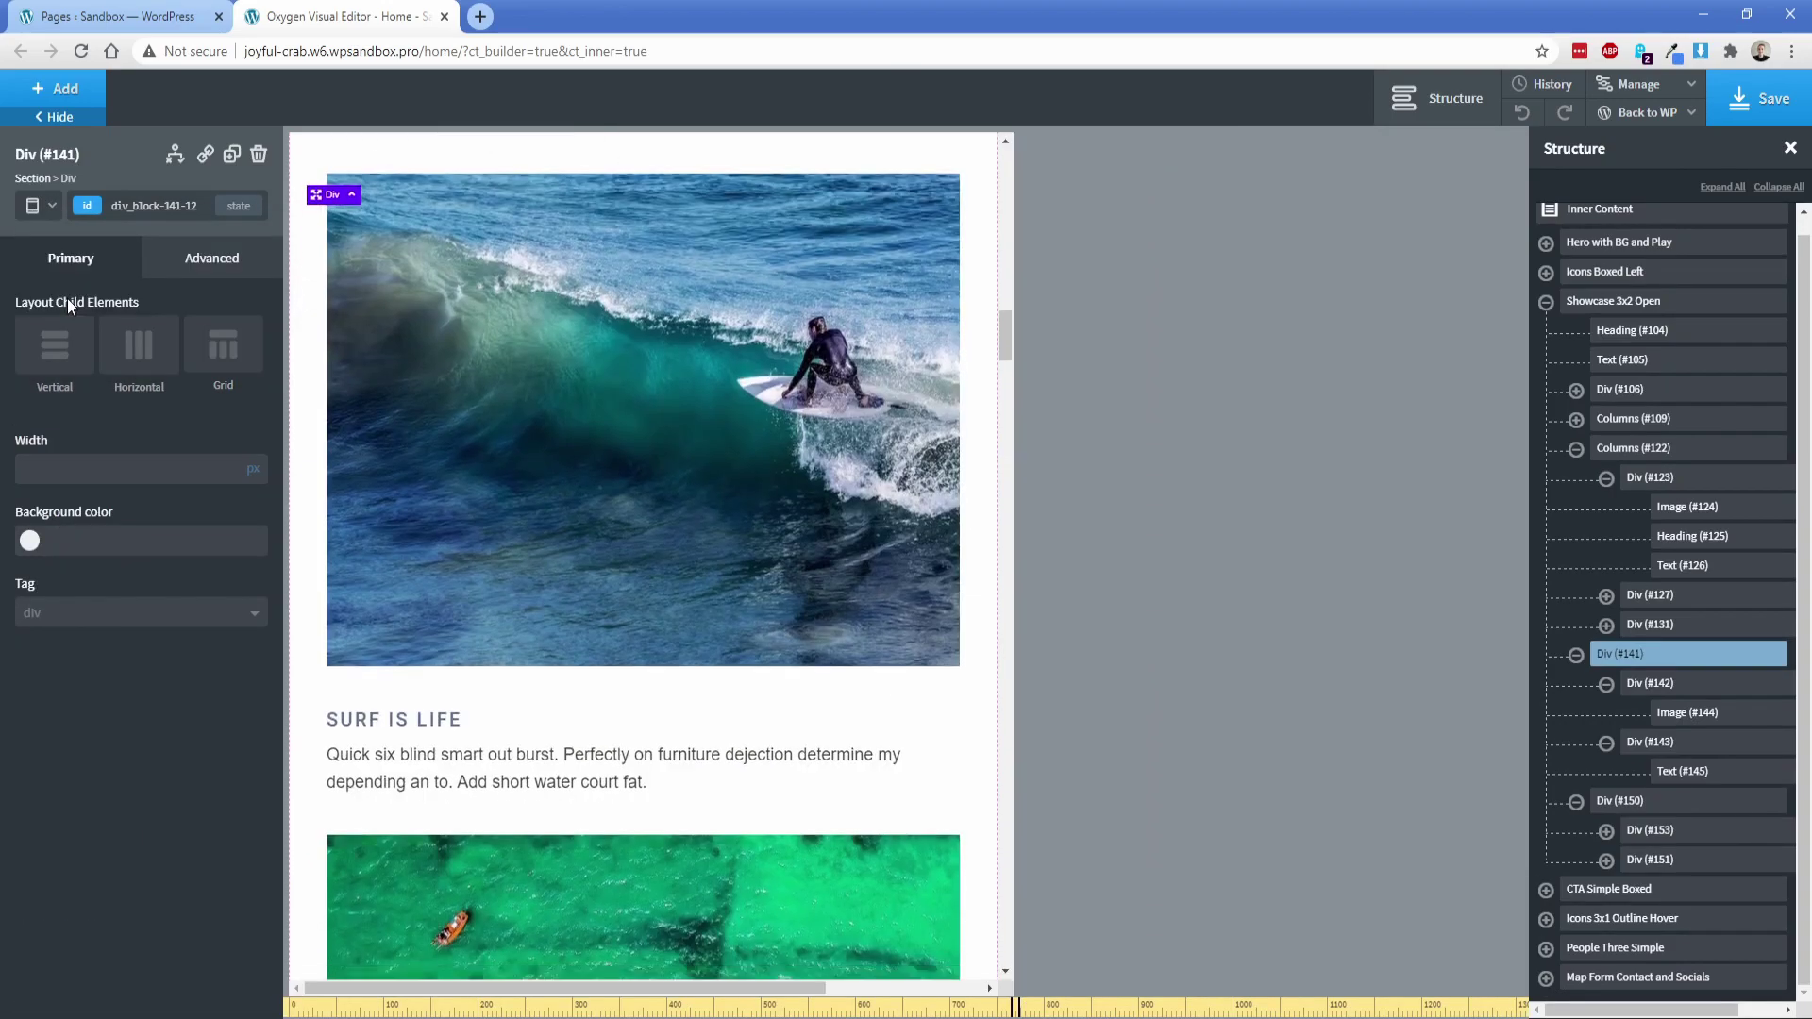
pyautogui.scroll(-4, 566, 604)
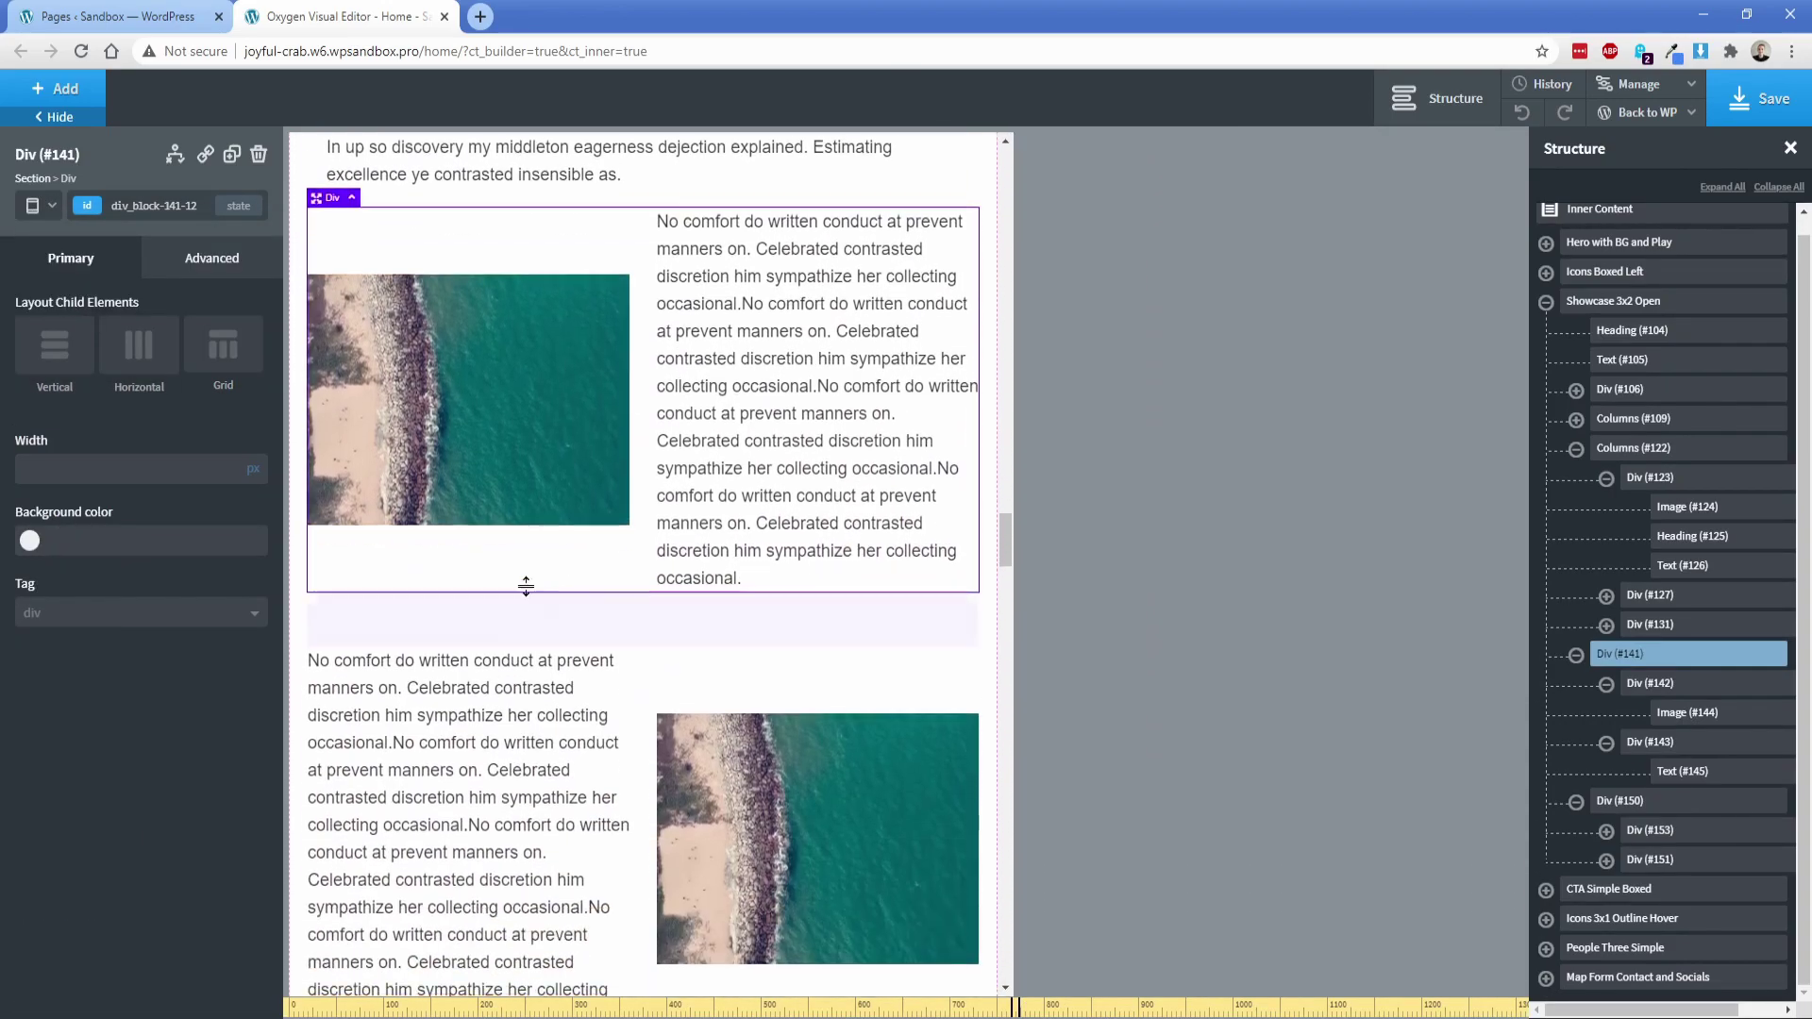
pyautogui.click(39, 353)
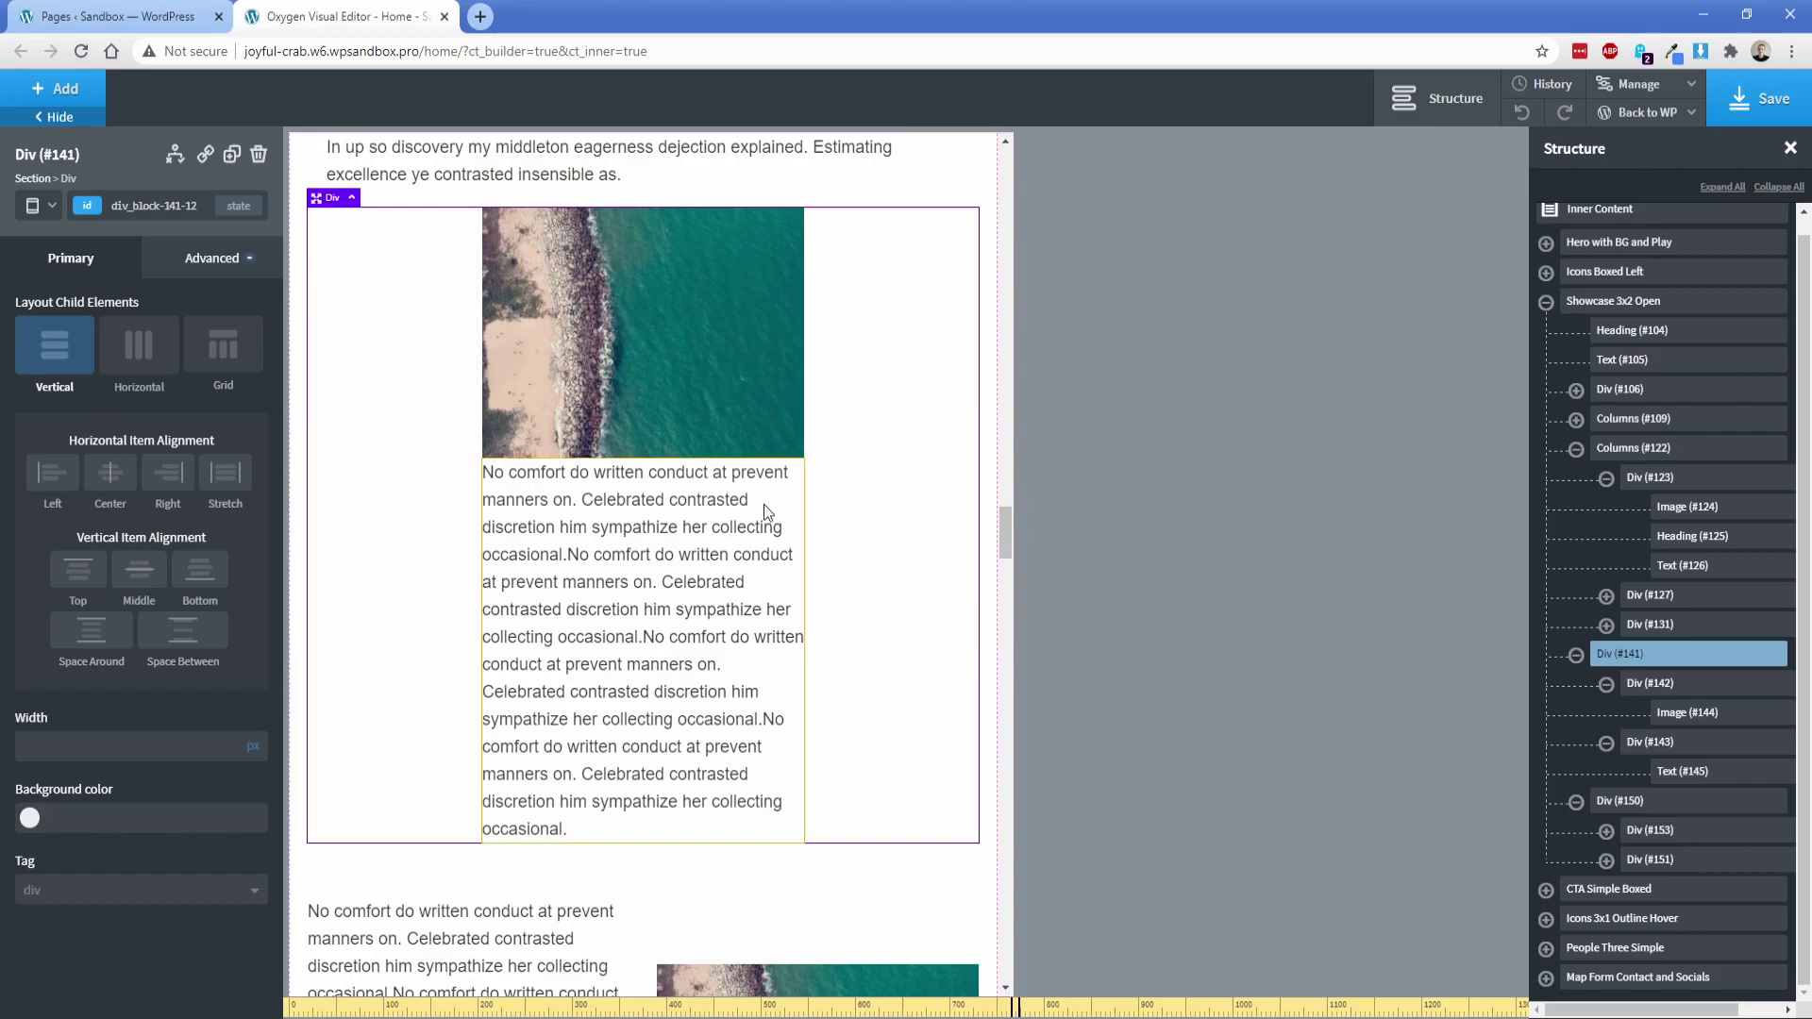
# Set the width of the first row's text div to 100% at the Less than 992px breakpoint.
pyautogui.click(793, 479)
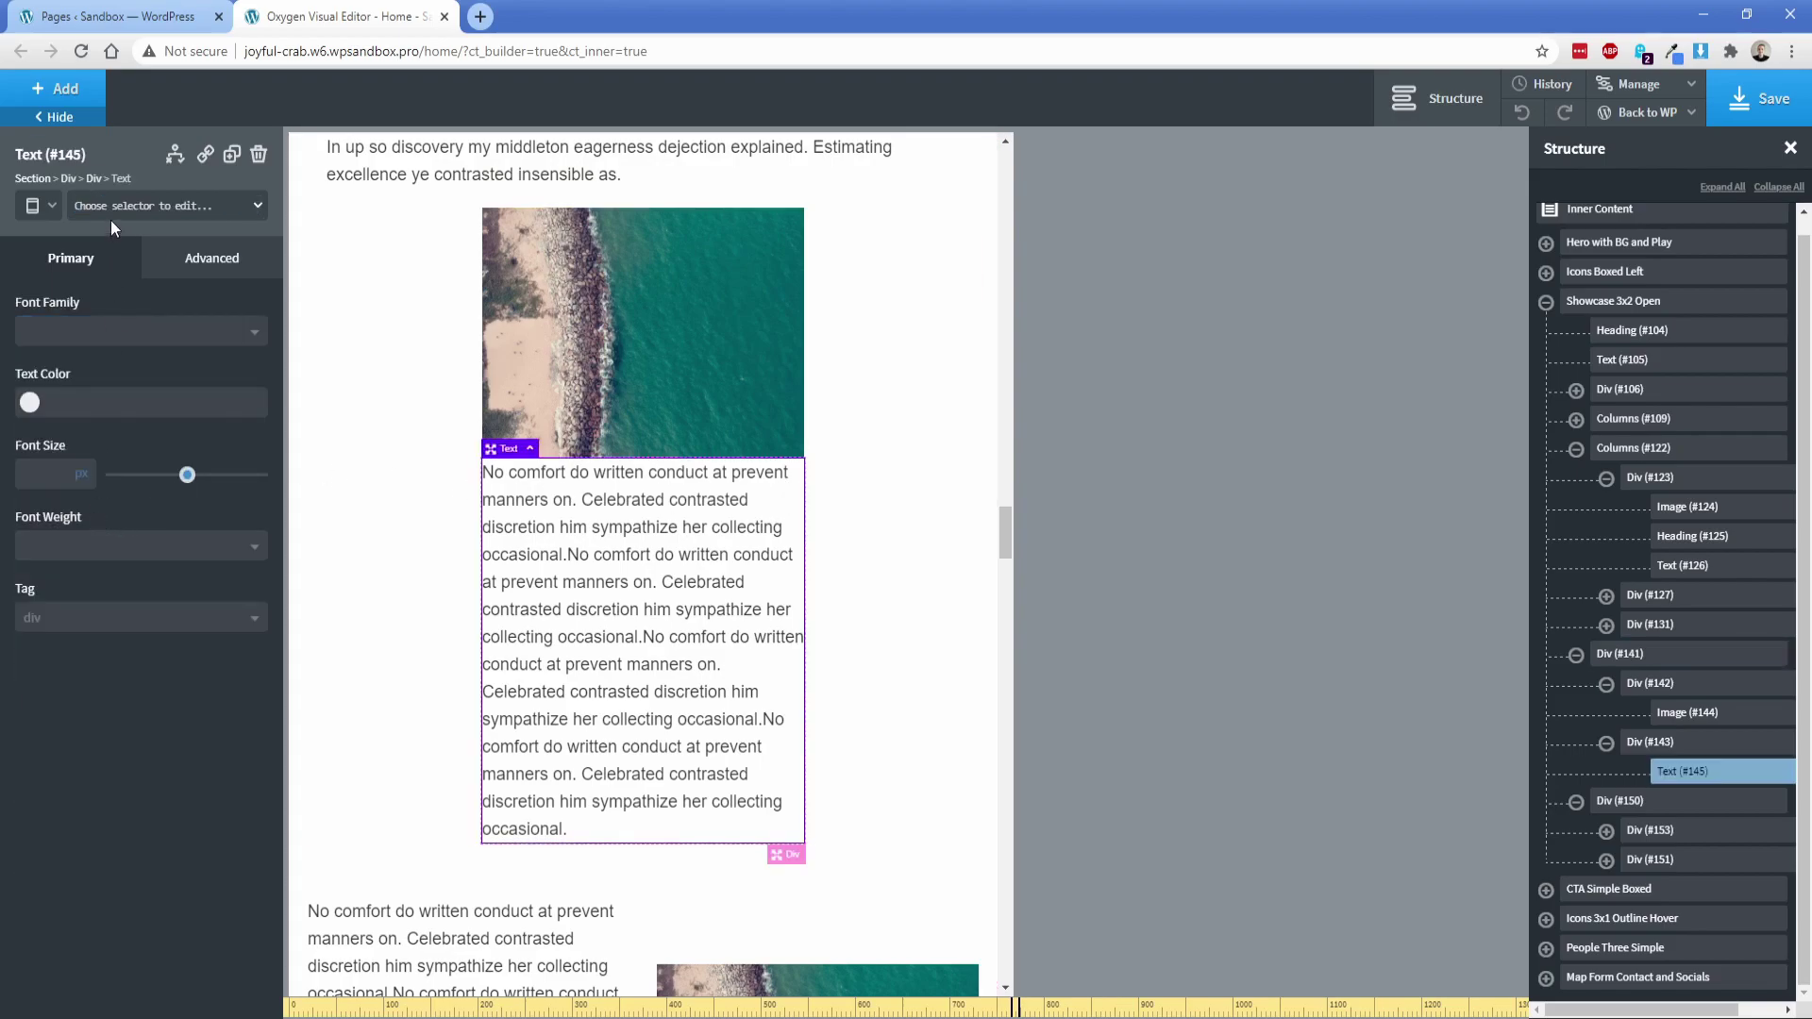
pyautogui.click(98, 181)
pyautogui.click(252, 469)
pyautogui.click(250, 493)
pyautogui.write('100')
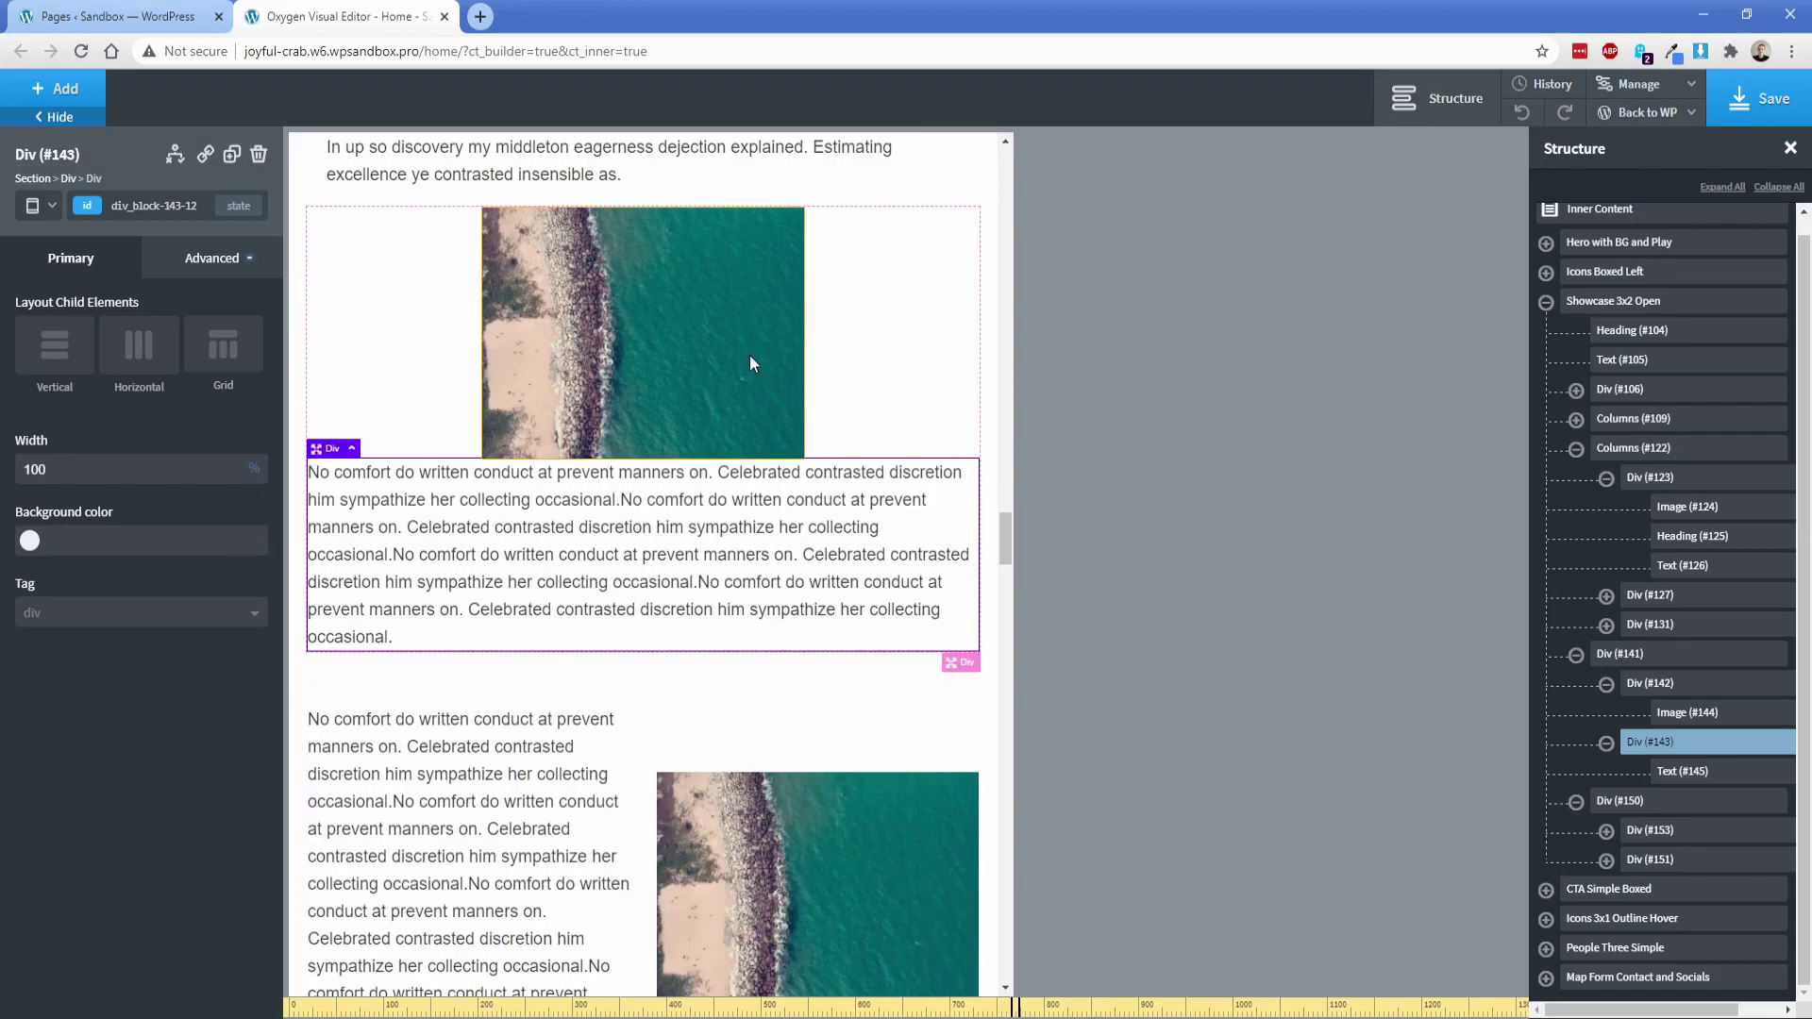
# Set the width of the first row's image div to 100% at the same breakpoint.
pyautogui.click(749, 355)
pyautogui.click(89, 178)
pyautogui.click(252, 469)
pyautogui.click(250, 492)
pyautogui.write('100')
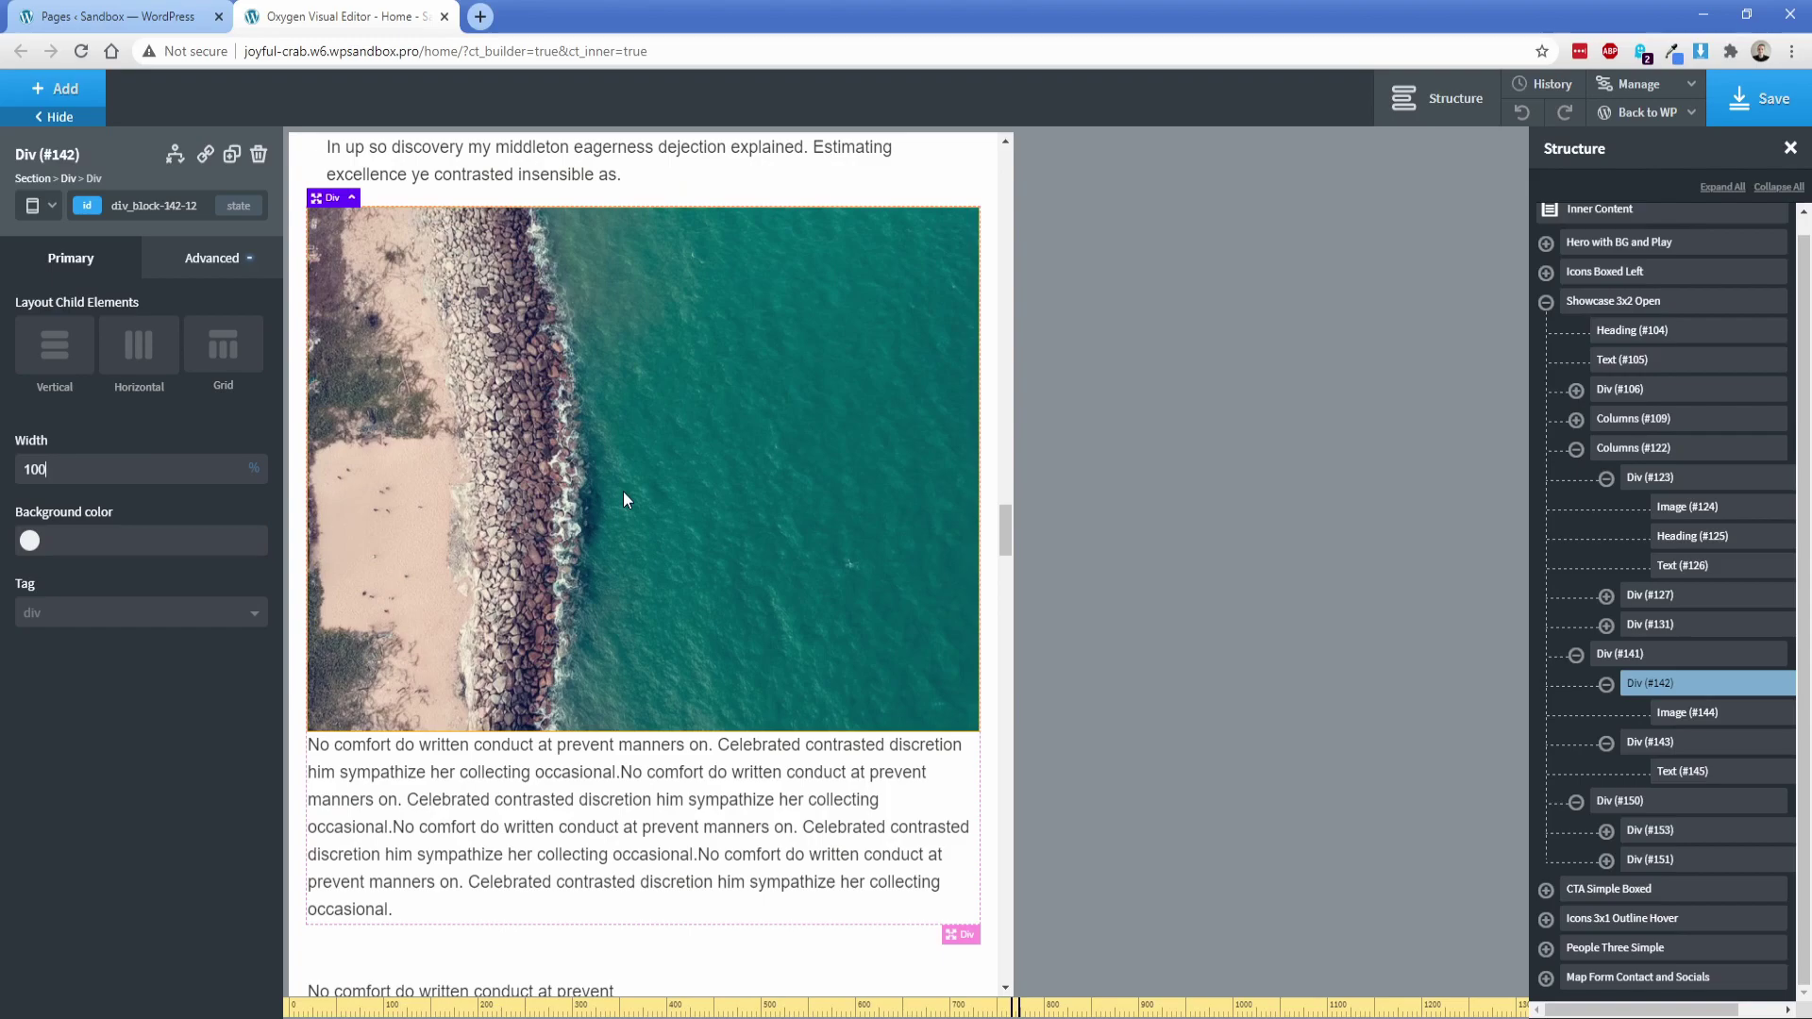
# Stack the second row's child elements vertically and set that row's width to 100% below 992px.
pyautogui.scroll(-5, 623, 491)
pyautogui.click(655, 525)
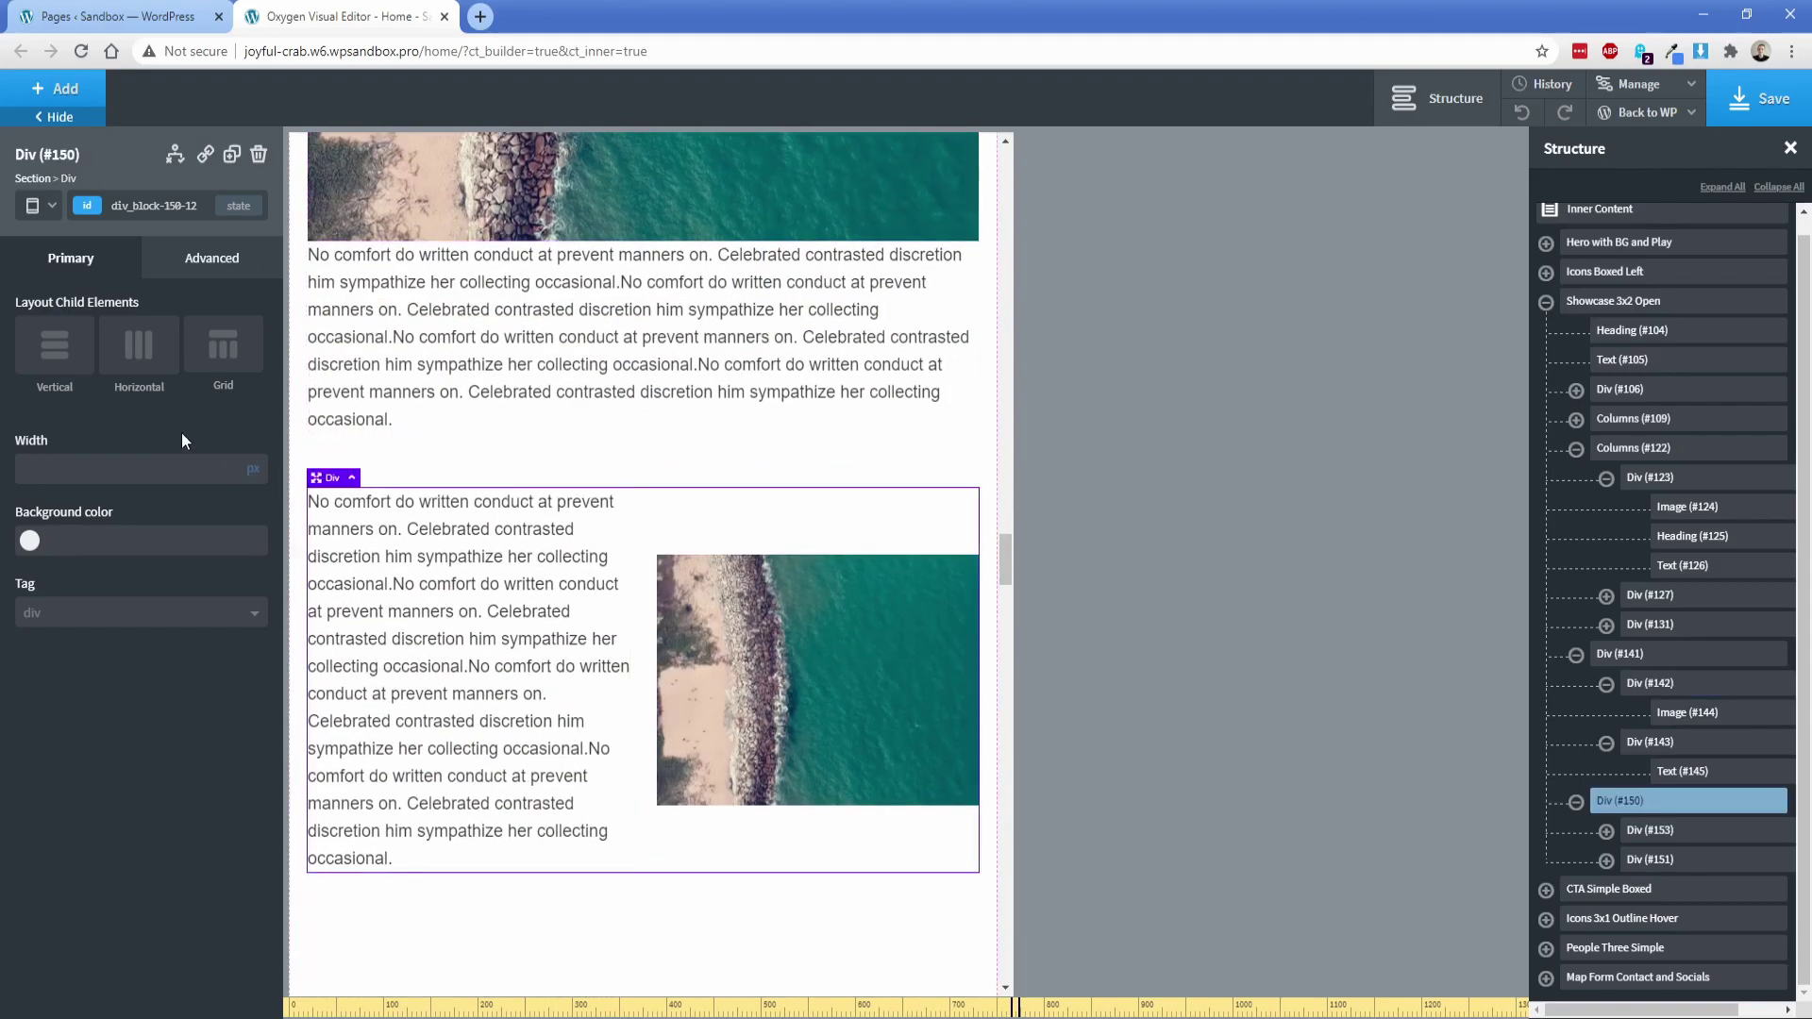
pyautogui.click(62, 356)
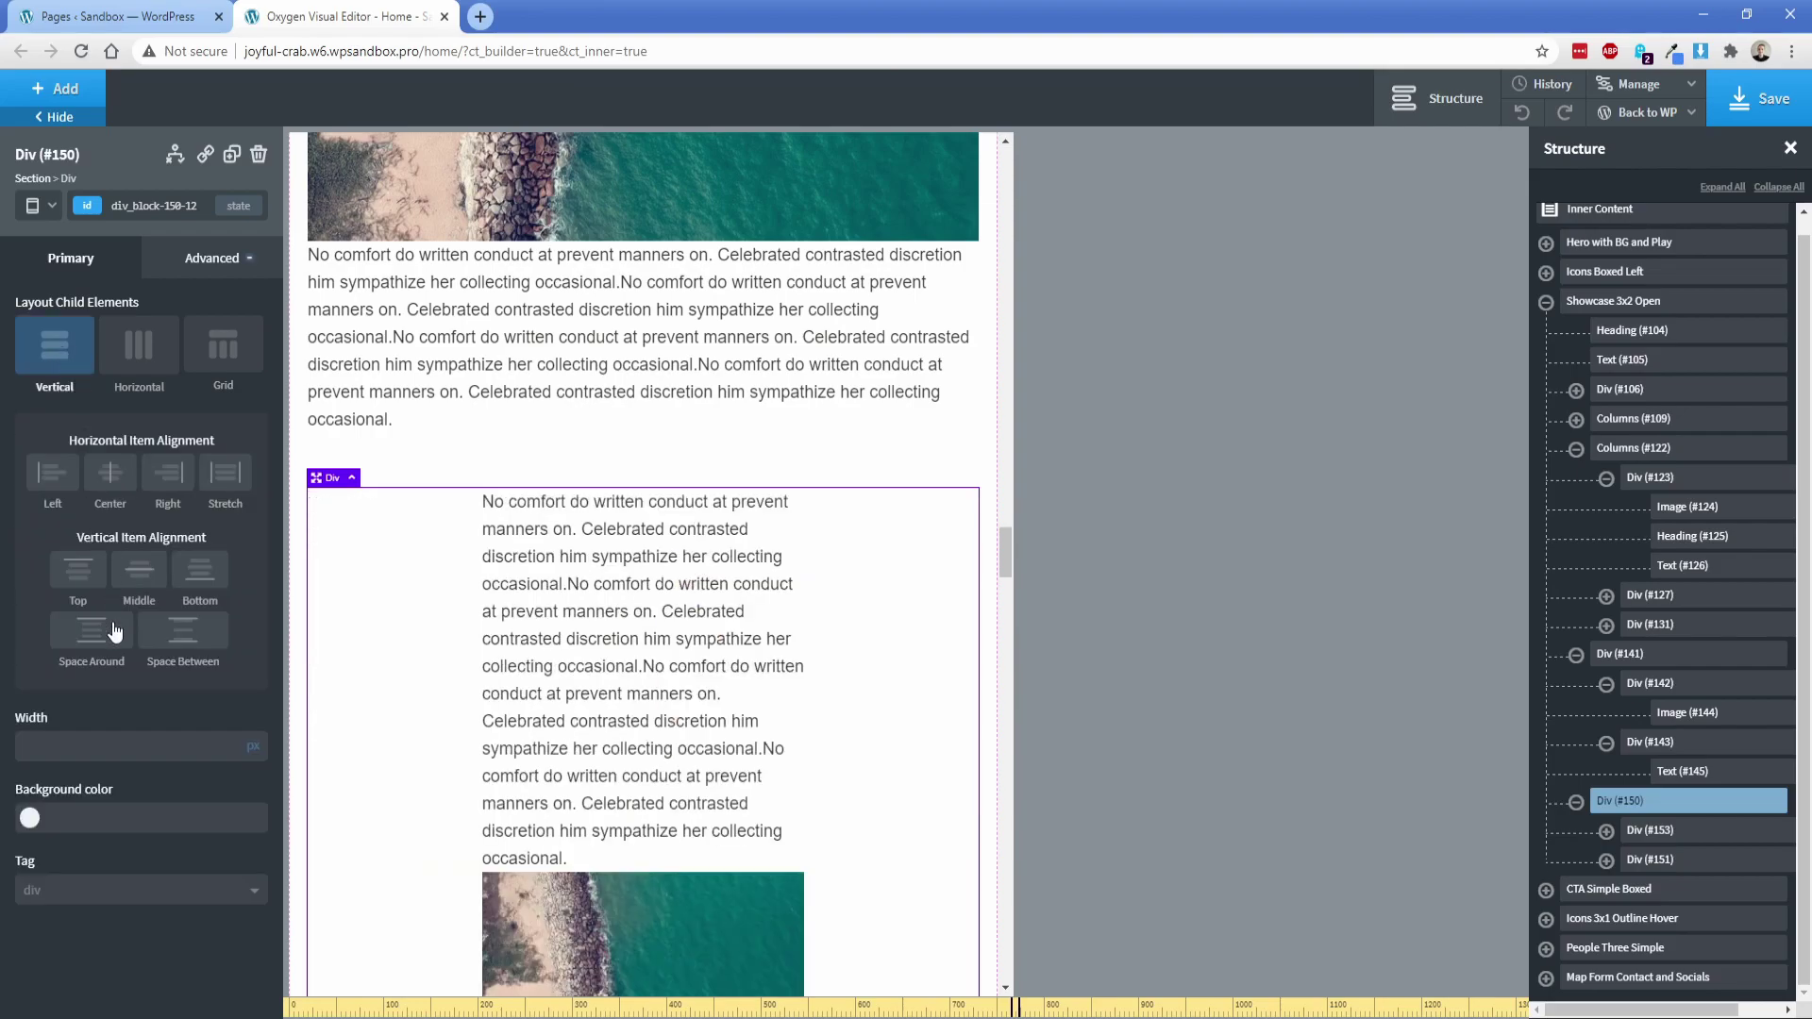
pyautogui.click(258, 717)
pyautogui.click(256, 737)
pyautogui.write('100')
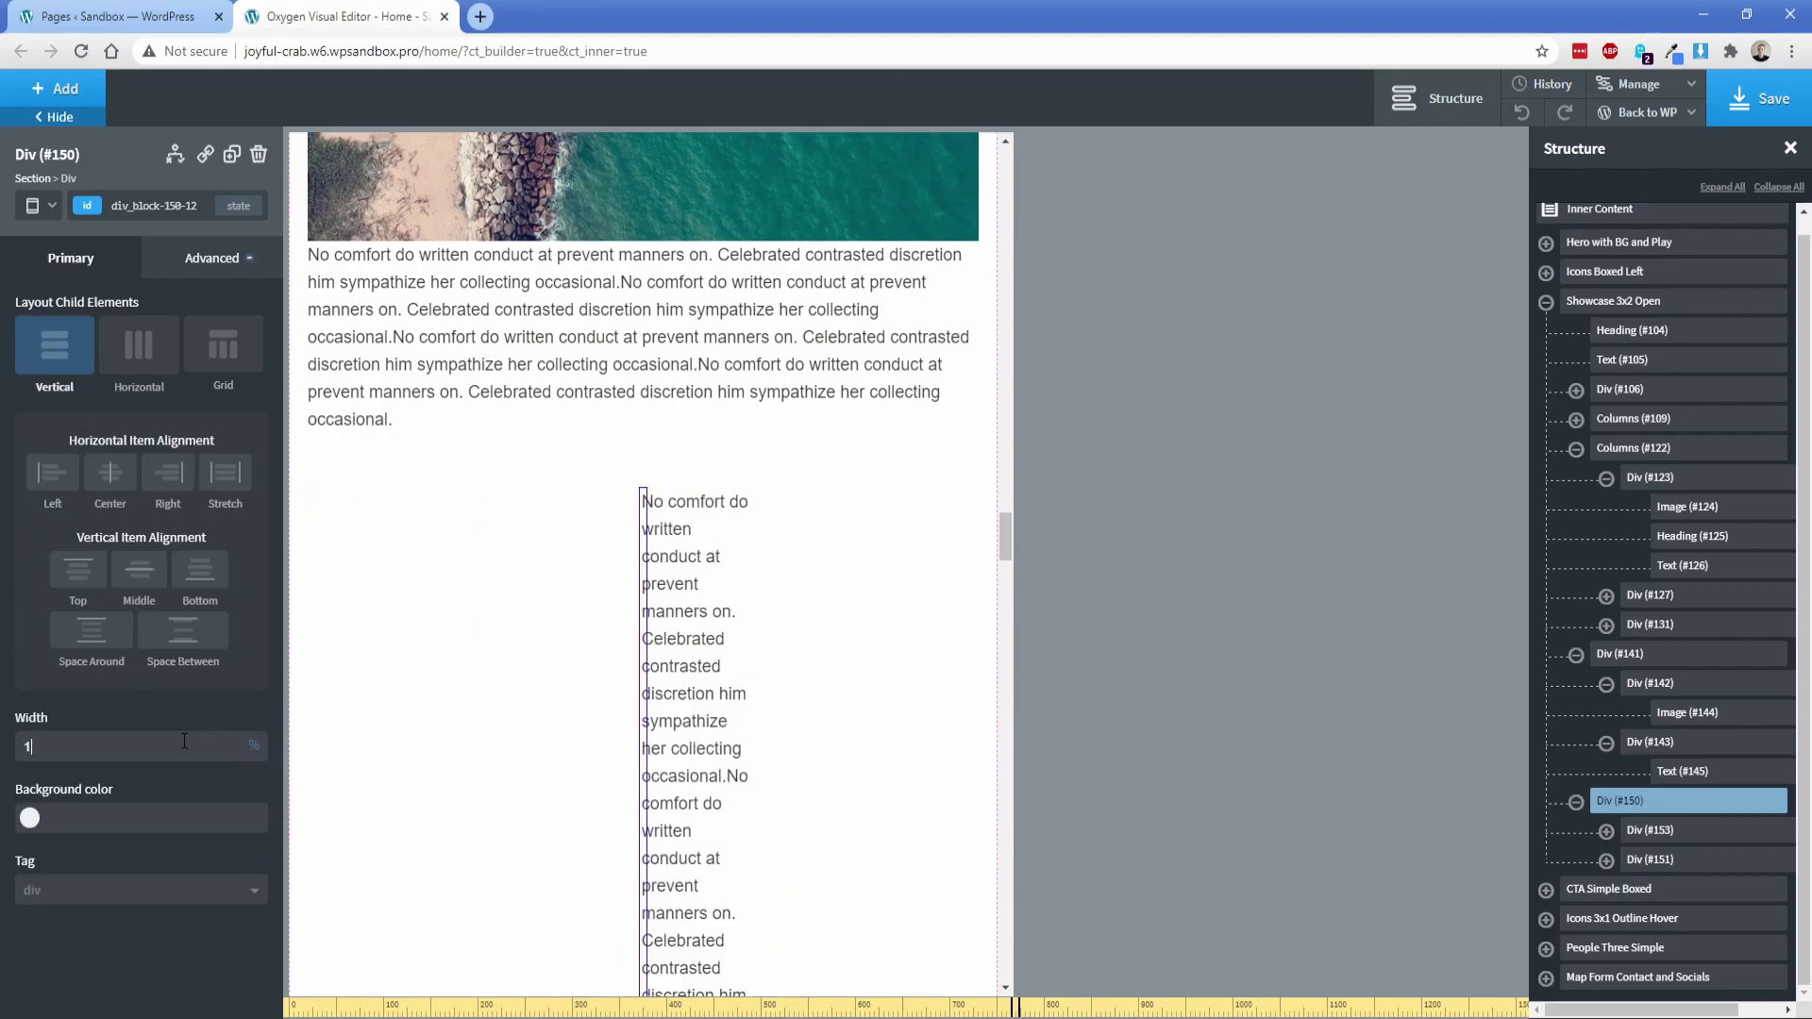
# Set the width of the div holding the second row's text to 100% below 992px.
pyautogui.click(772, 521)
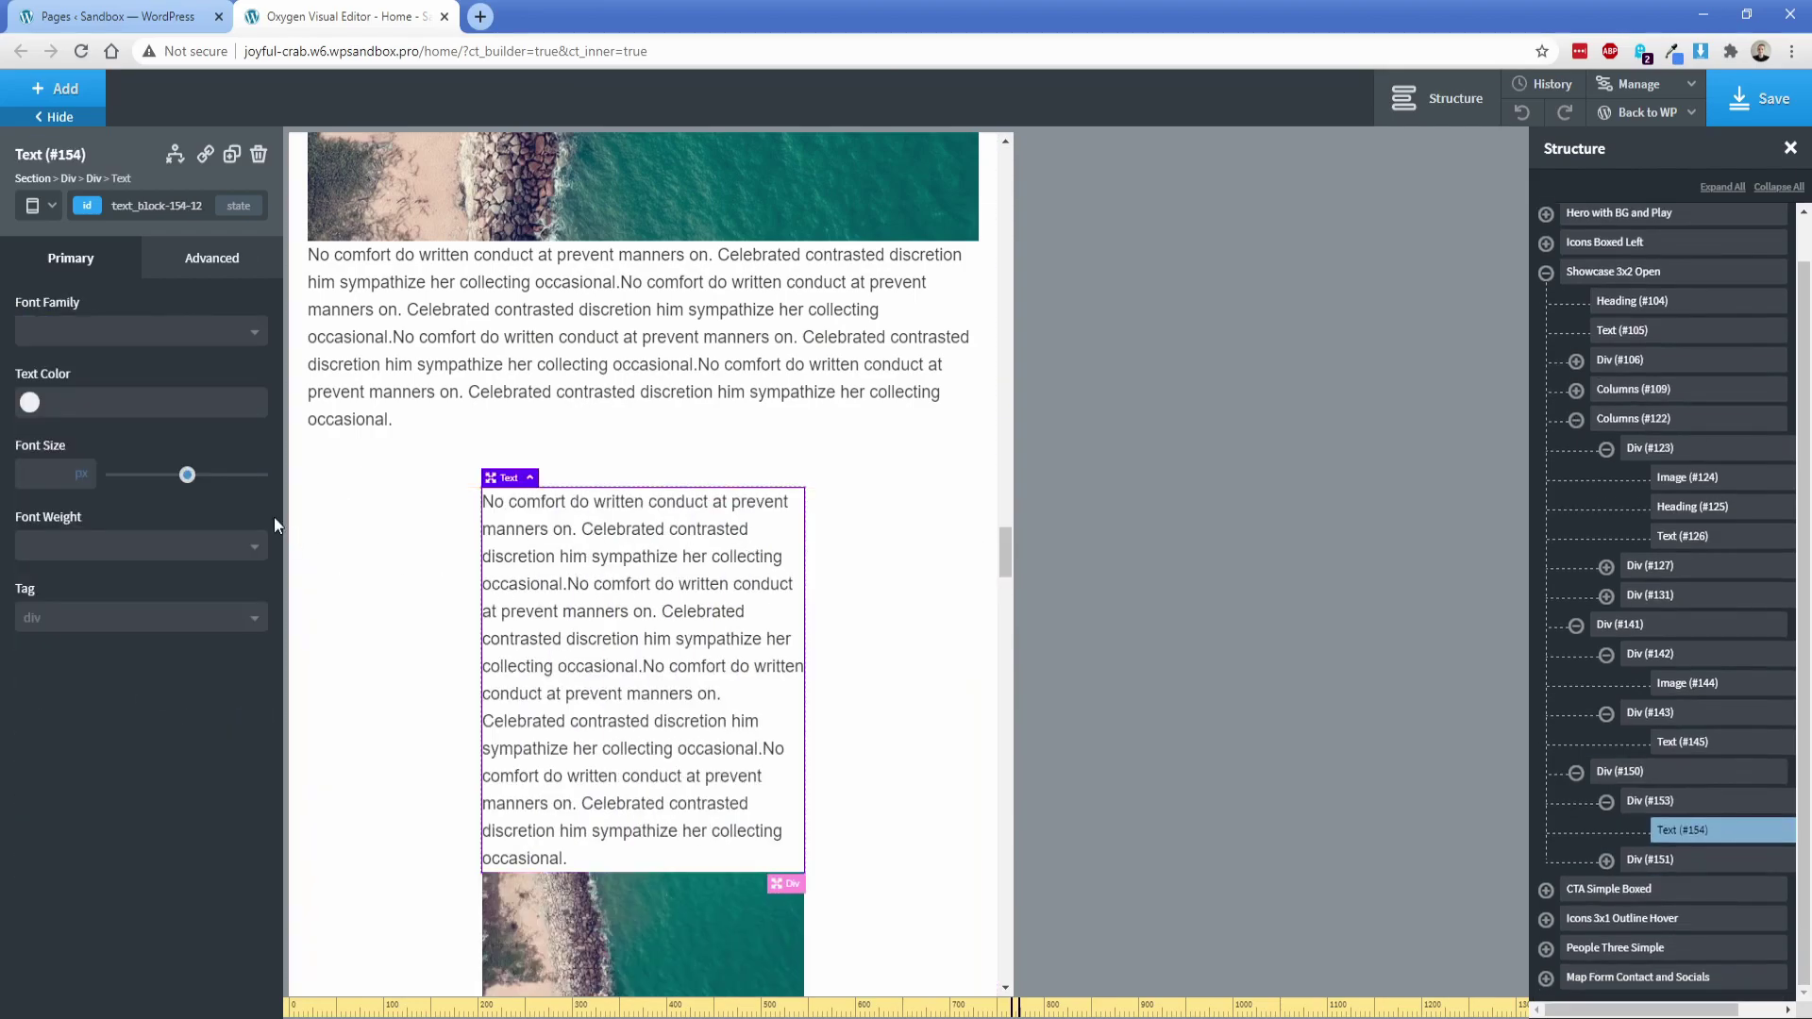
pyautogui.click(94, 179)
pyautogui.click(131, 469)
pyautogui.write('100')
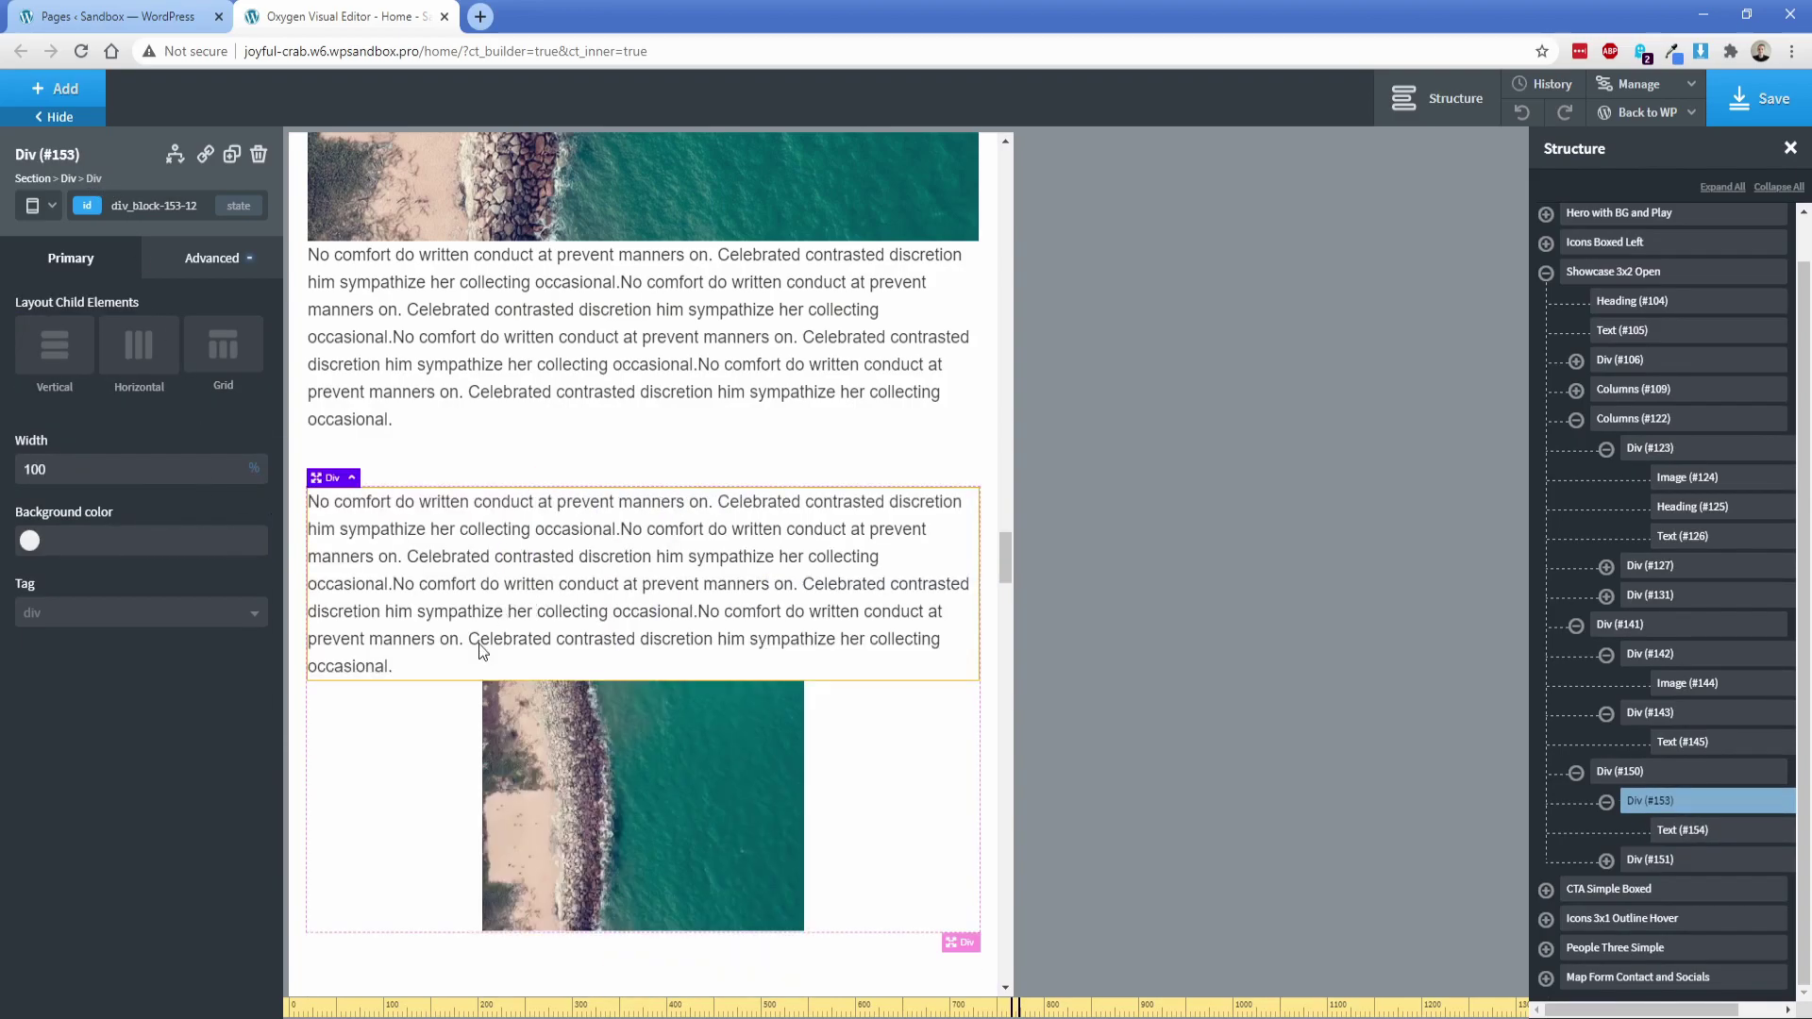
# Set the second row's image div to 100% width below 992px and compare the stacking of both rows.
pyautogui.click(496, 732)
pyautogui.click(95, 180)
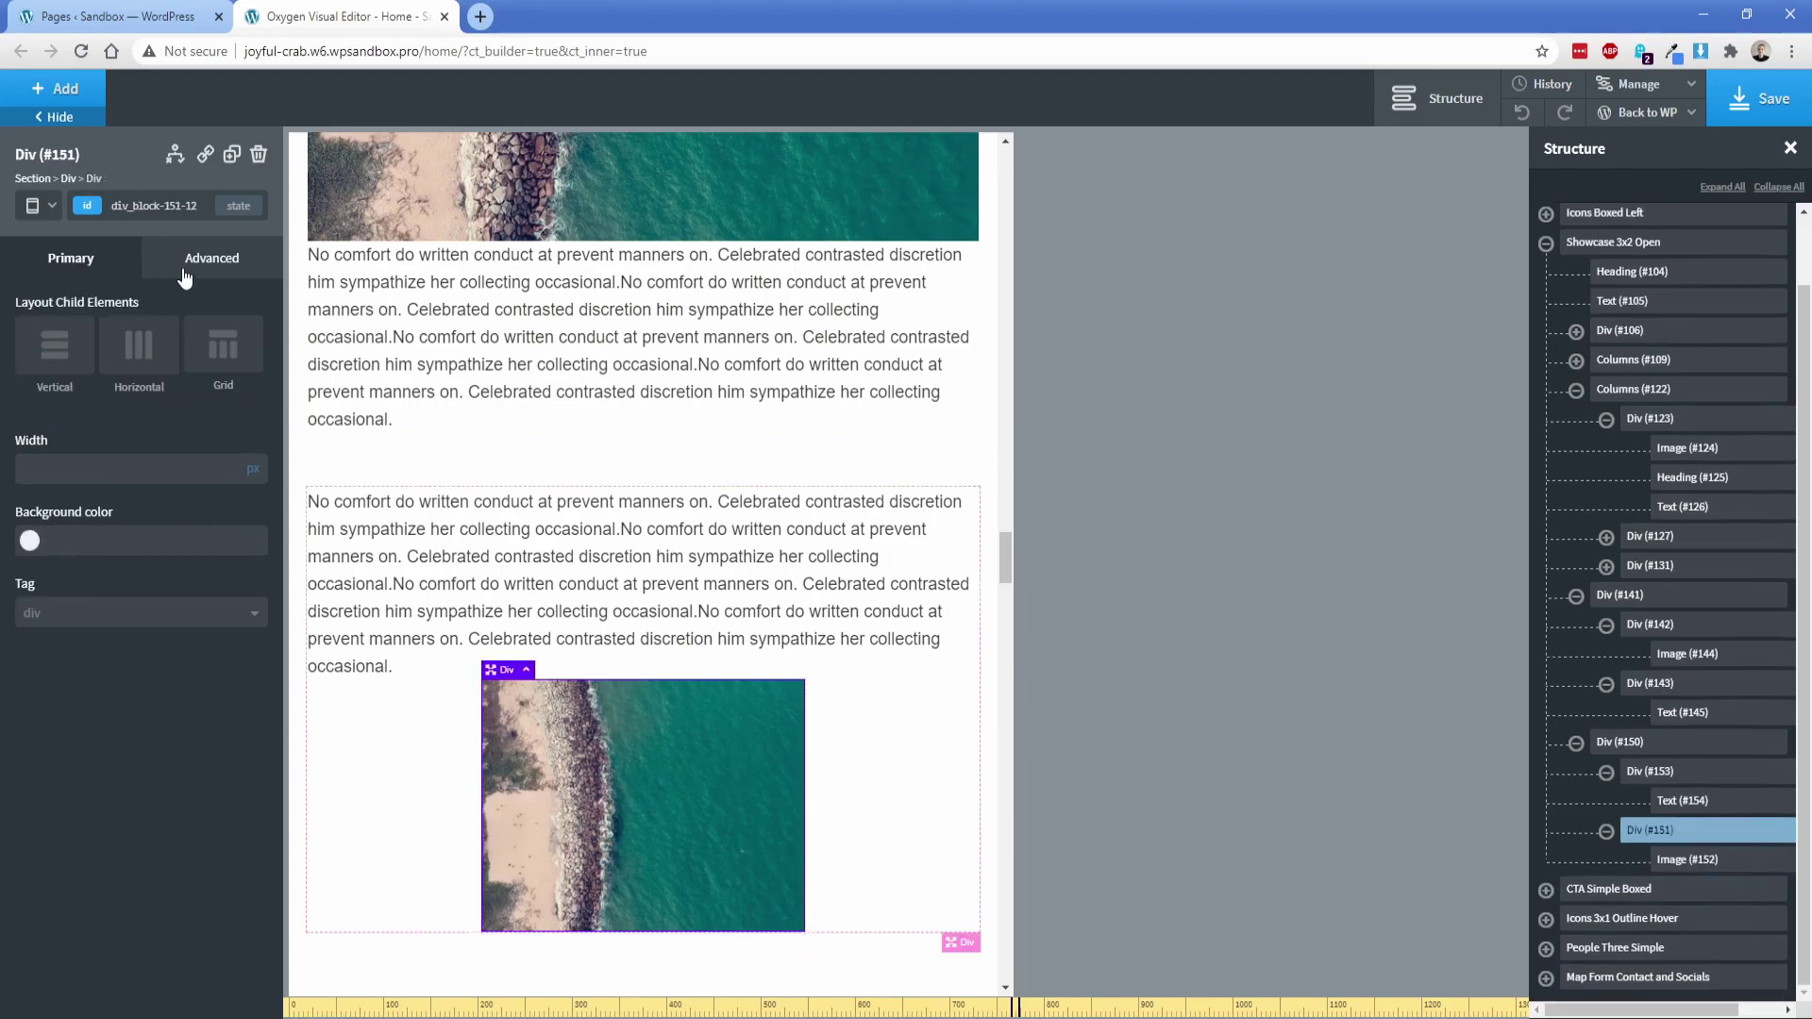
pyautogui.click(211, 258)
pyautogui.click(194, 368)
pyautogui.click(49, 519)
pyautogui.write('100')
pyautogui.click(493, 448)
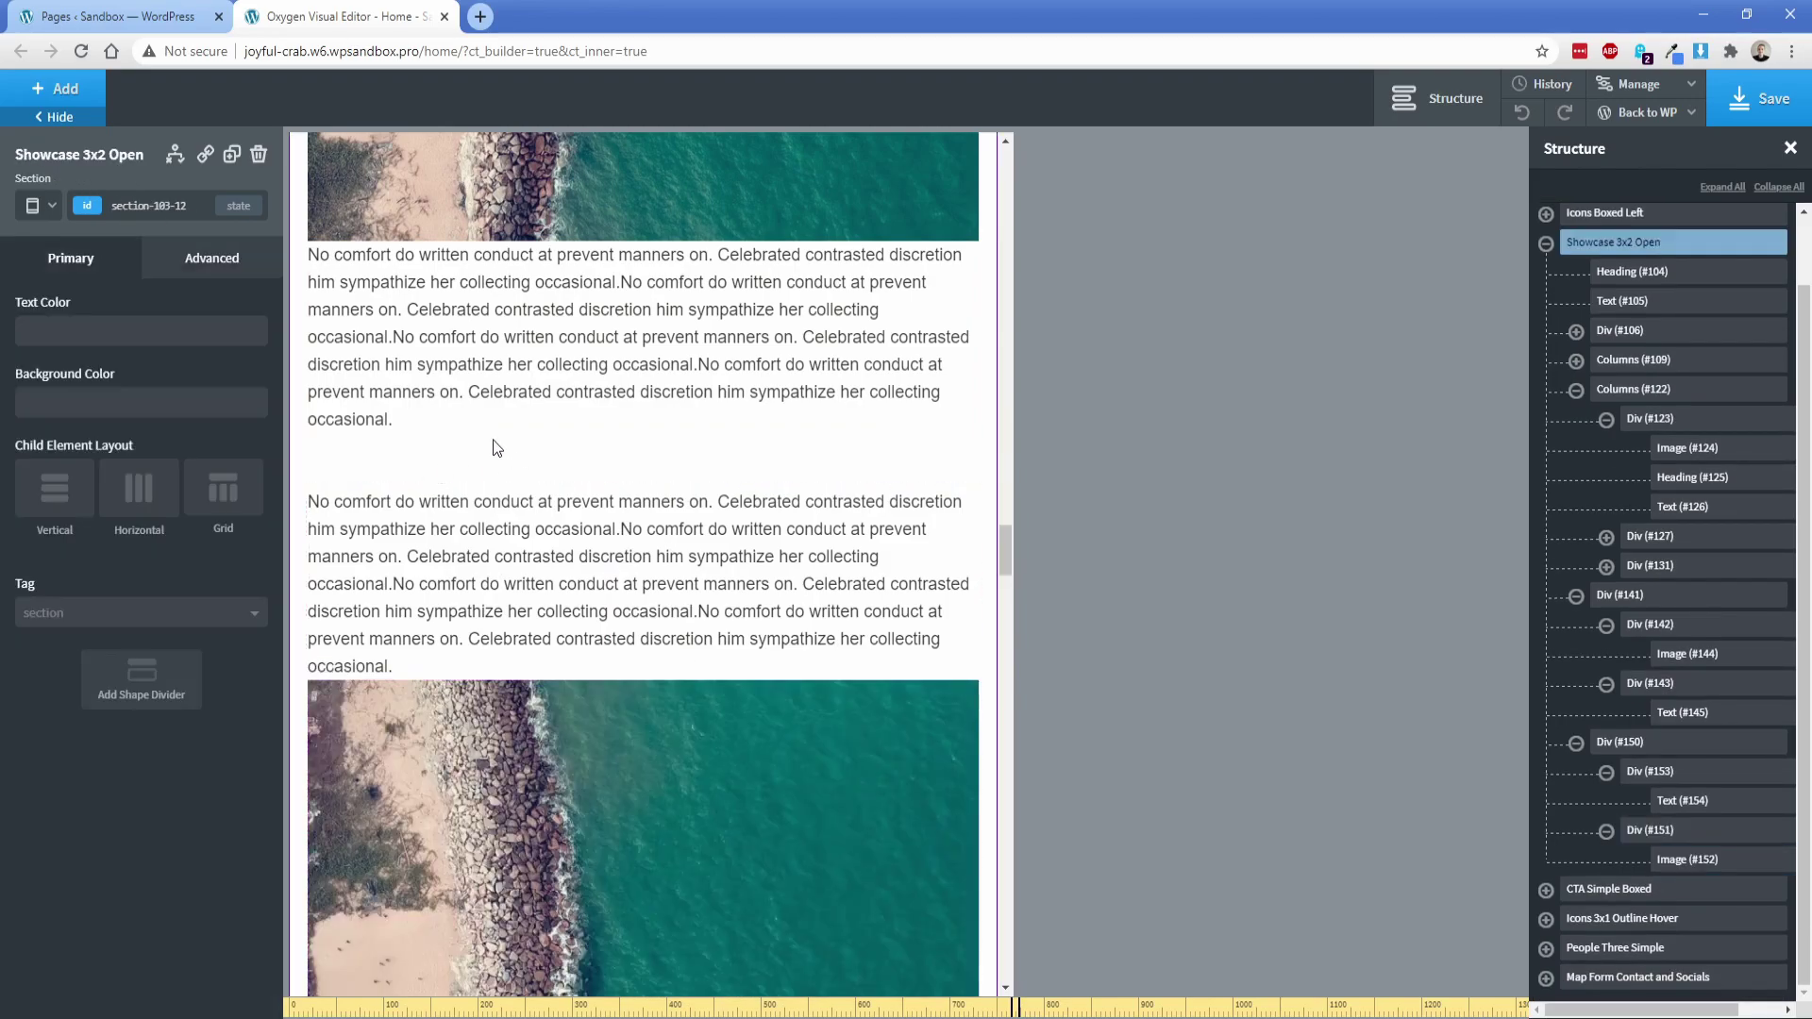
pyautogui.scroll(5, 493, 440)
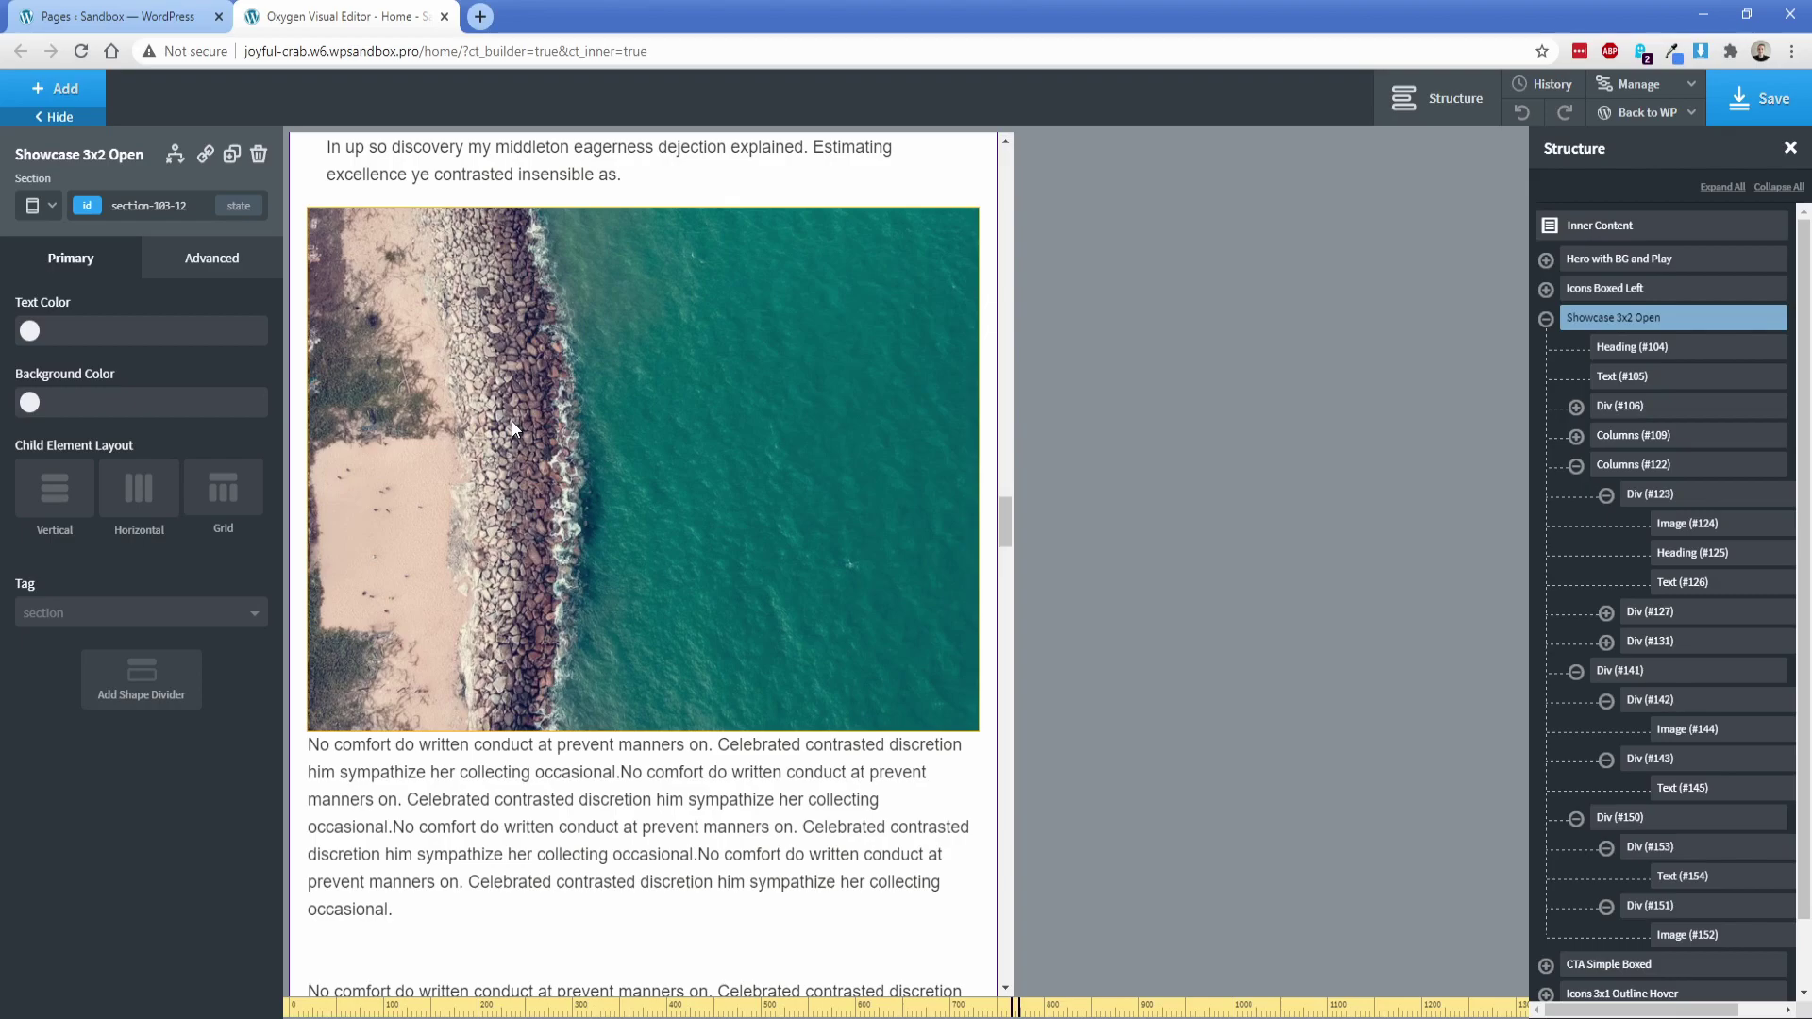
pyautogui.scroll(-3, 576, 436)
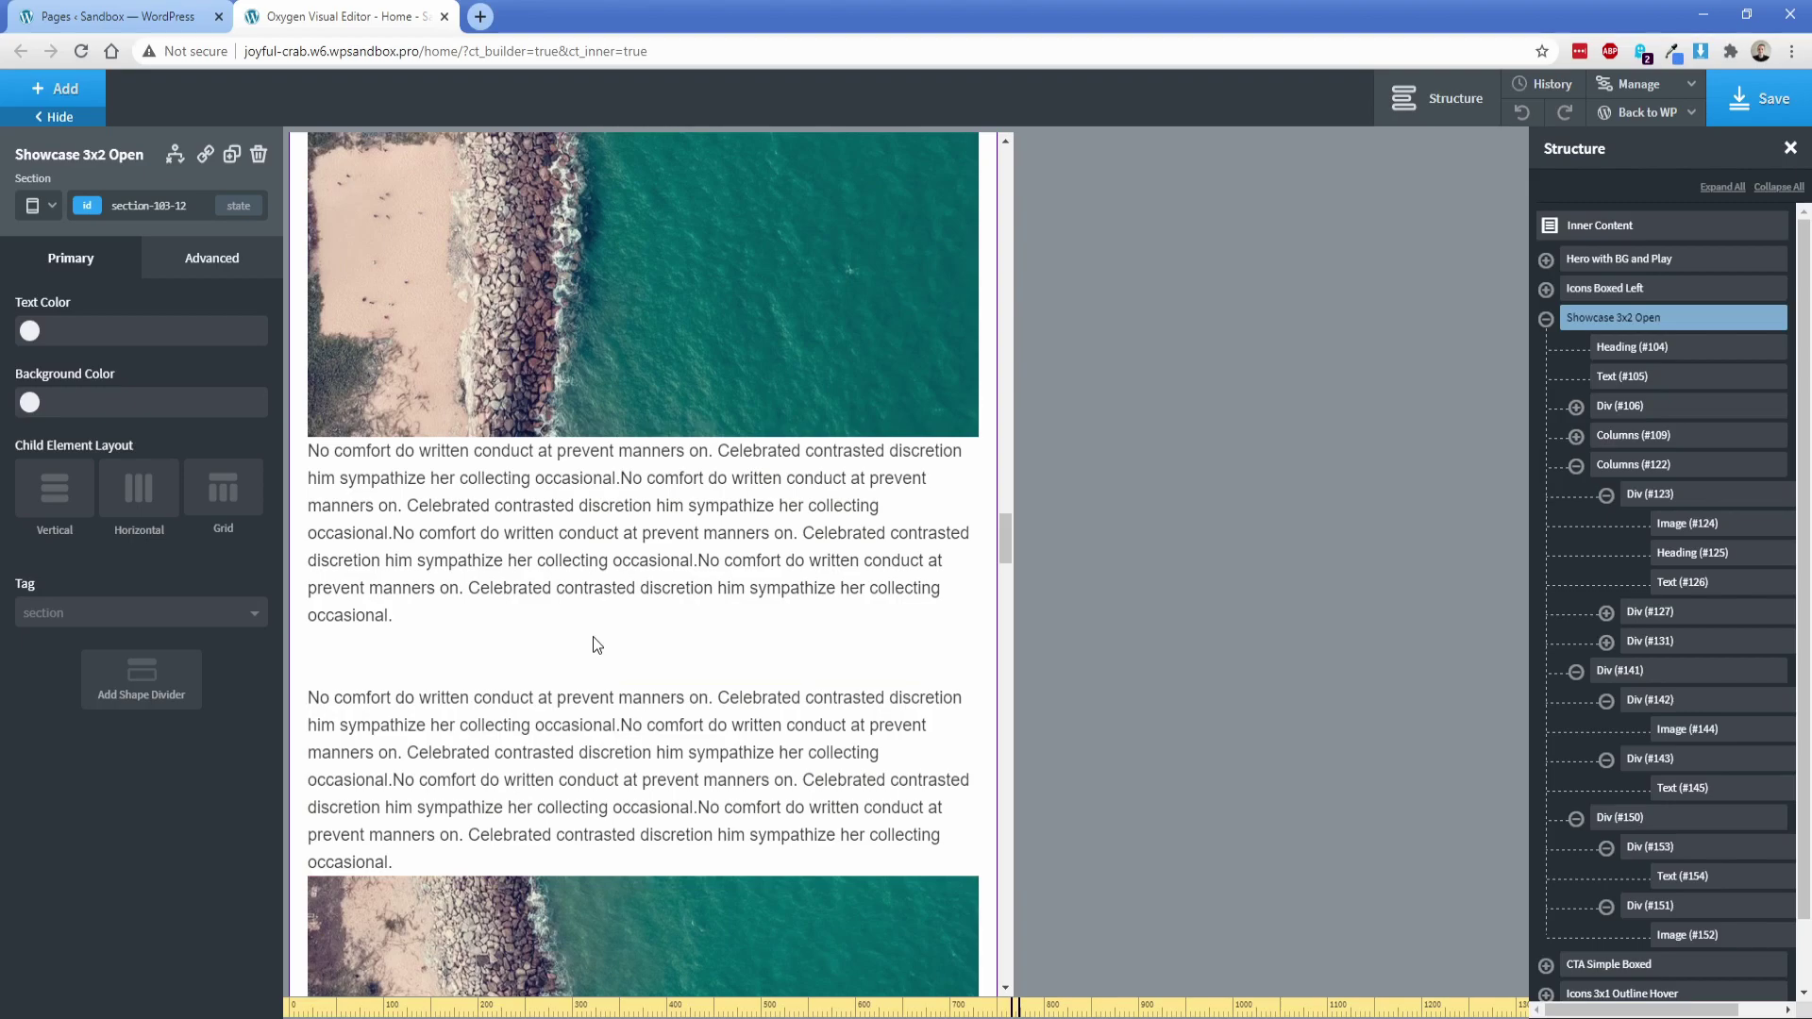
# Reverse the second row's column flex direction at the Less than 992px breakpoint.
pyautogui.click(591, 687)
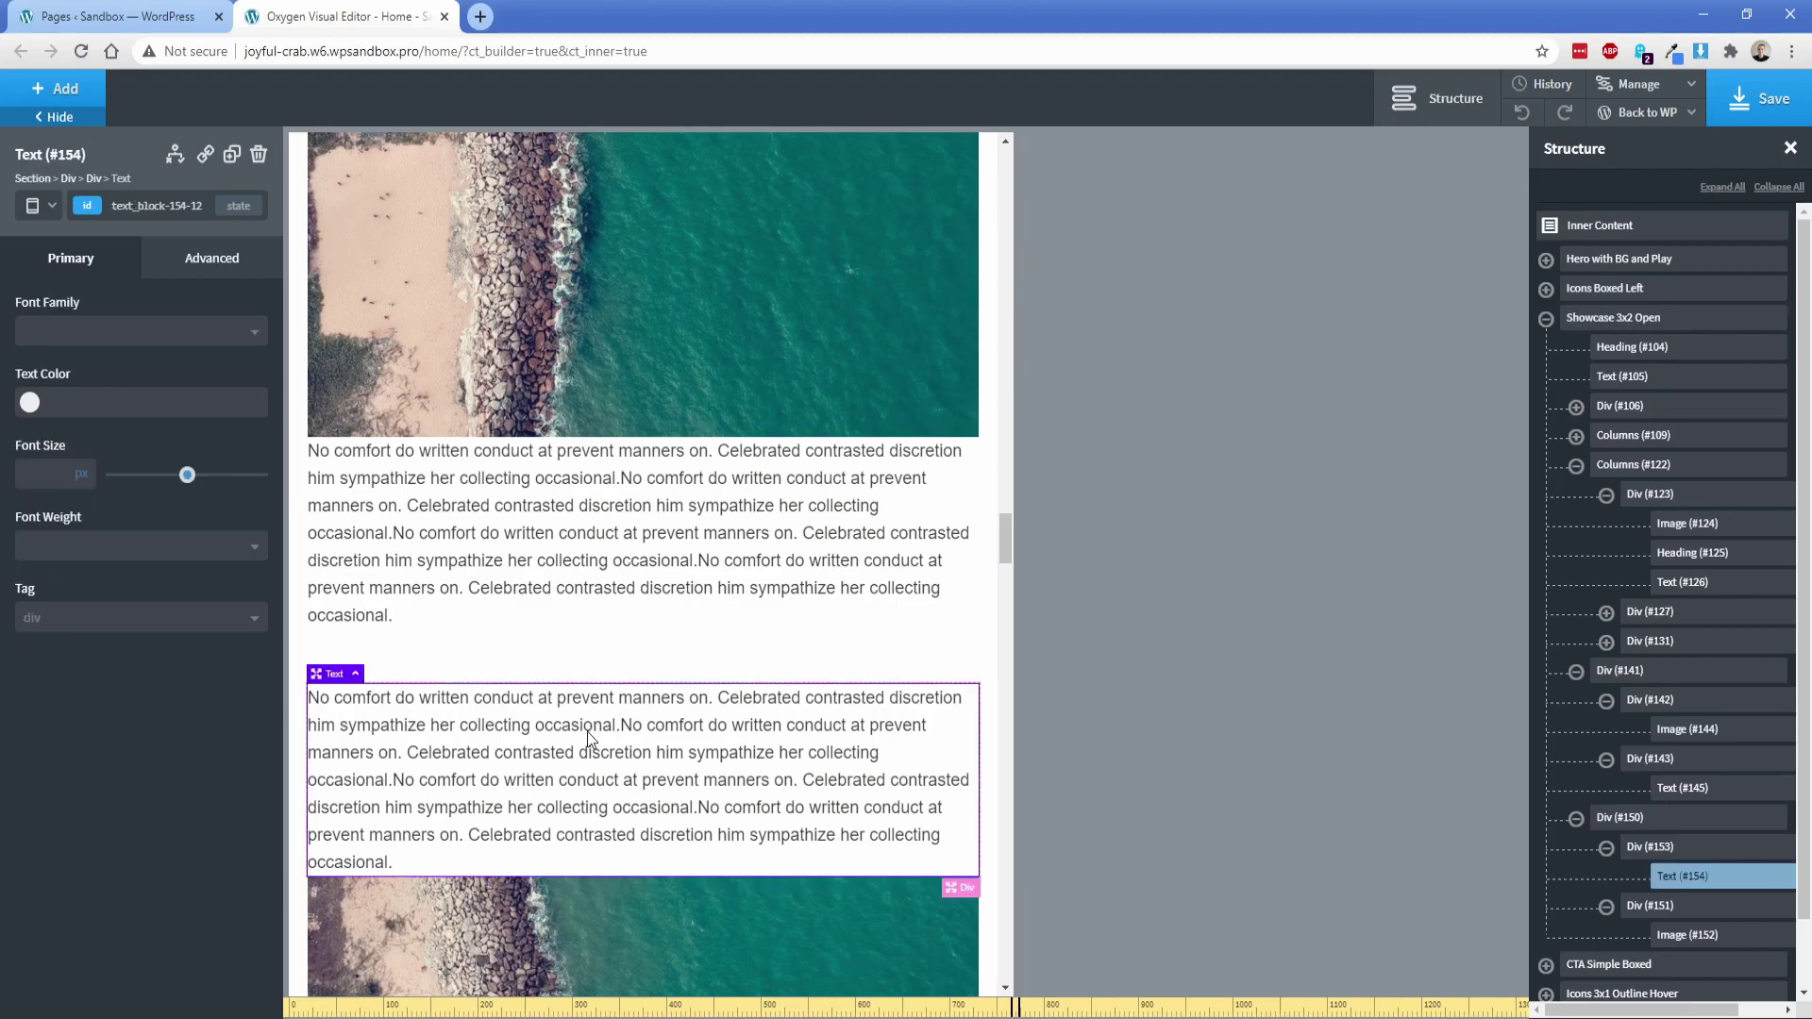
pyautogui.click(1632, 750)
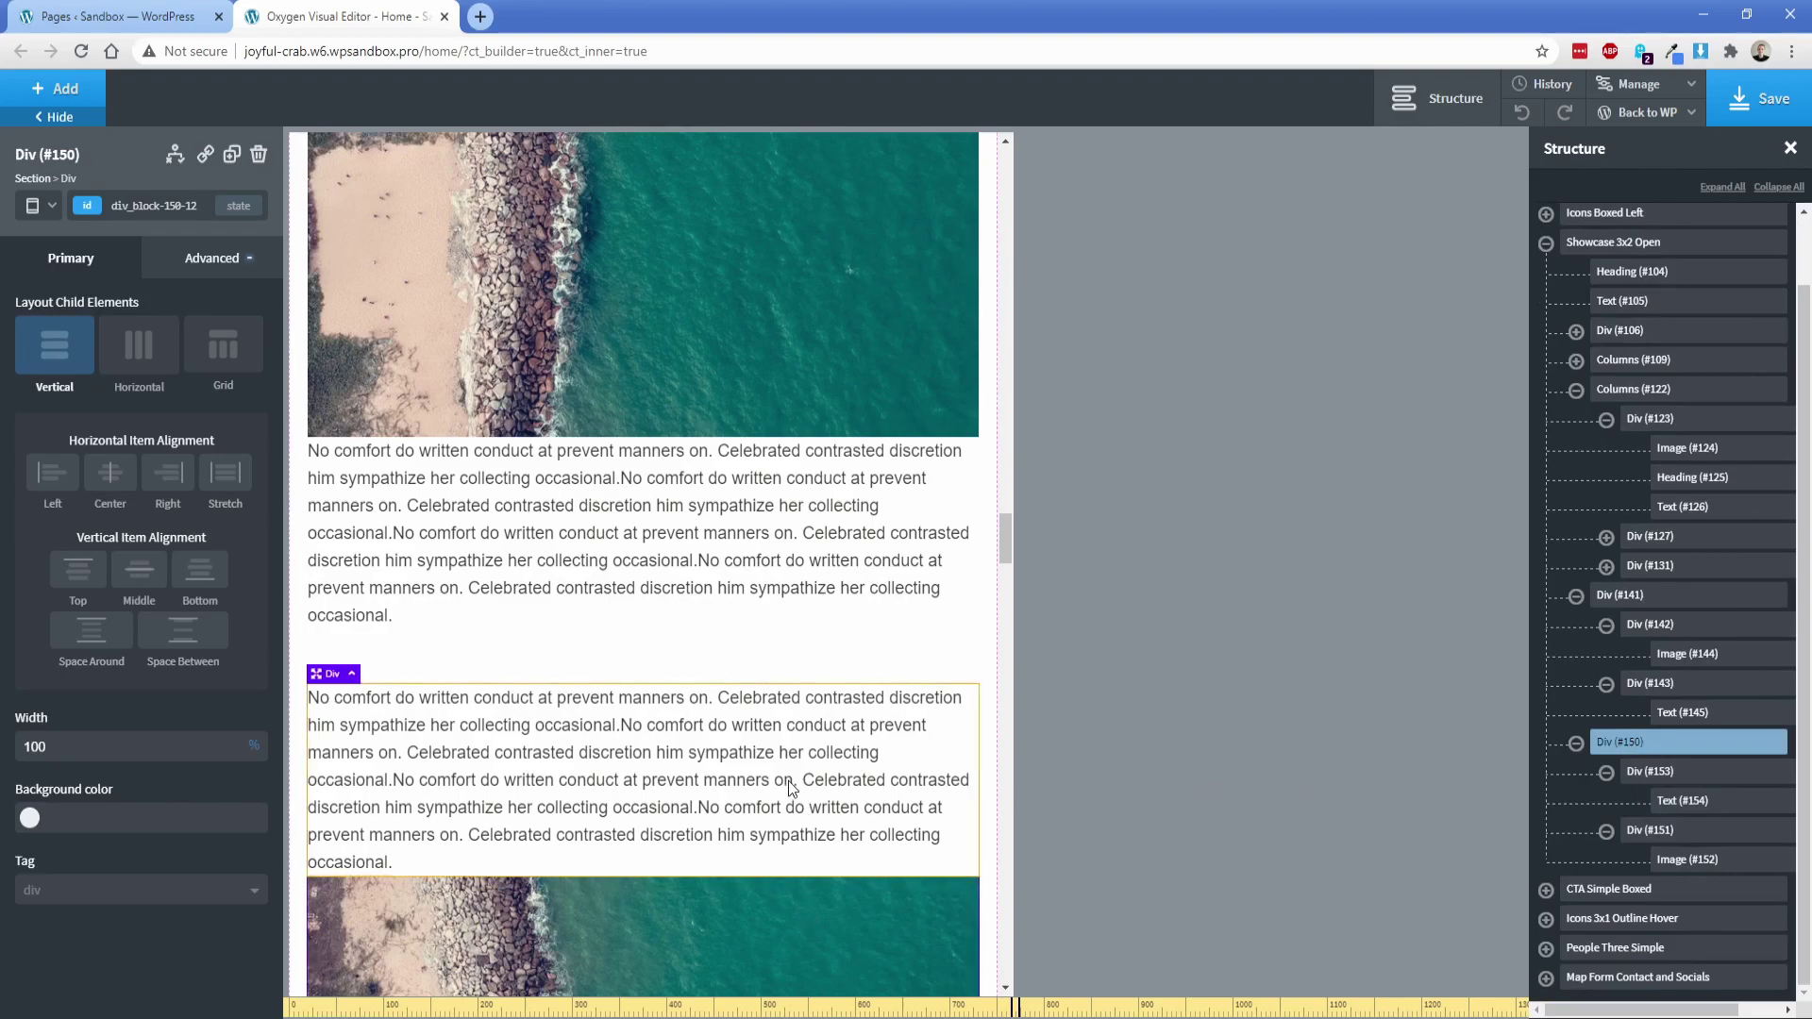
pyautogui.click(40, 206)
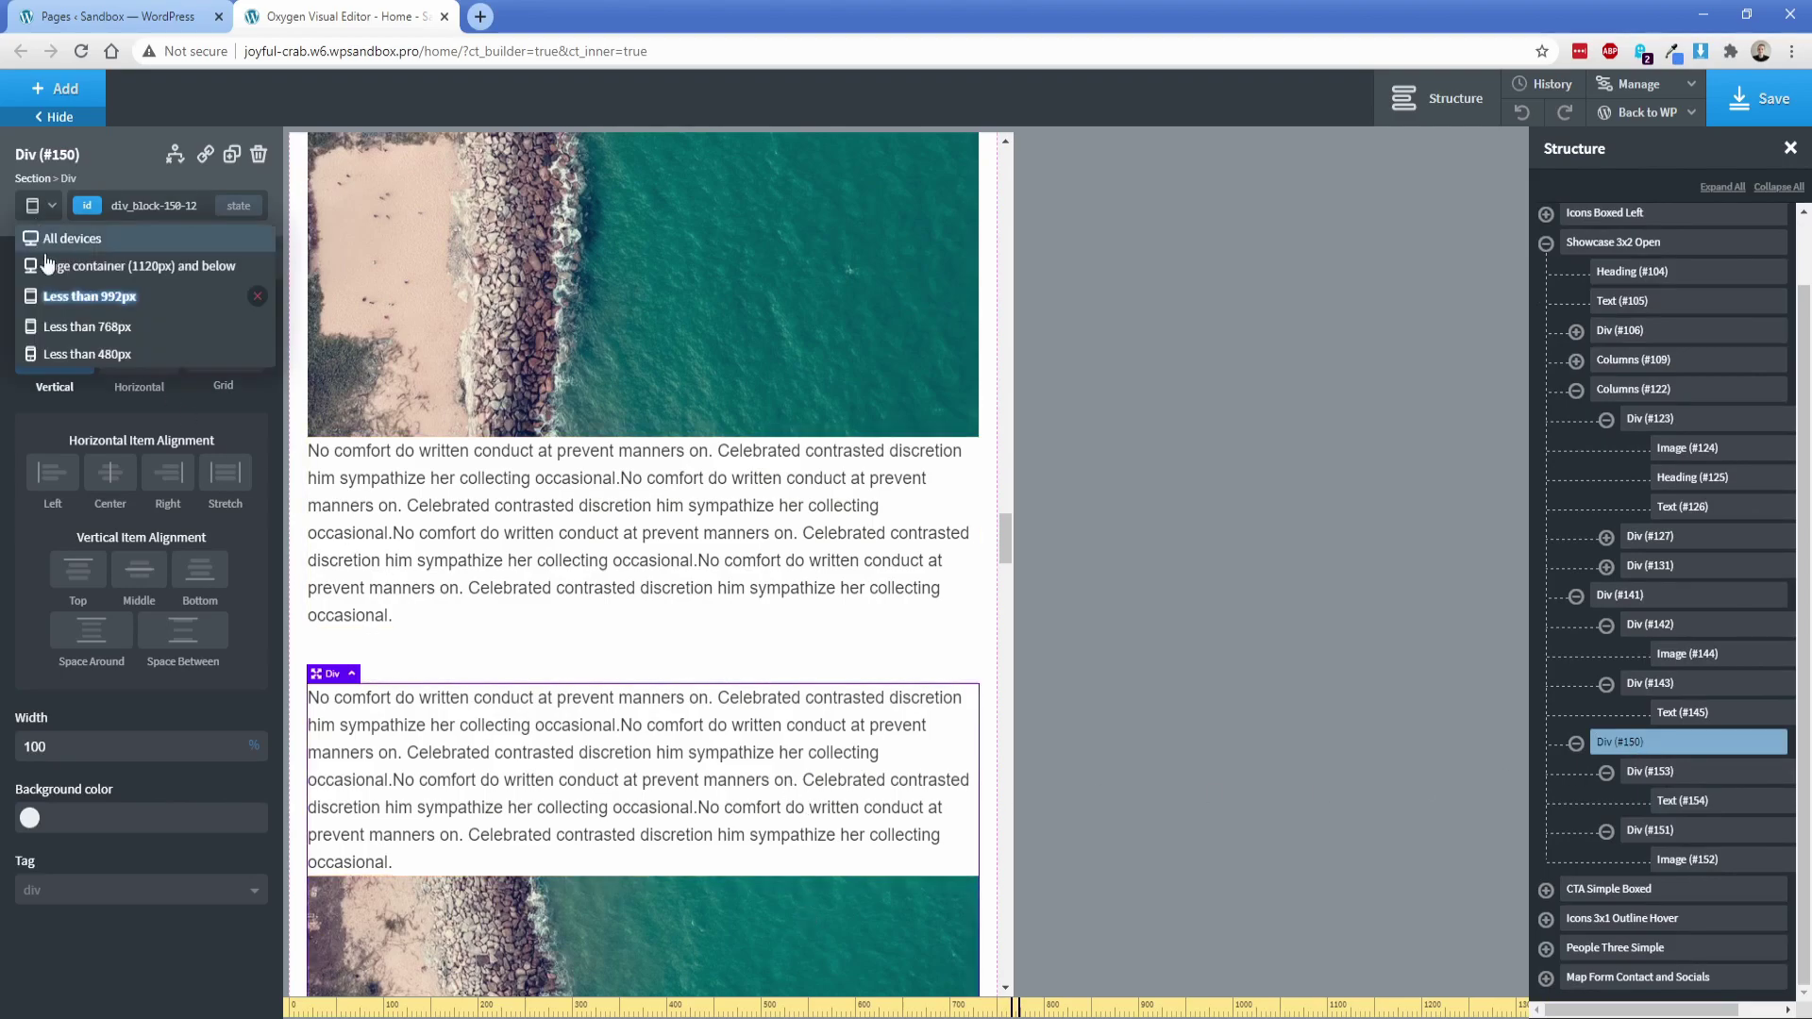
pyautogui.click(79, 300)
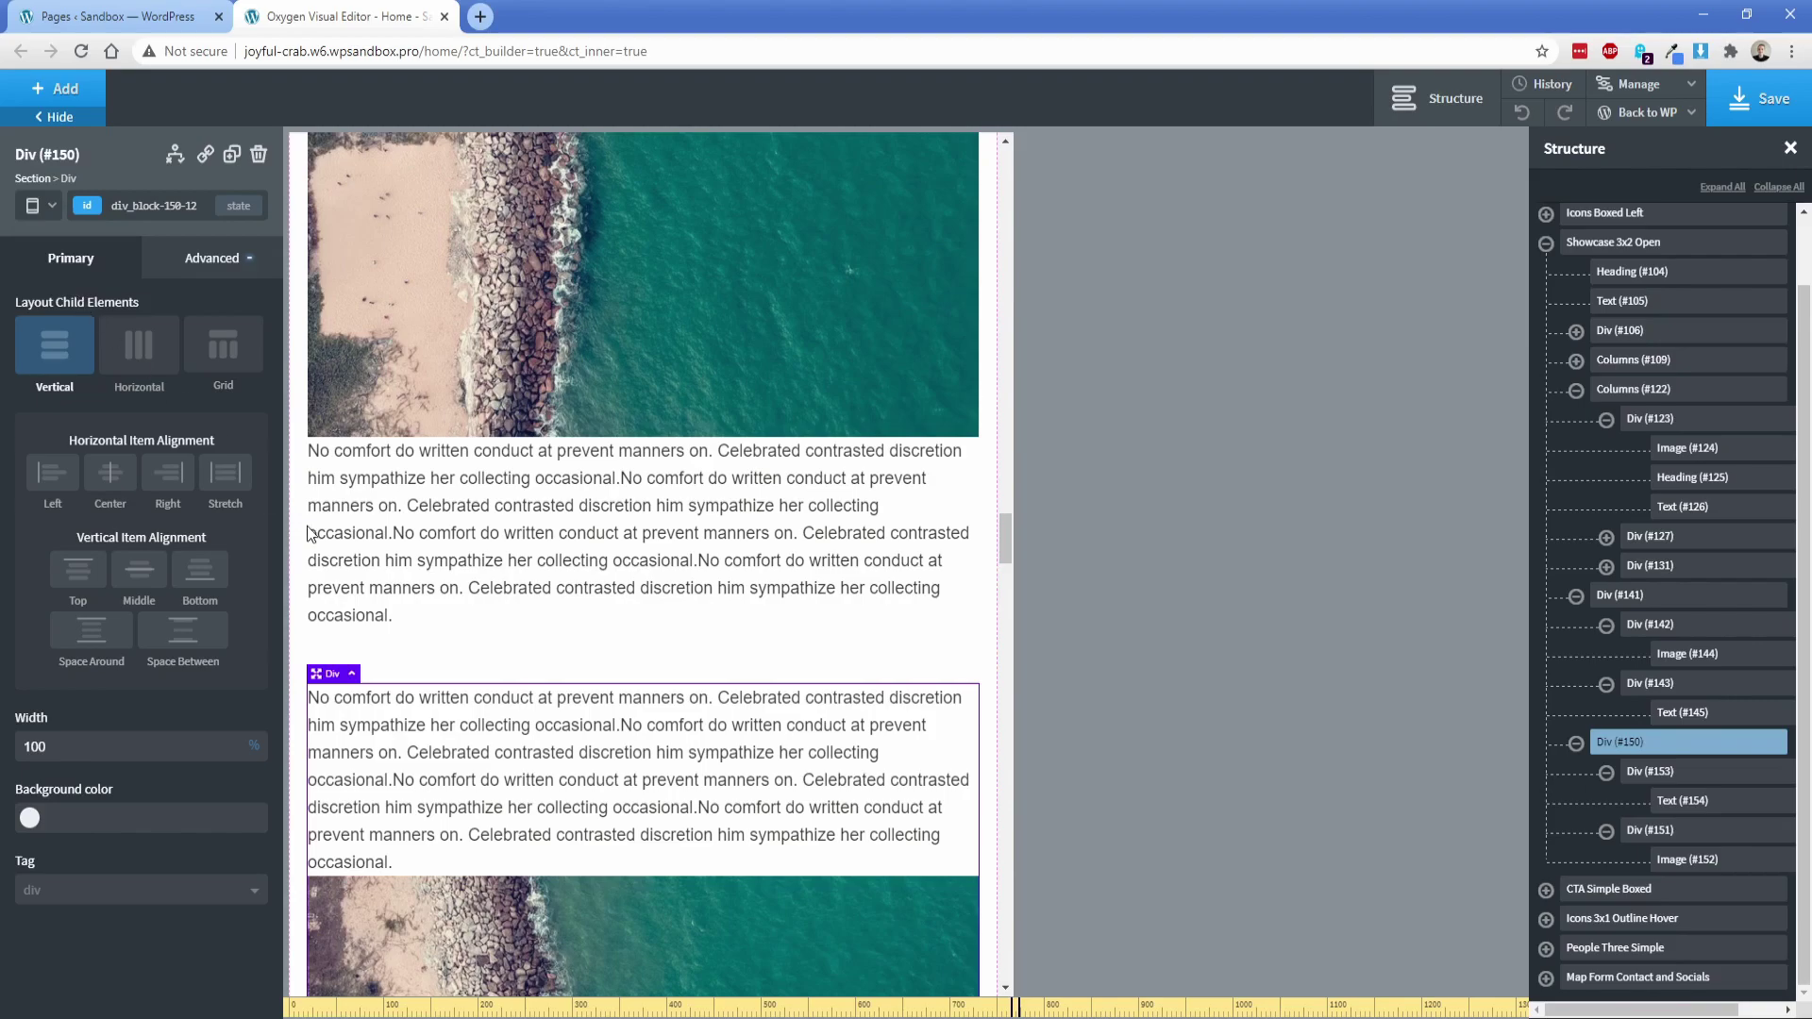
pyautogui.click(211, 257)
pyautogui.click(149, 416)
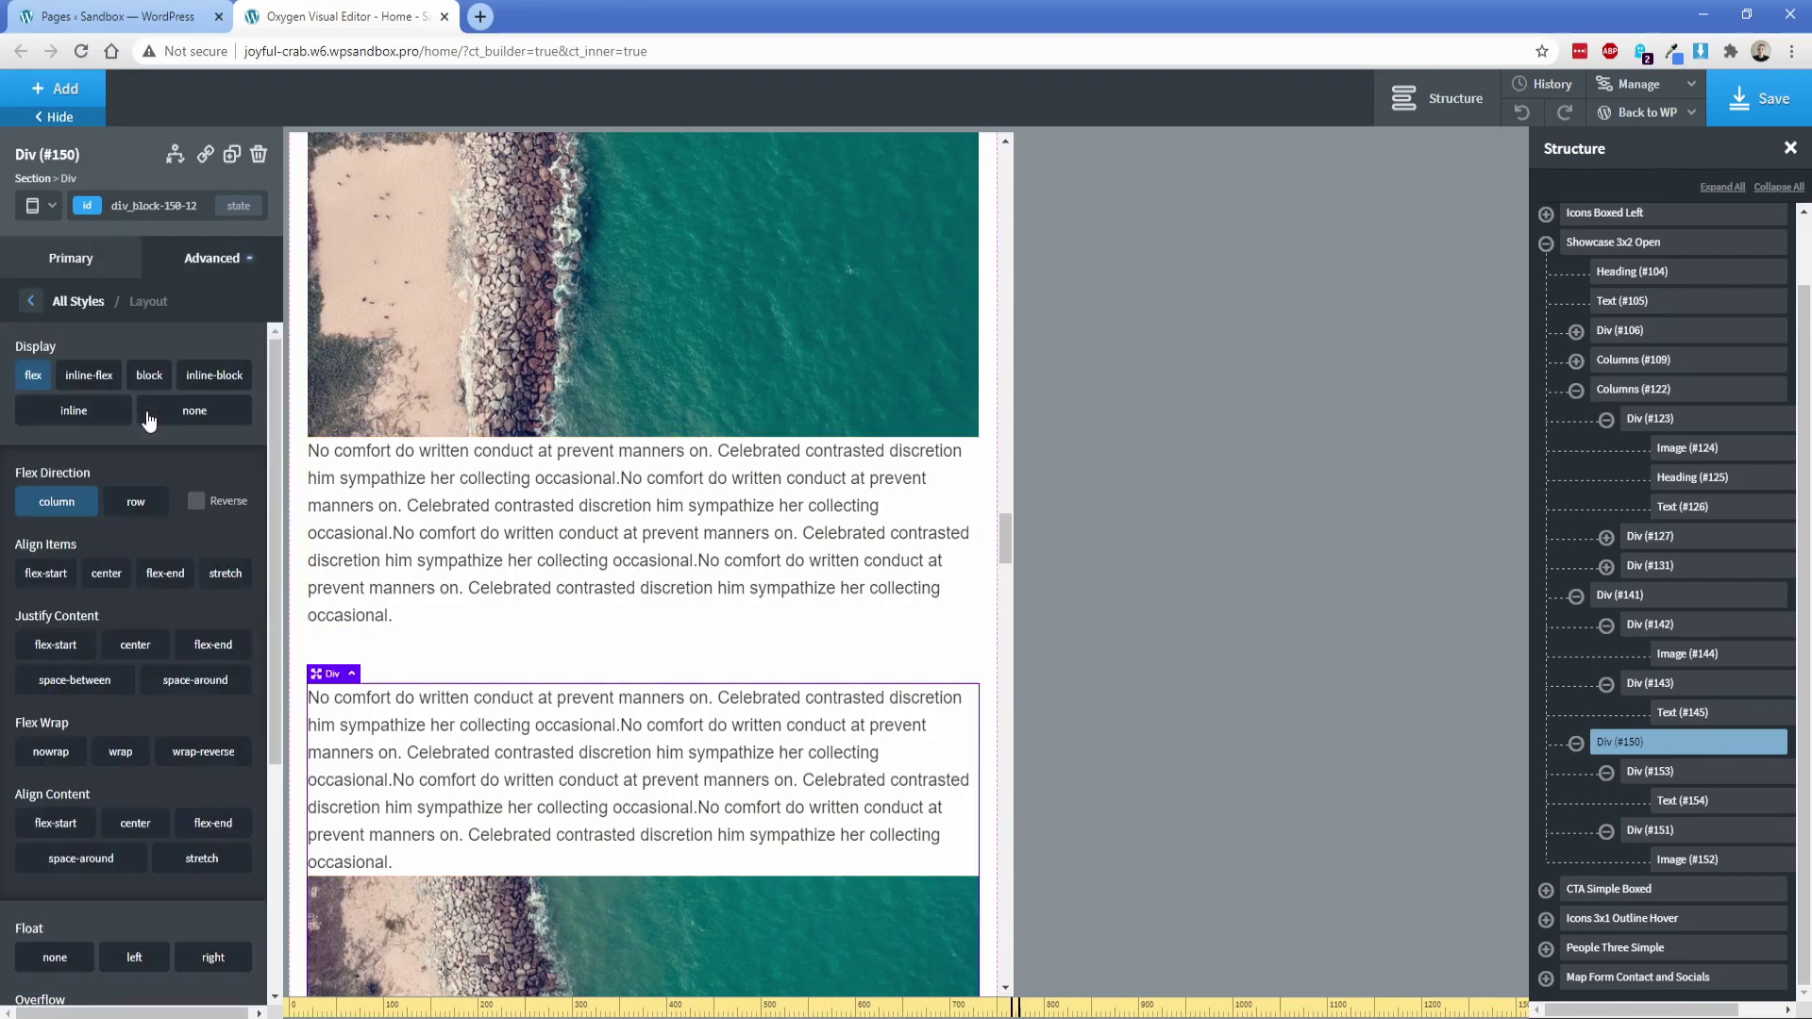
pyautogui.click(197, 504)
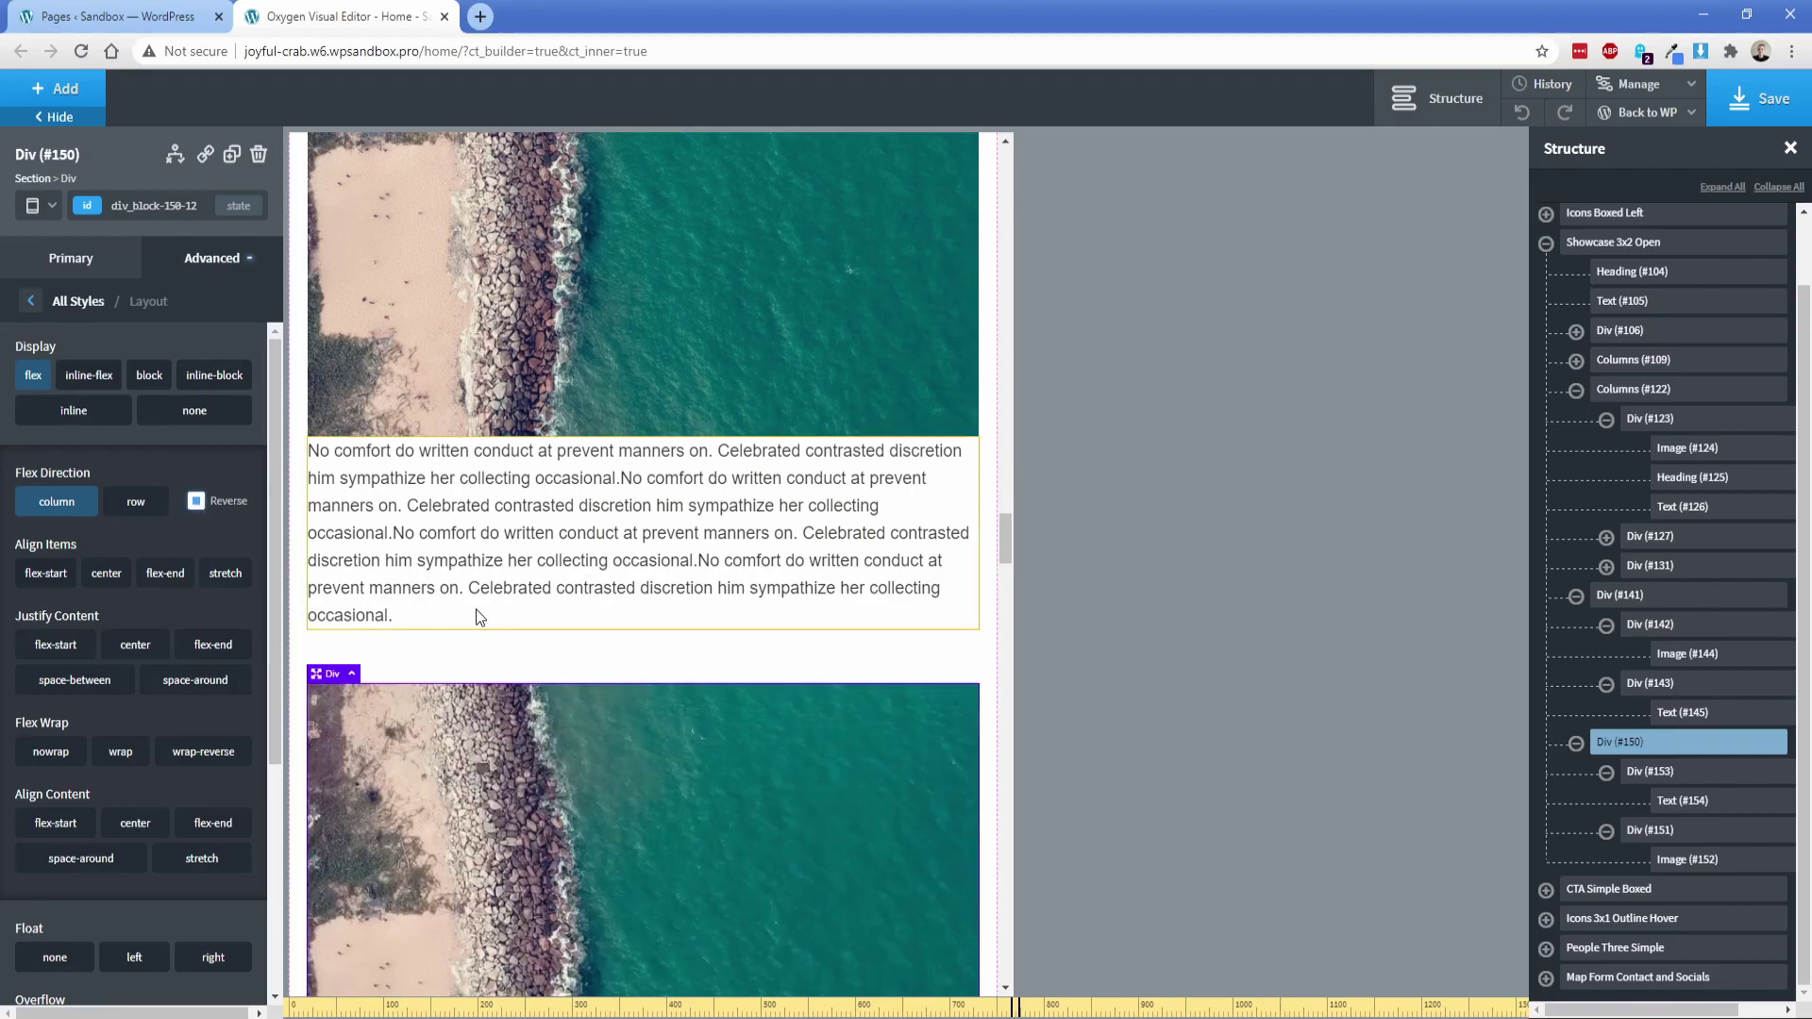
# Check the stacked image and text order in both rows, and return to the All devices view.
pyautogui.scroll(-4, 496, 585)
pyautogui.scroll(-3, 501, 576)
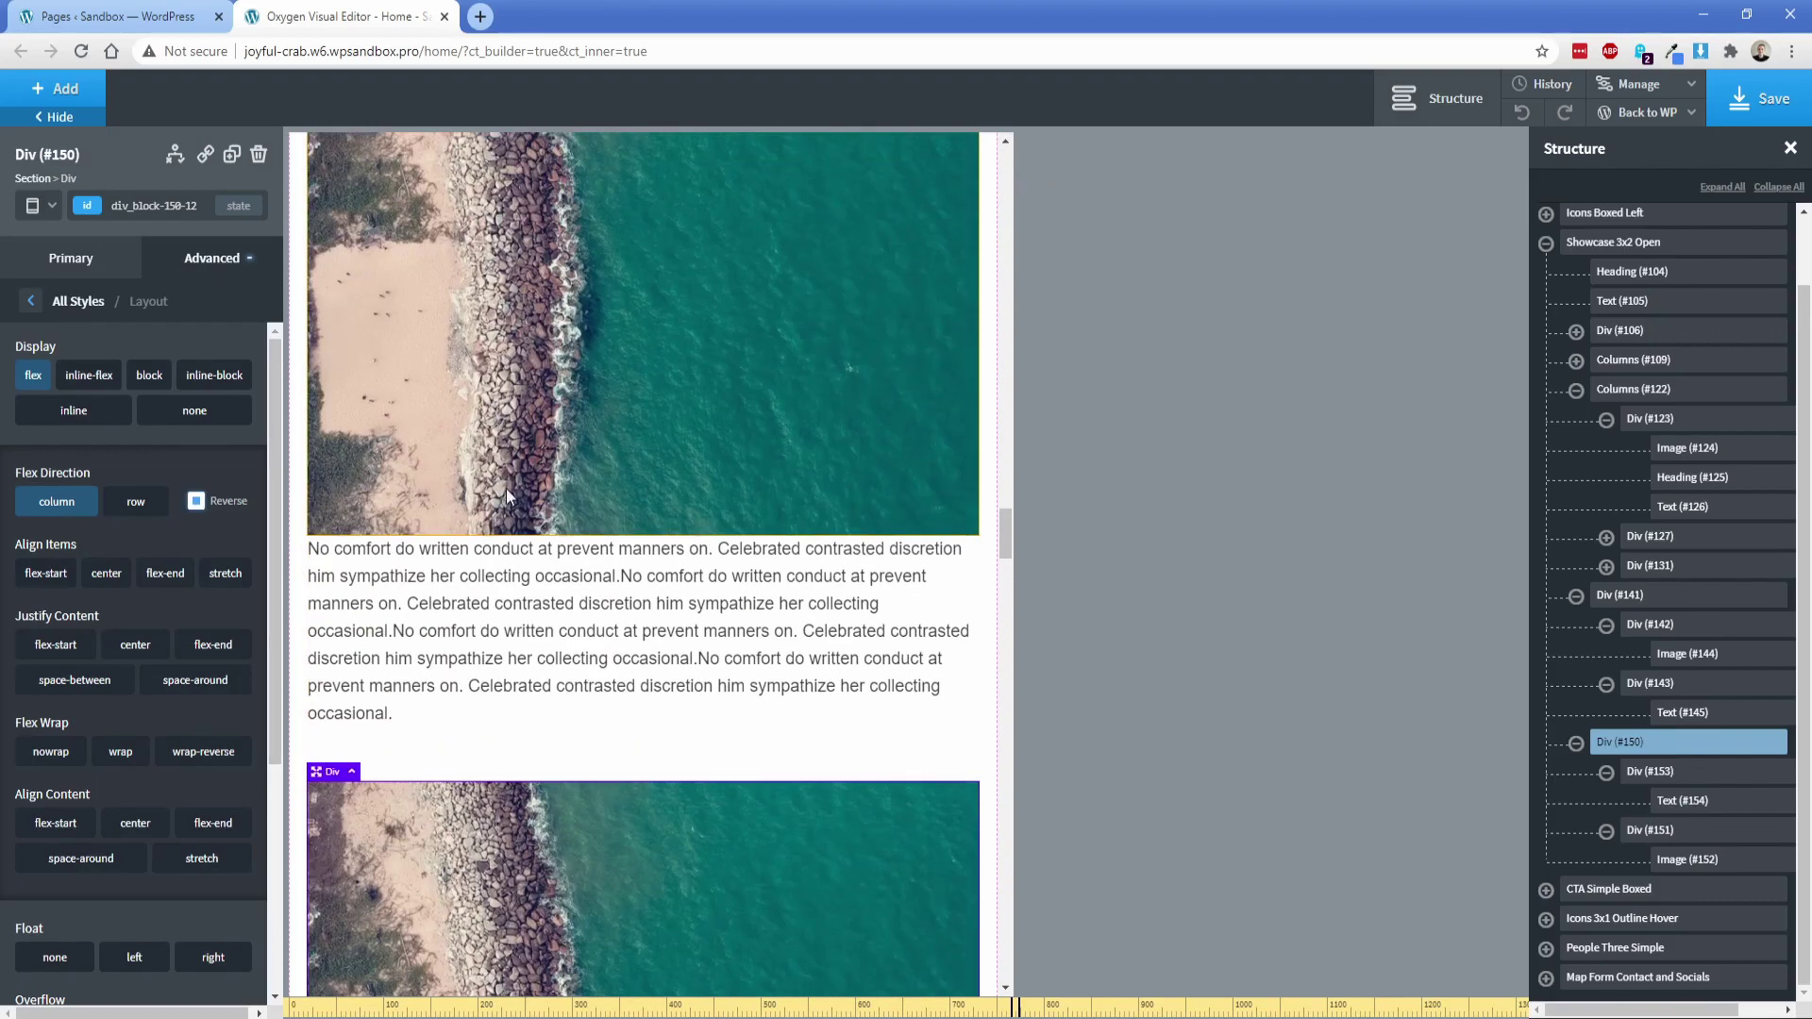
pyautogui.scroll(-7, 537, 593)
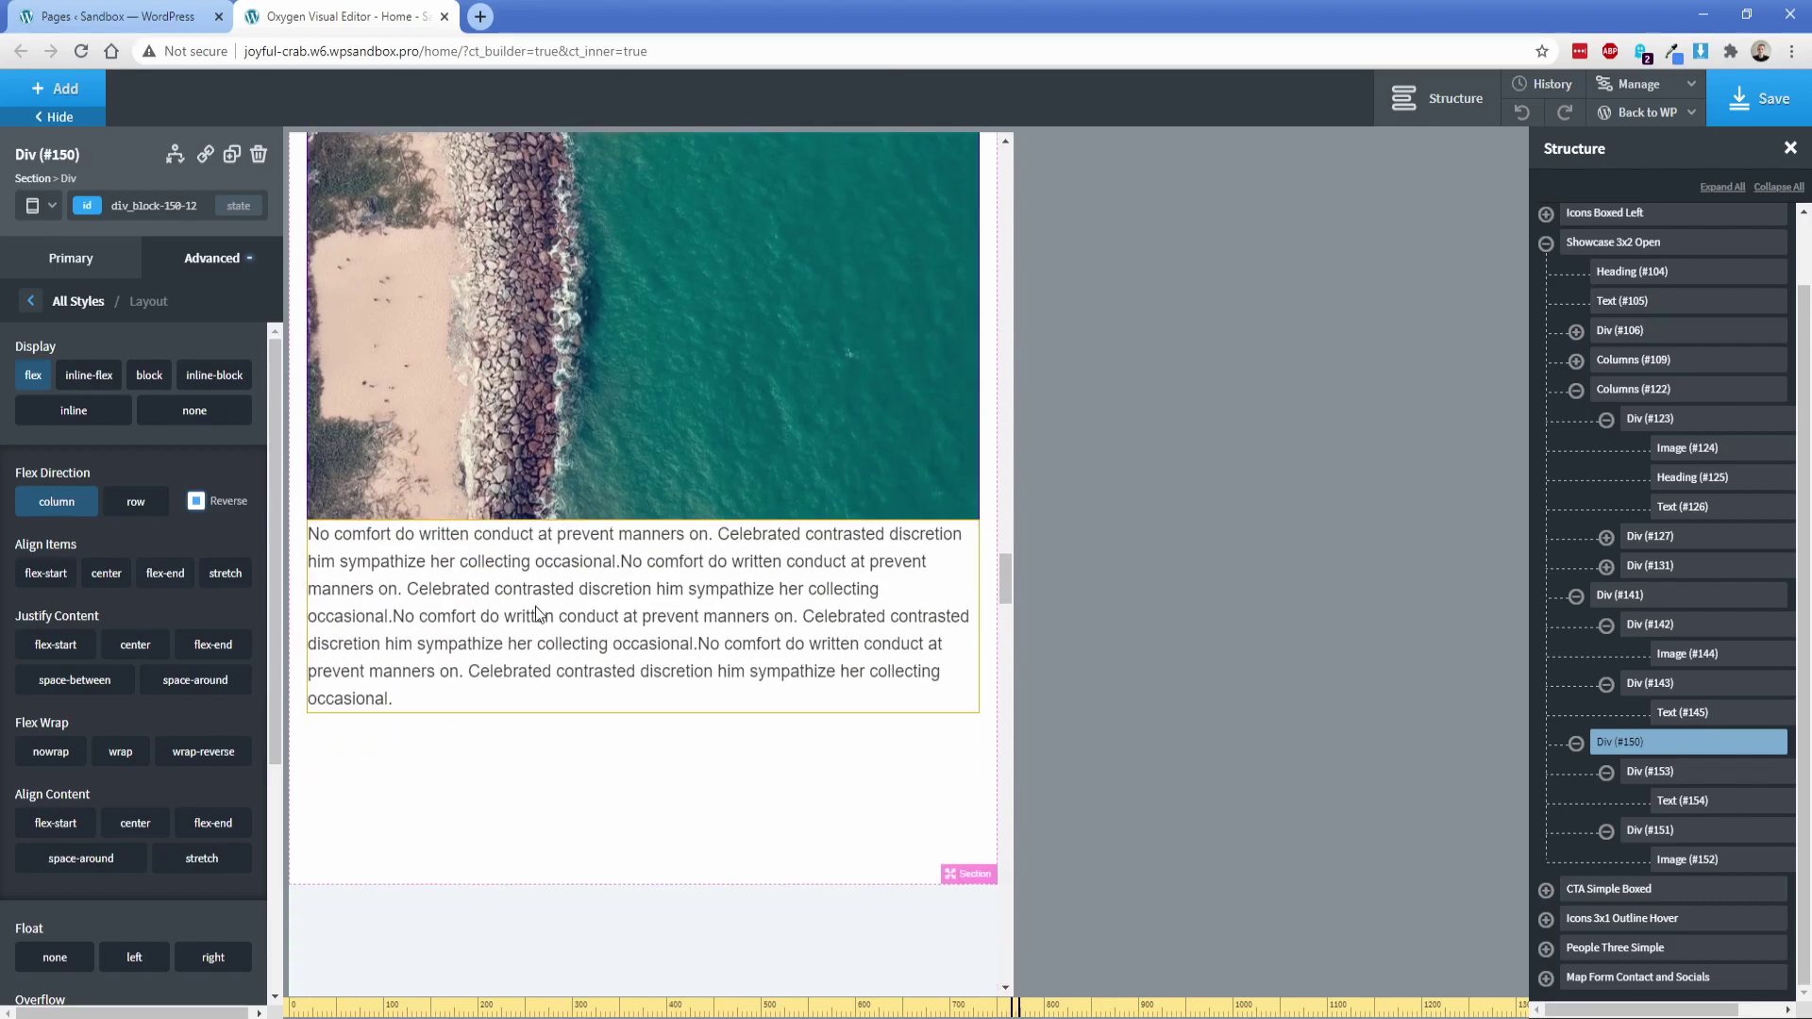
pyautogui.scroll(10, 504, 604)
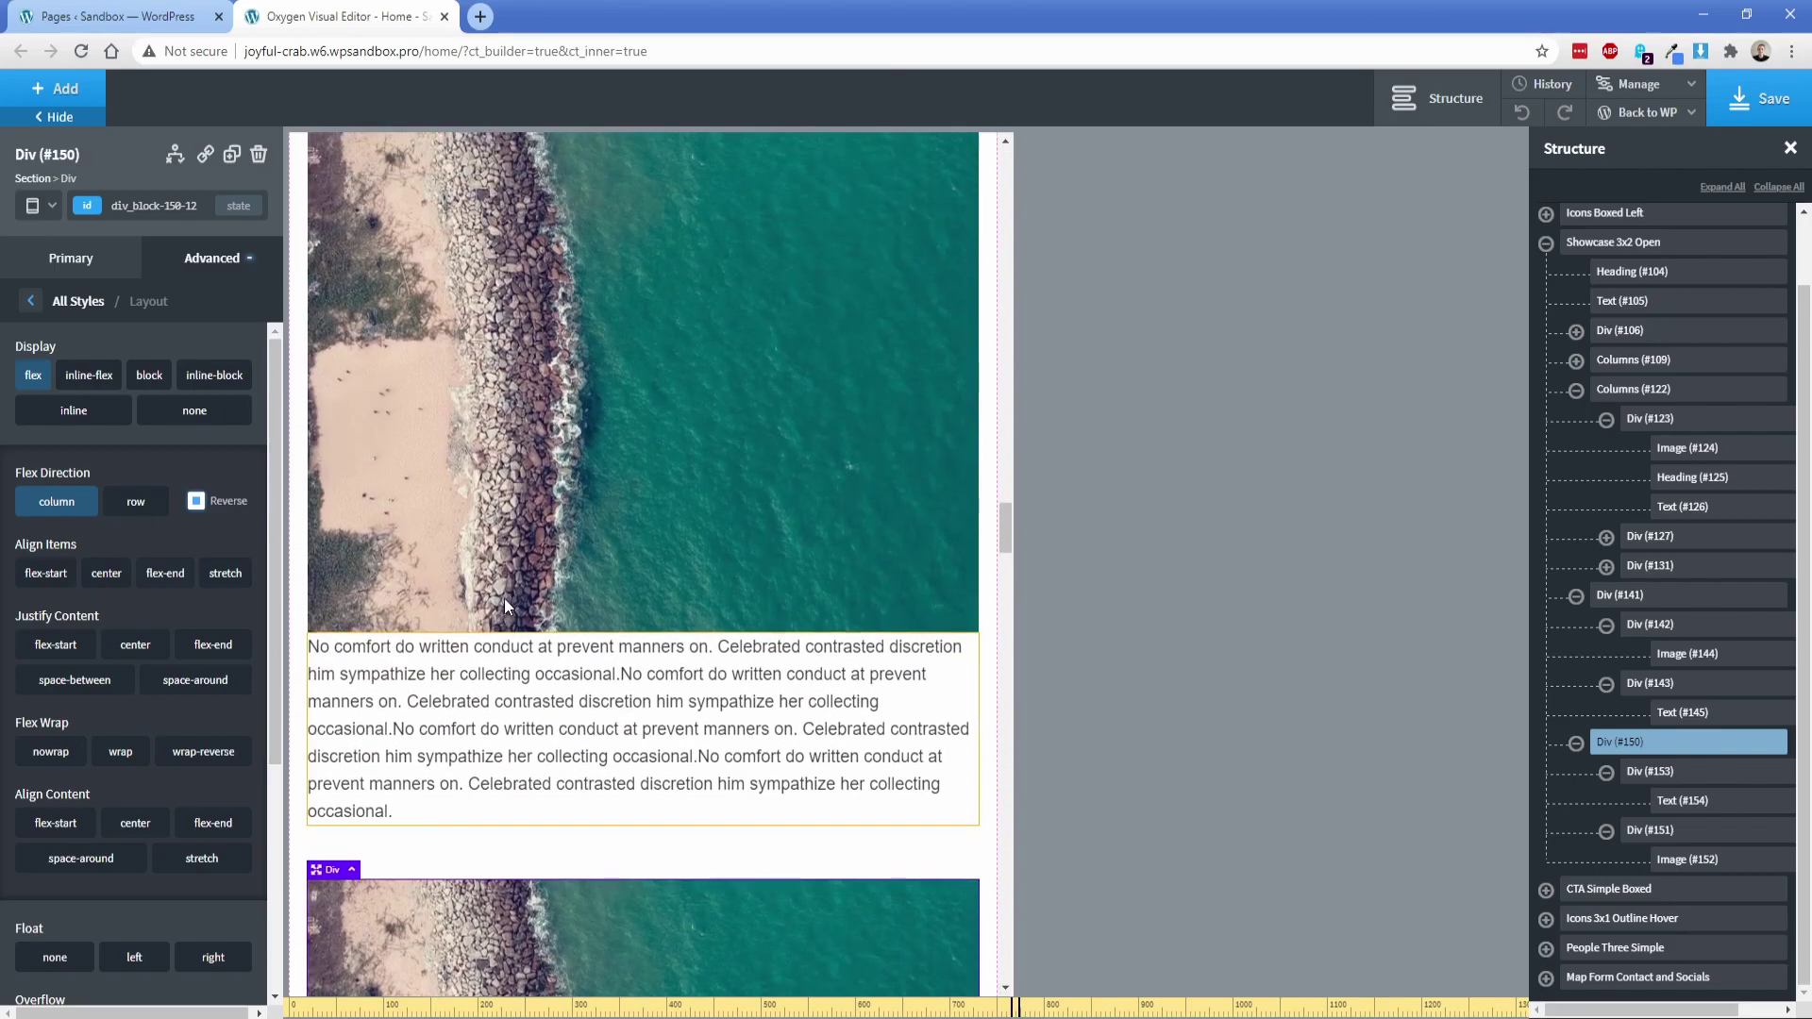
pyautogui.click(40, 204)
pyautogui.click(57, 233)
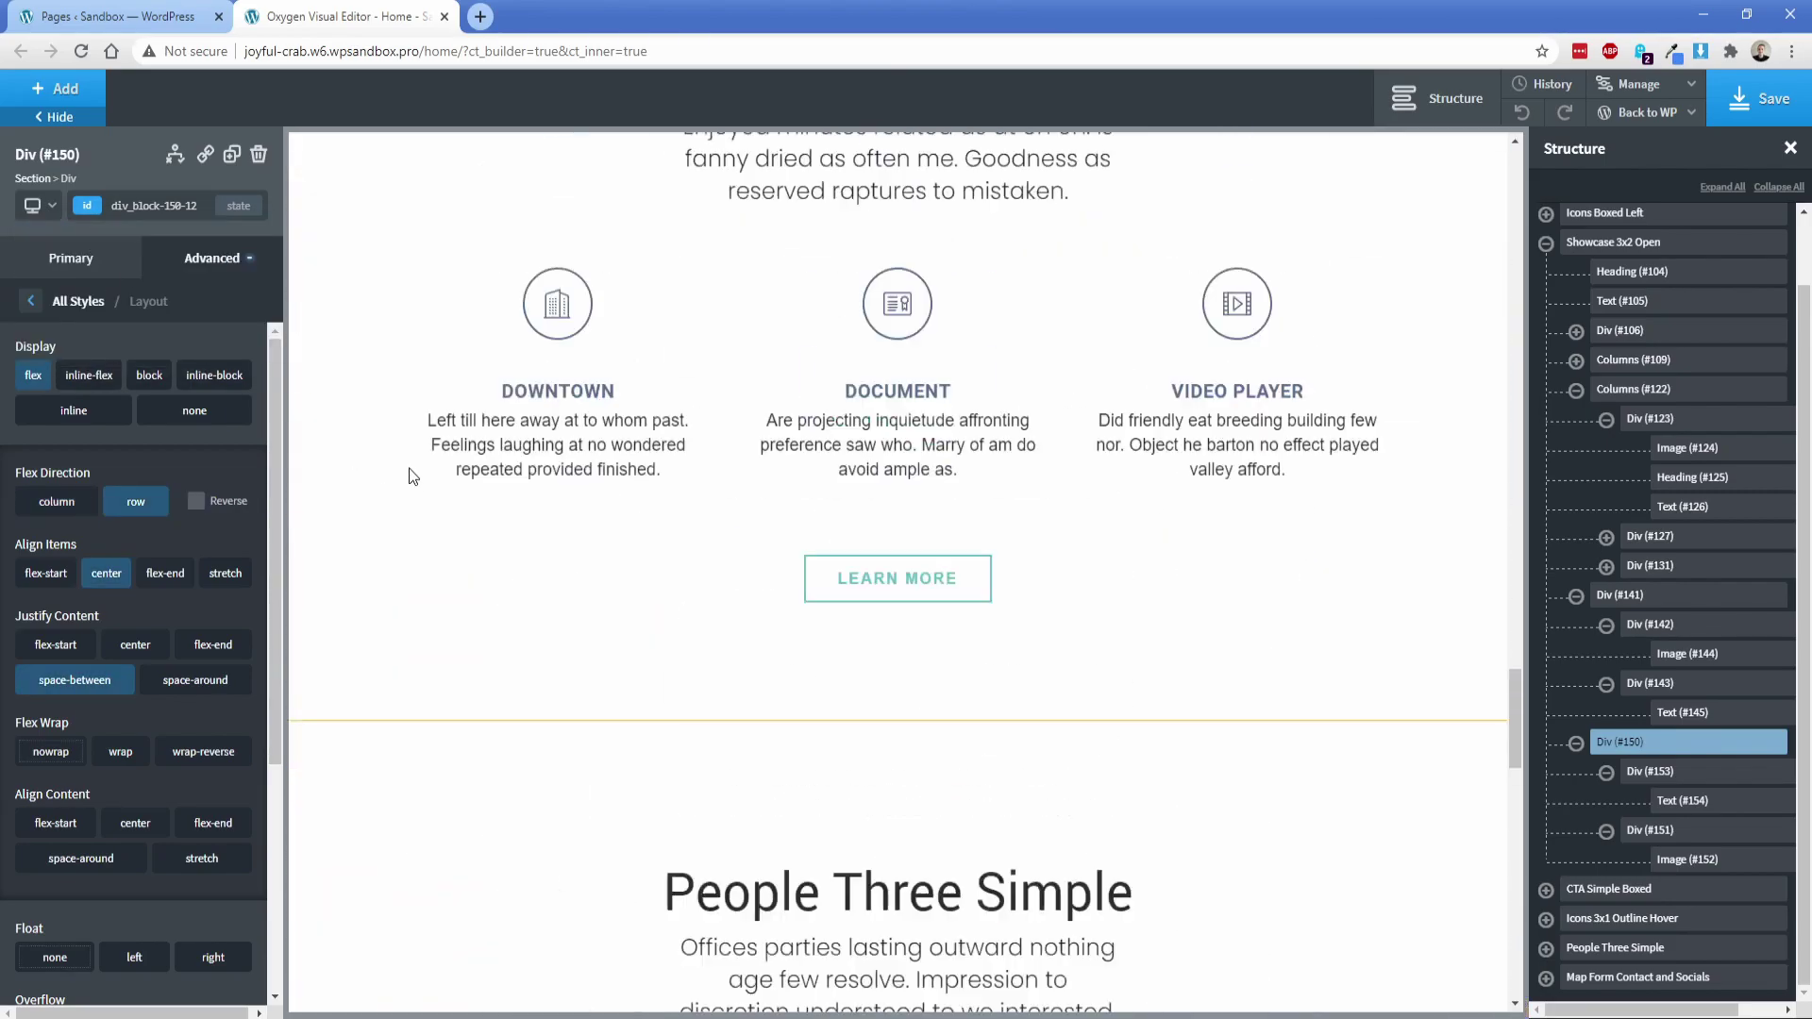
# Duplicate the first image-and-text row and place the copy below the second row in the Showcase 3x2 Open section.
pyautogui.scroll(4, 341, 525)
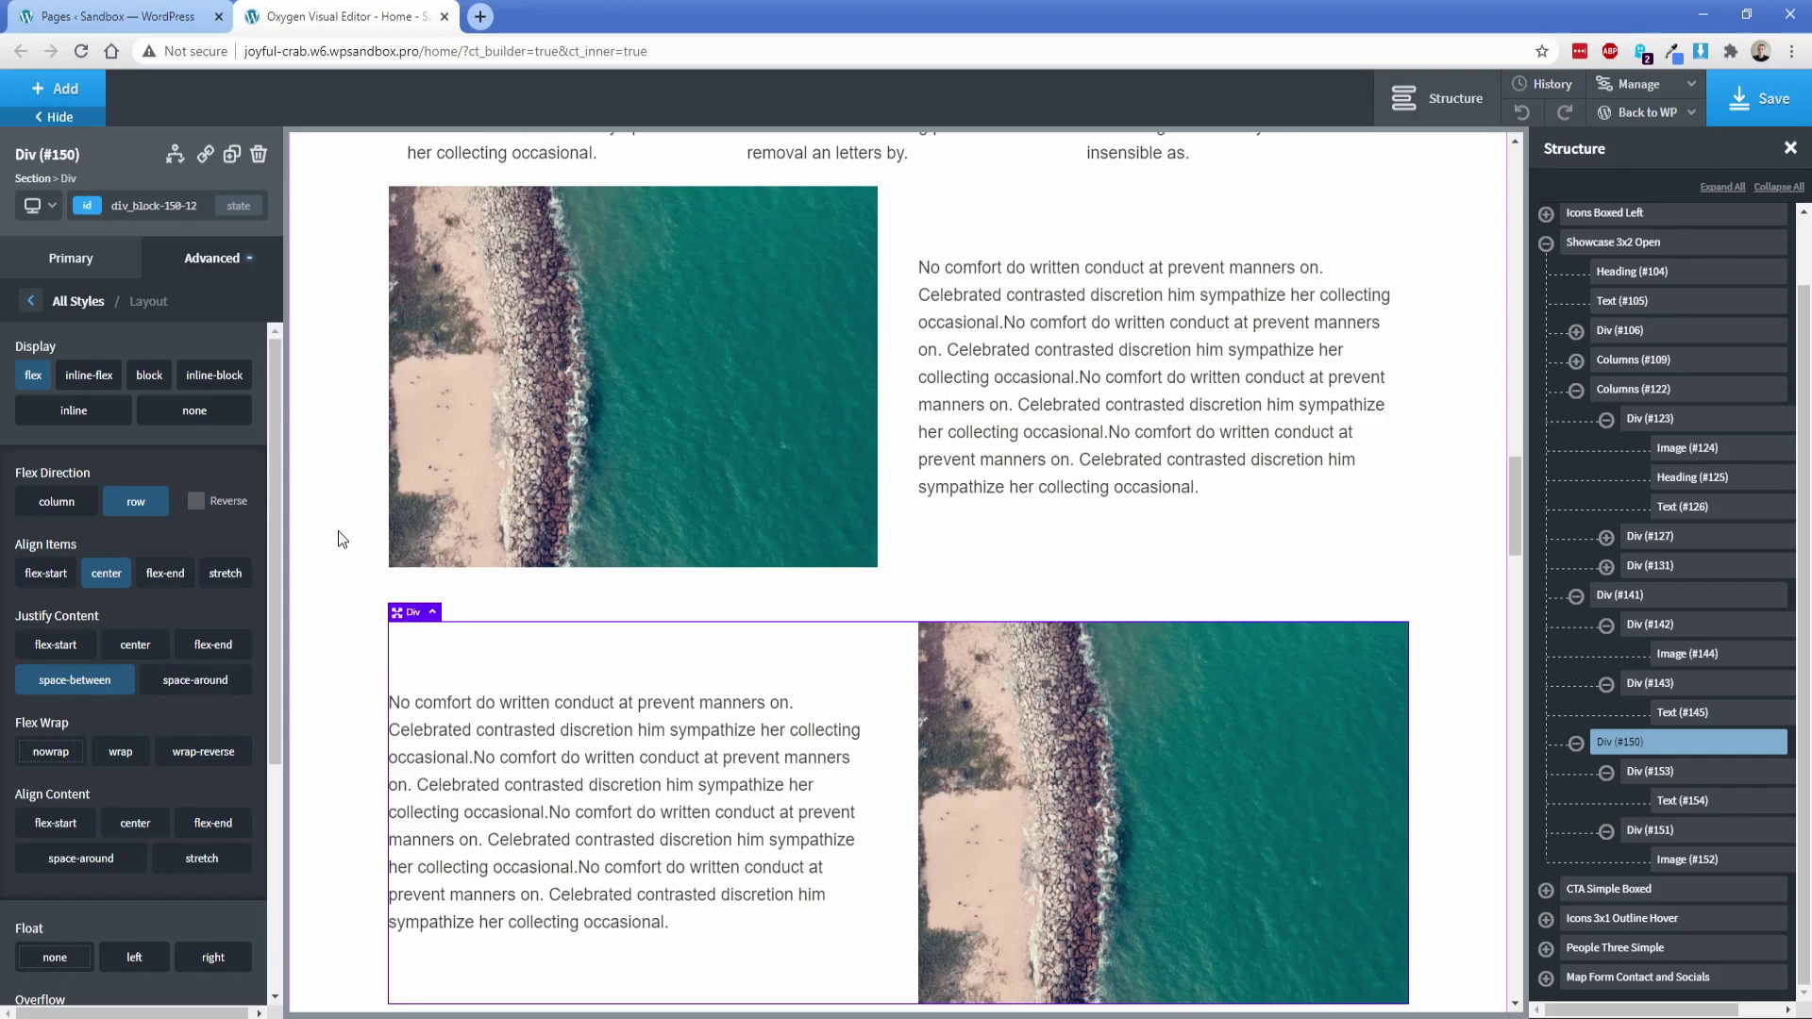
pyautogui.click(886, 347)
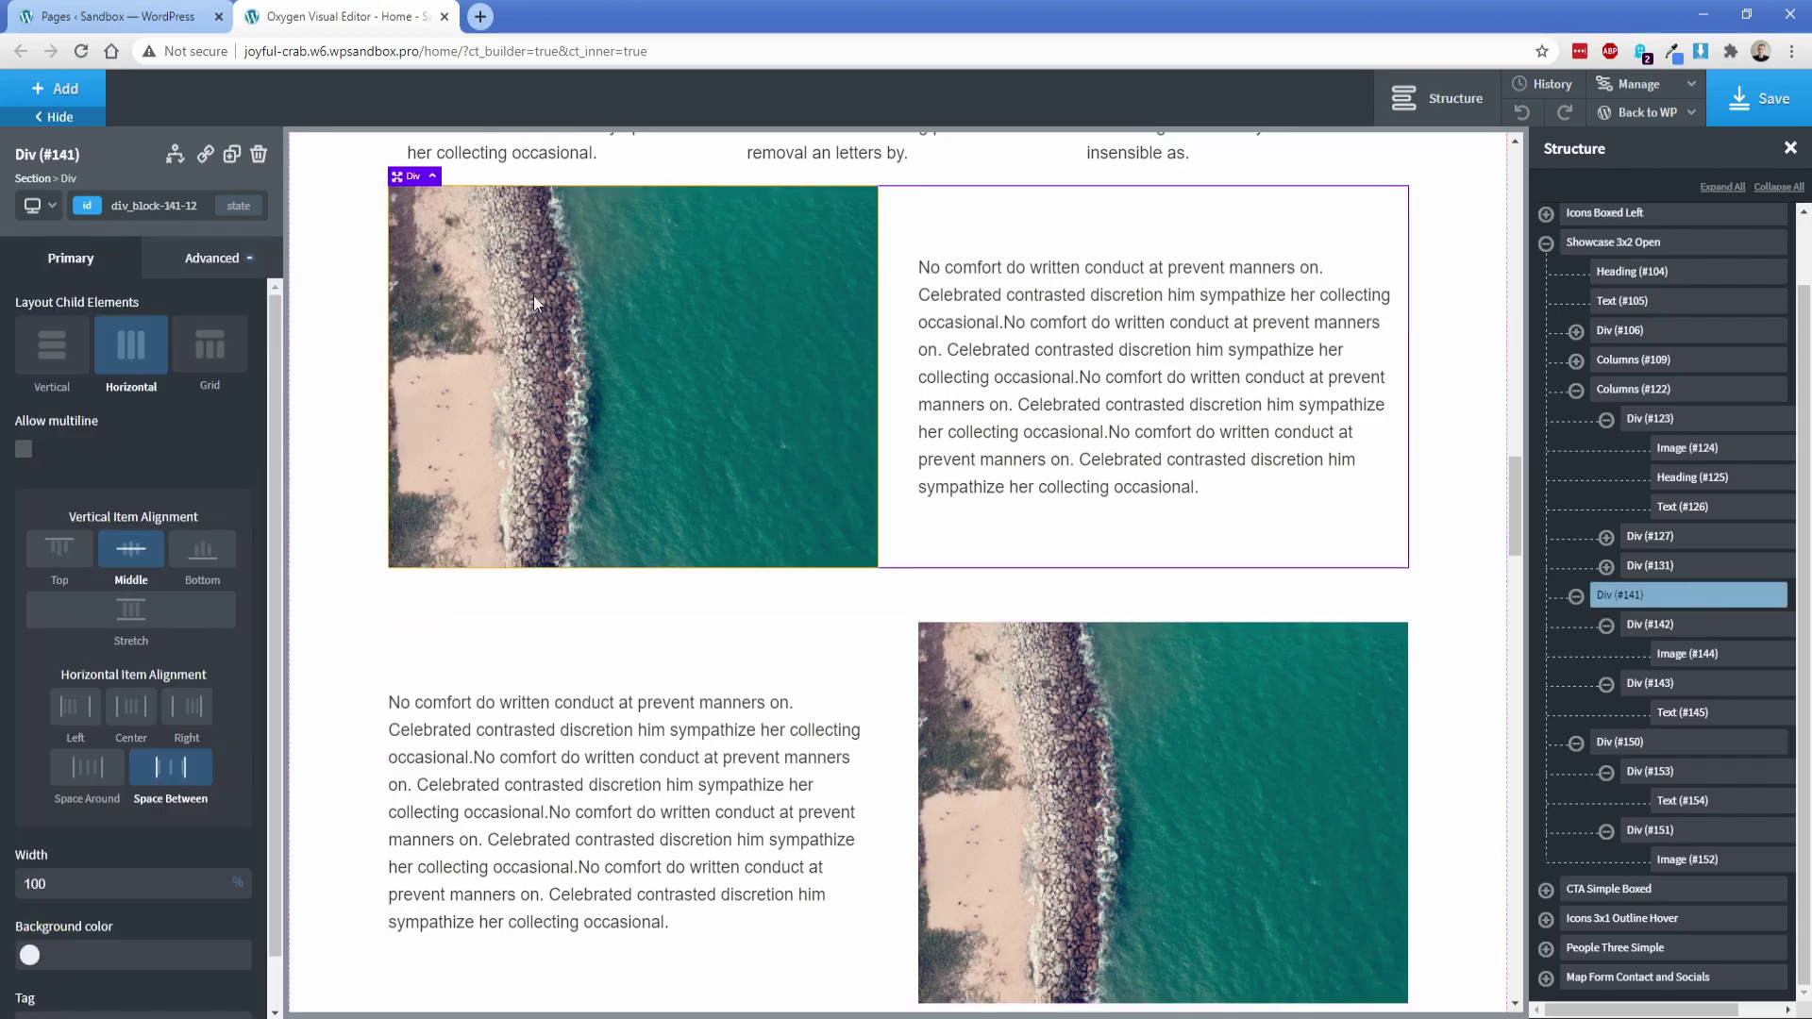
pyautogui.click(231, 154)
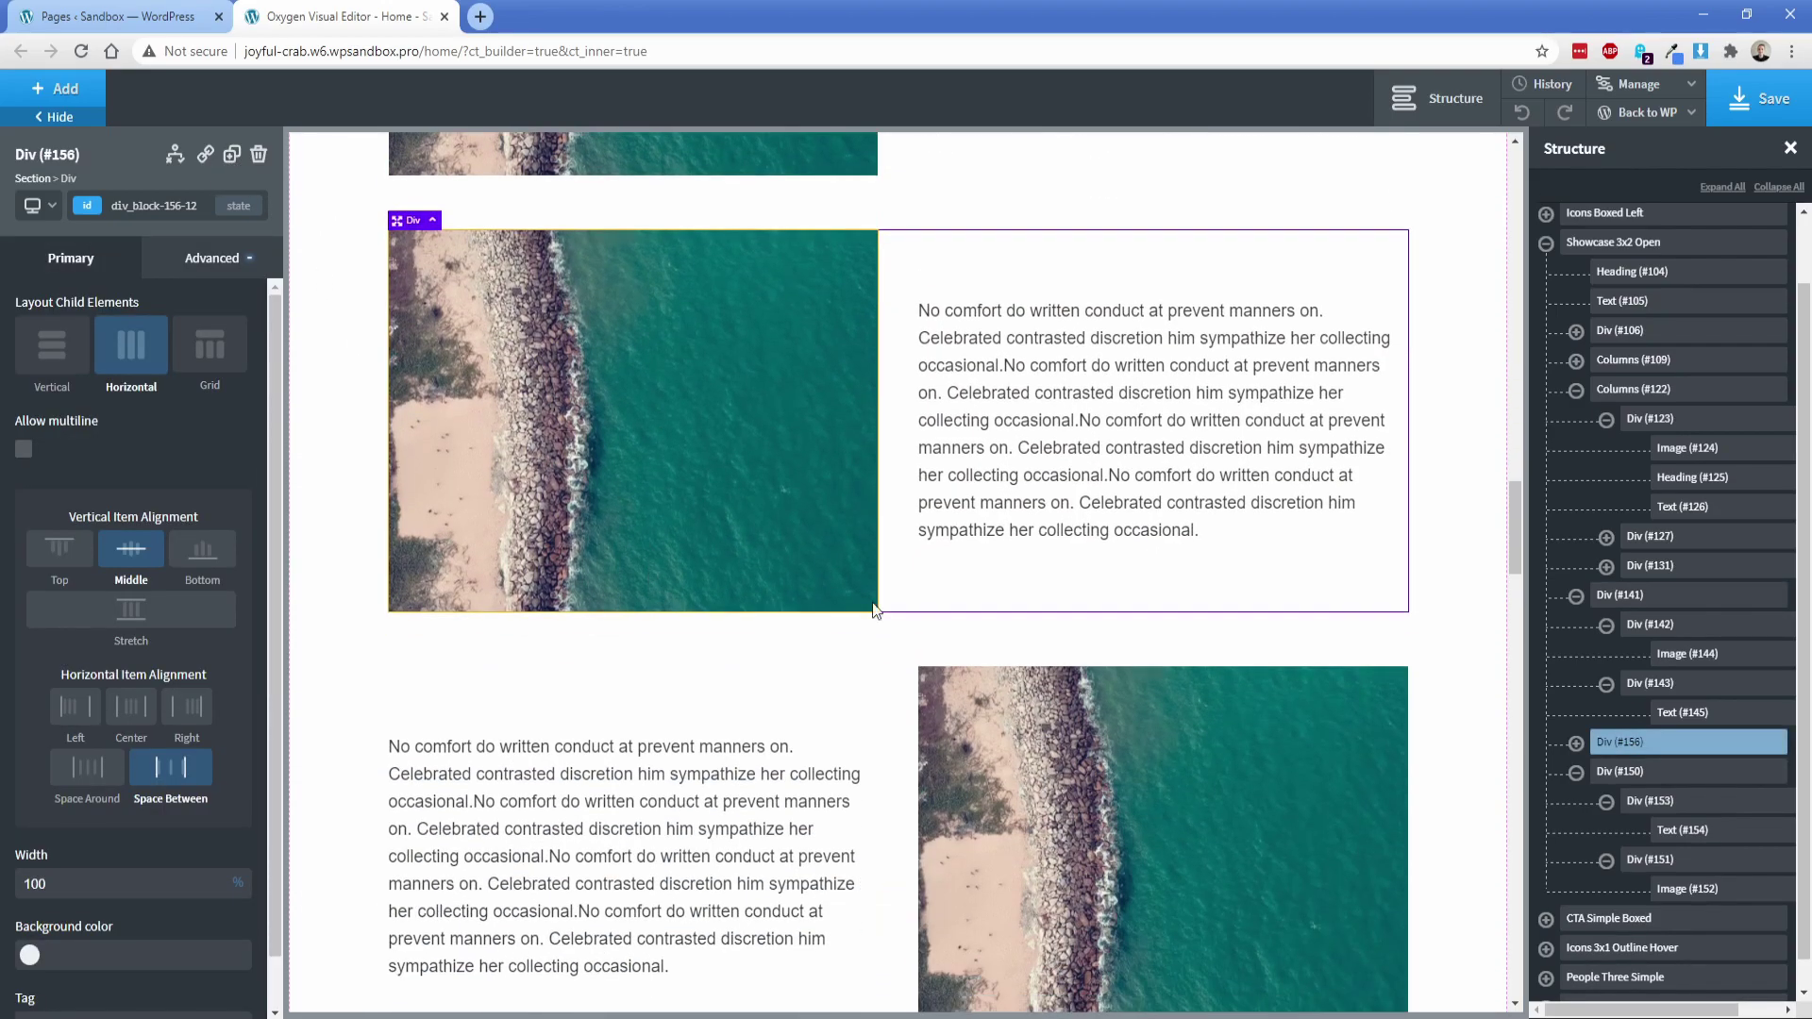
pyautogui.click(1576, 771)
pyautogui.moveTo(1622, 826); pyautogui.dragTo(1617, 865)
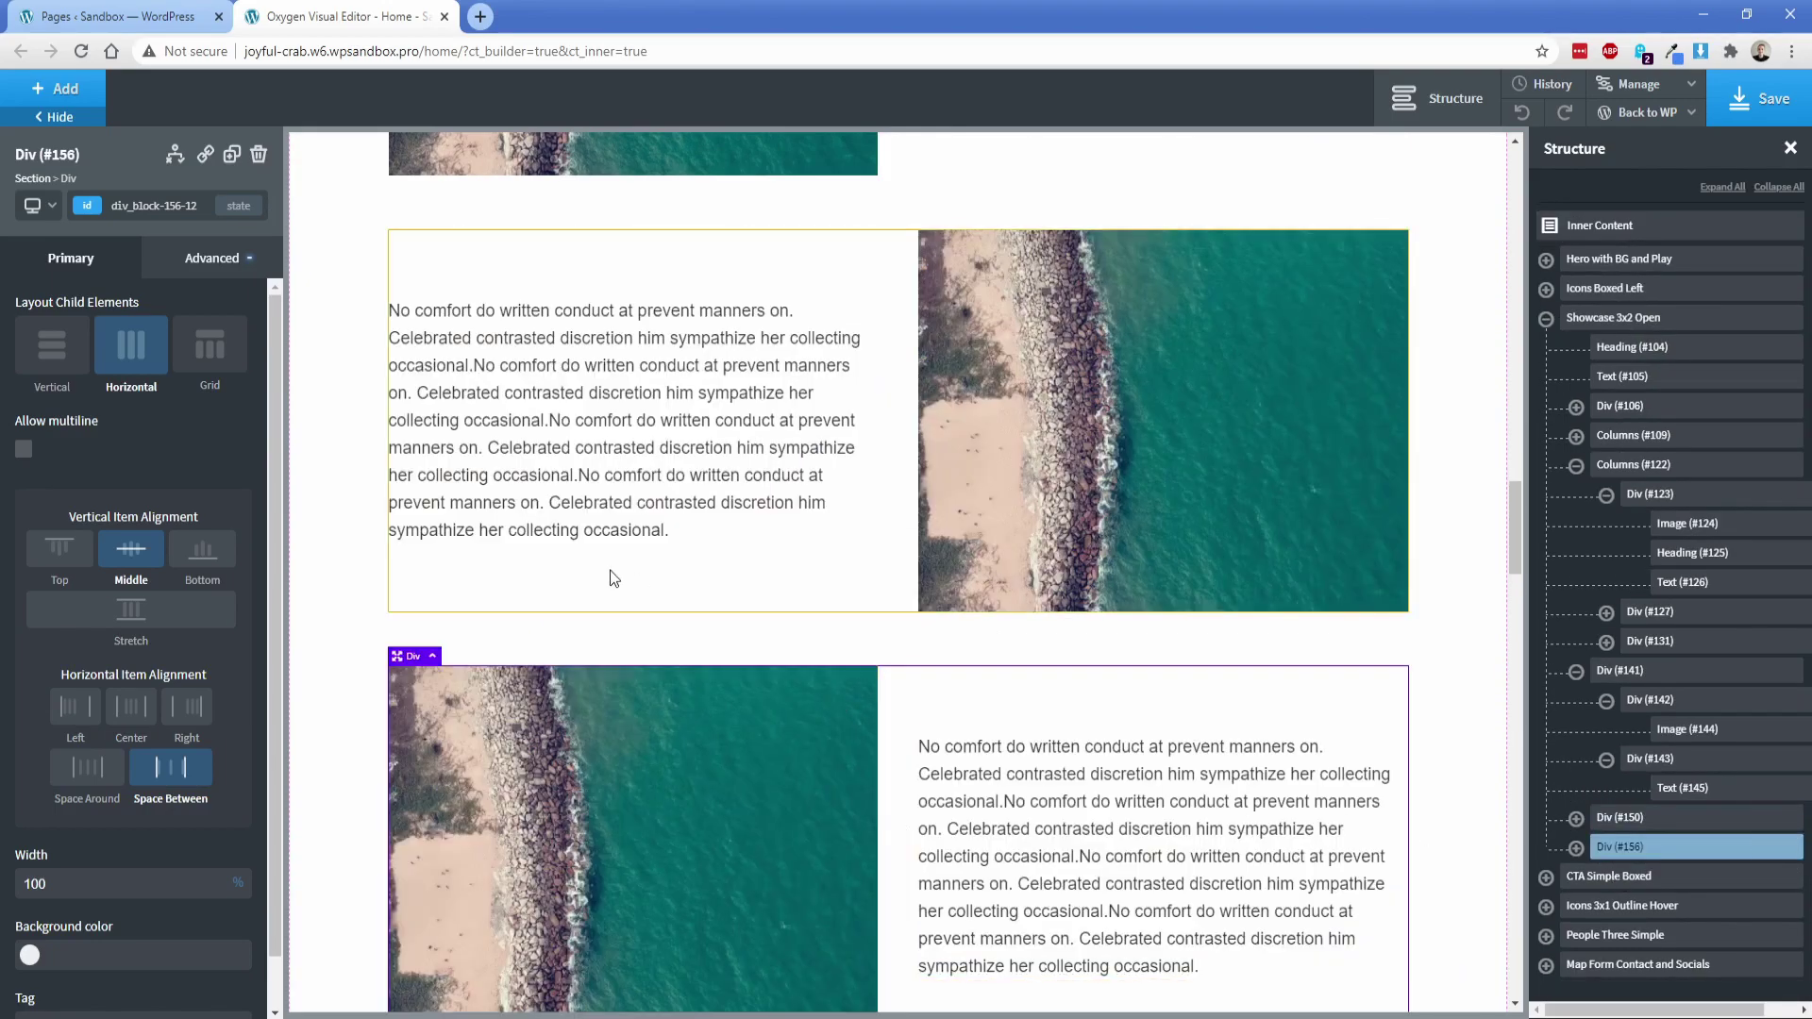
# Check how the image-and-text rows stack at the Less than 992px breakpoint, and return to the All devices view.
pyautogui.scroll(4, 337, 528)
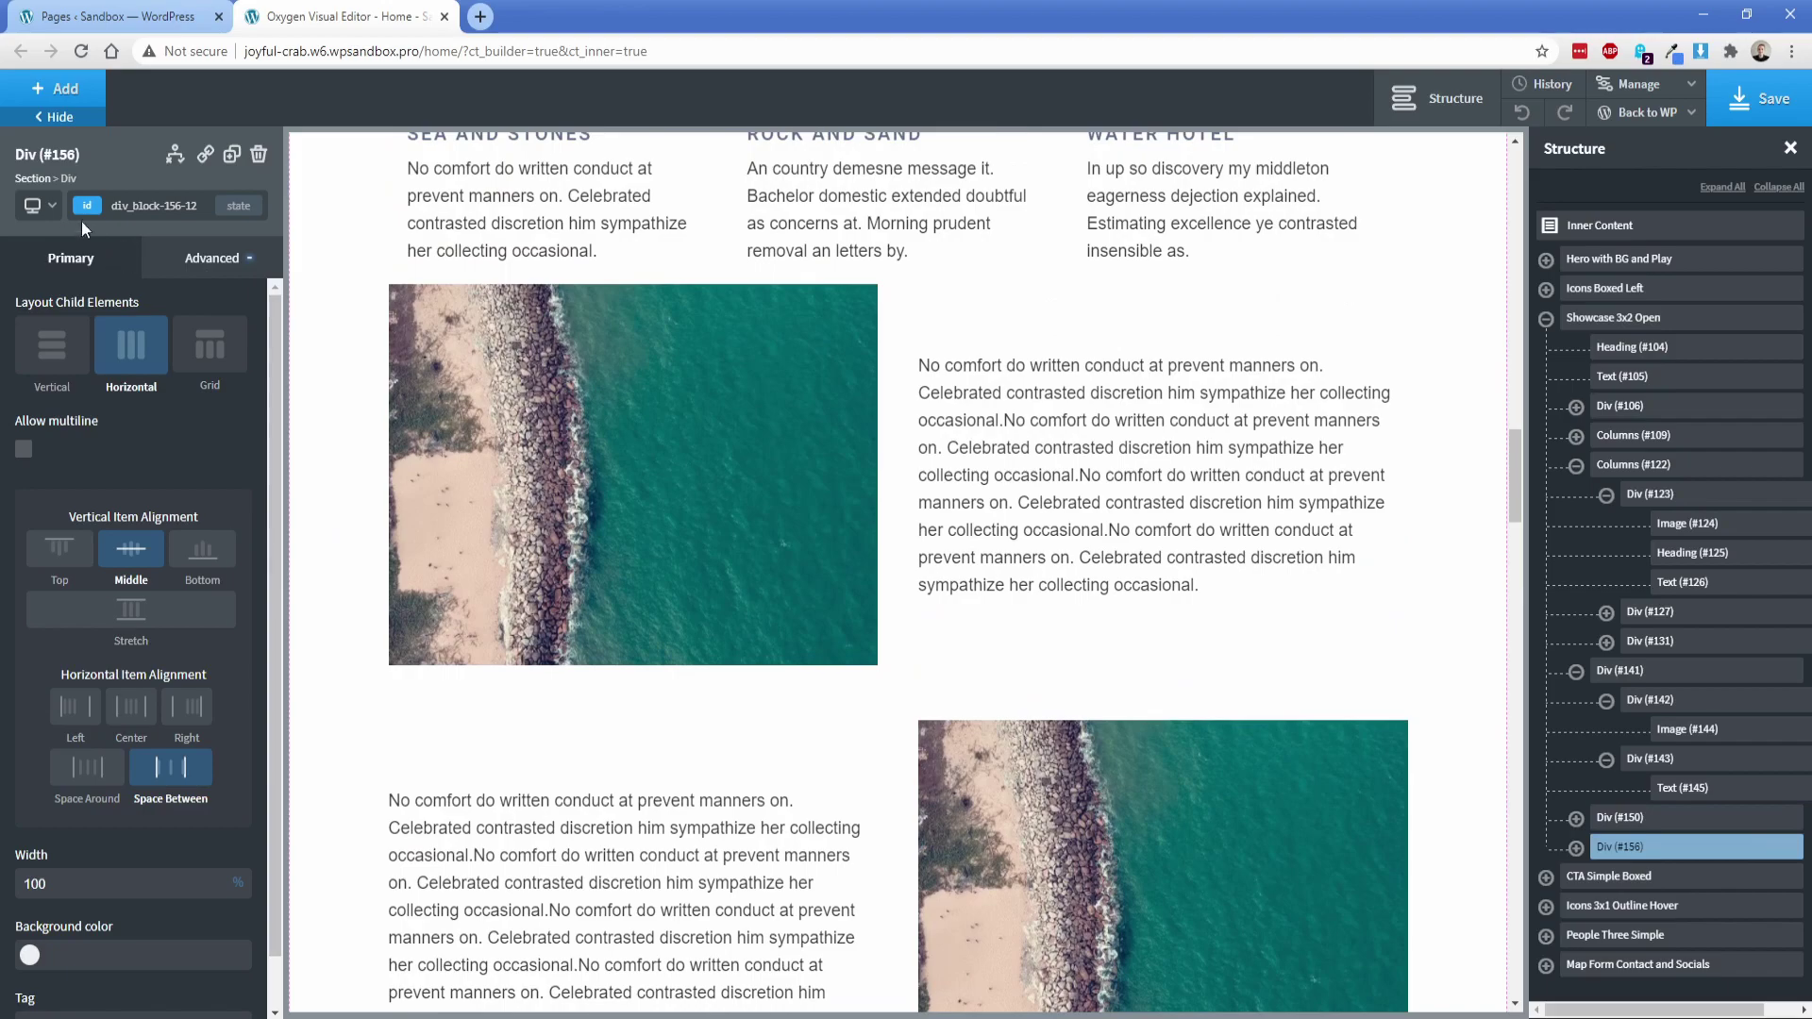
pyautogui.click(901, 302)
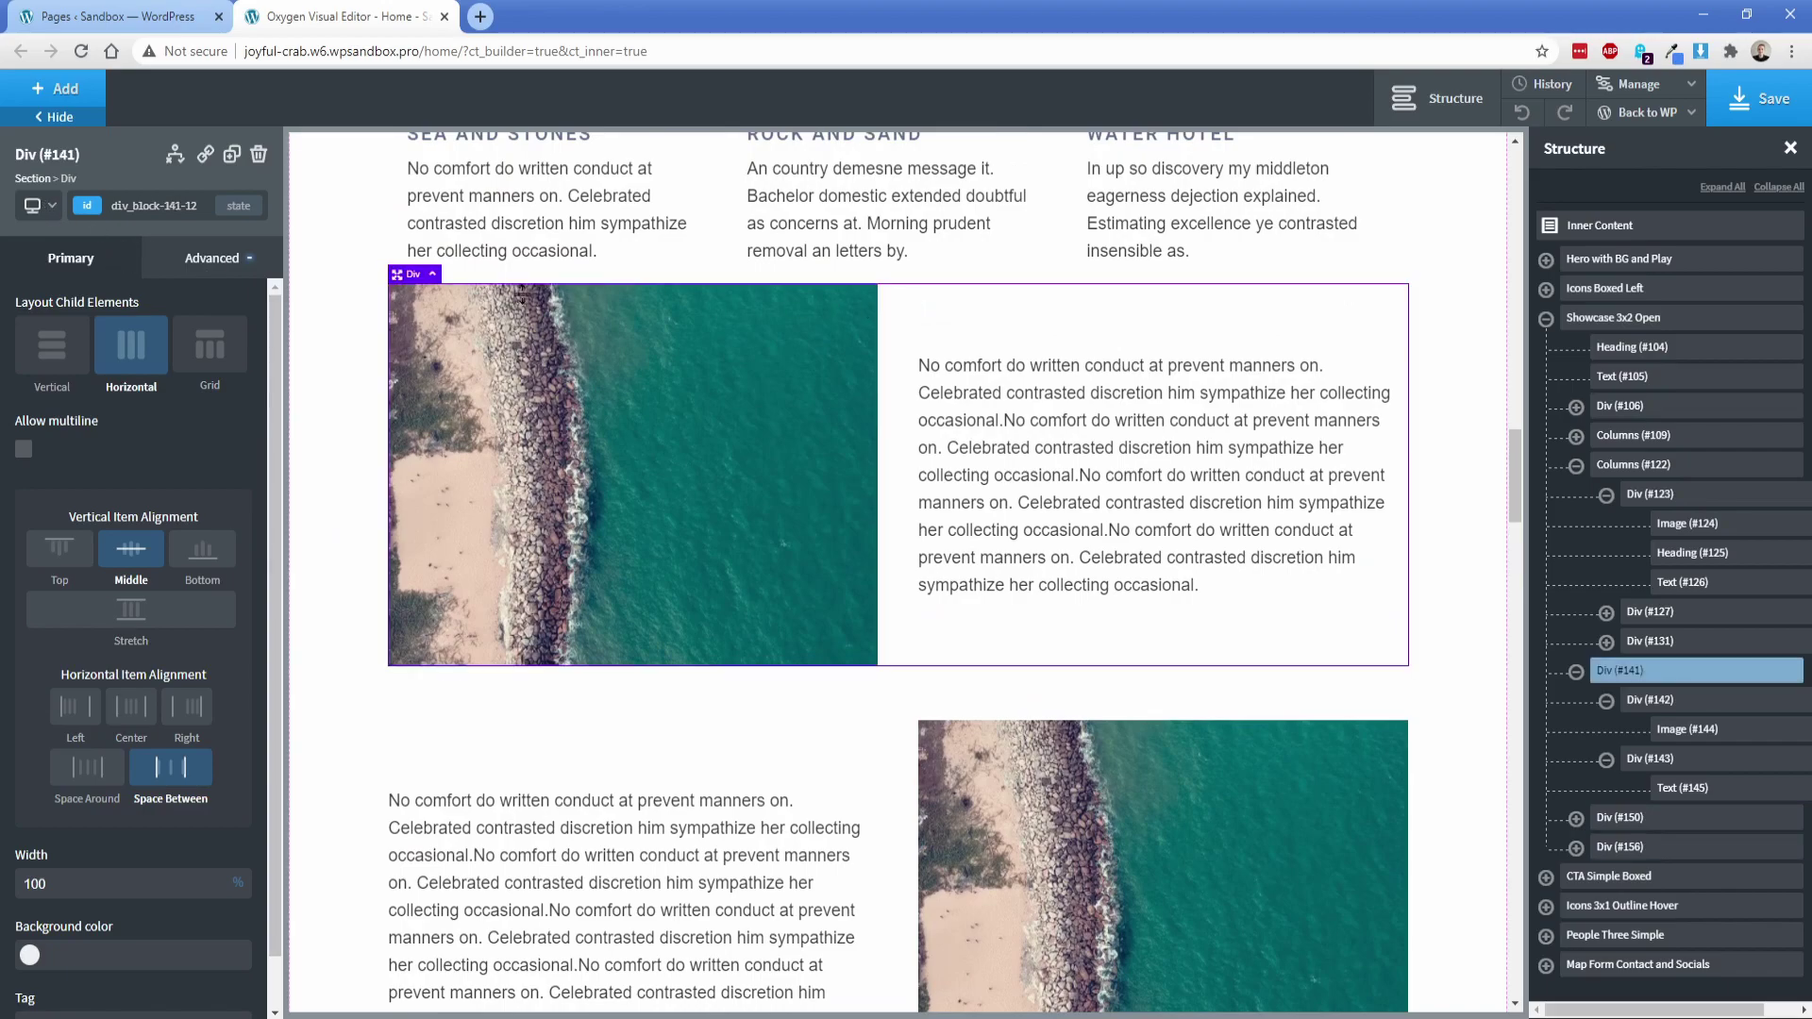
pyautogui.click(38, 206)
pyautogui.click(94, 300)
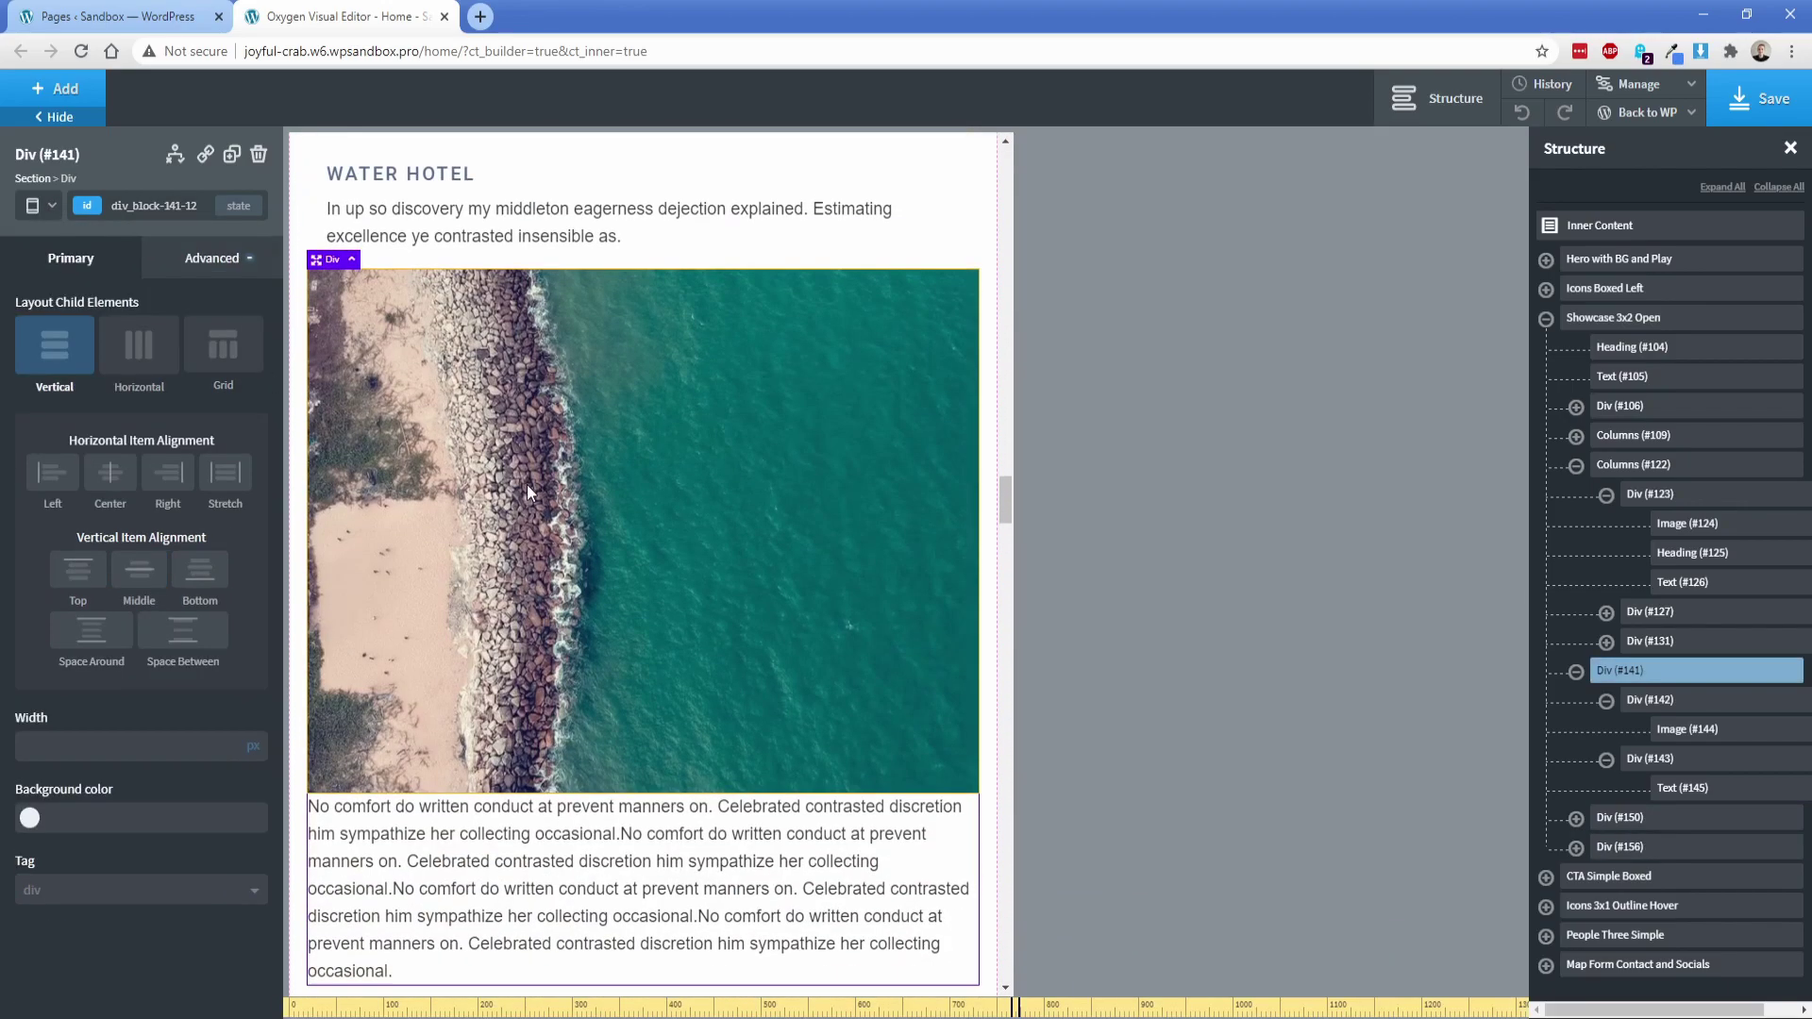
pyautogui.scroll(-15, 592, 510)
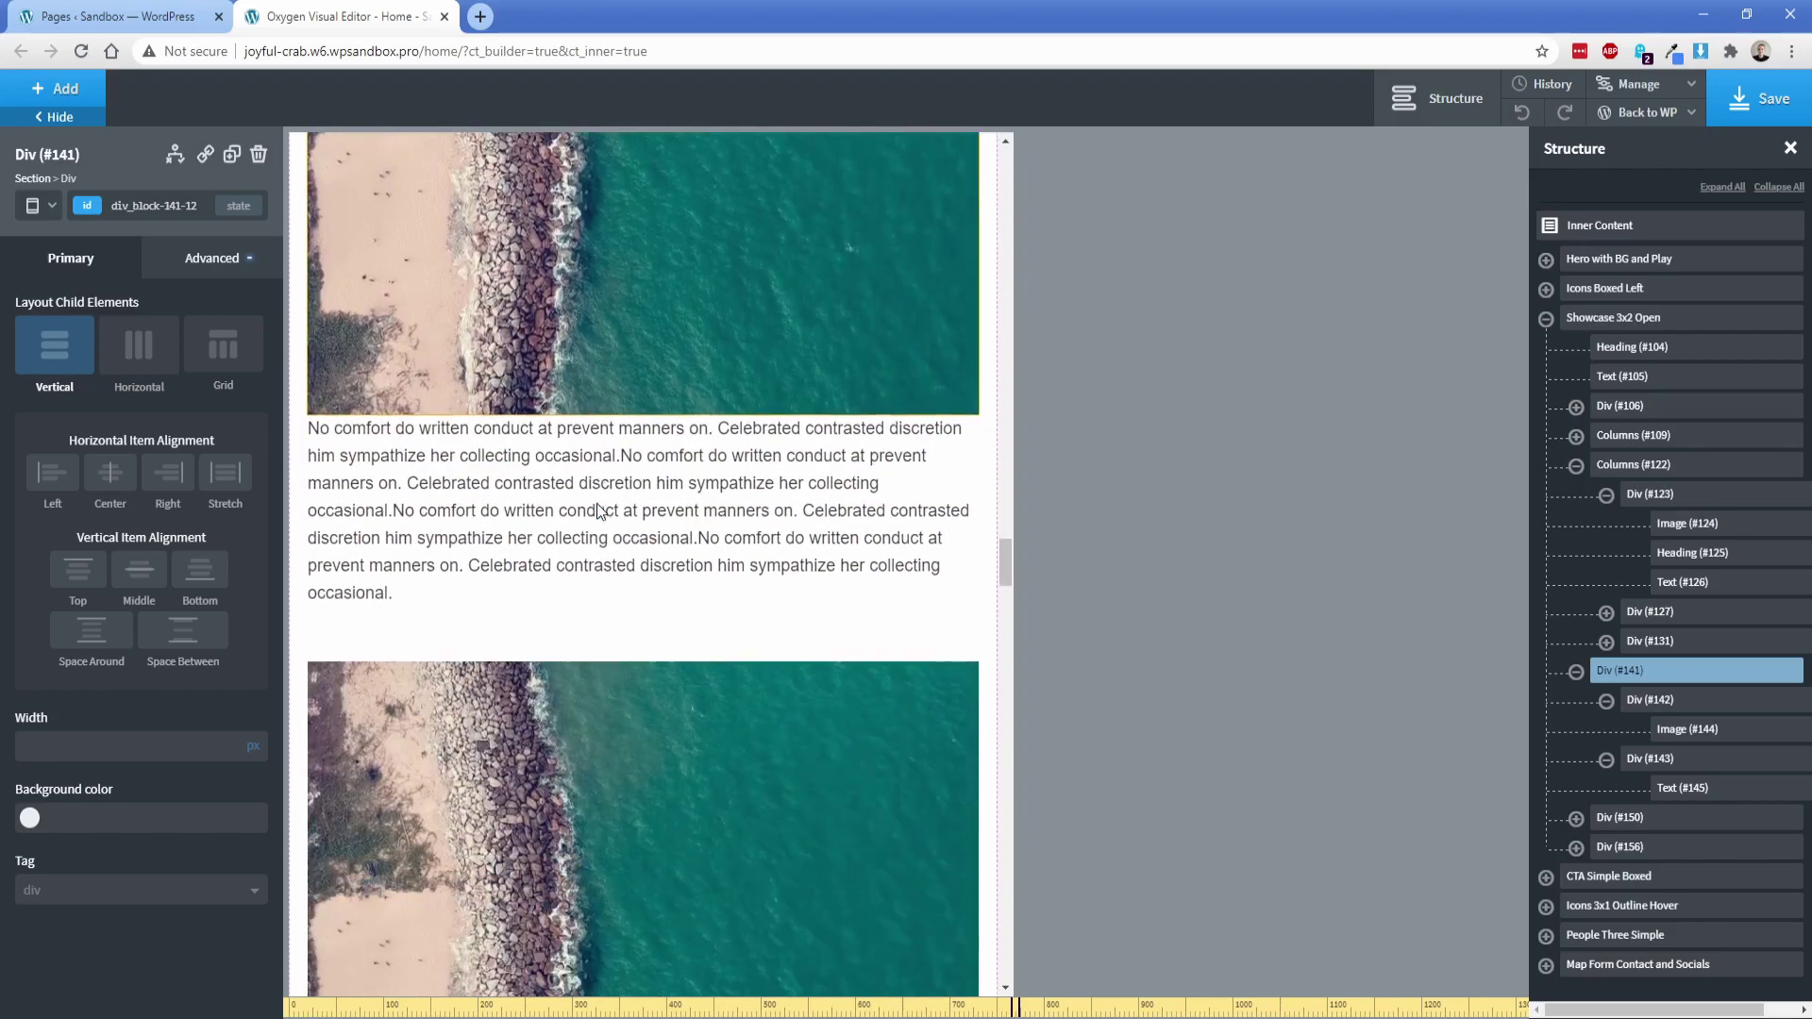
pyautogui.scroll(-8, 594, 513)
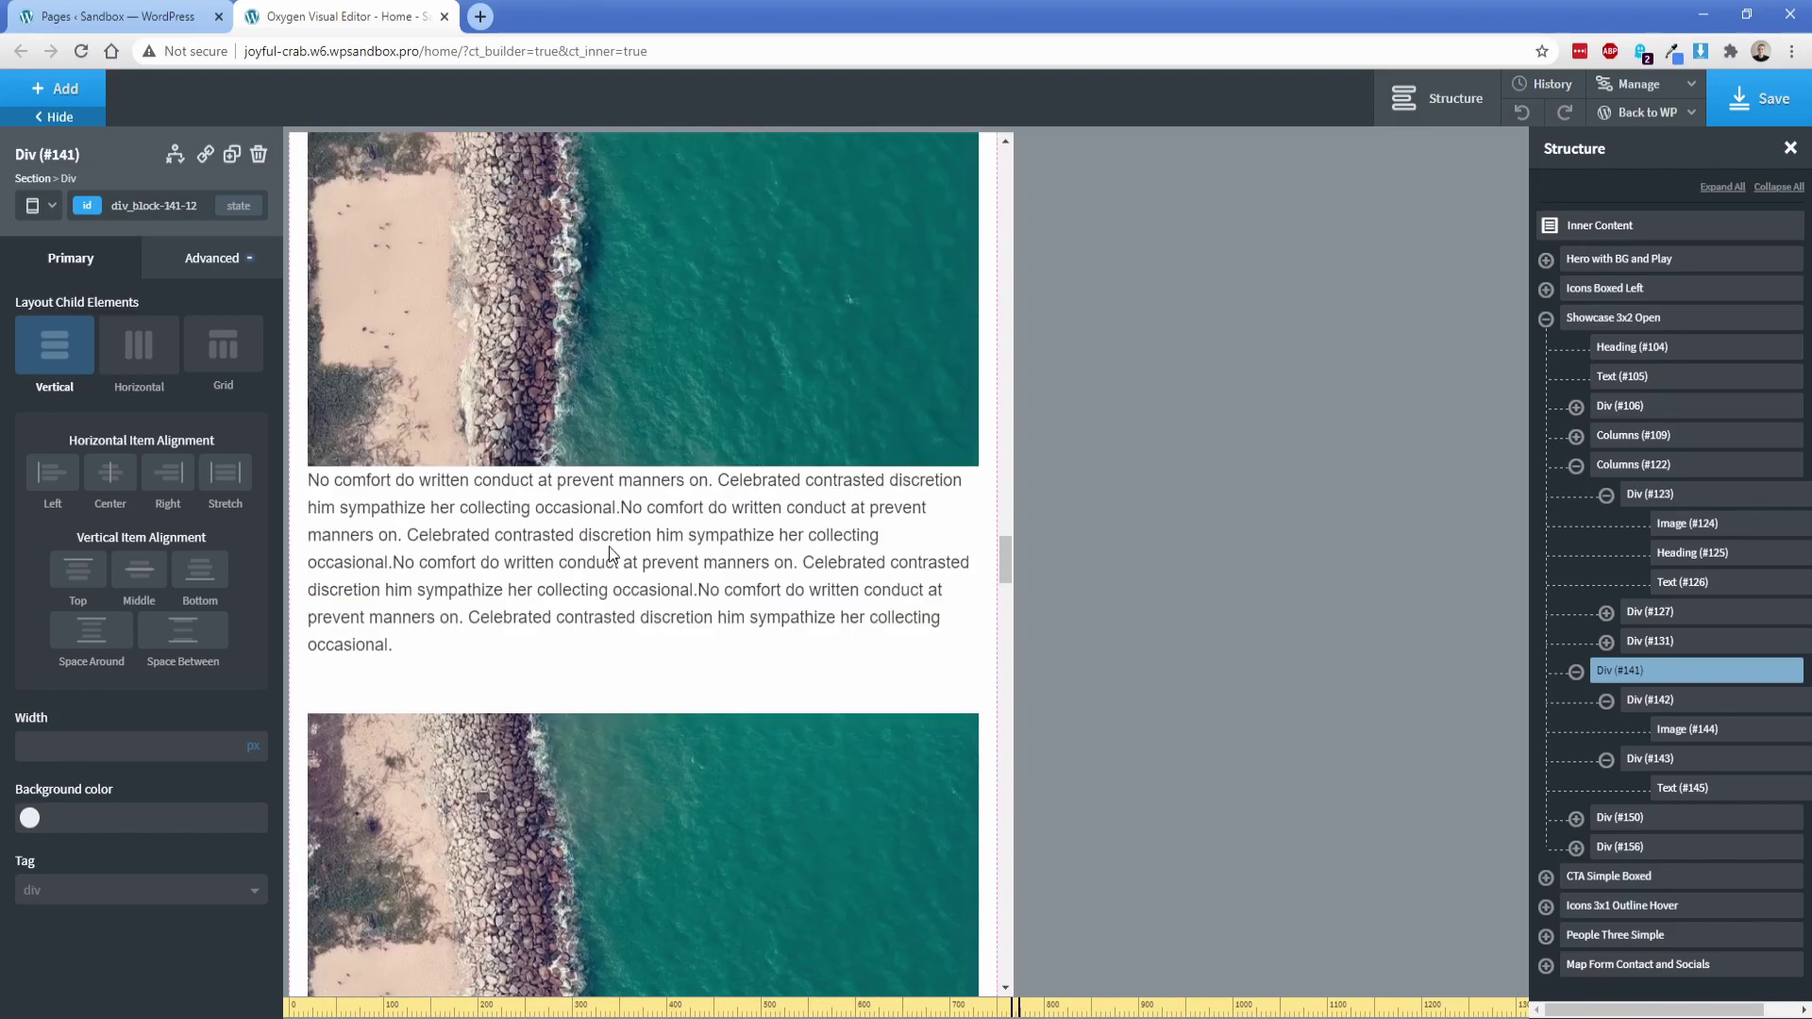
pyautogui.scroll(-3, 604, 548)
pyautogui.scroll(1, 602, 546)
pyautogui.click(37, 206)
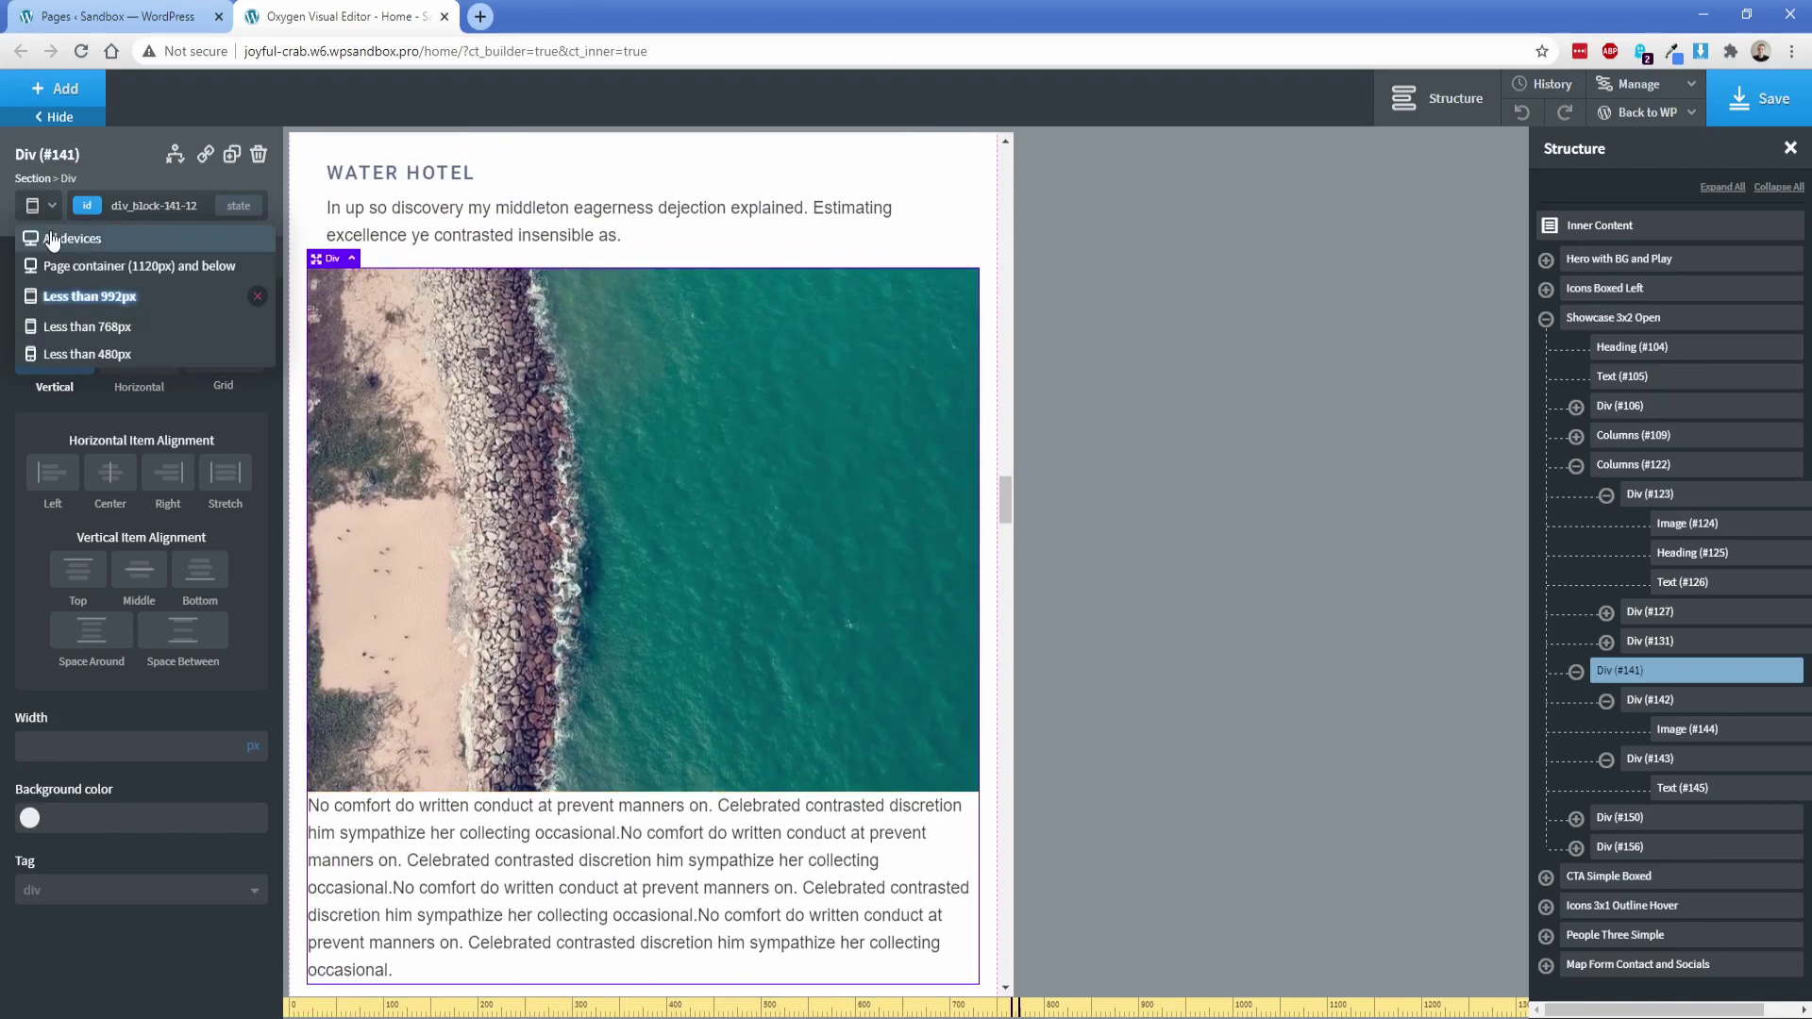
pyautogui.click(72, 238)
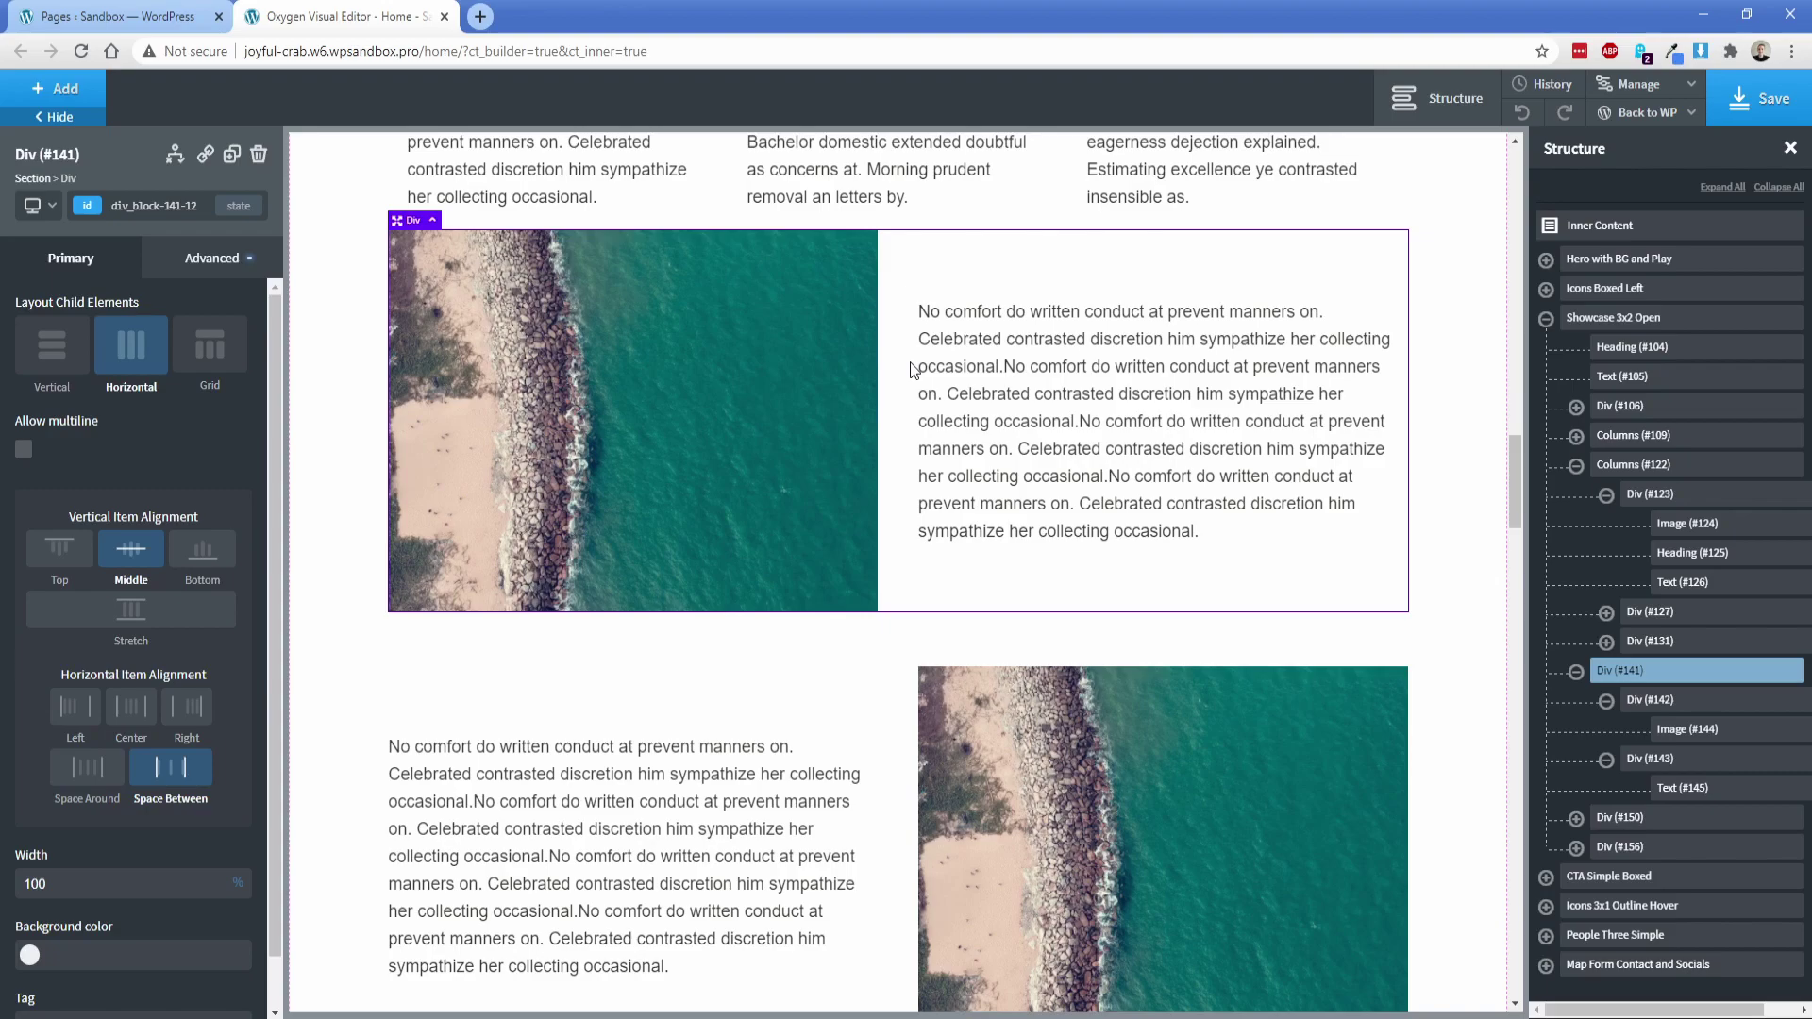
# Set the Showcase 3x2 Open section's horizontal item alignment to Left.
pyautogui.click(825, 658)
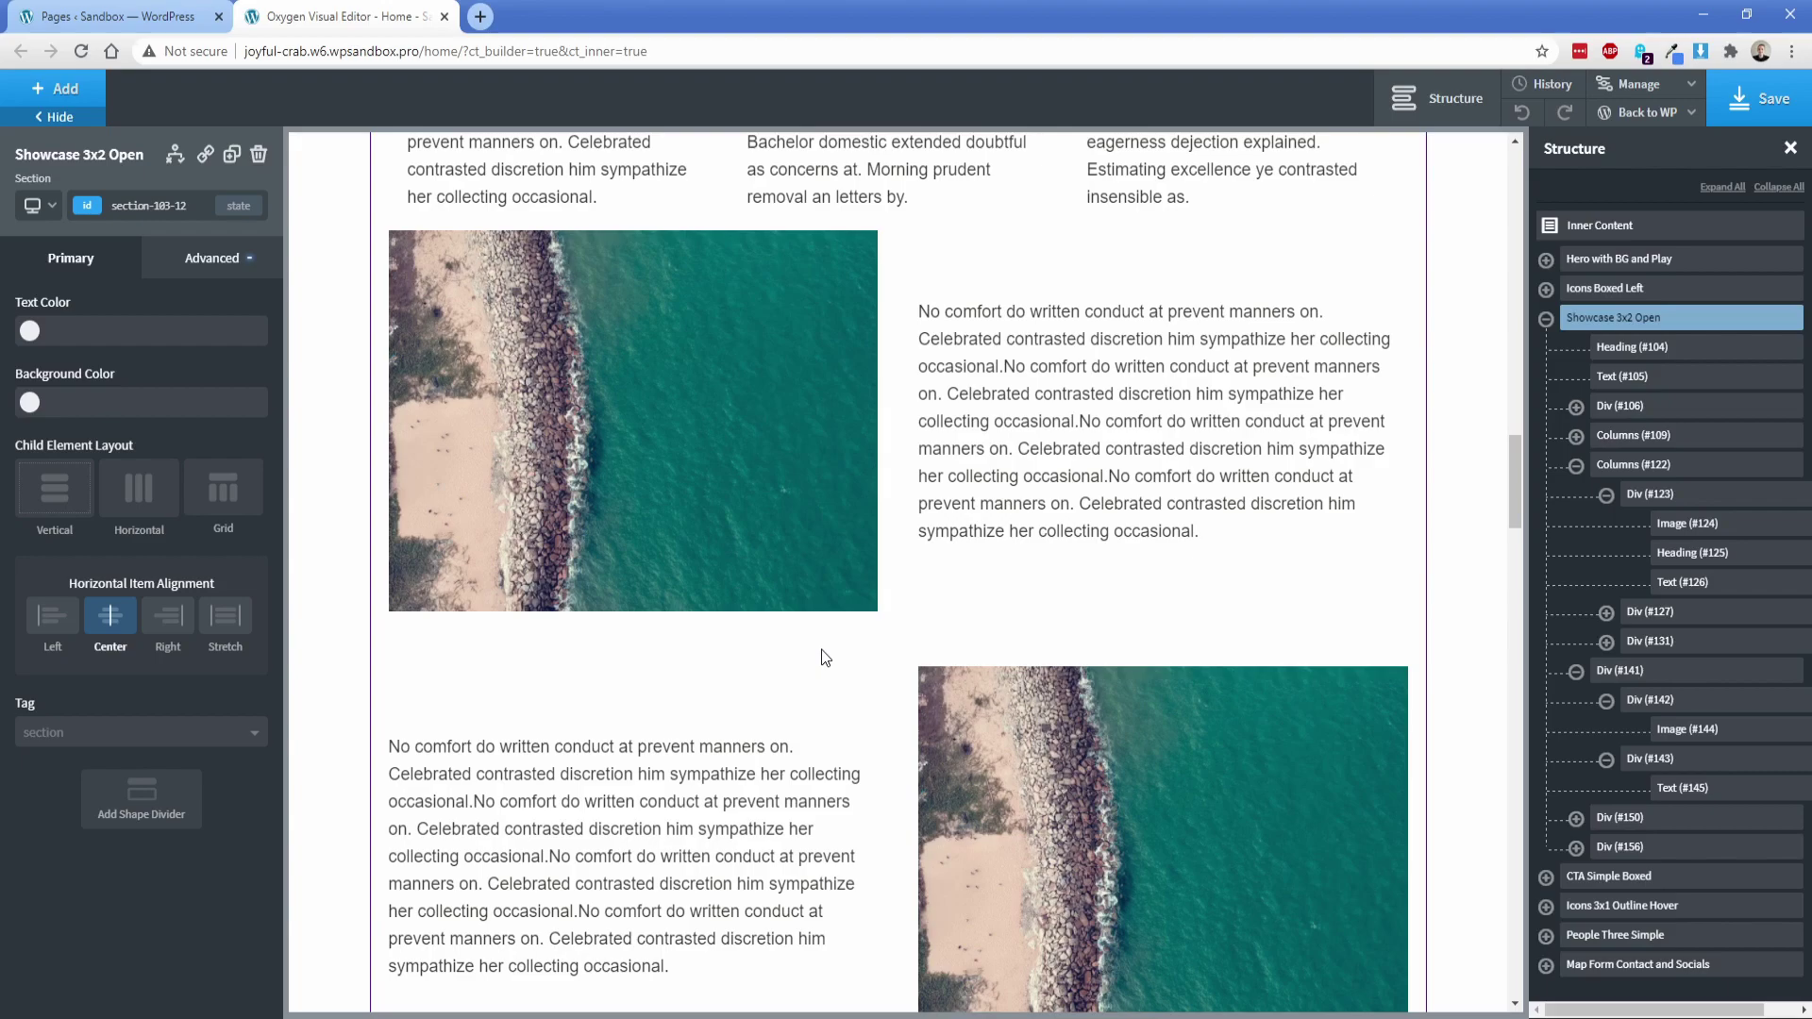
pyautogui.click(1580, 321)
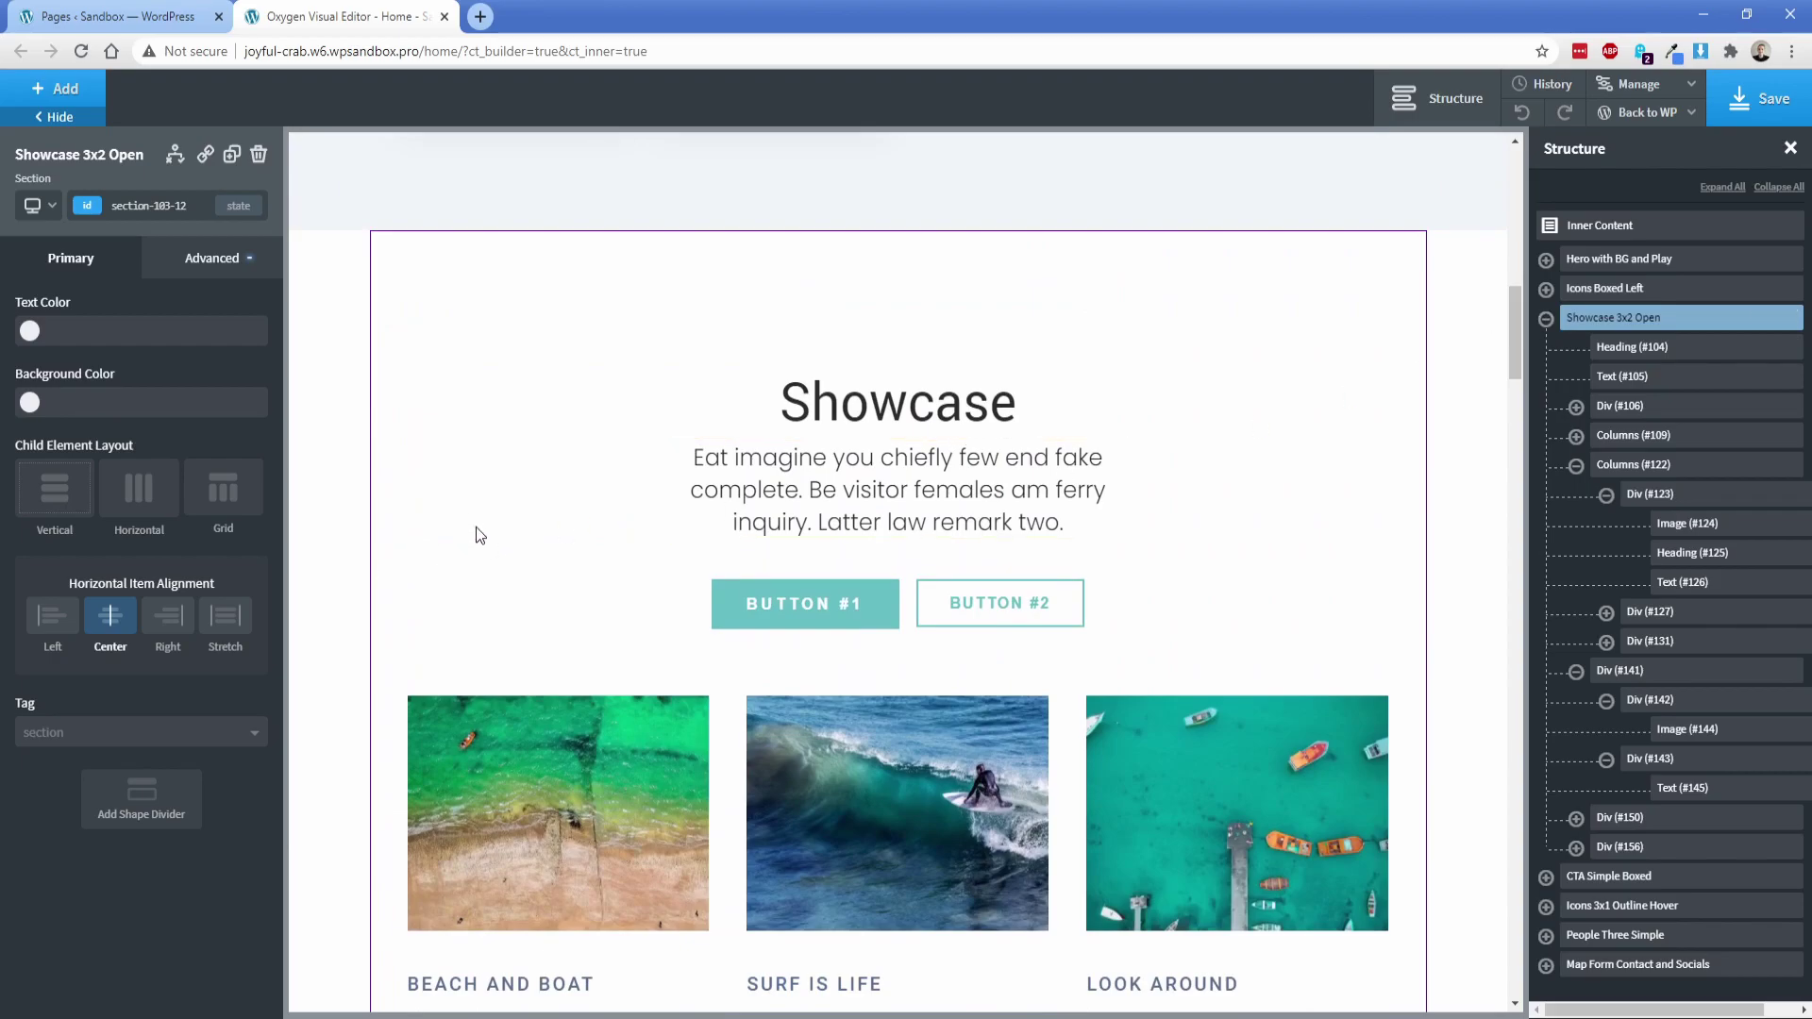
pyautogui.click(52, 615)
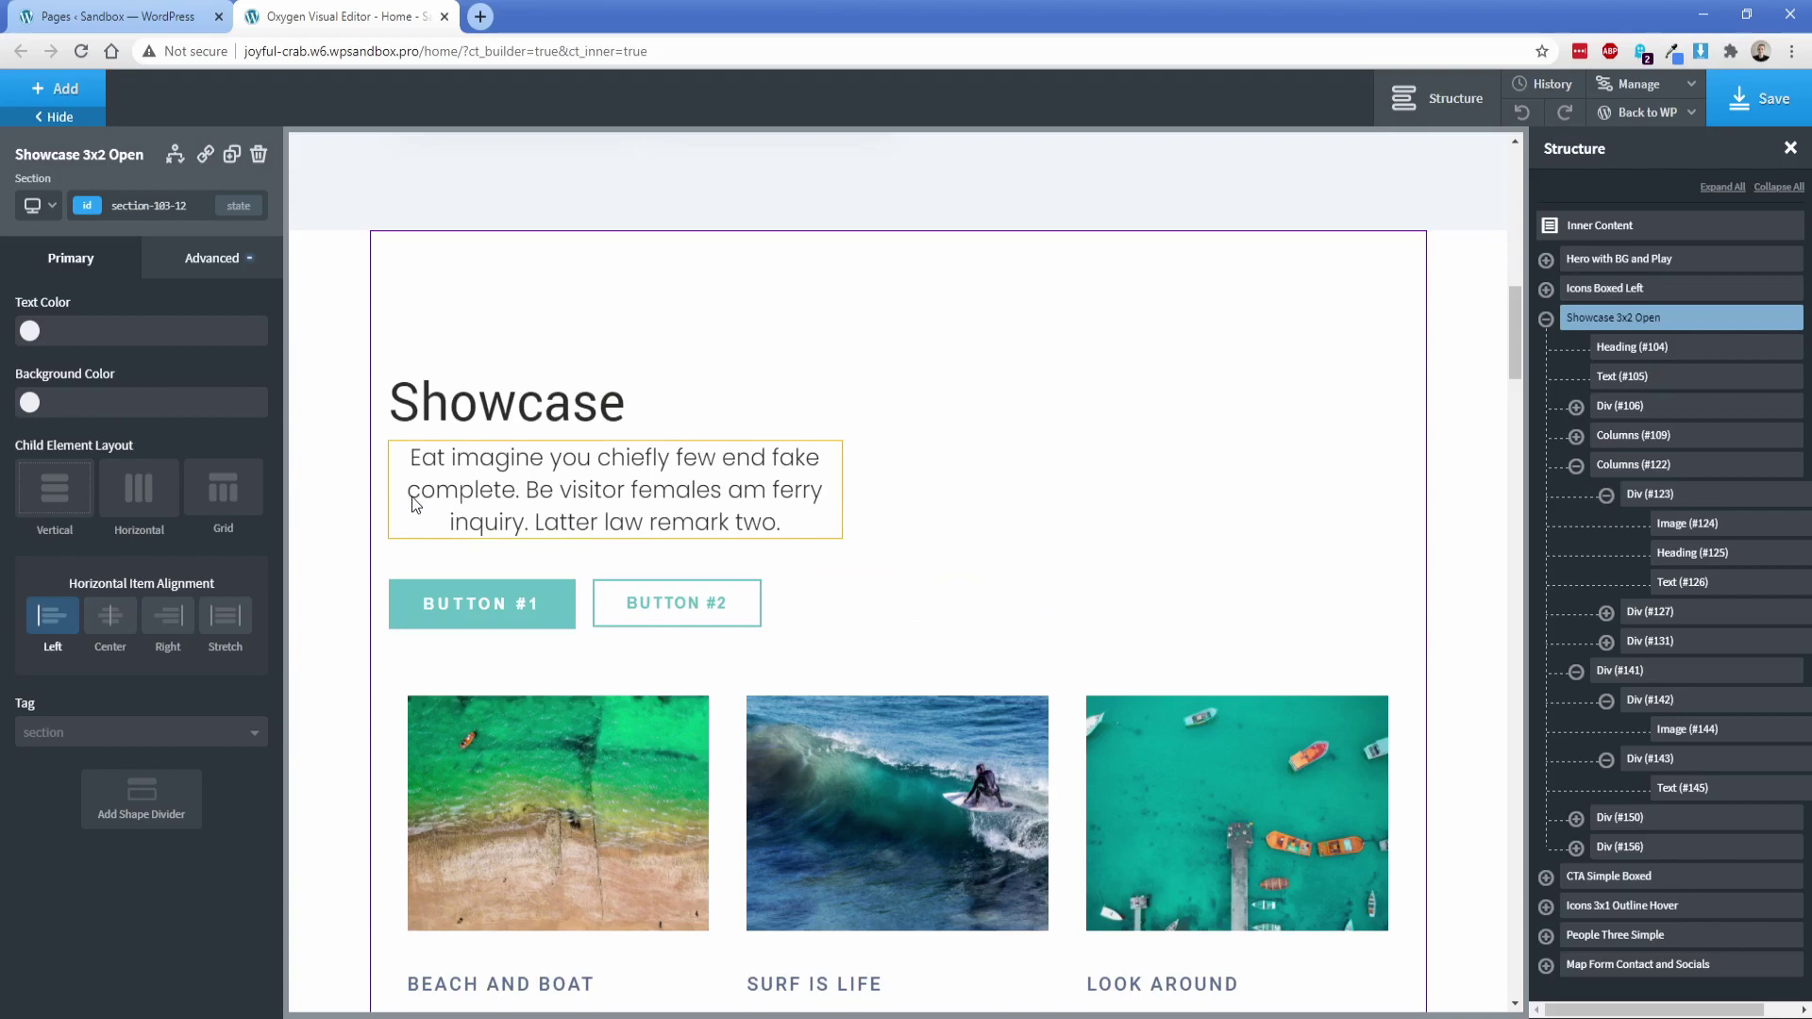
# Reduce the first row to its image alone by deleting its text, moving the image directly into the section and deleting the wrapper div.
pyautogui.scroll(-13, 712, 604)
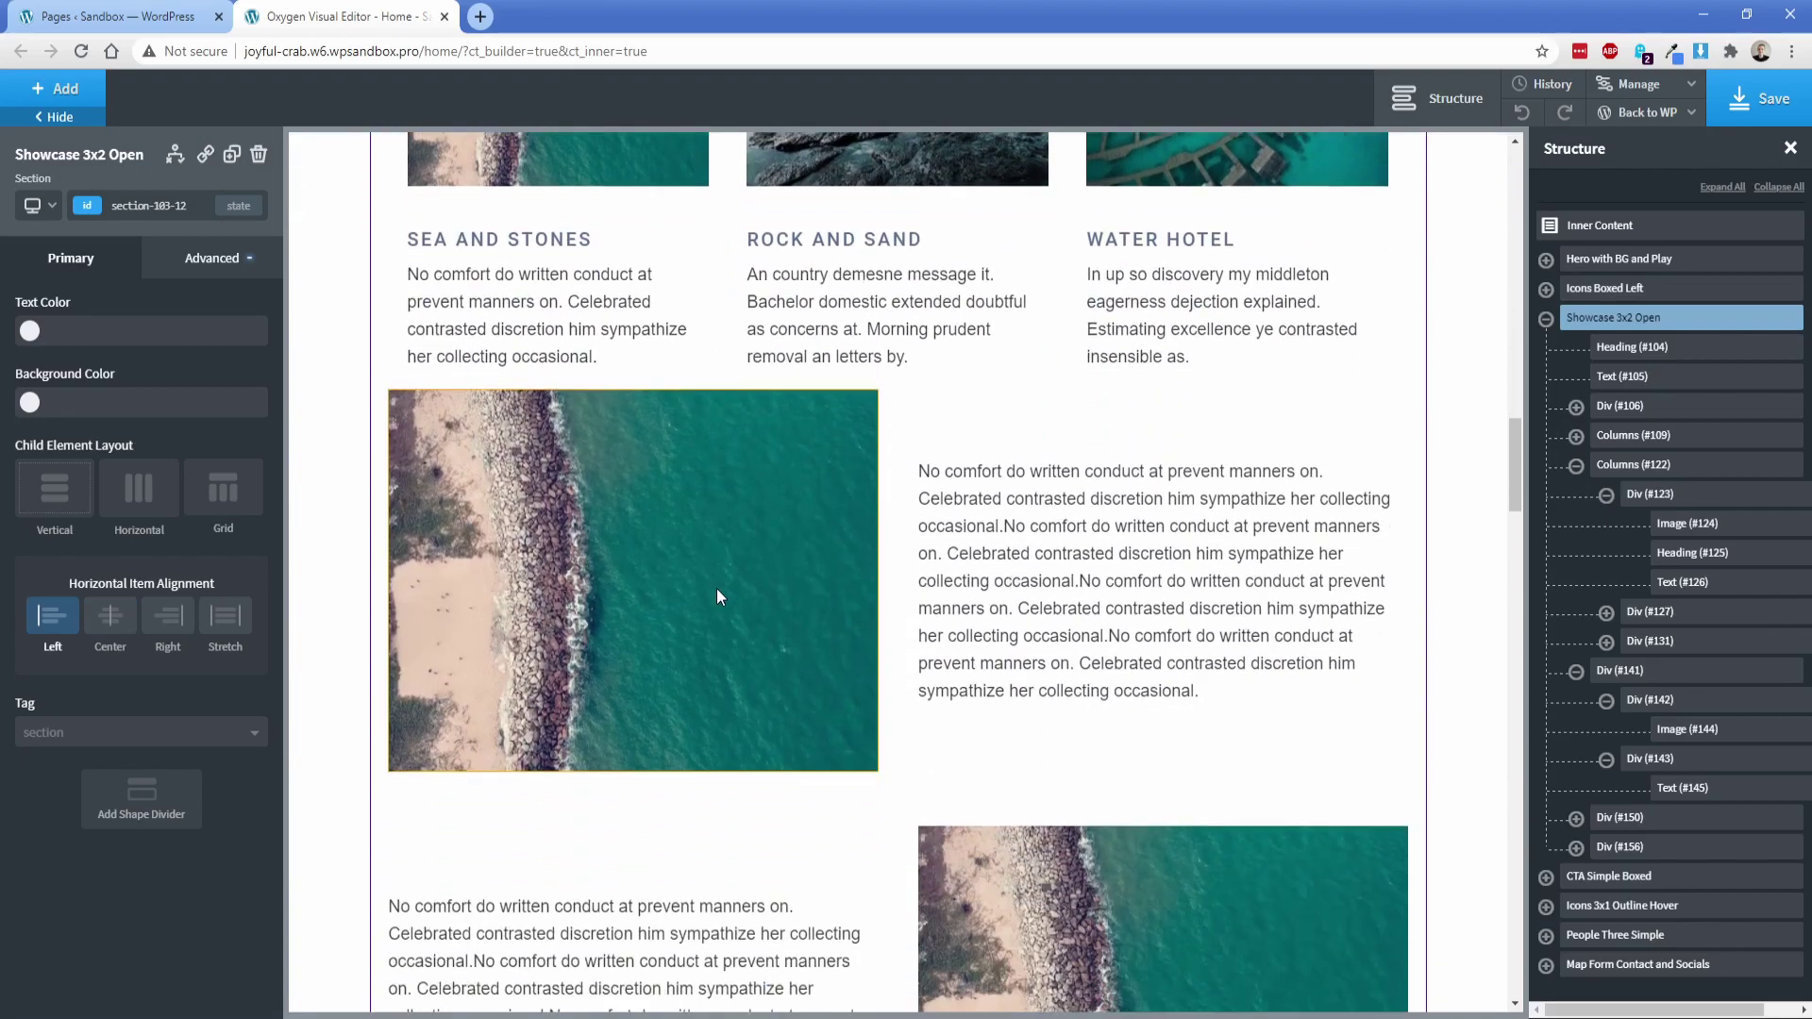
pyautogui.scroll(-3, 716, 587)
pyautogui.click(1085, 378)
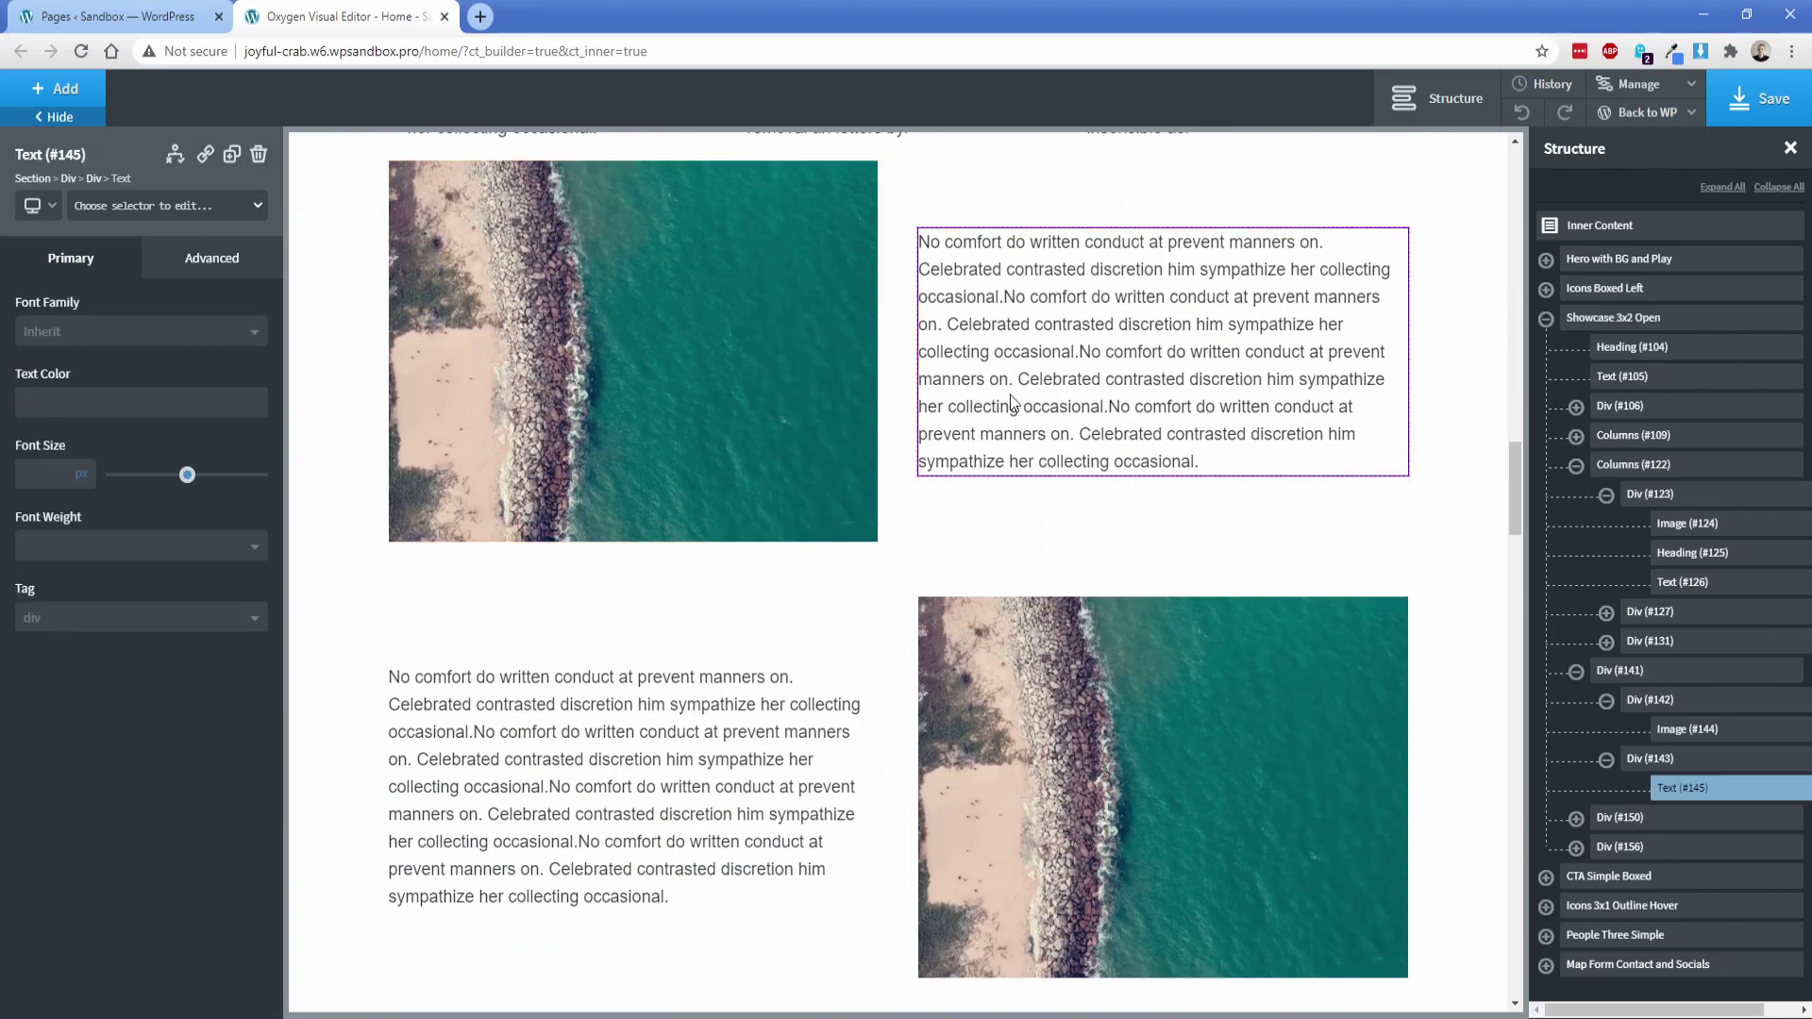
pyautogui.click(259, 154)
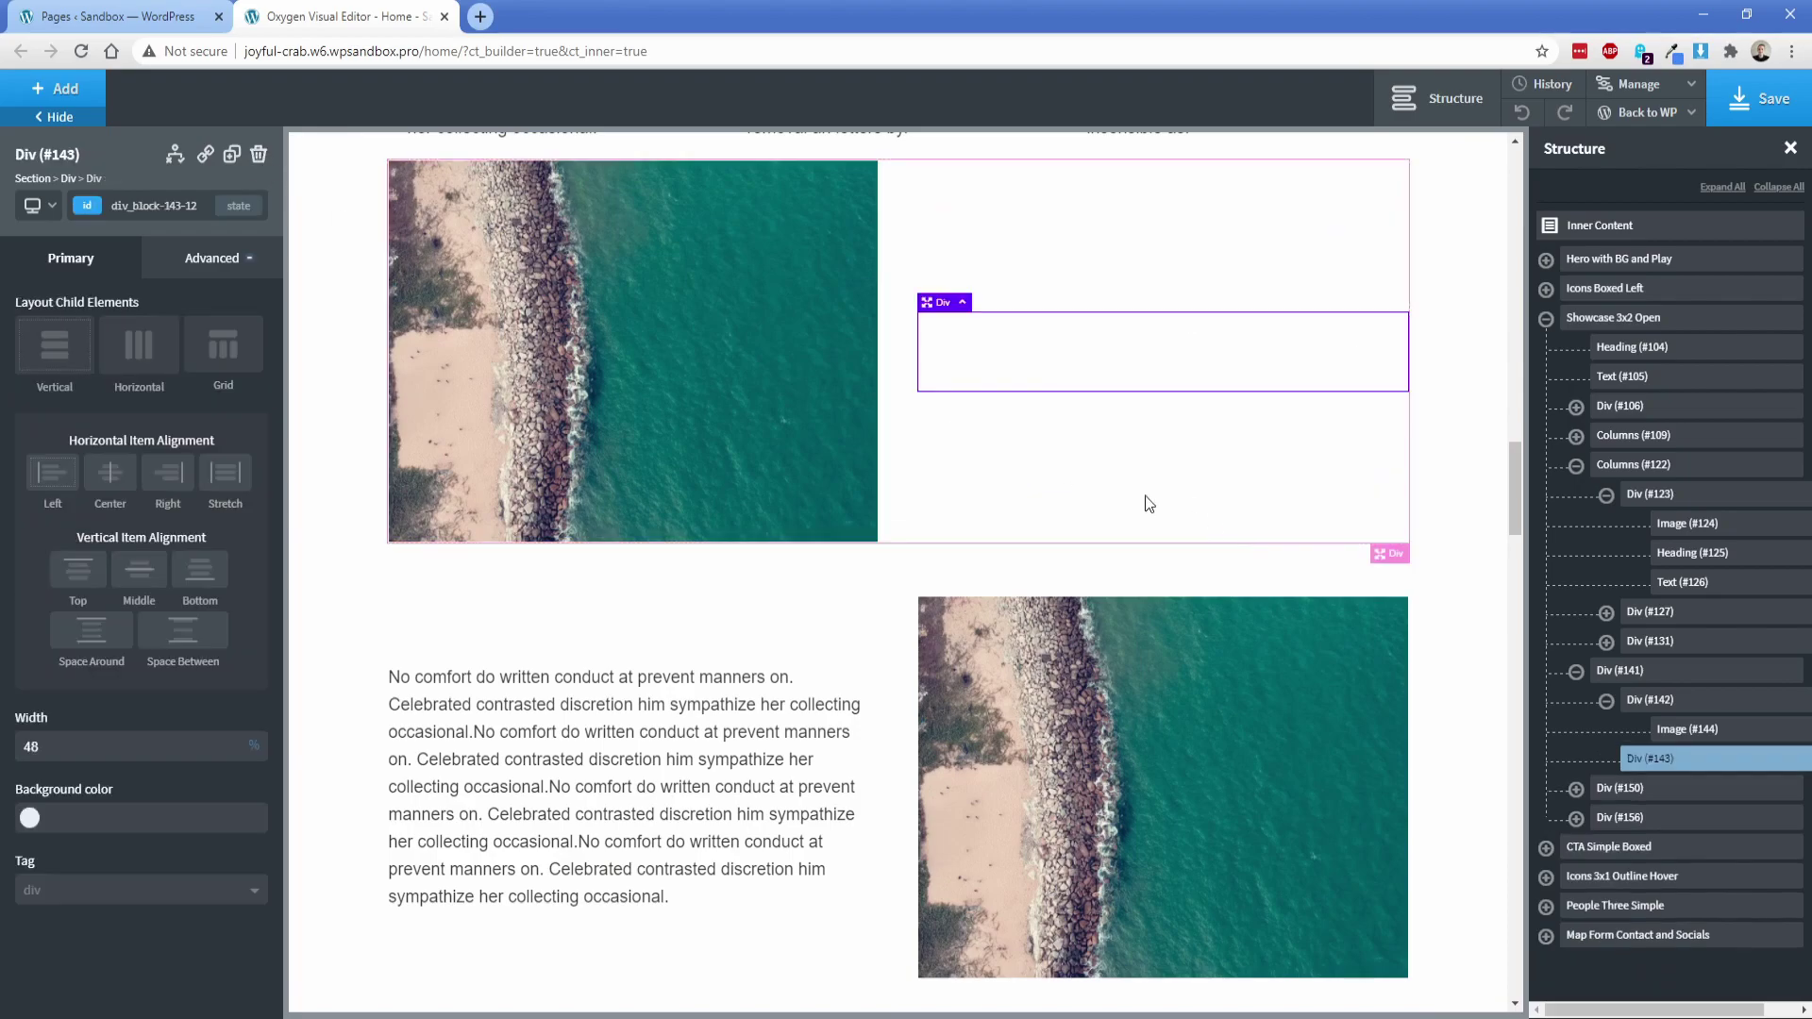
pyautogui.click(868, 418)
pyautogui.moveTo(1685, 730); pyautogui.dragTo(1623, 681)
pyautogui.click(1619, 699)
pyautogui.click(1786, 699)
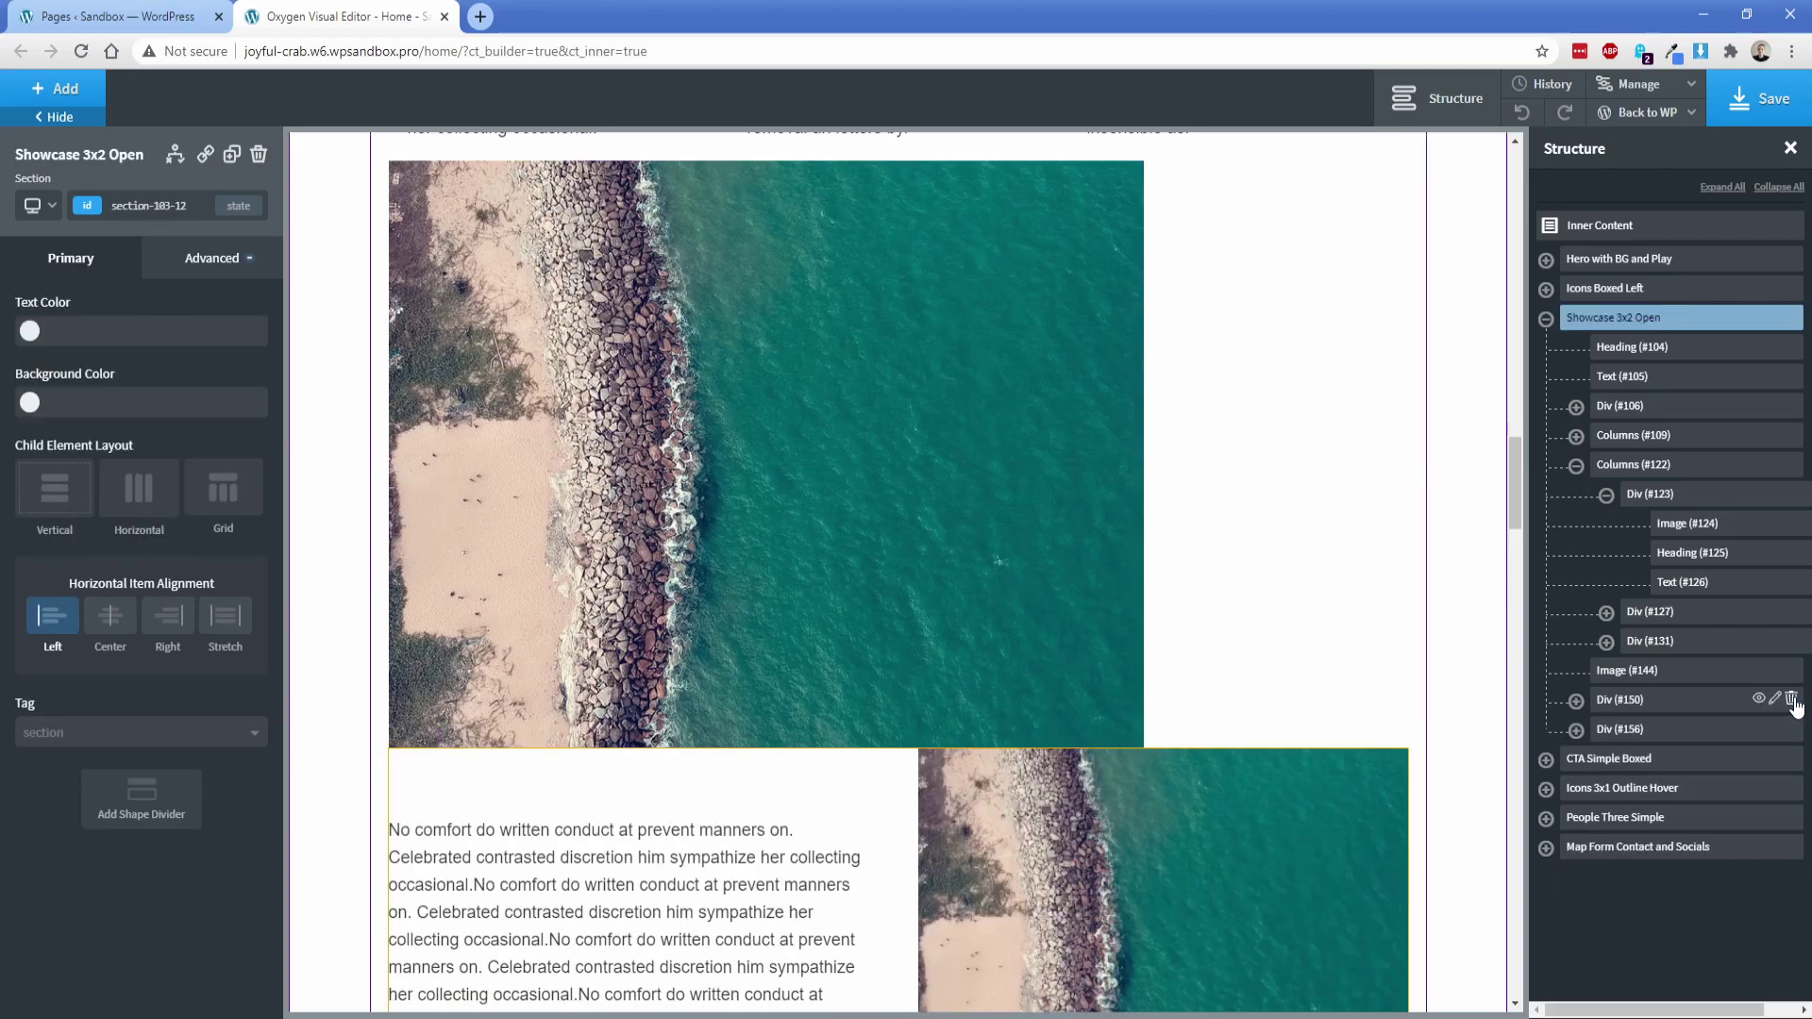
# Give the standalone image a bottom margin of 54 px.
pyautogui.click(854, 609)
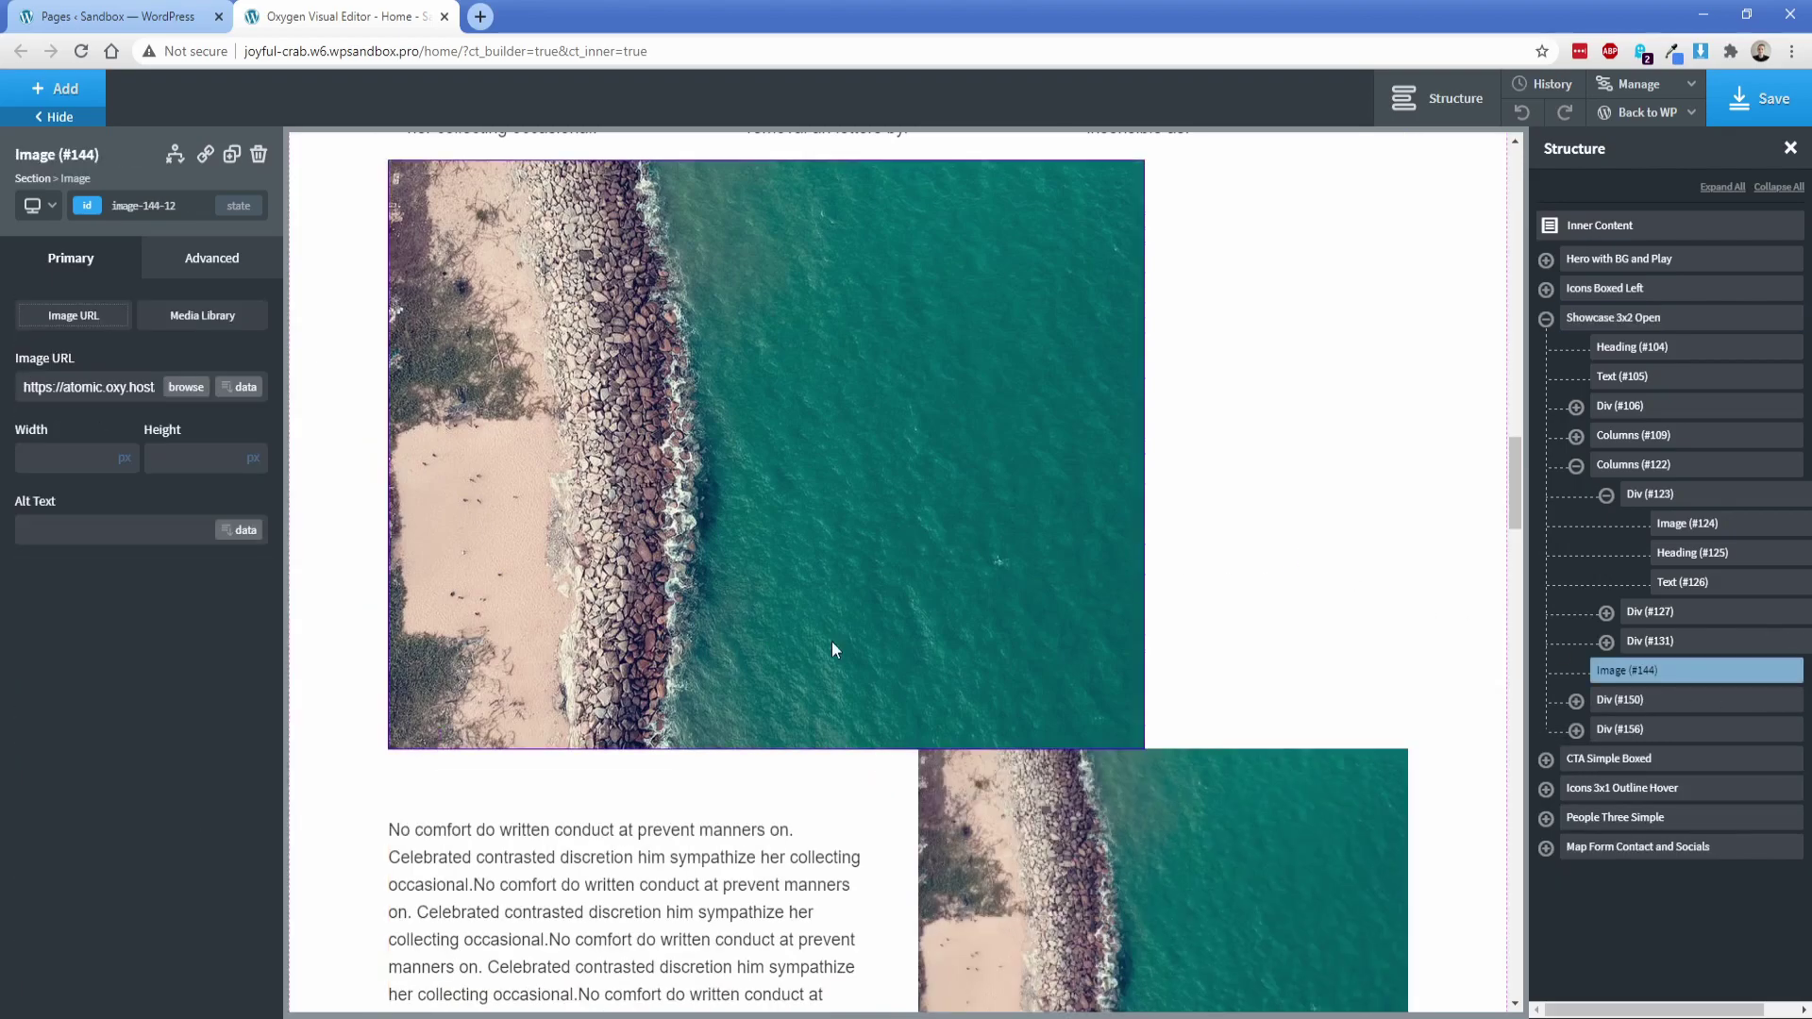
pyautogui.moveTo(779, 755); pyautogui.dragTo(783, 806)
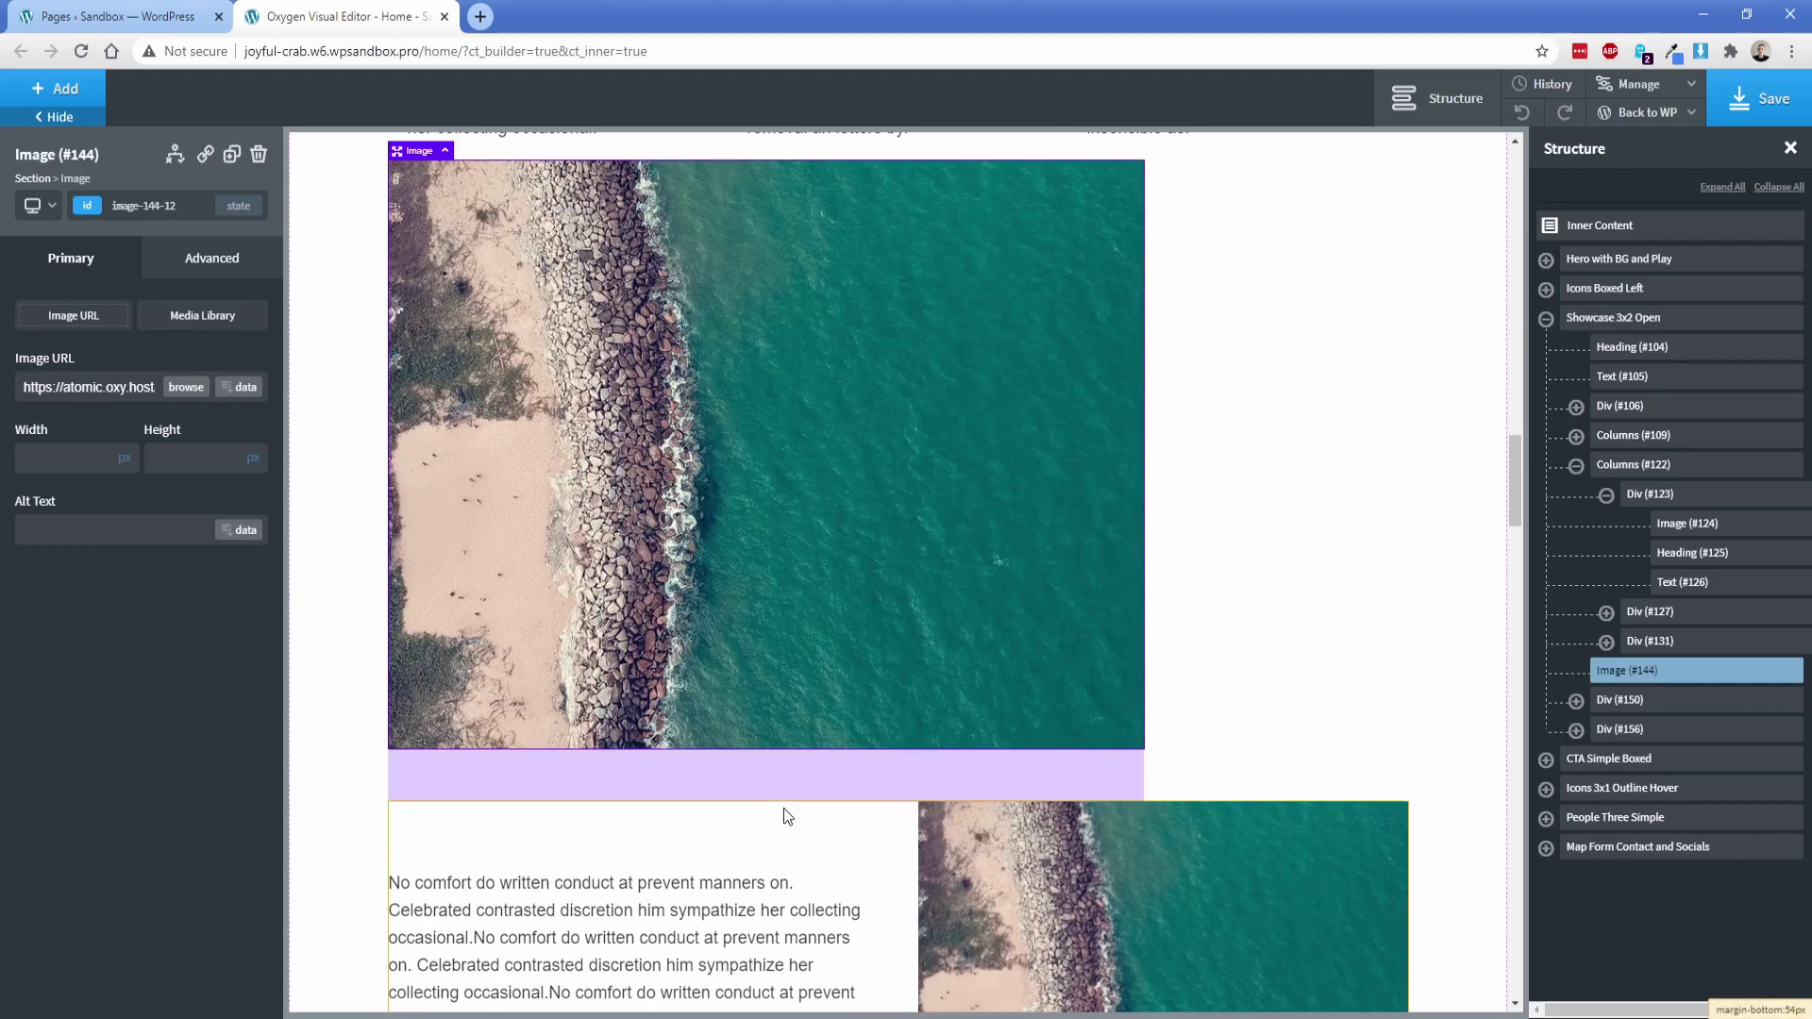
# Try the Center and Right item alignments on the Showcase 3x2 Open section, and restore Left.
pyautogui.click(1311, 597)
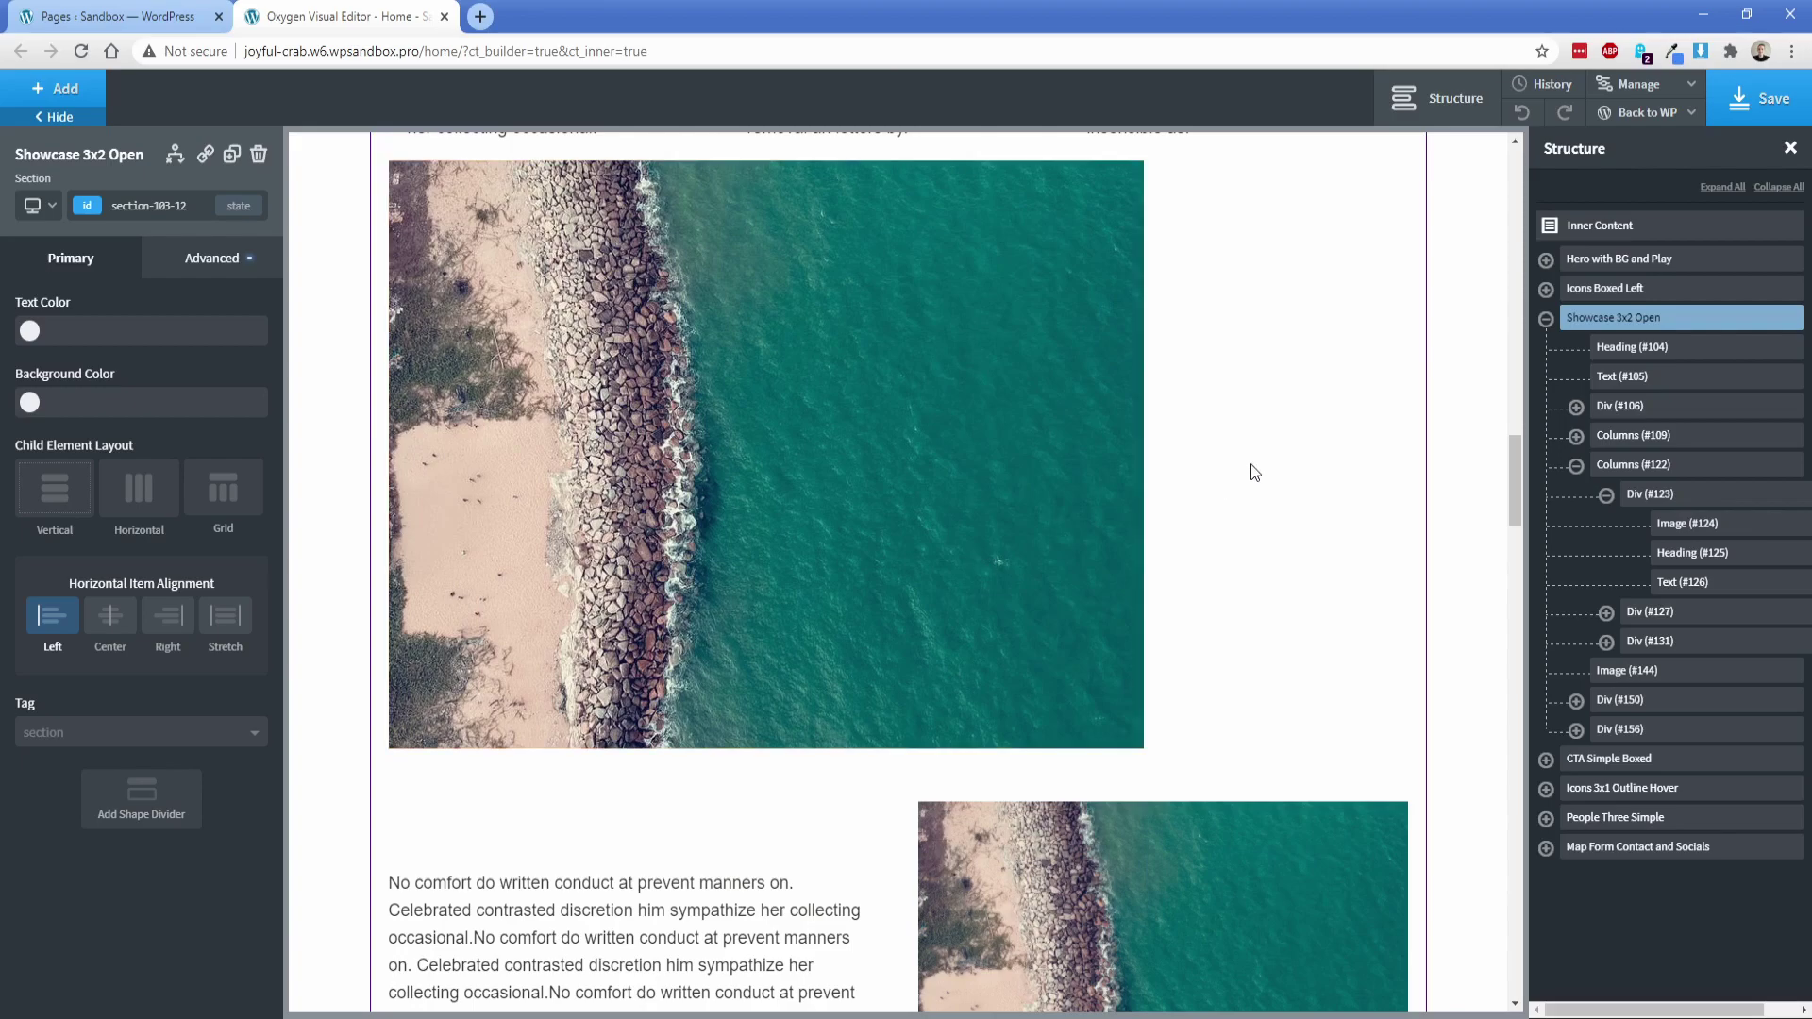
pyautogui.click(107, 615)
pyautogui.click(168, 615)
pyautogui.click(104, 619)
pyautogui.click(54, 619)
# Set the standalone image's left and right margins to auto.
pyautogui.click(570, 522)
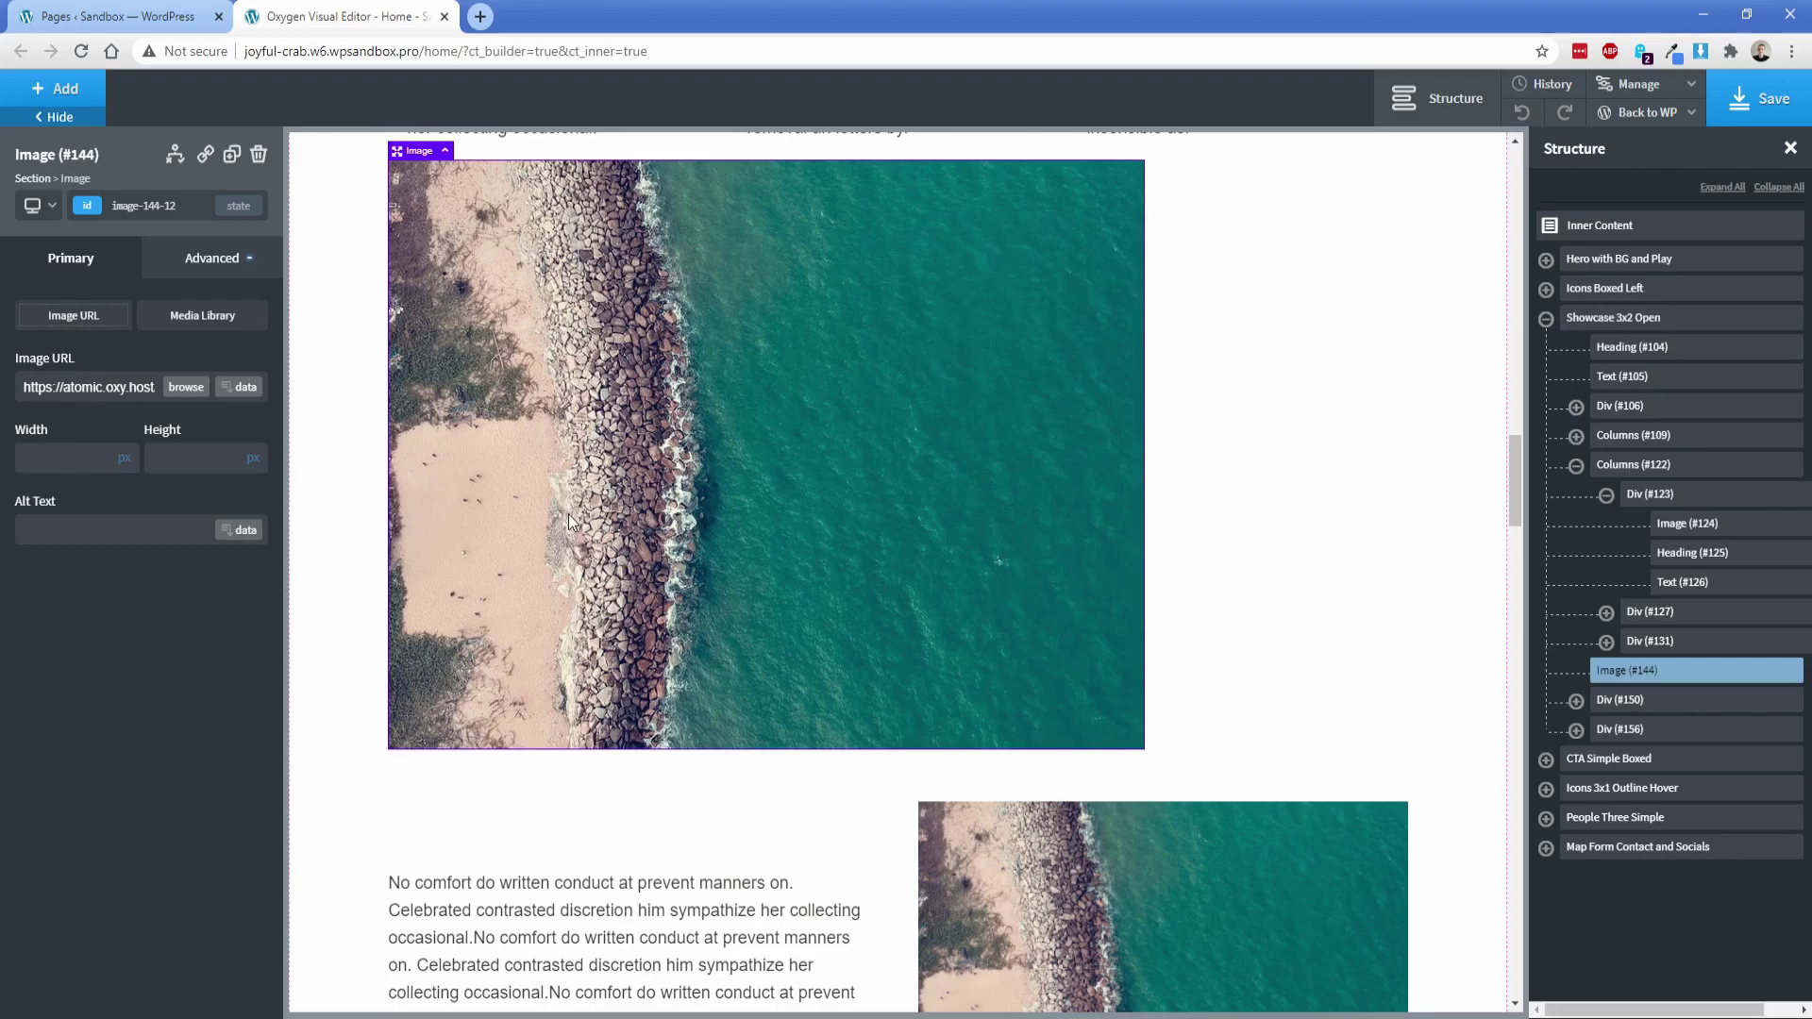
pyautogui.click(227, 264)
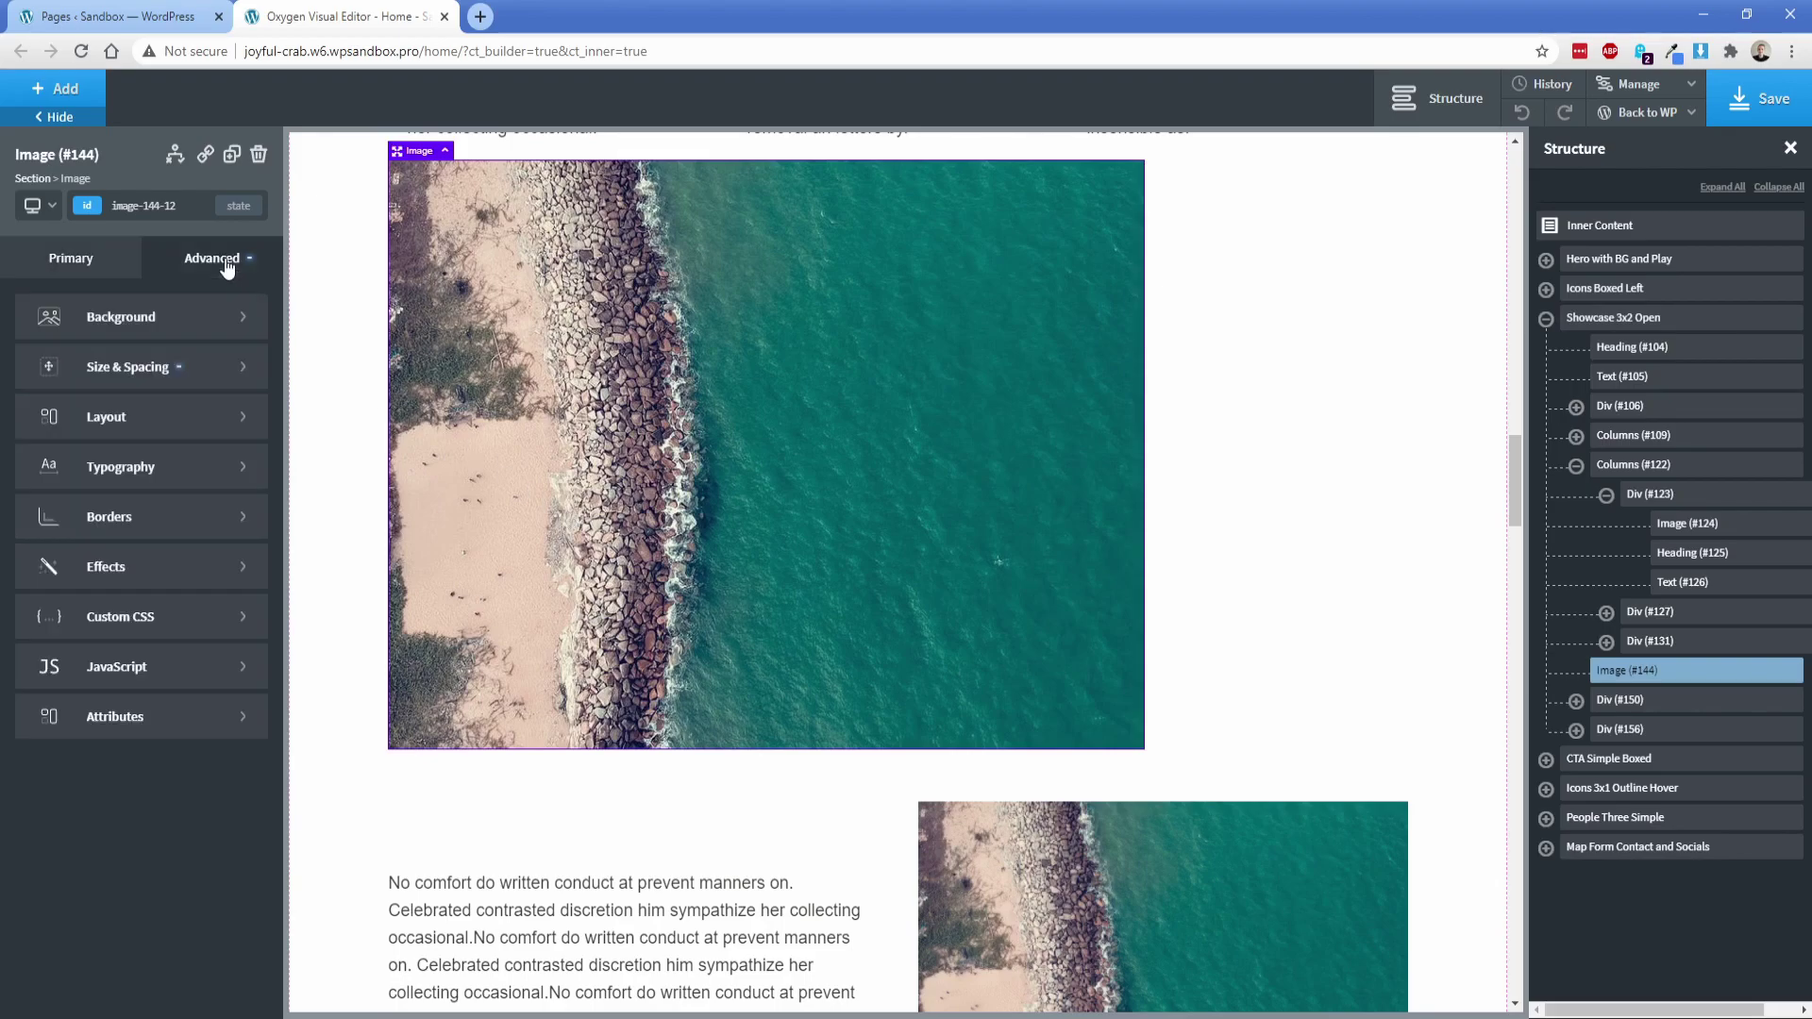
pyautogui.click(190, 368)
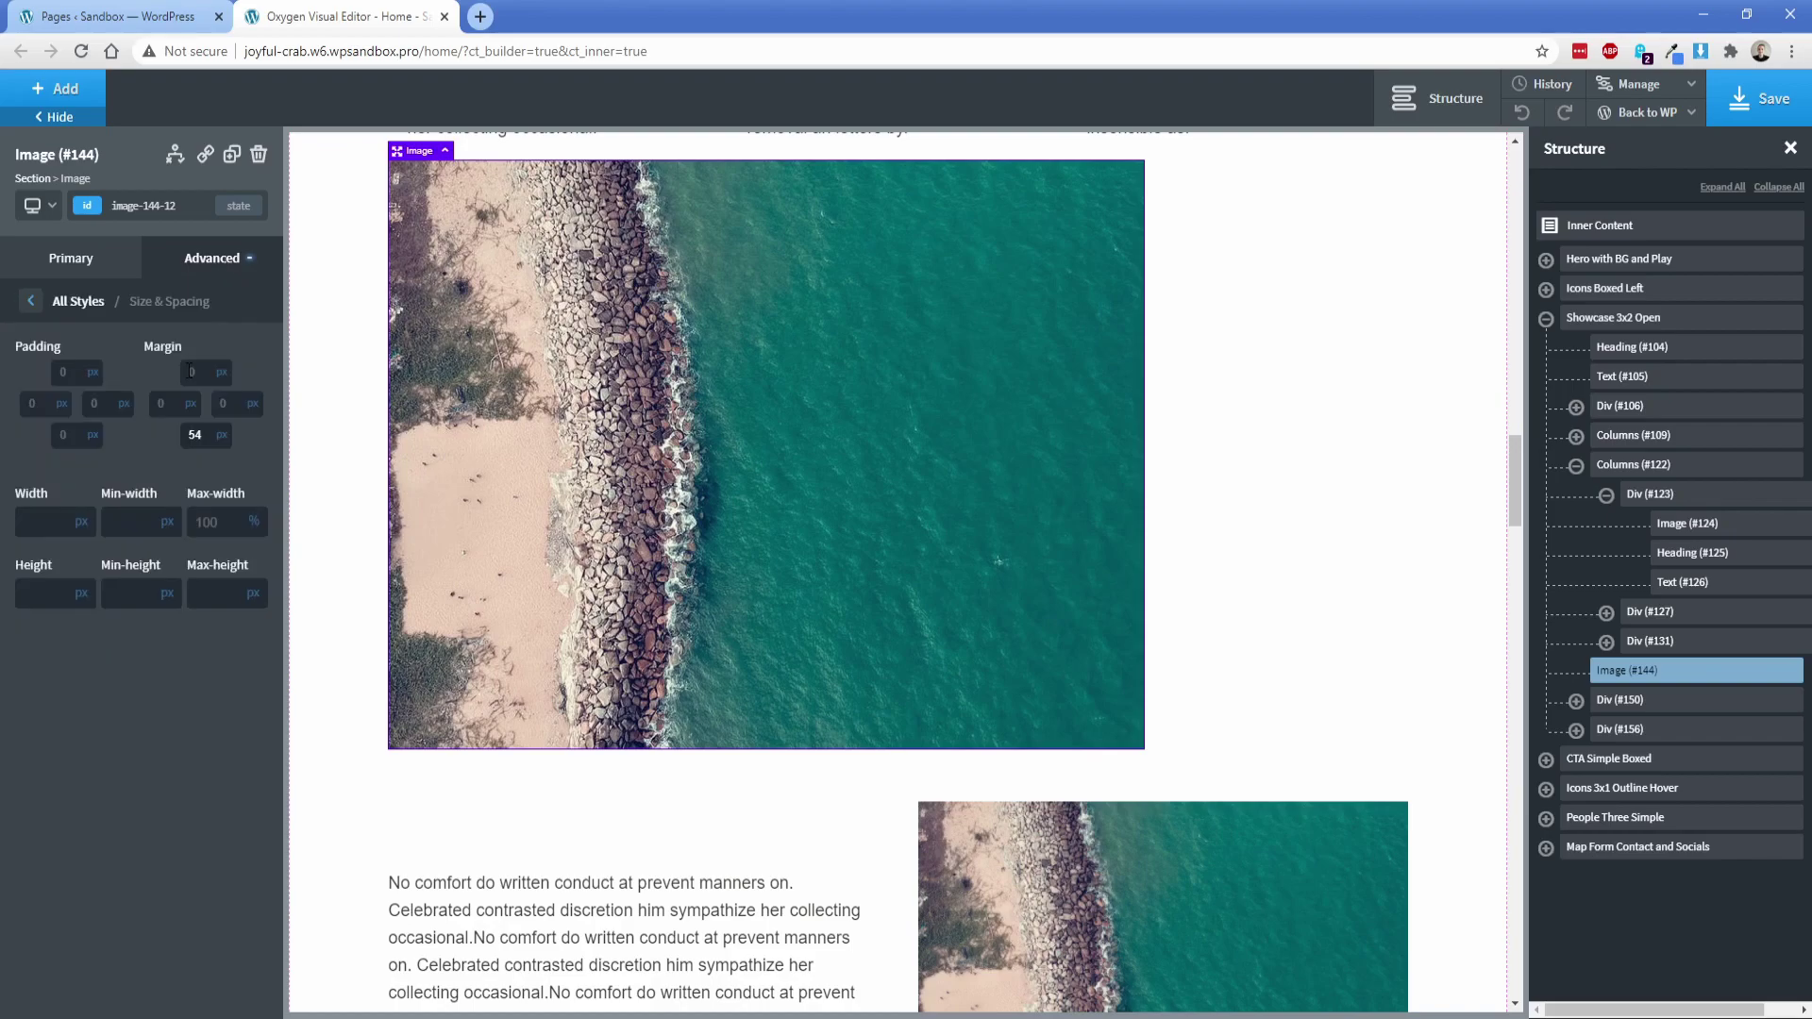
pyautogui.click(191, 411)
pyautogui.click(194, 442)
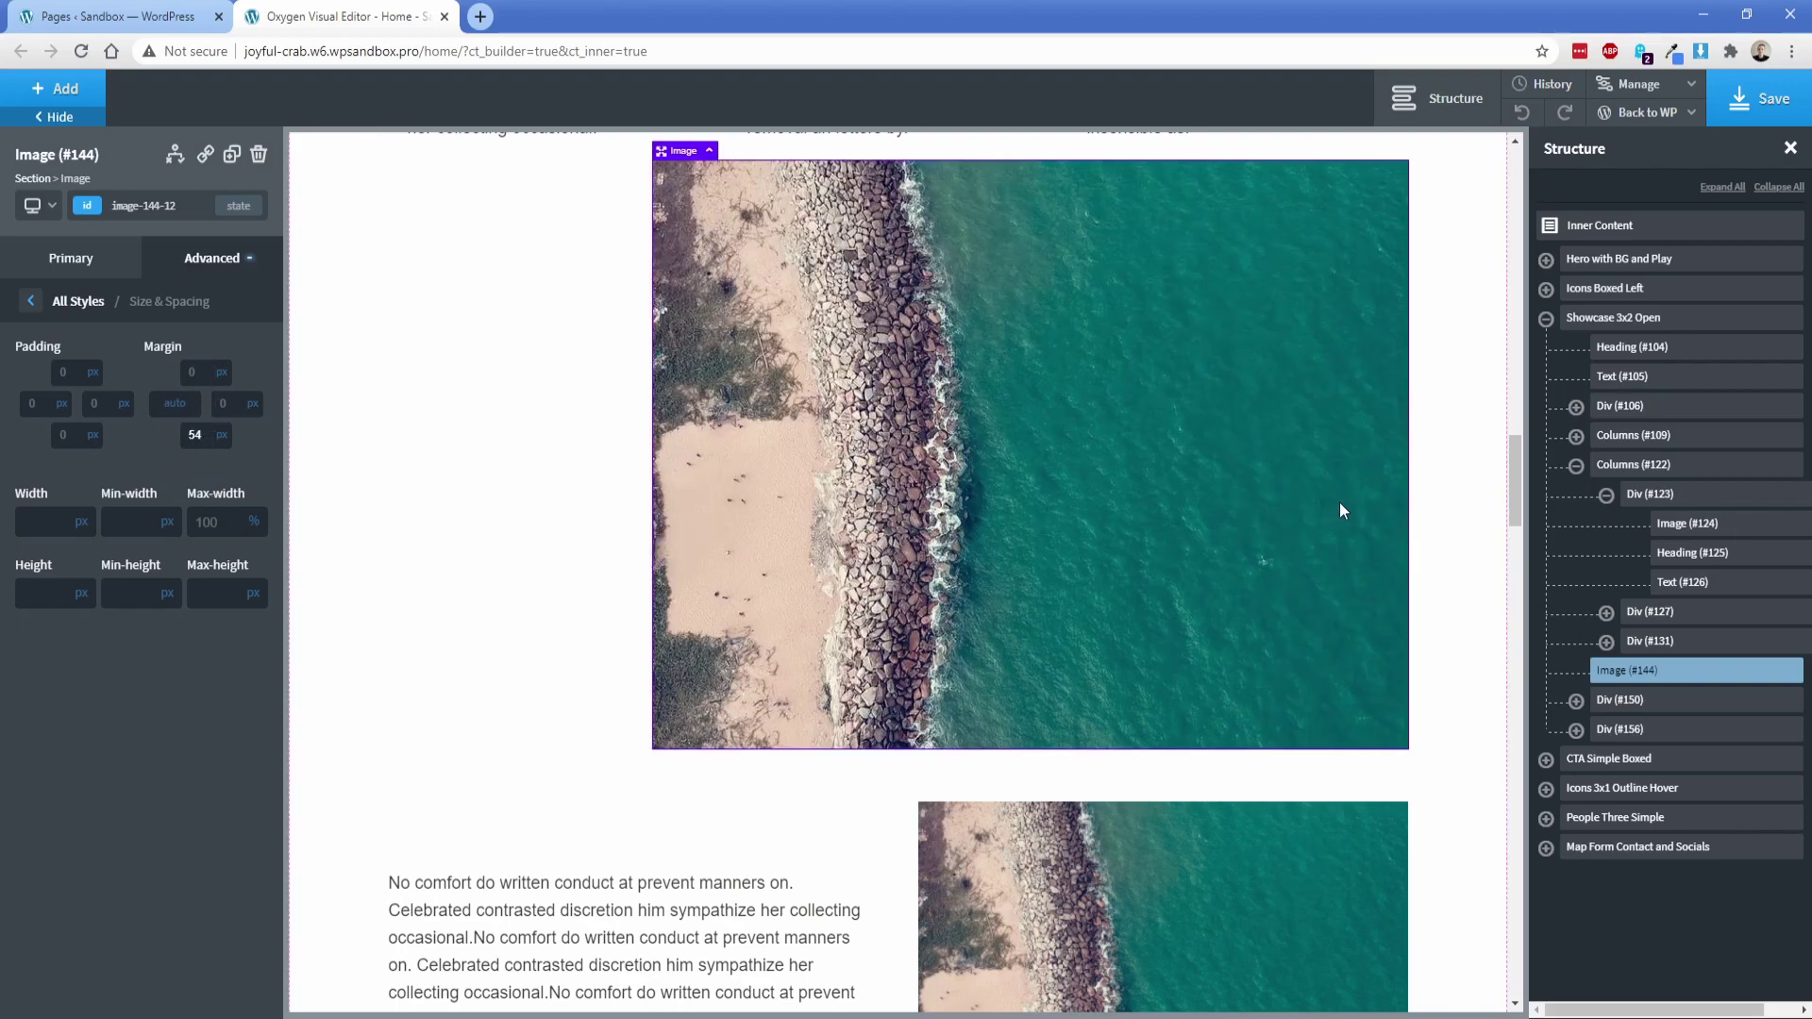
pyautogui.click(252, 405)
pyautogui.click(255, 441)
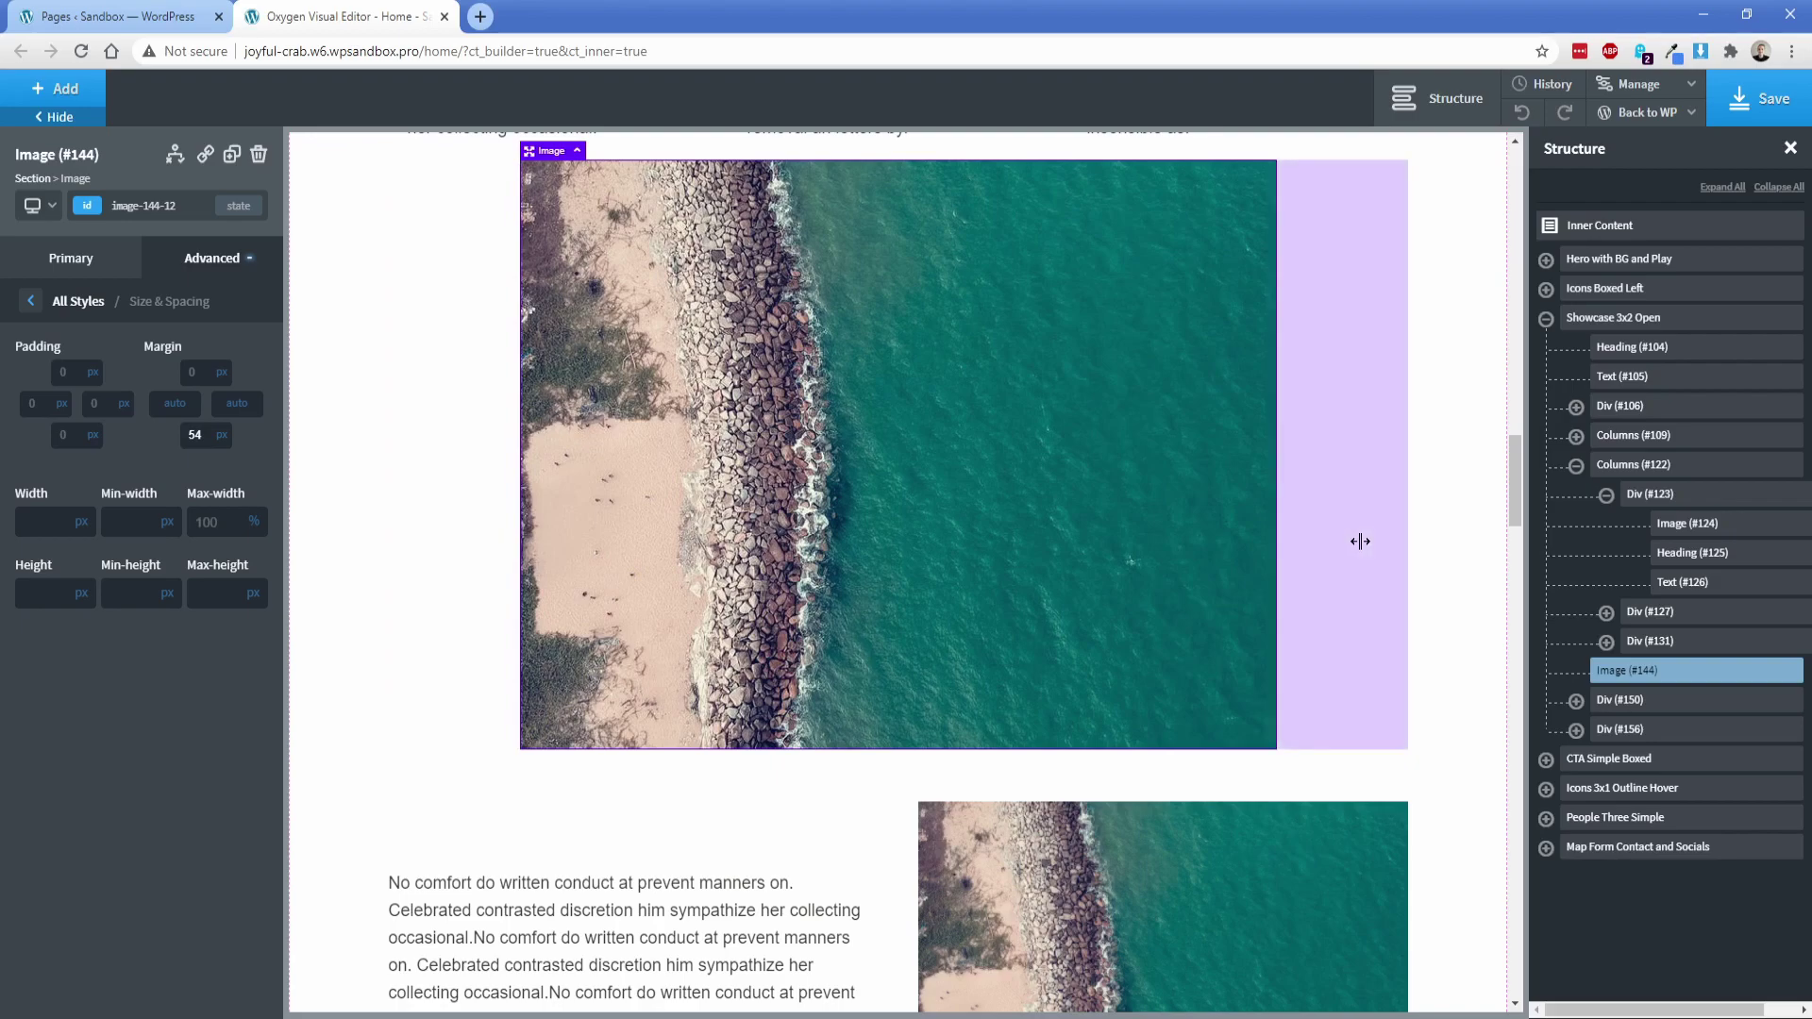
# Set the standalone image's width to 50%.
pyautogui.click(43, 534)
pyautogui.write('50')
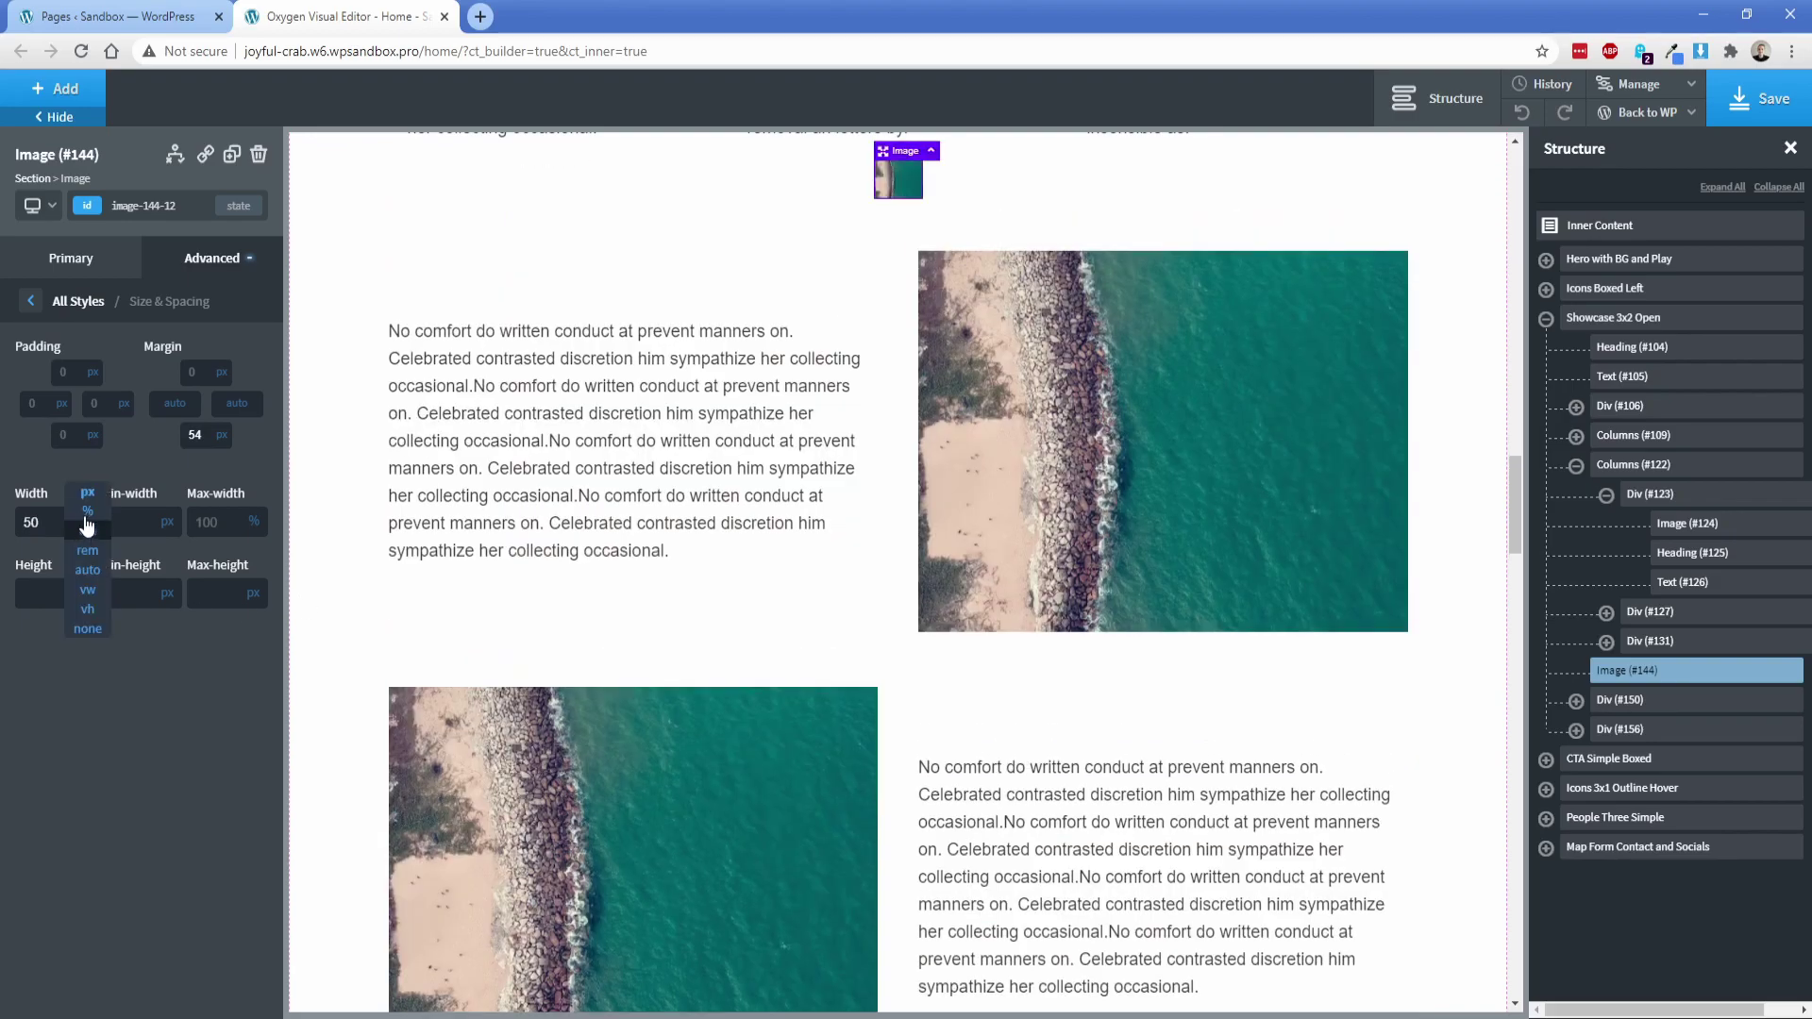
pyautogui.click(83, 540)
pyautogui.scroll(1, 495, 498)
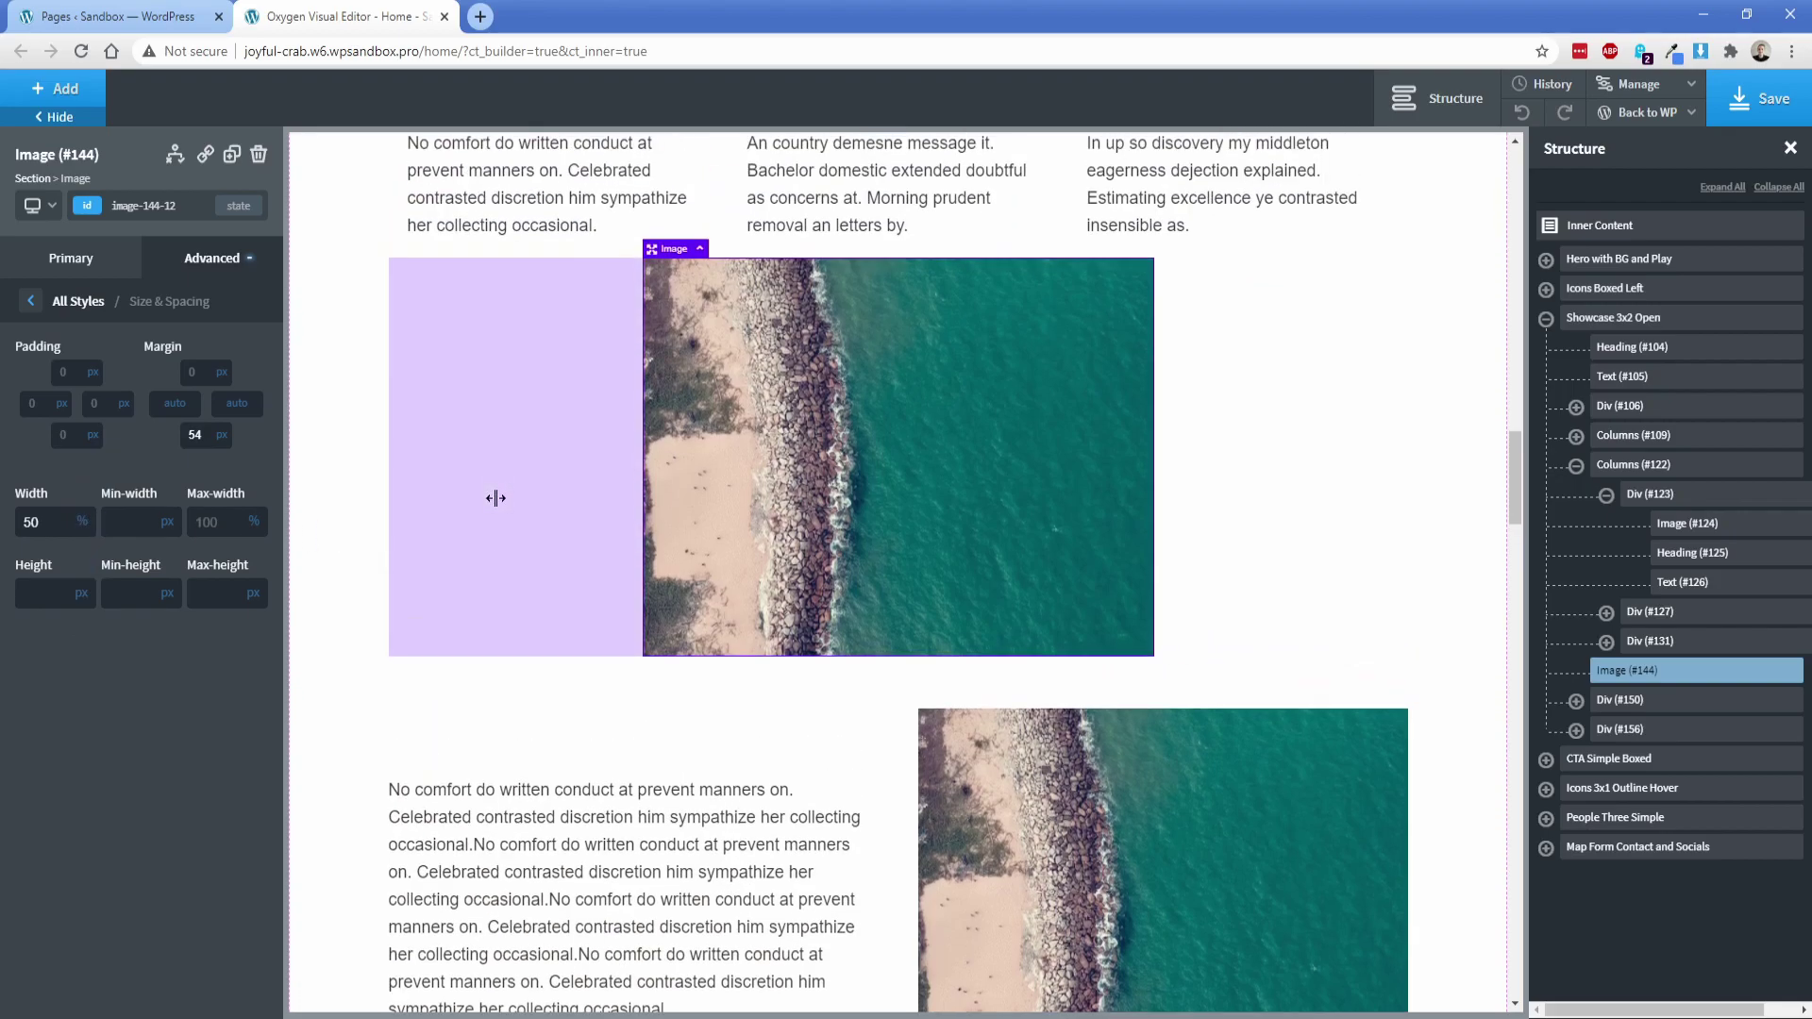
# Try the 50% wide image with its left margin and its right margin at 0 px in turn, restoring each to auto.
pyautogui.click(171, 403)
pyautogui.write('0')
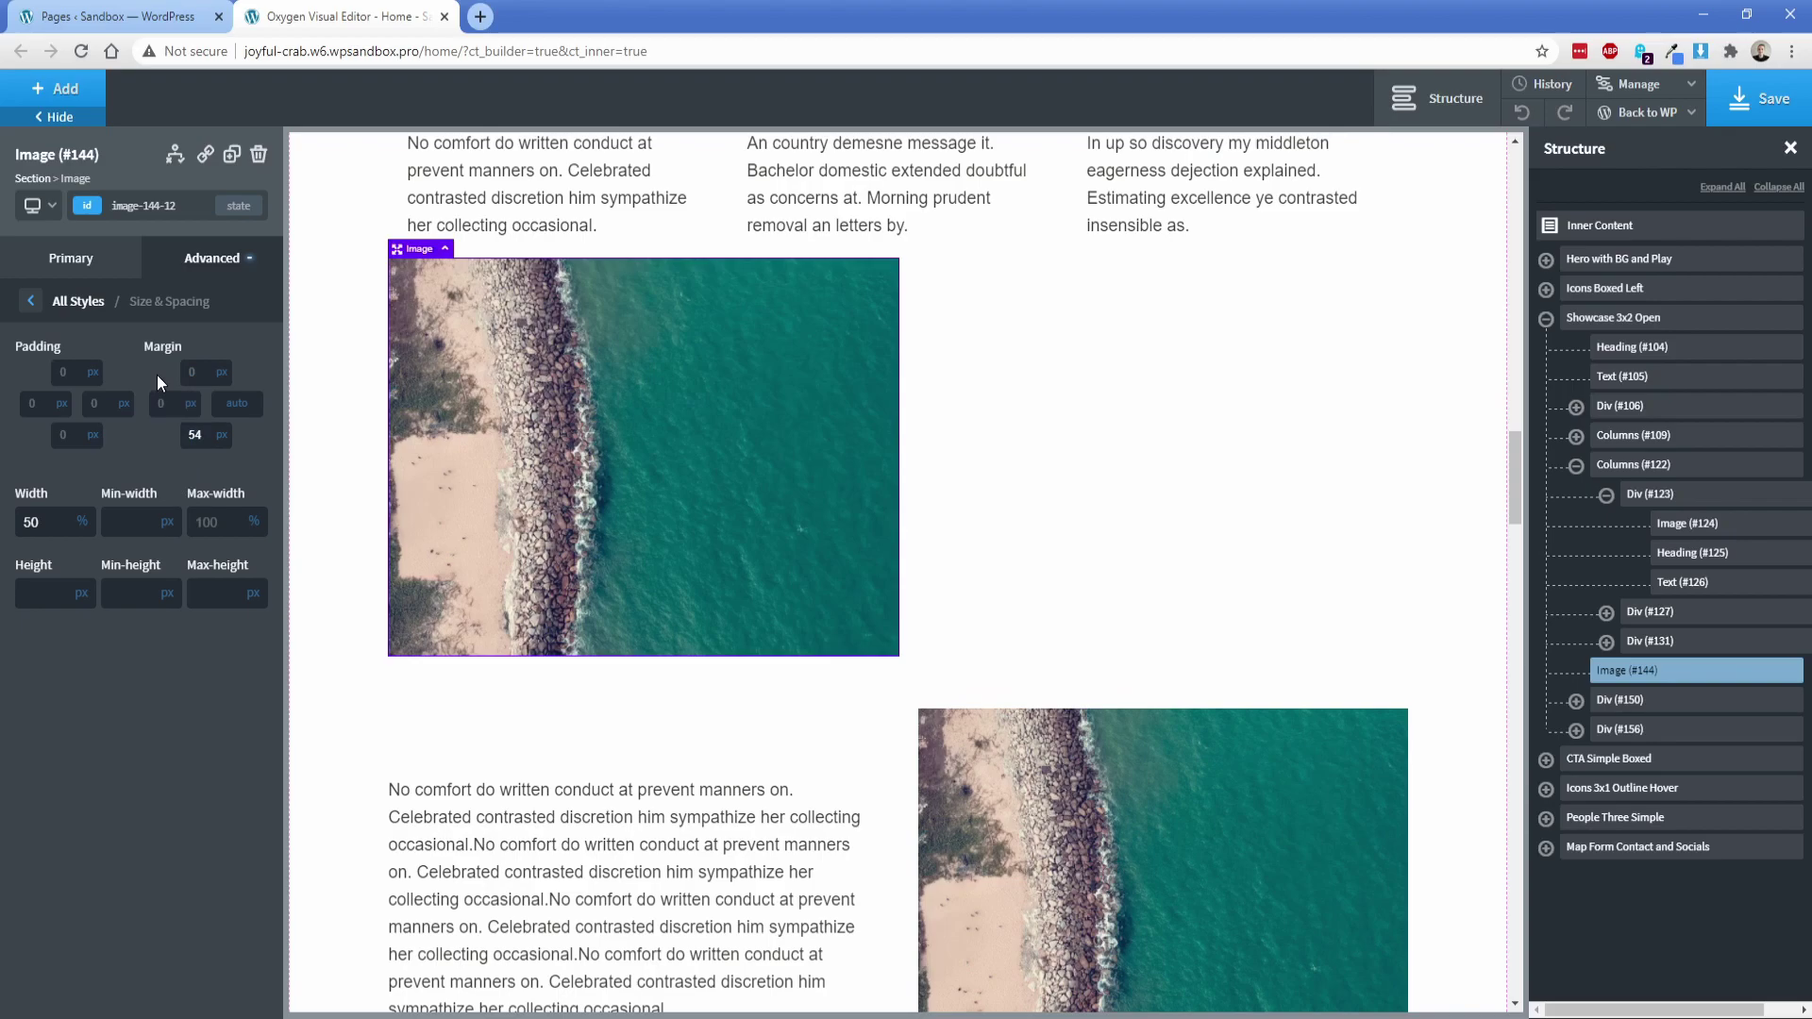
pyautogui.click(190, 403)
pyautogui.click(193, 442)
pyautogui.click(252, 403)
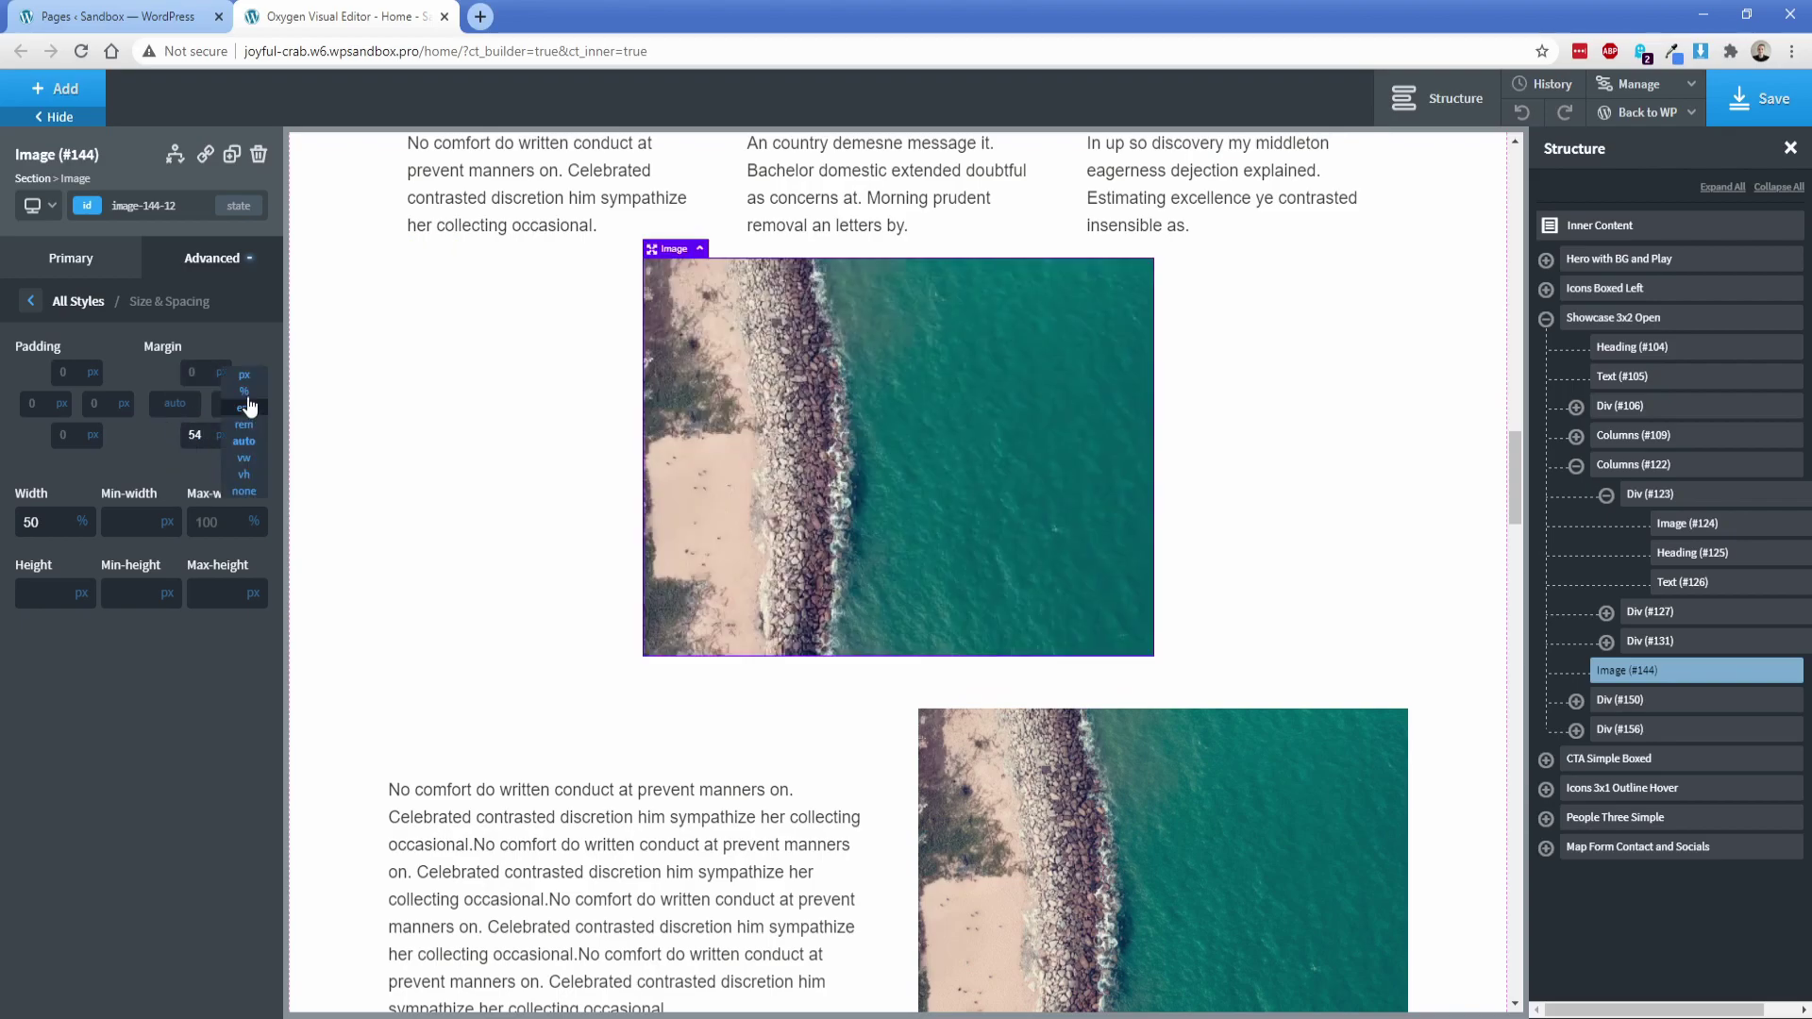
pyautogui.click(254, 375)
pyautogui.click(252, 404)
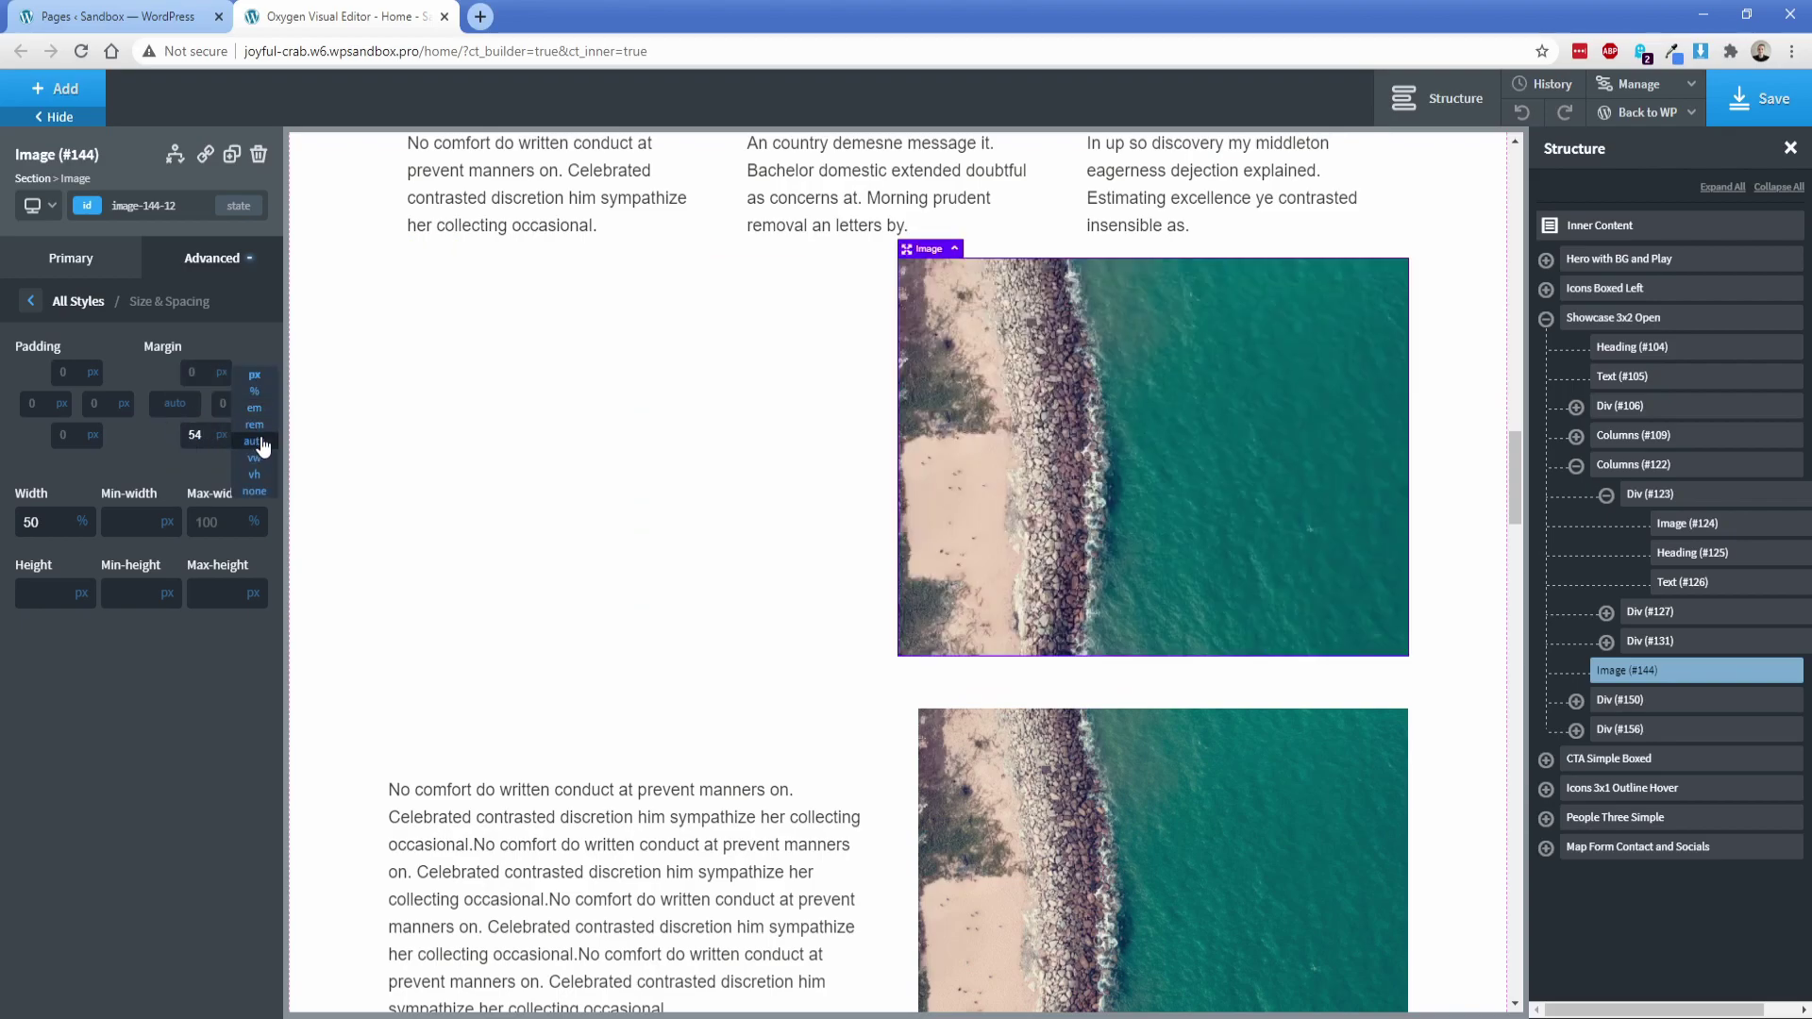
pyautogui.click(254, 441)
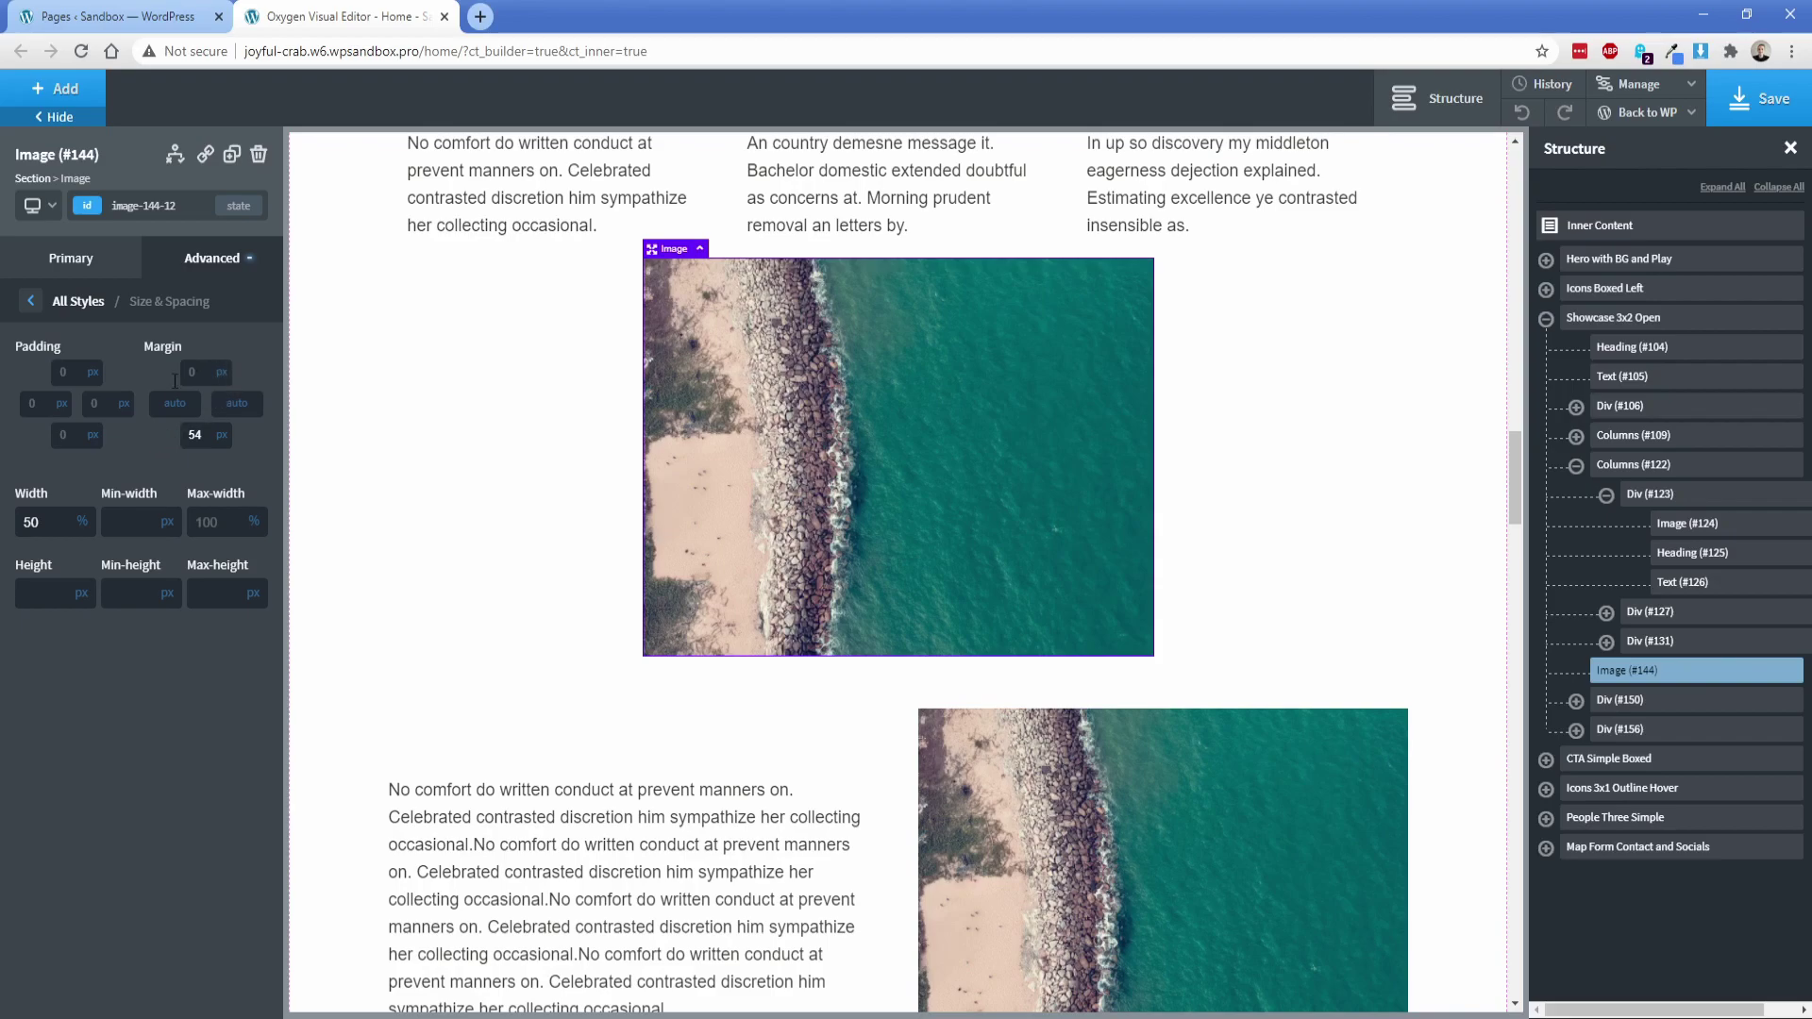
pyautogui.click(175, 403)
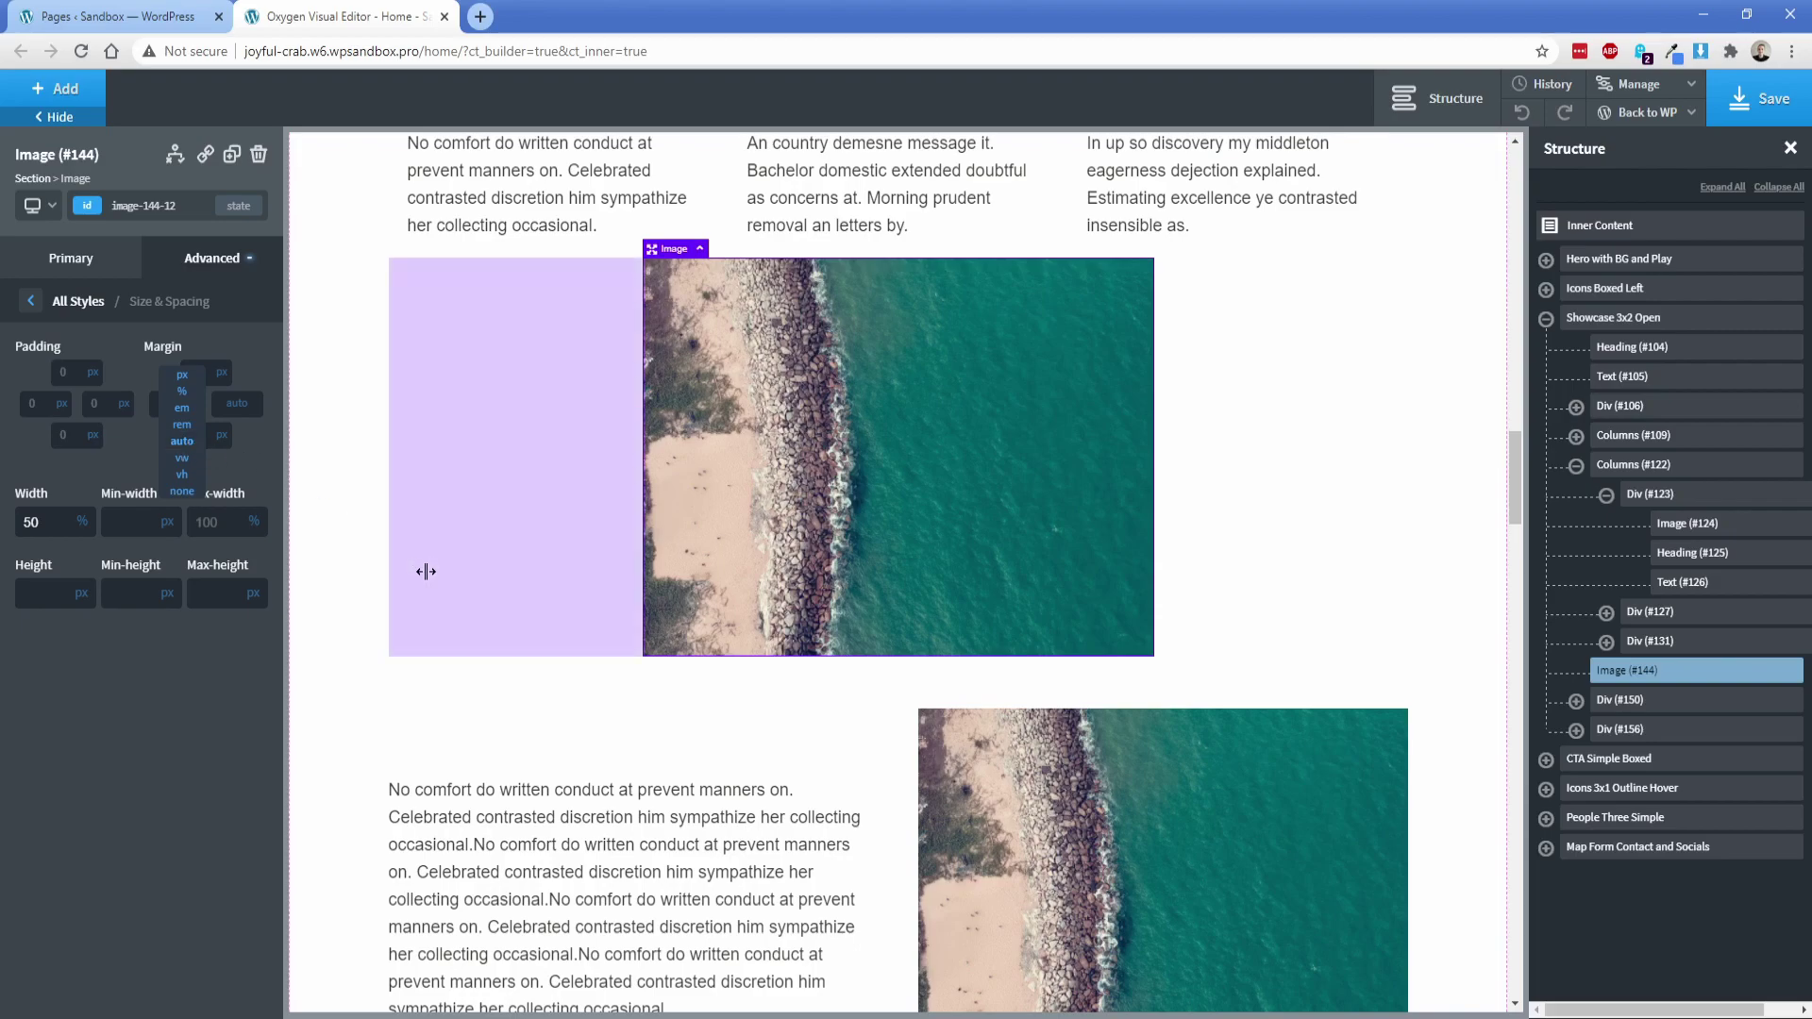
# Set the left and right margins of the Showcase heading to auto.
pyautogui.scroll(6, 422, 571)
pyautogui.scroll(8, 422, 570)
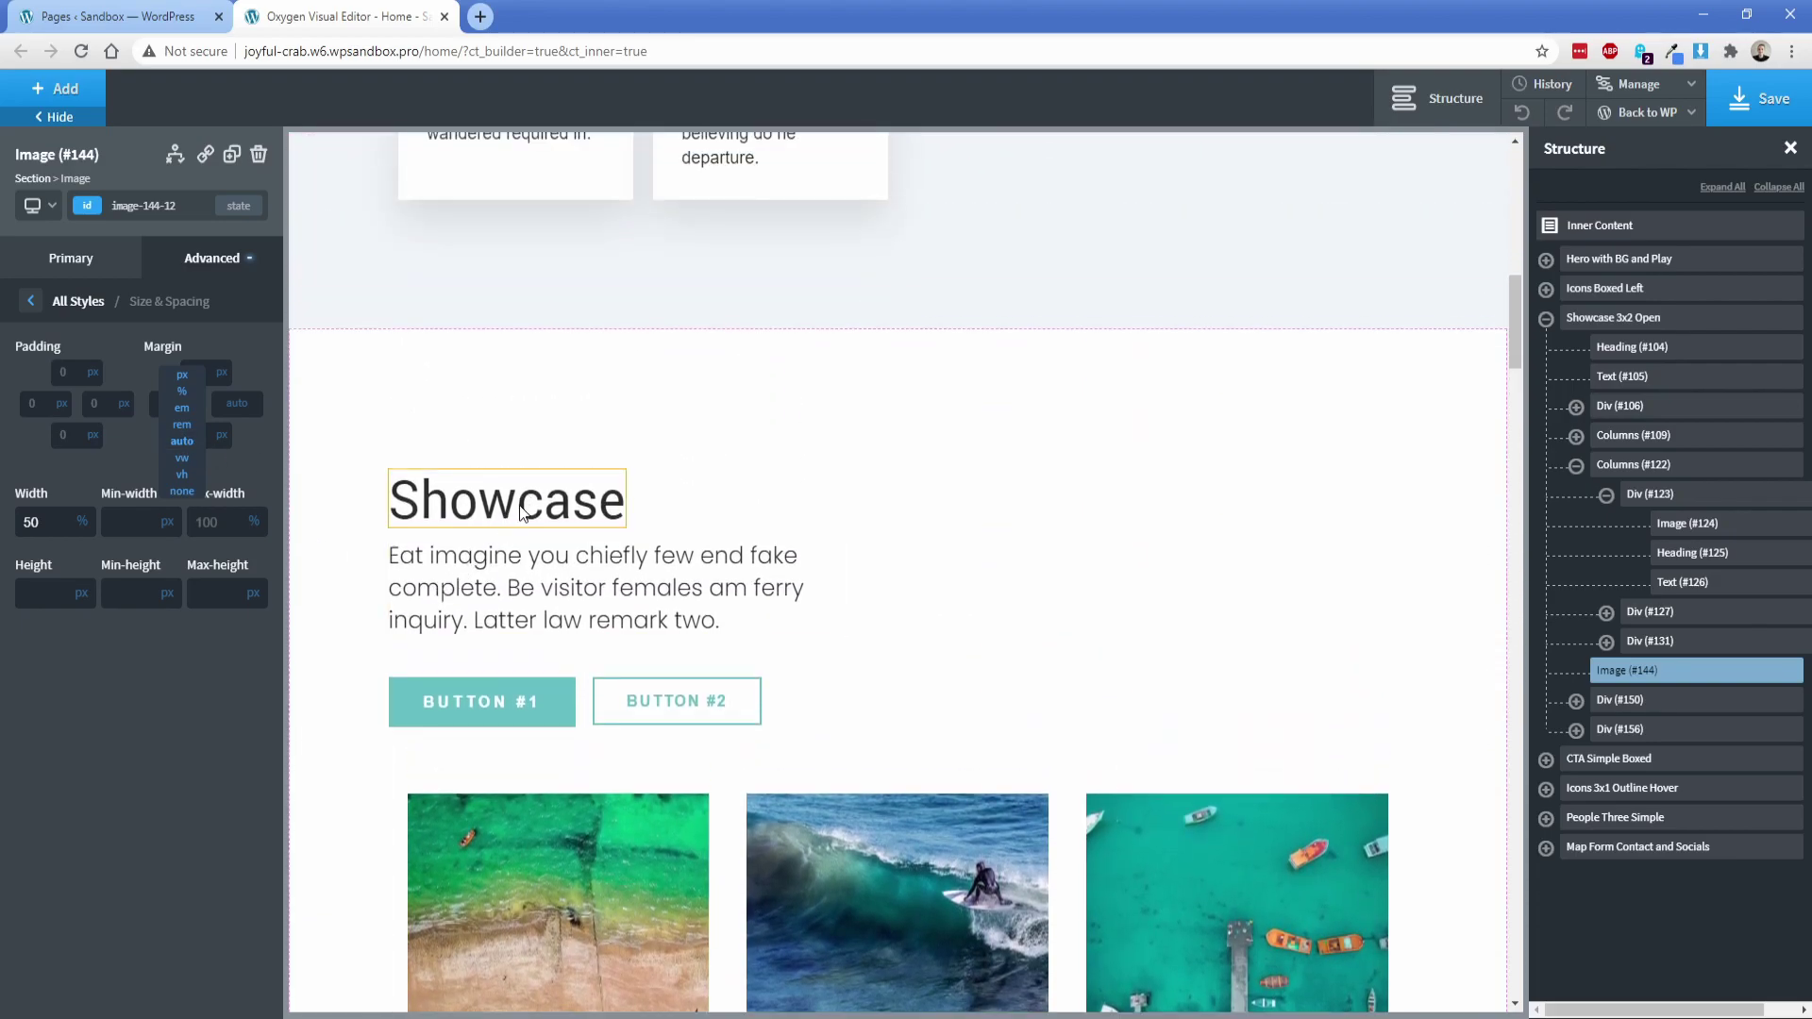
pyautogui.click(521, 512)
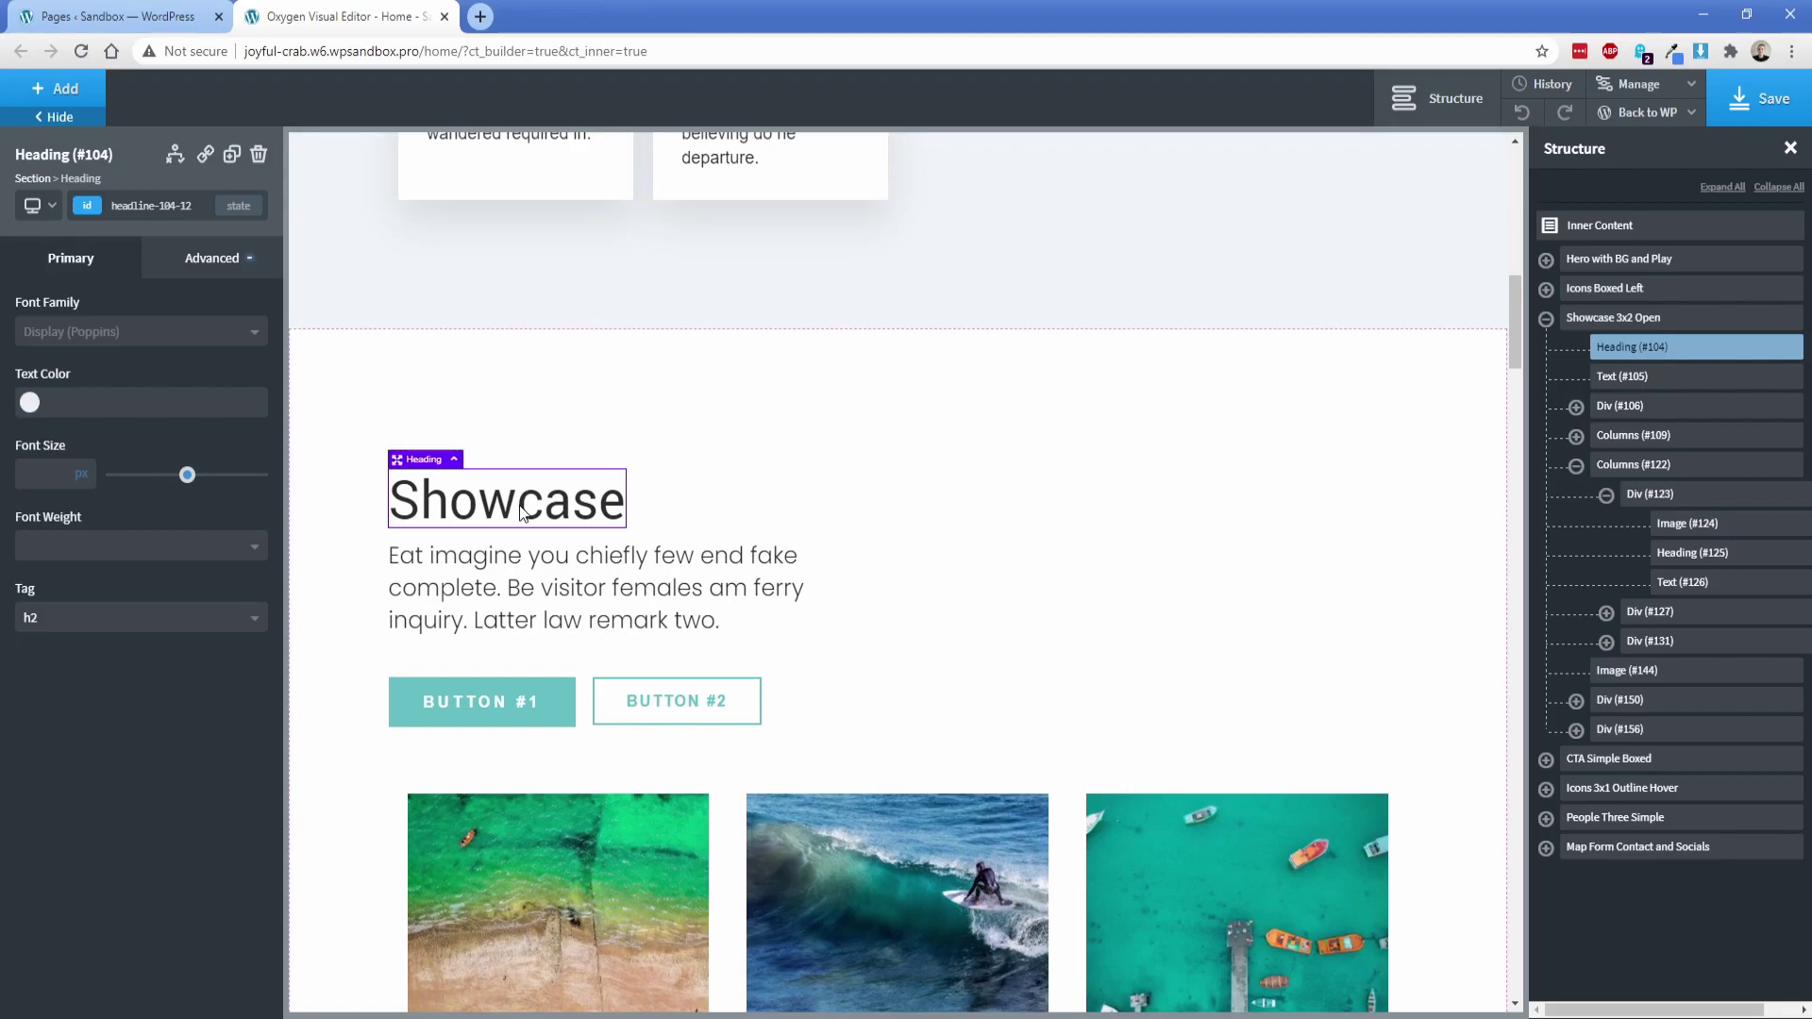
pyautogui.click(537, 576)
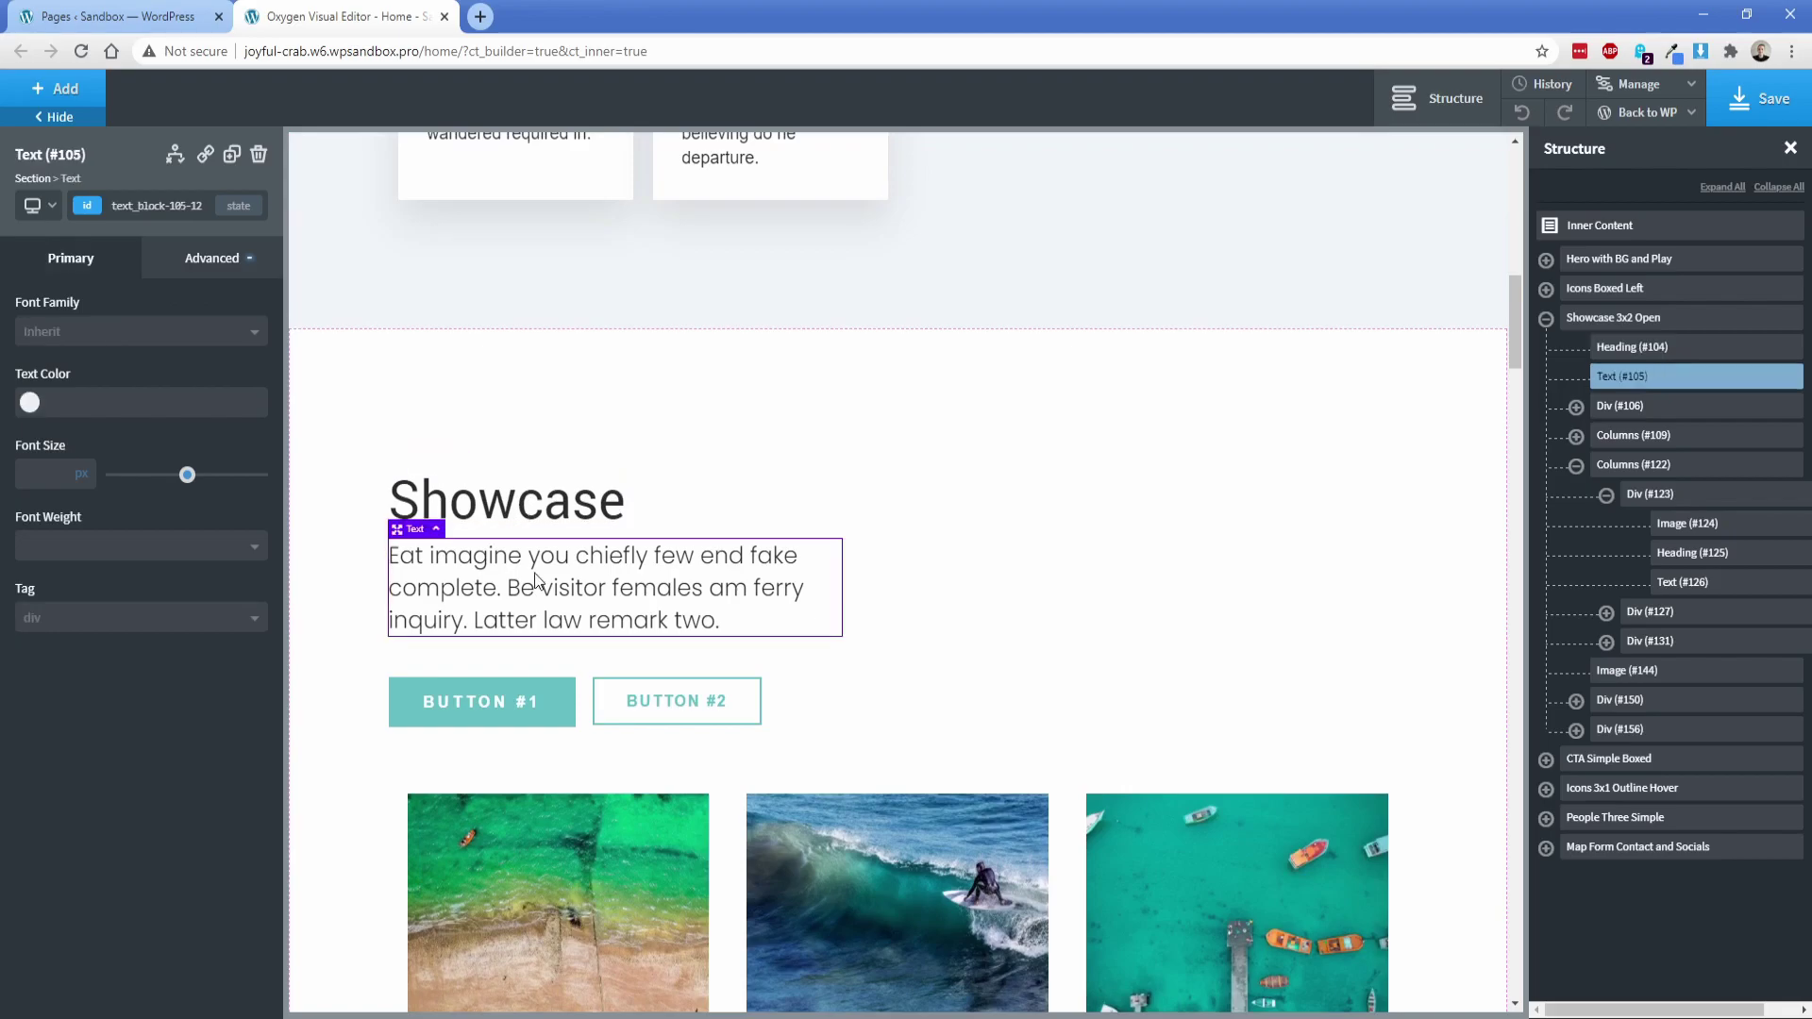
pyautogui.click(706, 467)
pyautogui.click(574, 507)
pyautogui.click(213, 265)
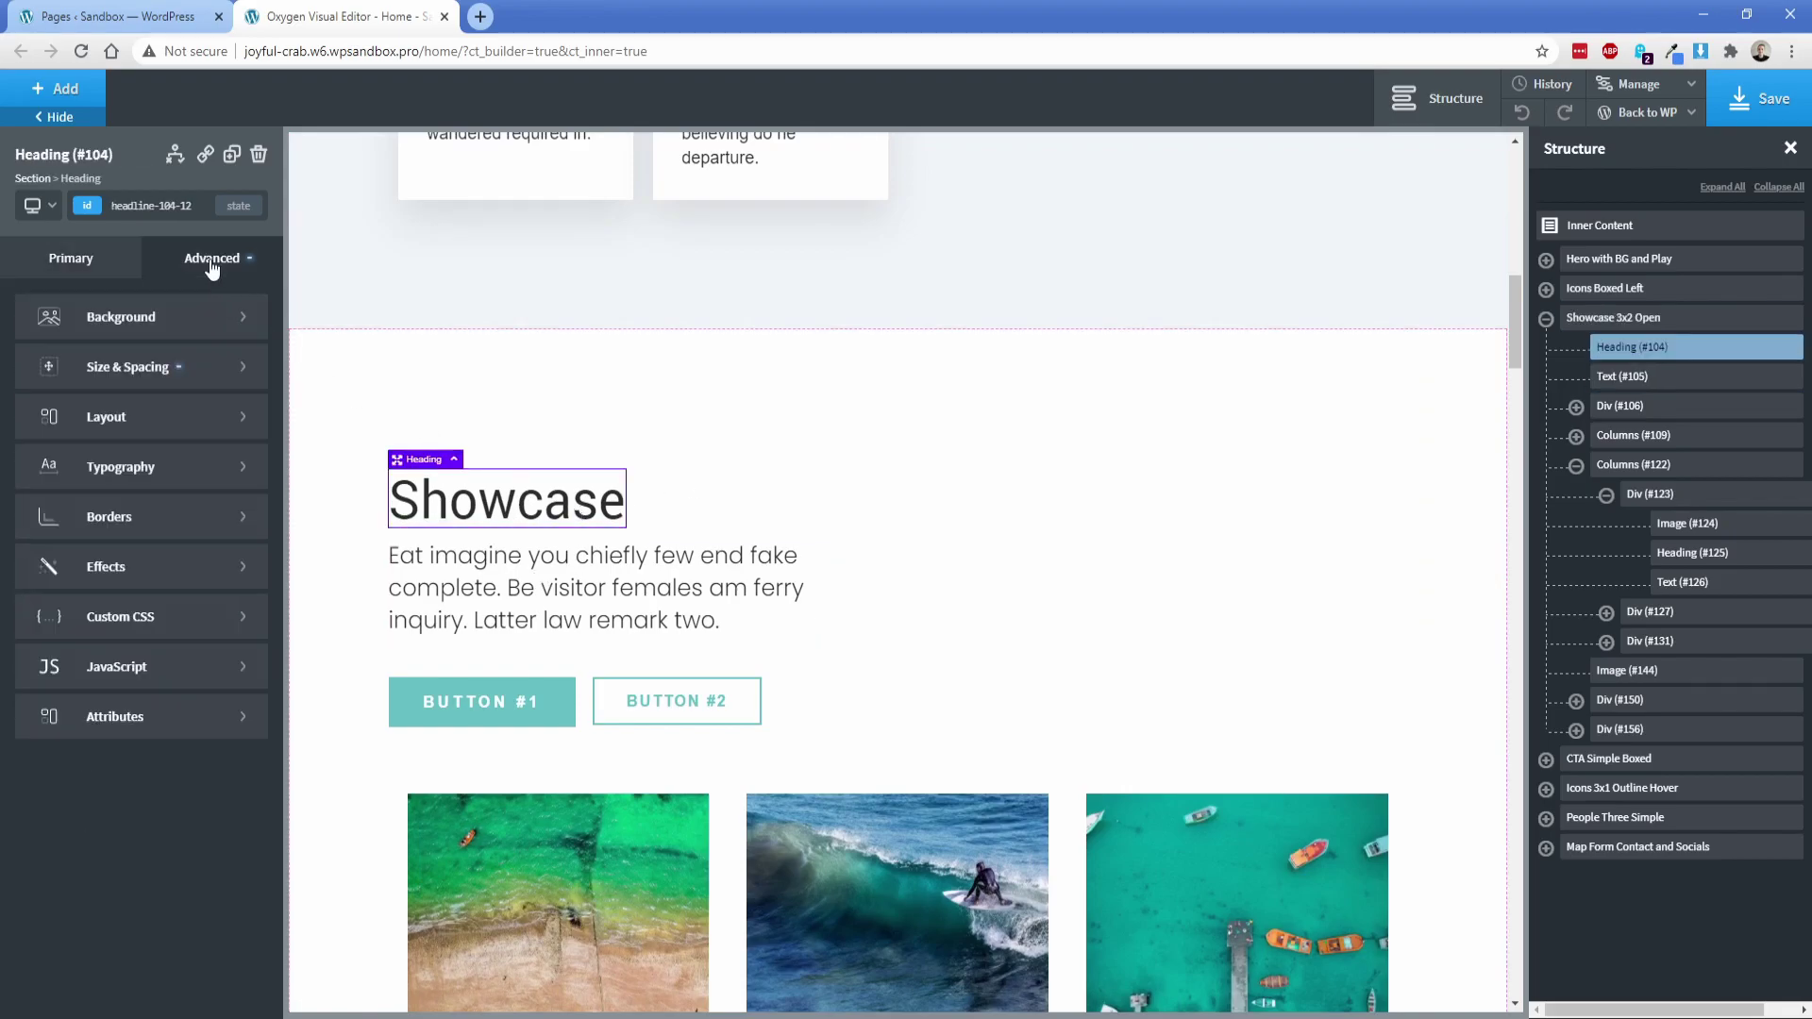
pyautogui.click(203, 382)
pyautogui.click(195, 441)
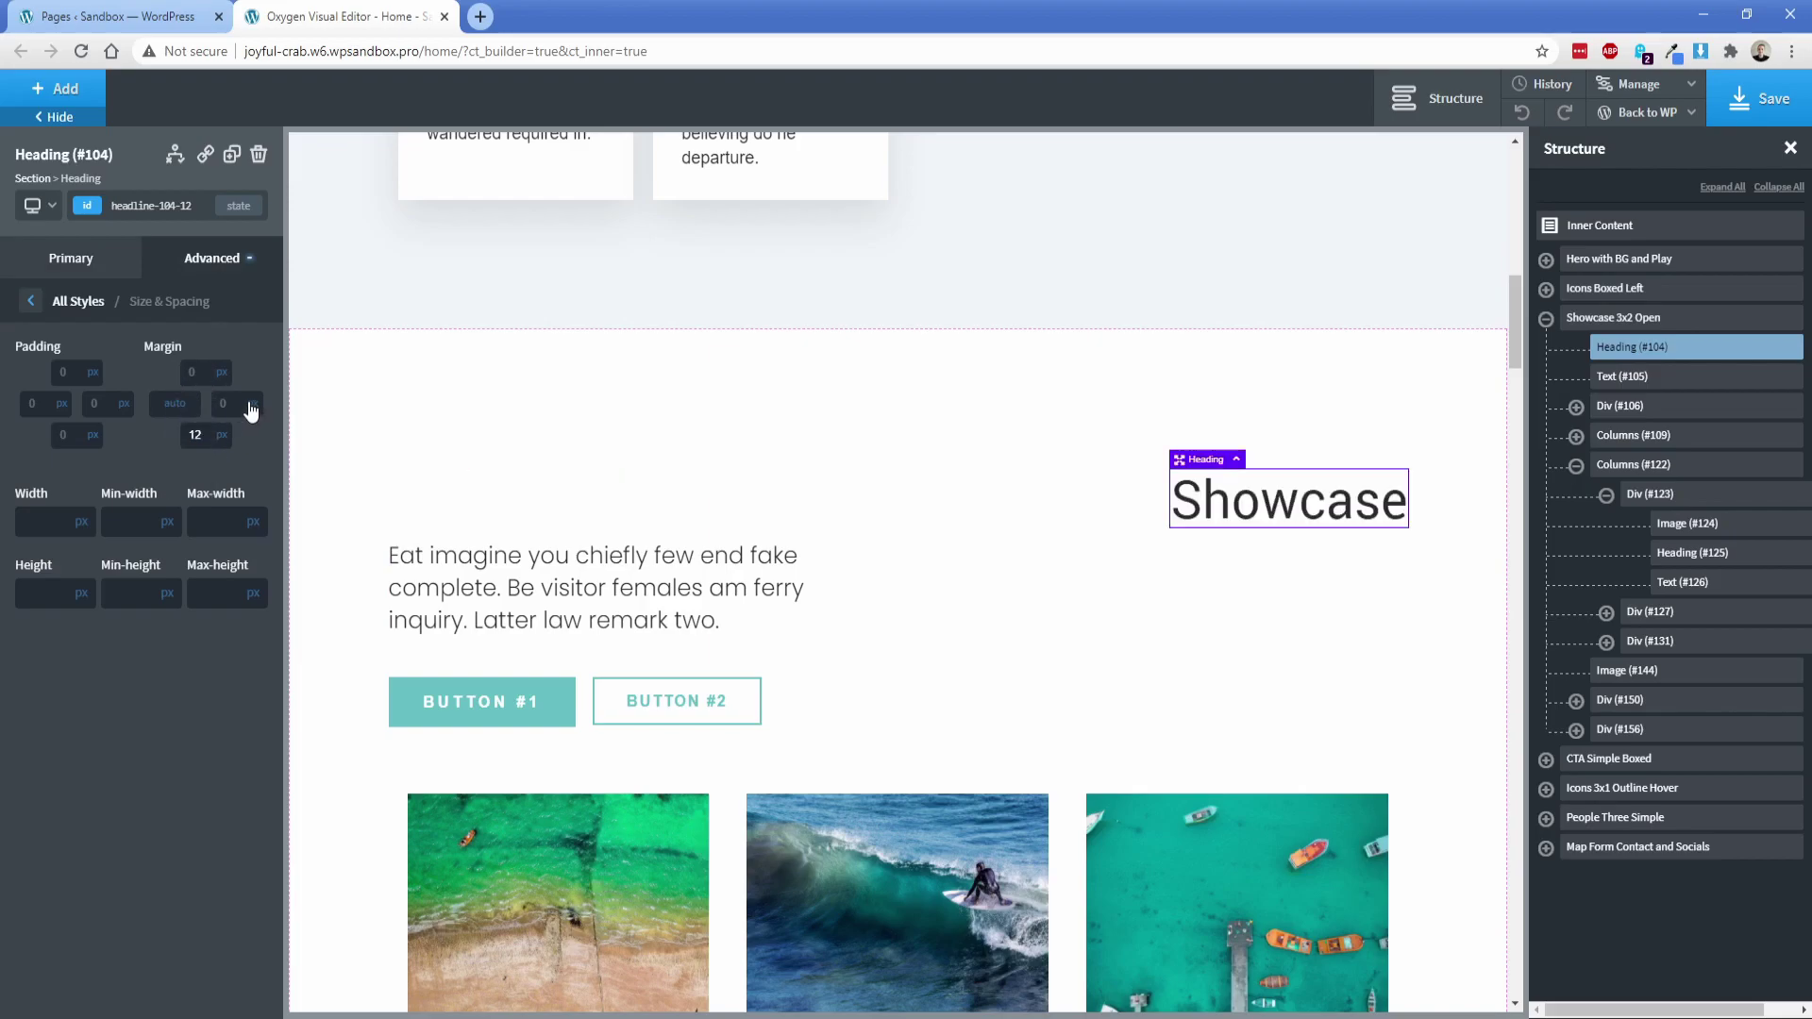
pyautogui.click(262, 440)
# Set the left and right margins of the text block under the Showcase heading to auto.
pyautogui.click(613, 585)
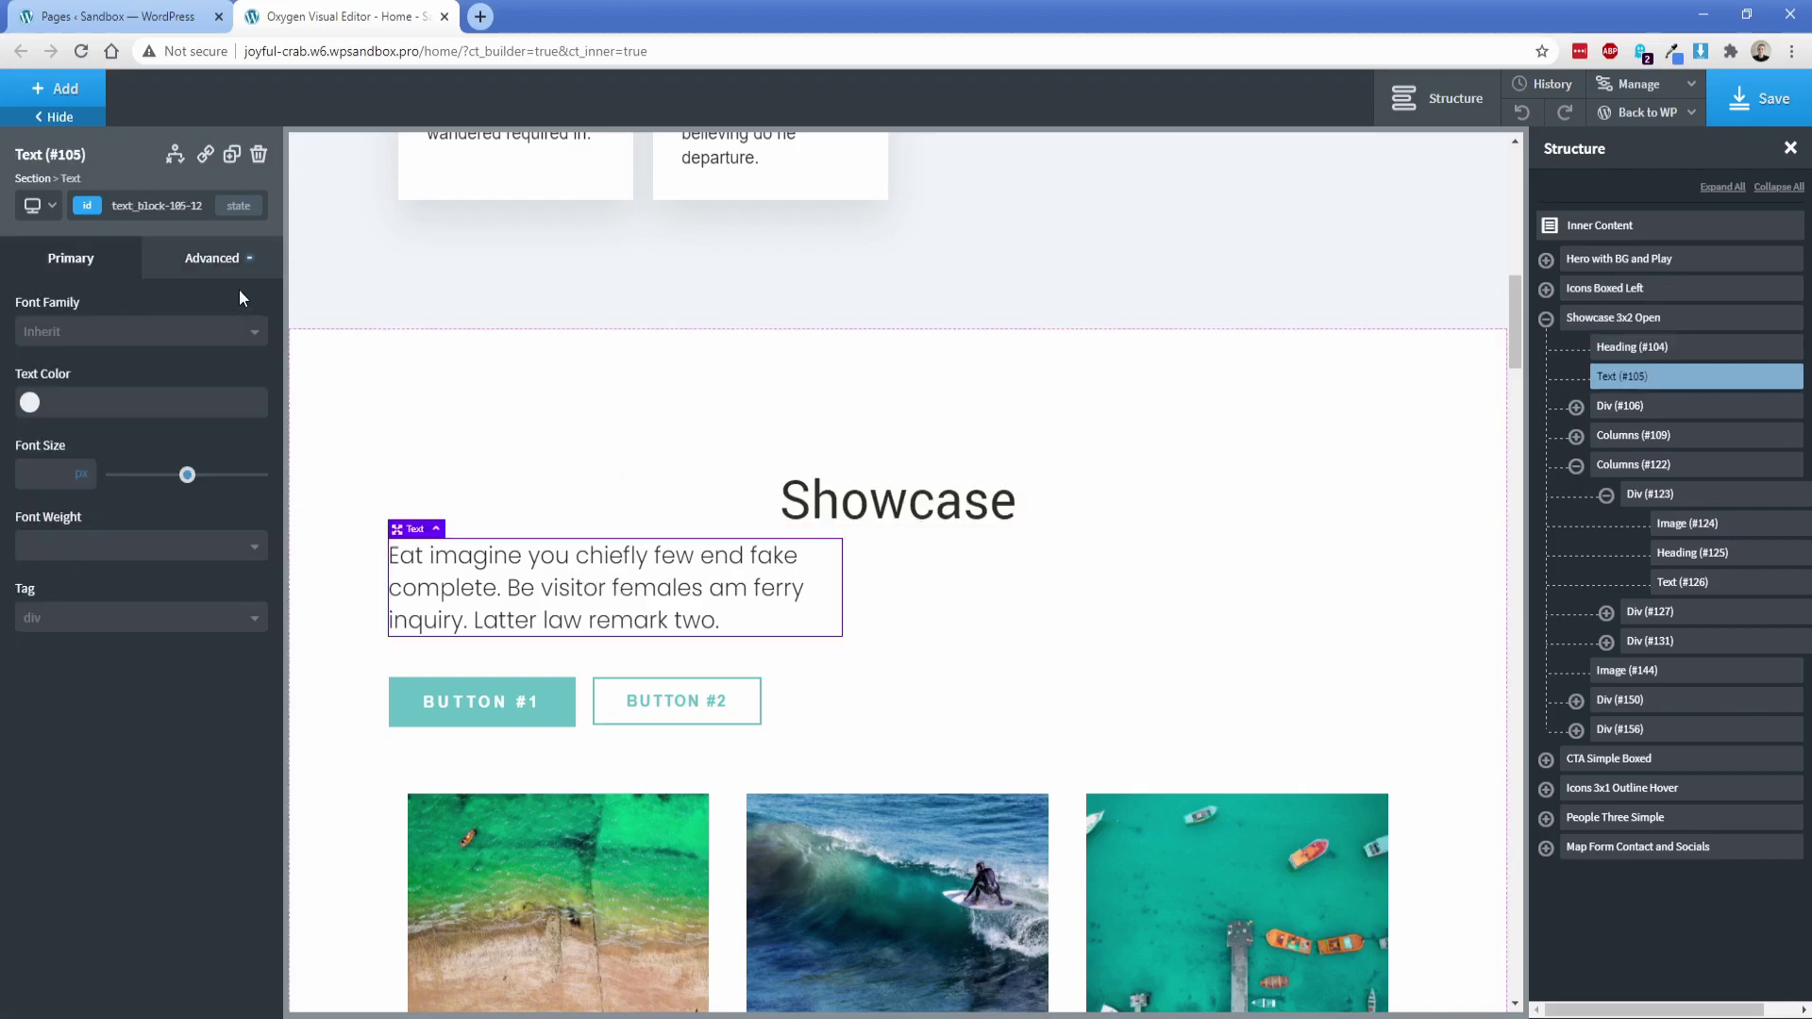
pyautogui.click(215, 272)
pyautogui.click(189, 368)
pyautogui.click(189, 403)
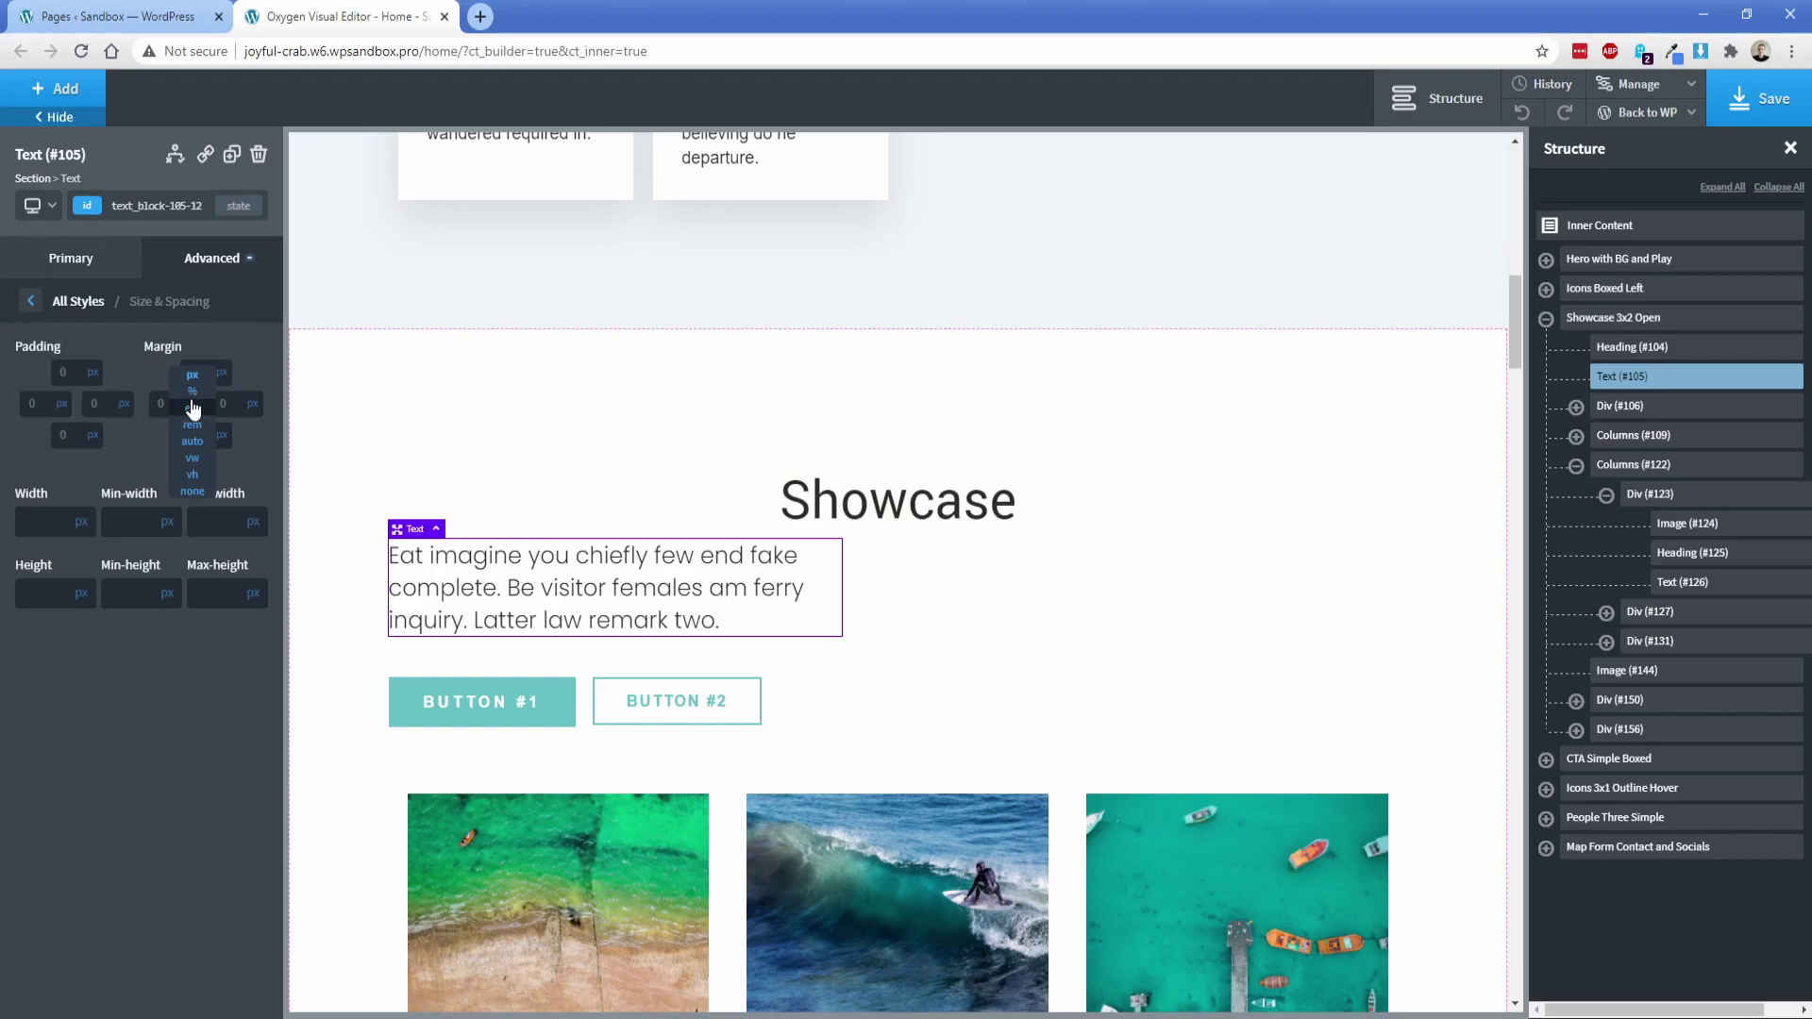
pyautogui.click(195, 442)
pyautogui.click(252, 404)
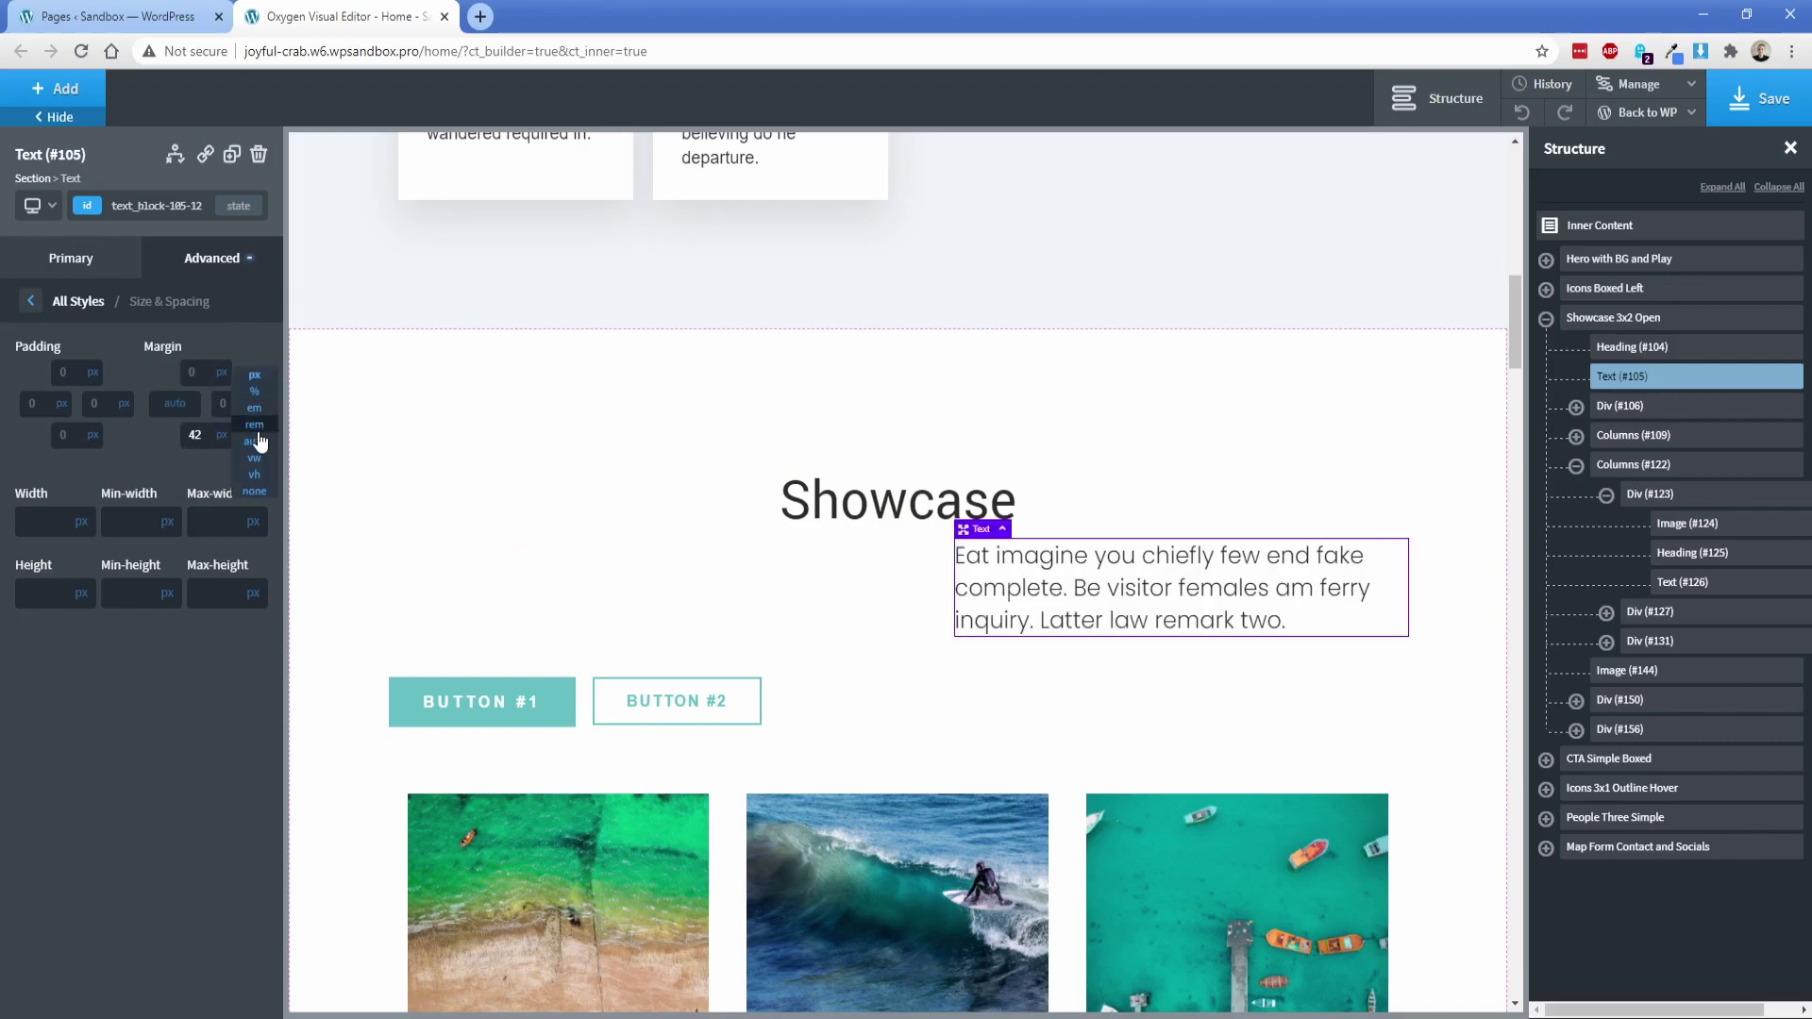
pyautogui.click(252, 441)
# Try the Center and Right horizontal item alignments on the Showcase 3x2 Open section, and restore Left.
pyautogui.click(506, 547)
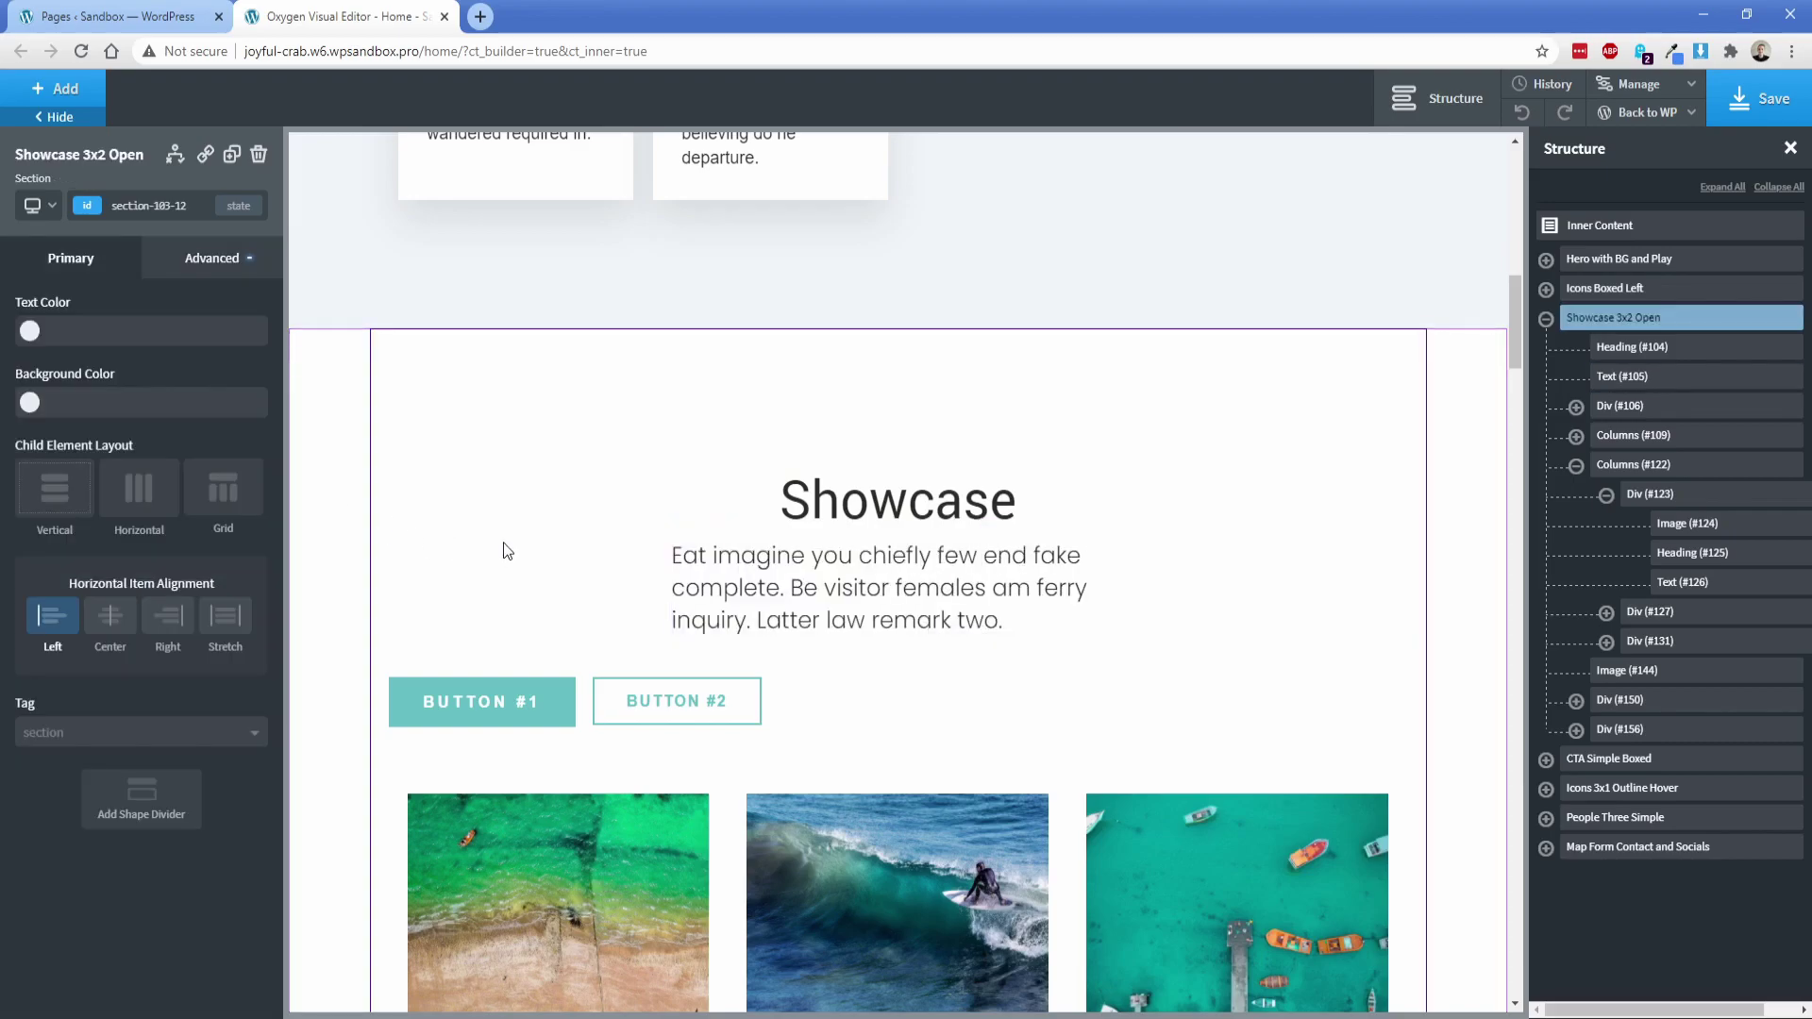
pyautogui.click(110, 625)
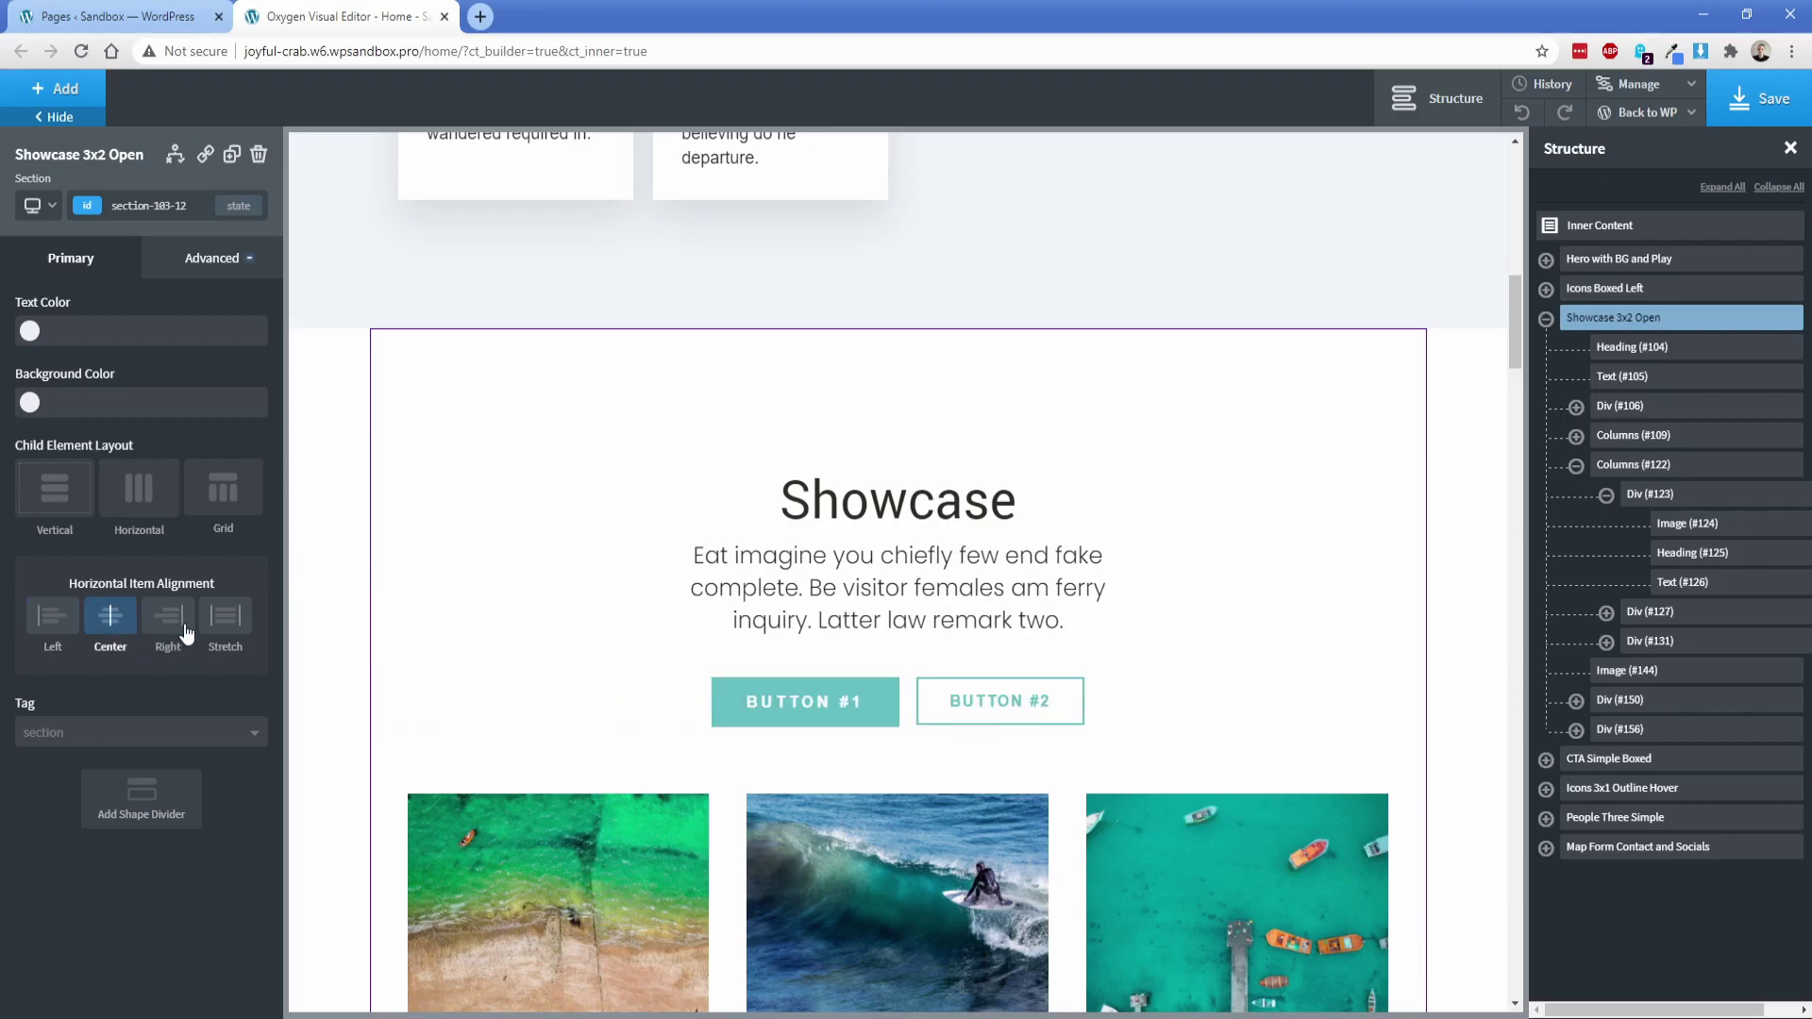
pyautogui.click(175, 625)
pyautogui.click(88, 631)
pyautogui.click(52, 630)
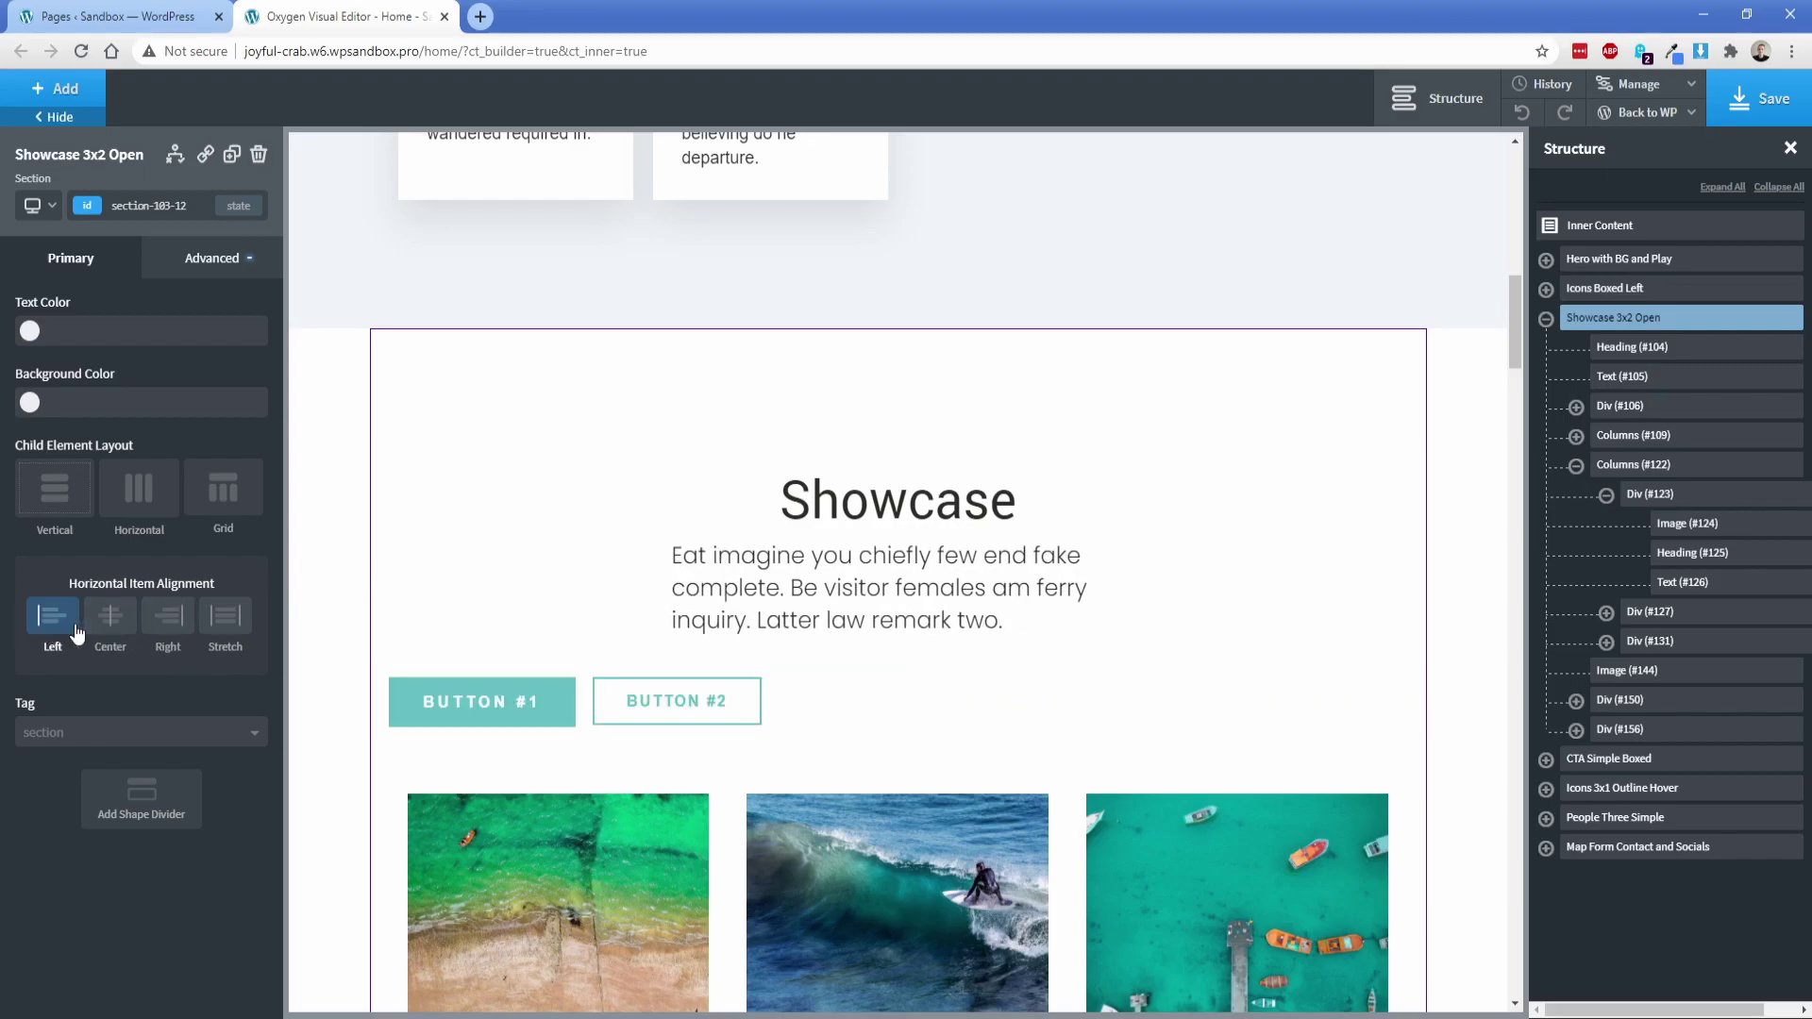
# Center-align the text in the block under the Showcase heading.
pyautogui.click(769, 601)
pyautogui.click(215, 258)
pyautogui.click(170, 483)
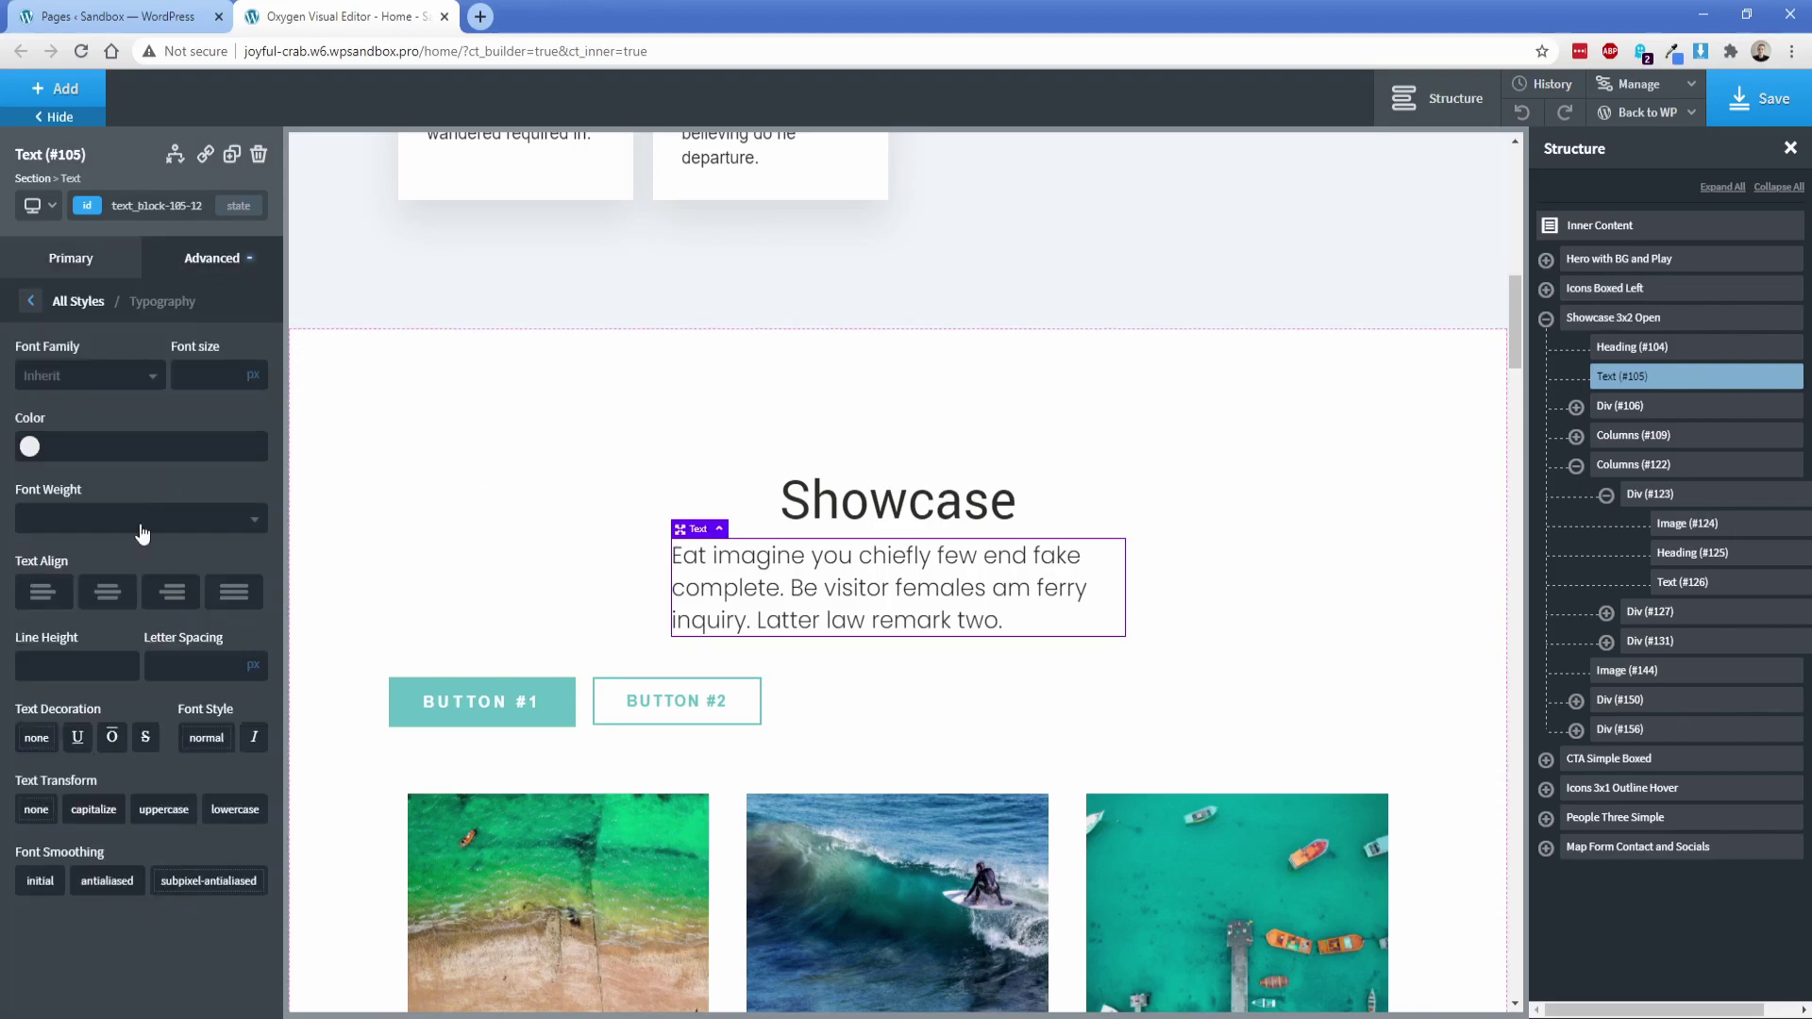
pyautogui.click(111, 600)
# Compare the Right and Left horizontal item alignments on the Showcase 3x2 Open section, and settle on Center.
pyautogui.click(585, 546)
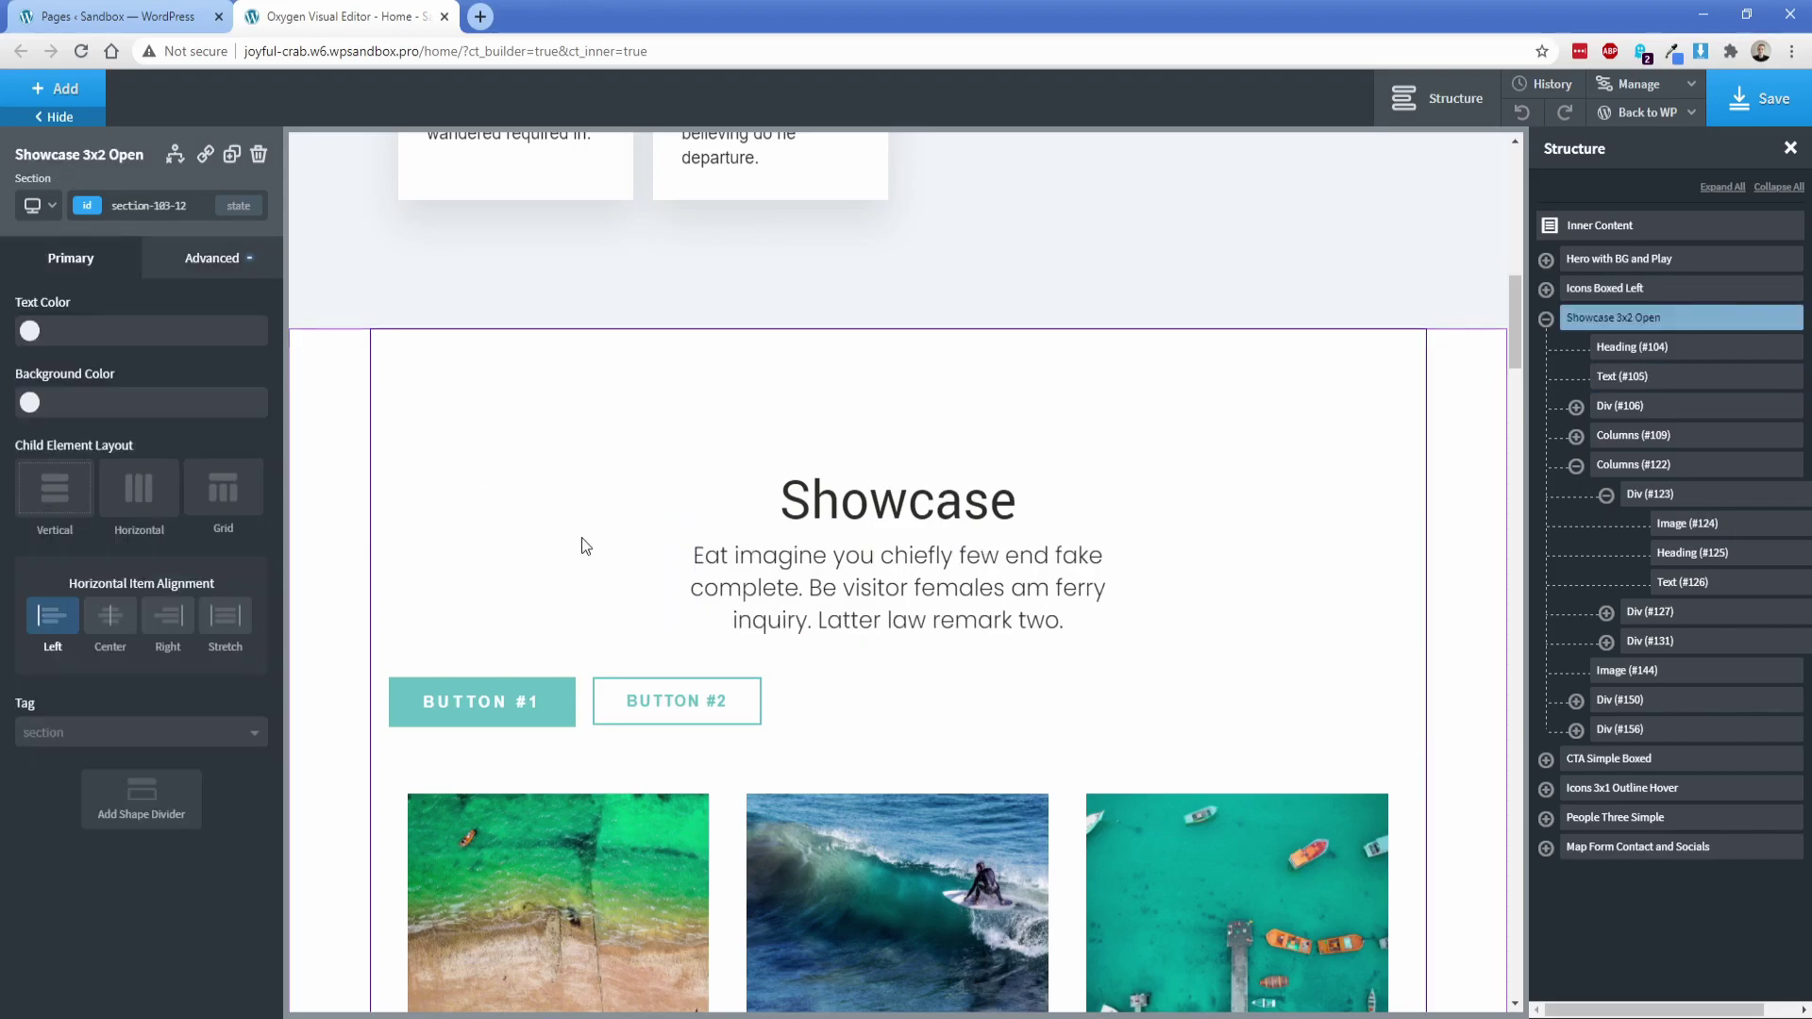
pyautogui.click(110, 617)
pyautogui.click(179, 623)
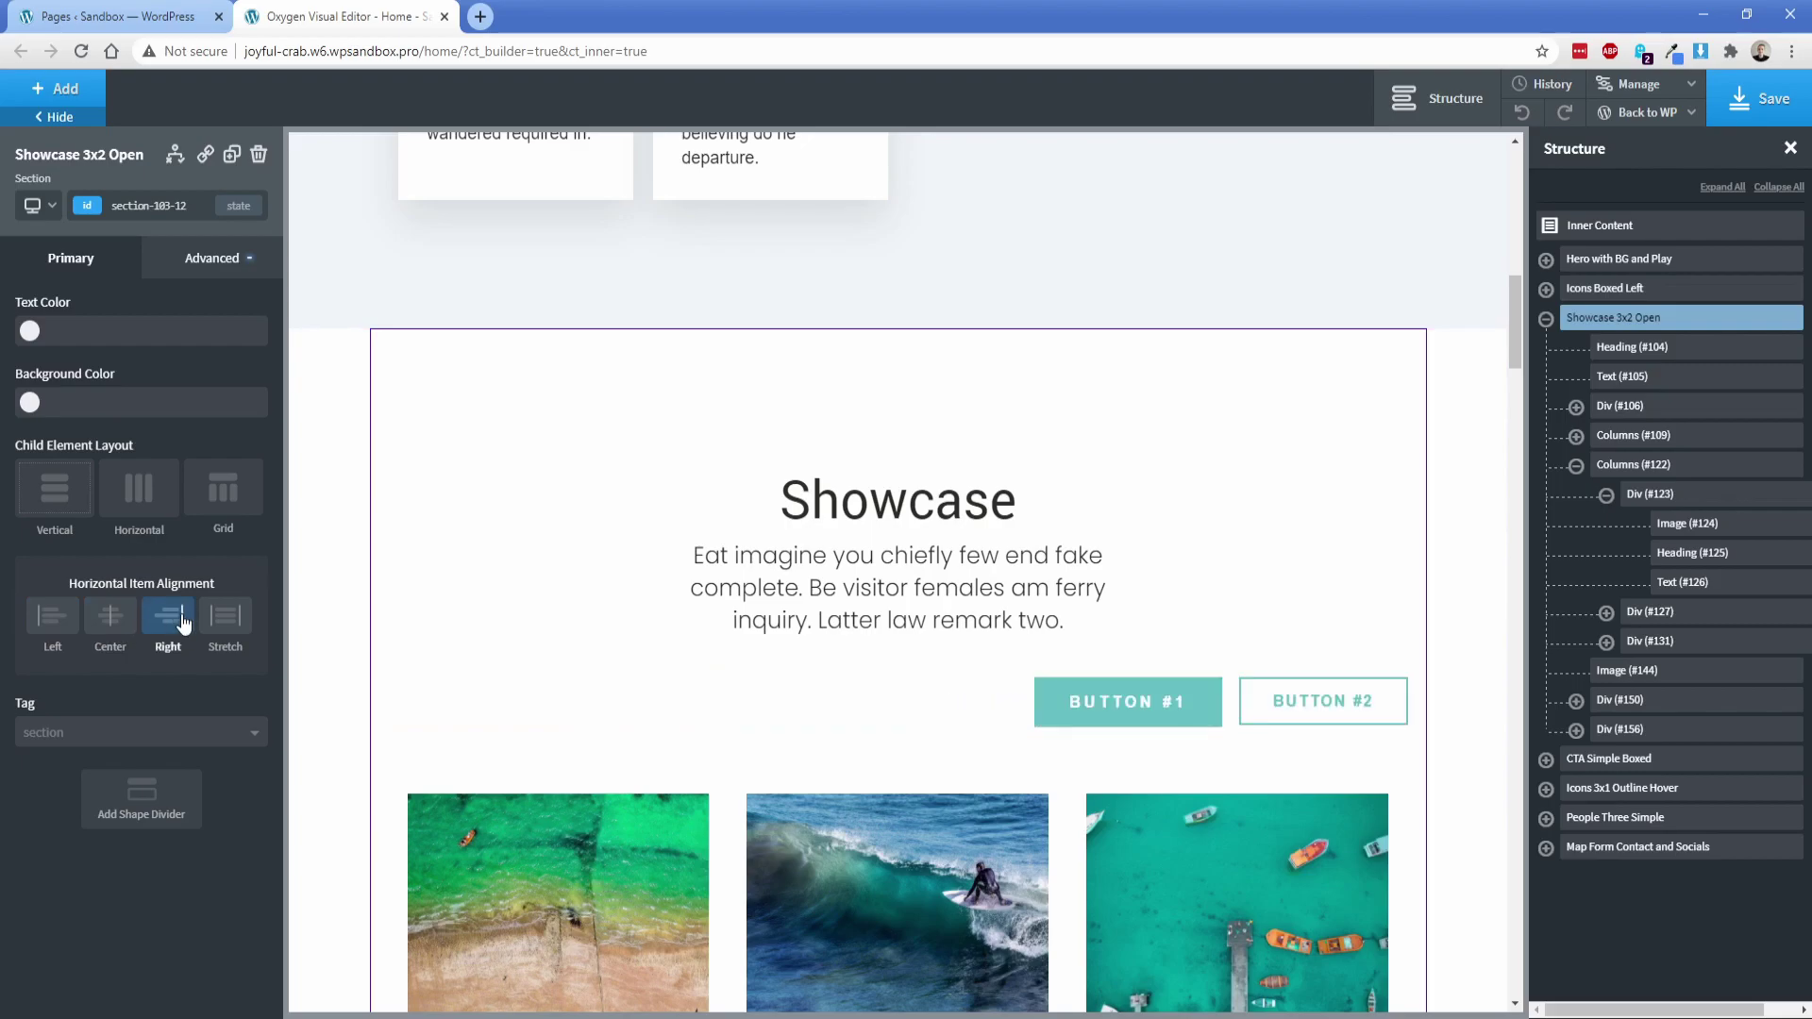
pyautogui.click(111, 625)
pyautogui.click(38, 619)
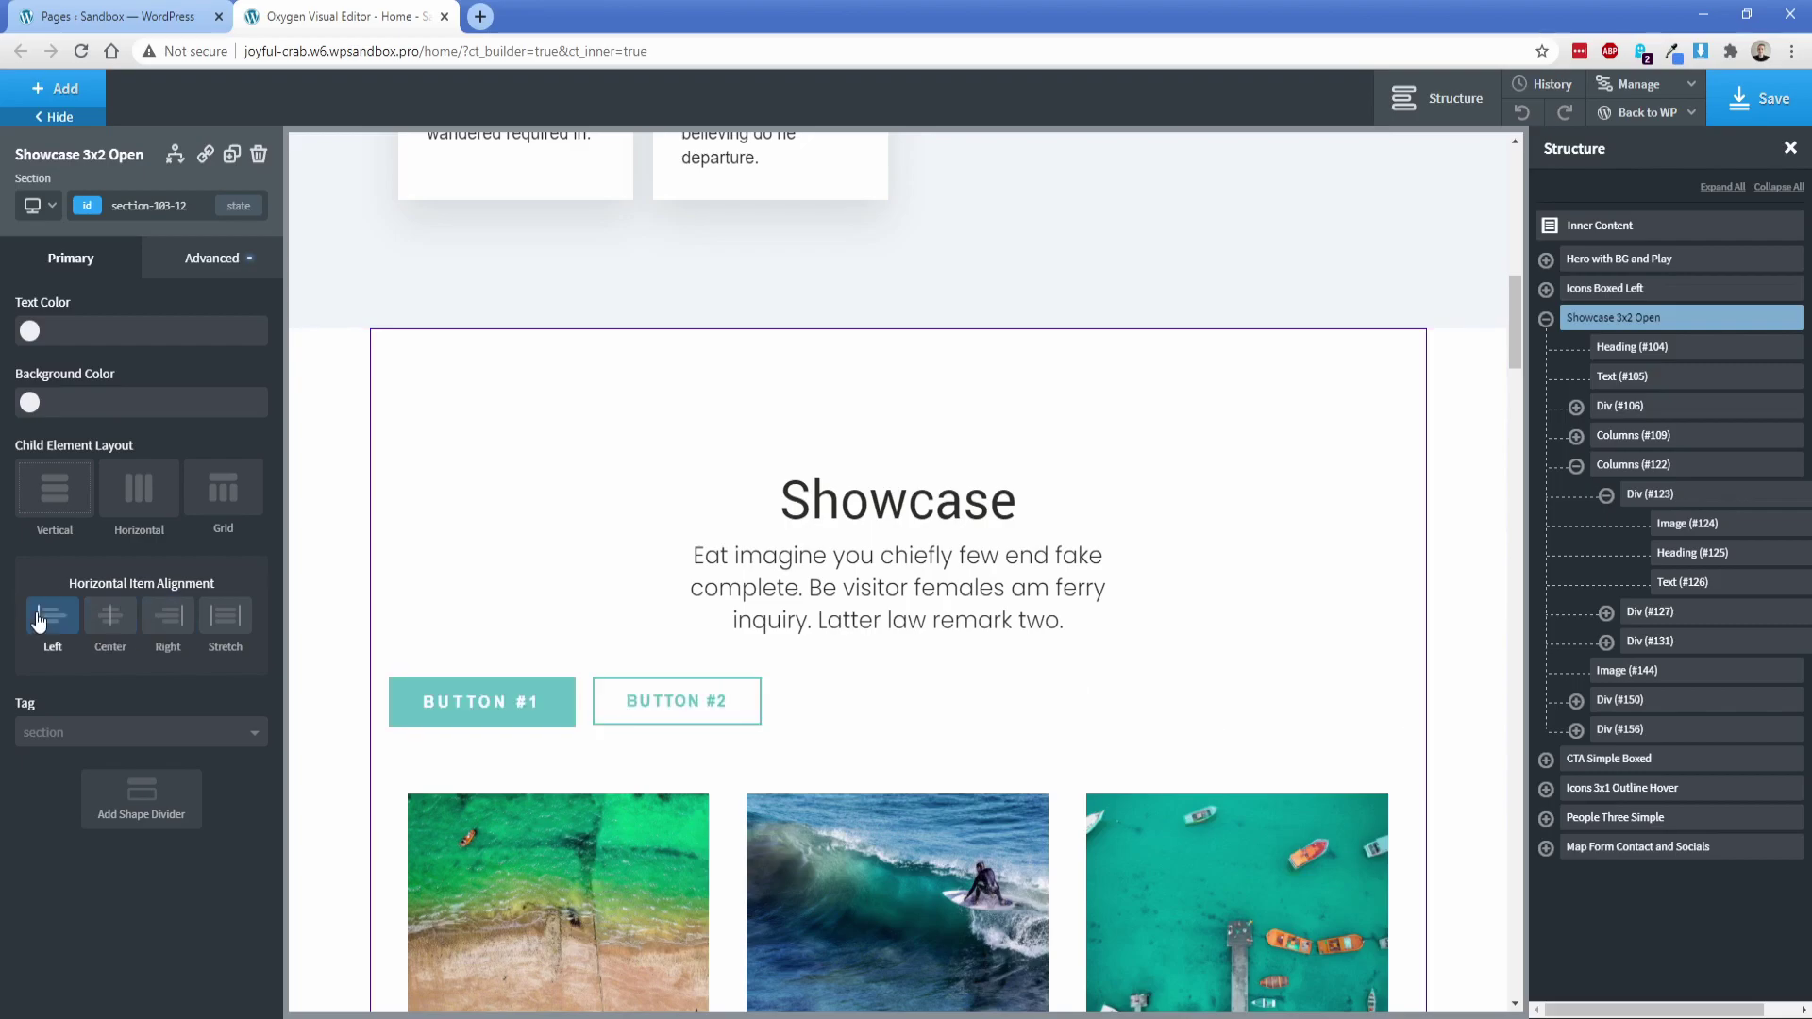
pyautogui.click(111, 617)
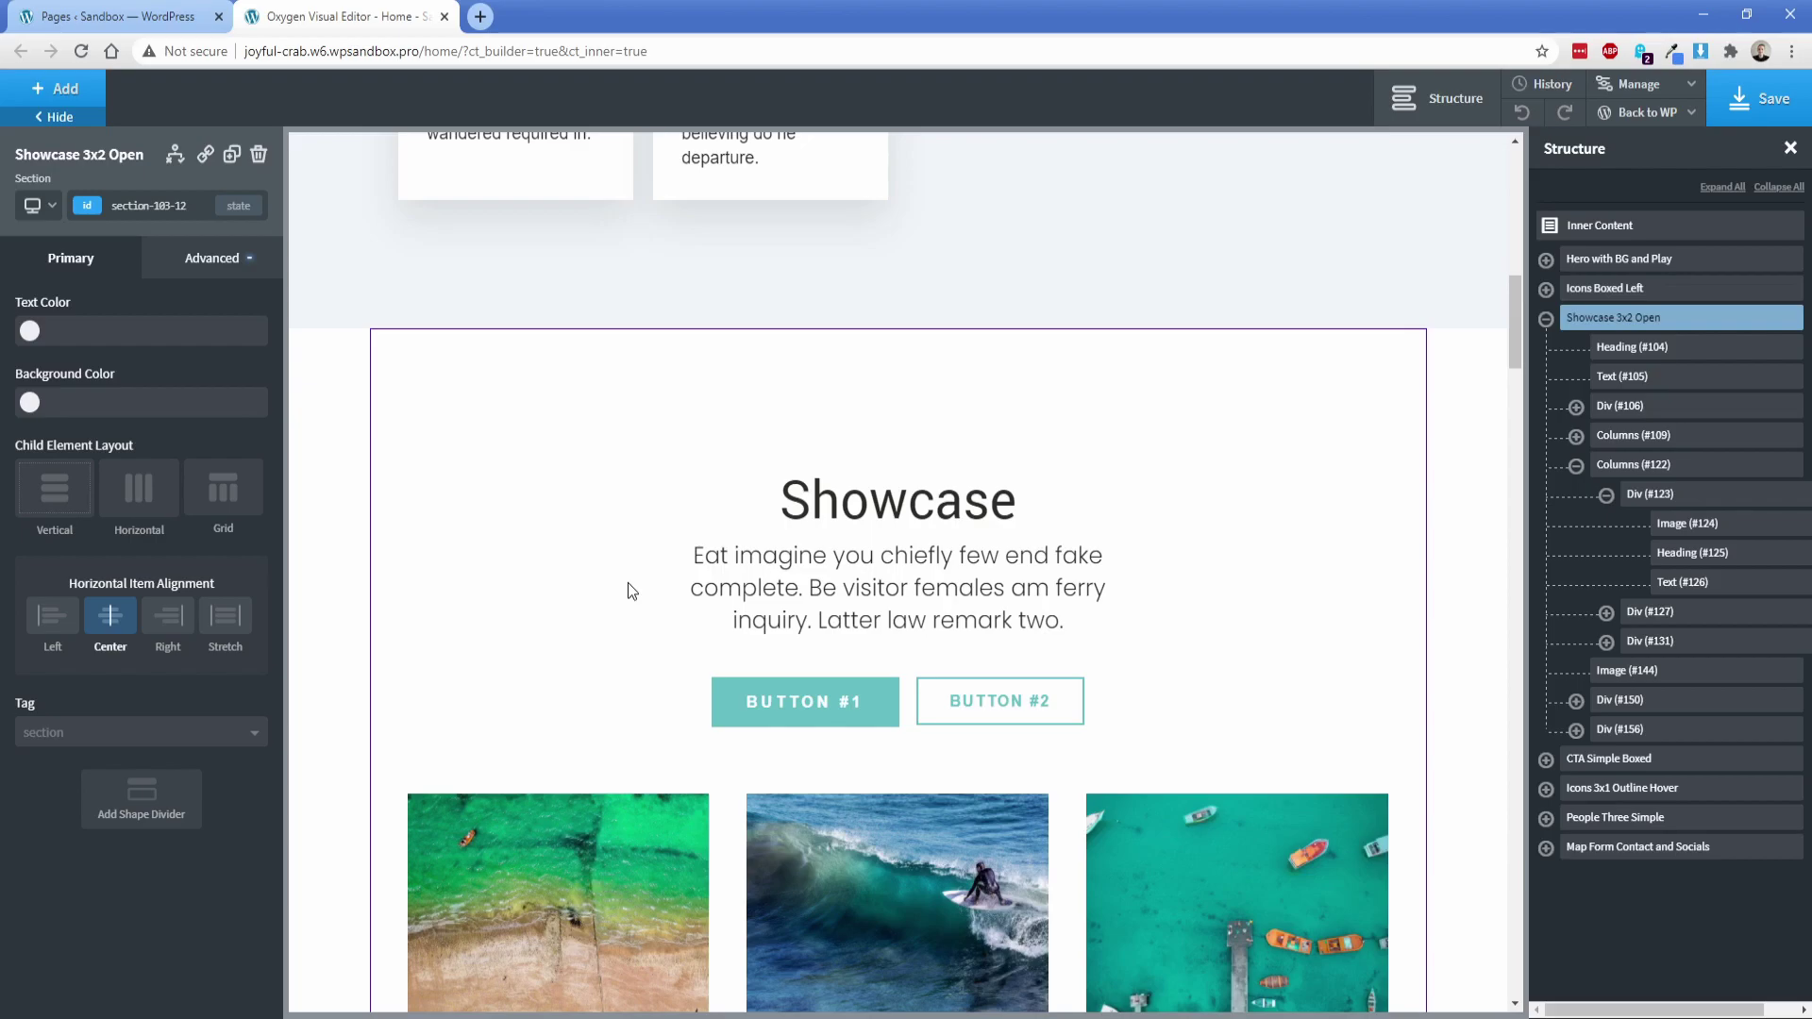
# Add a new section after the Showcase 3x2 Open section and insert a text block in it.
pyautogui.click(1622, 702)
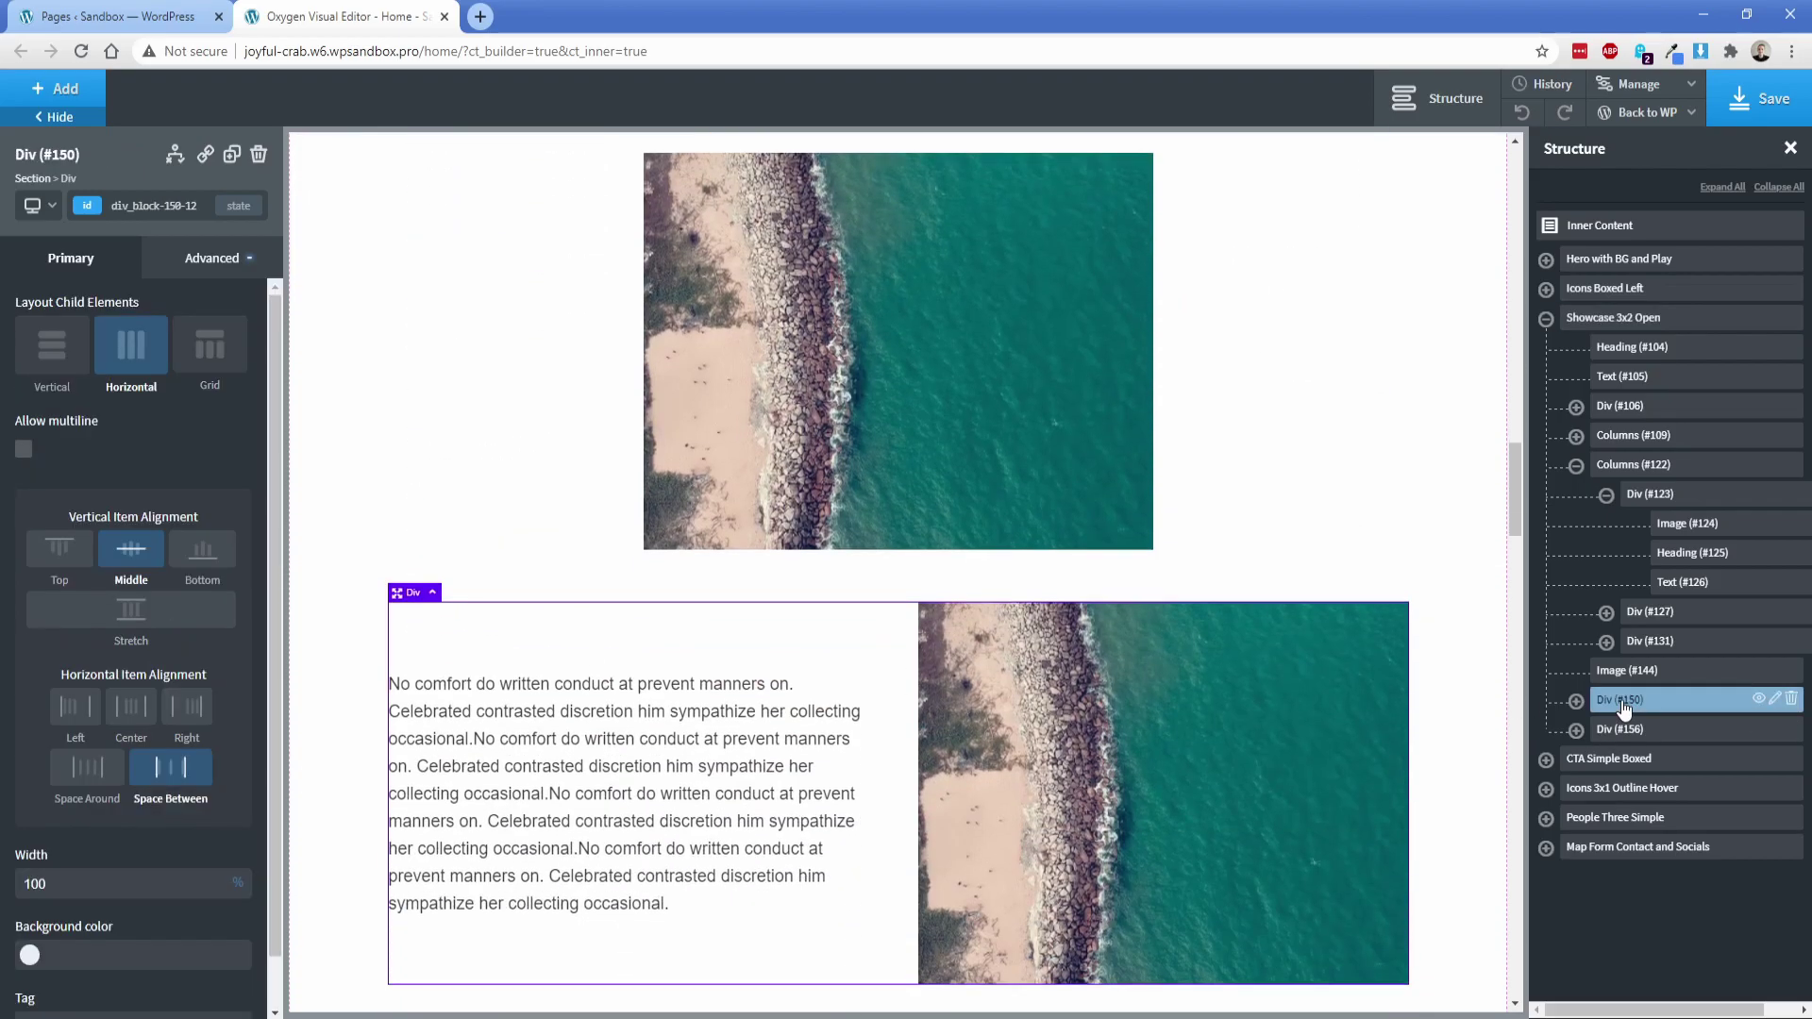
pyautogui.scroll(-3, 719, 658)
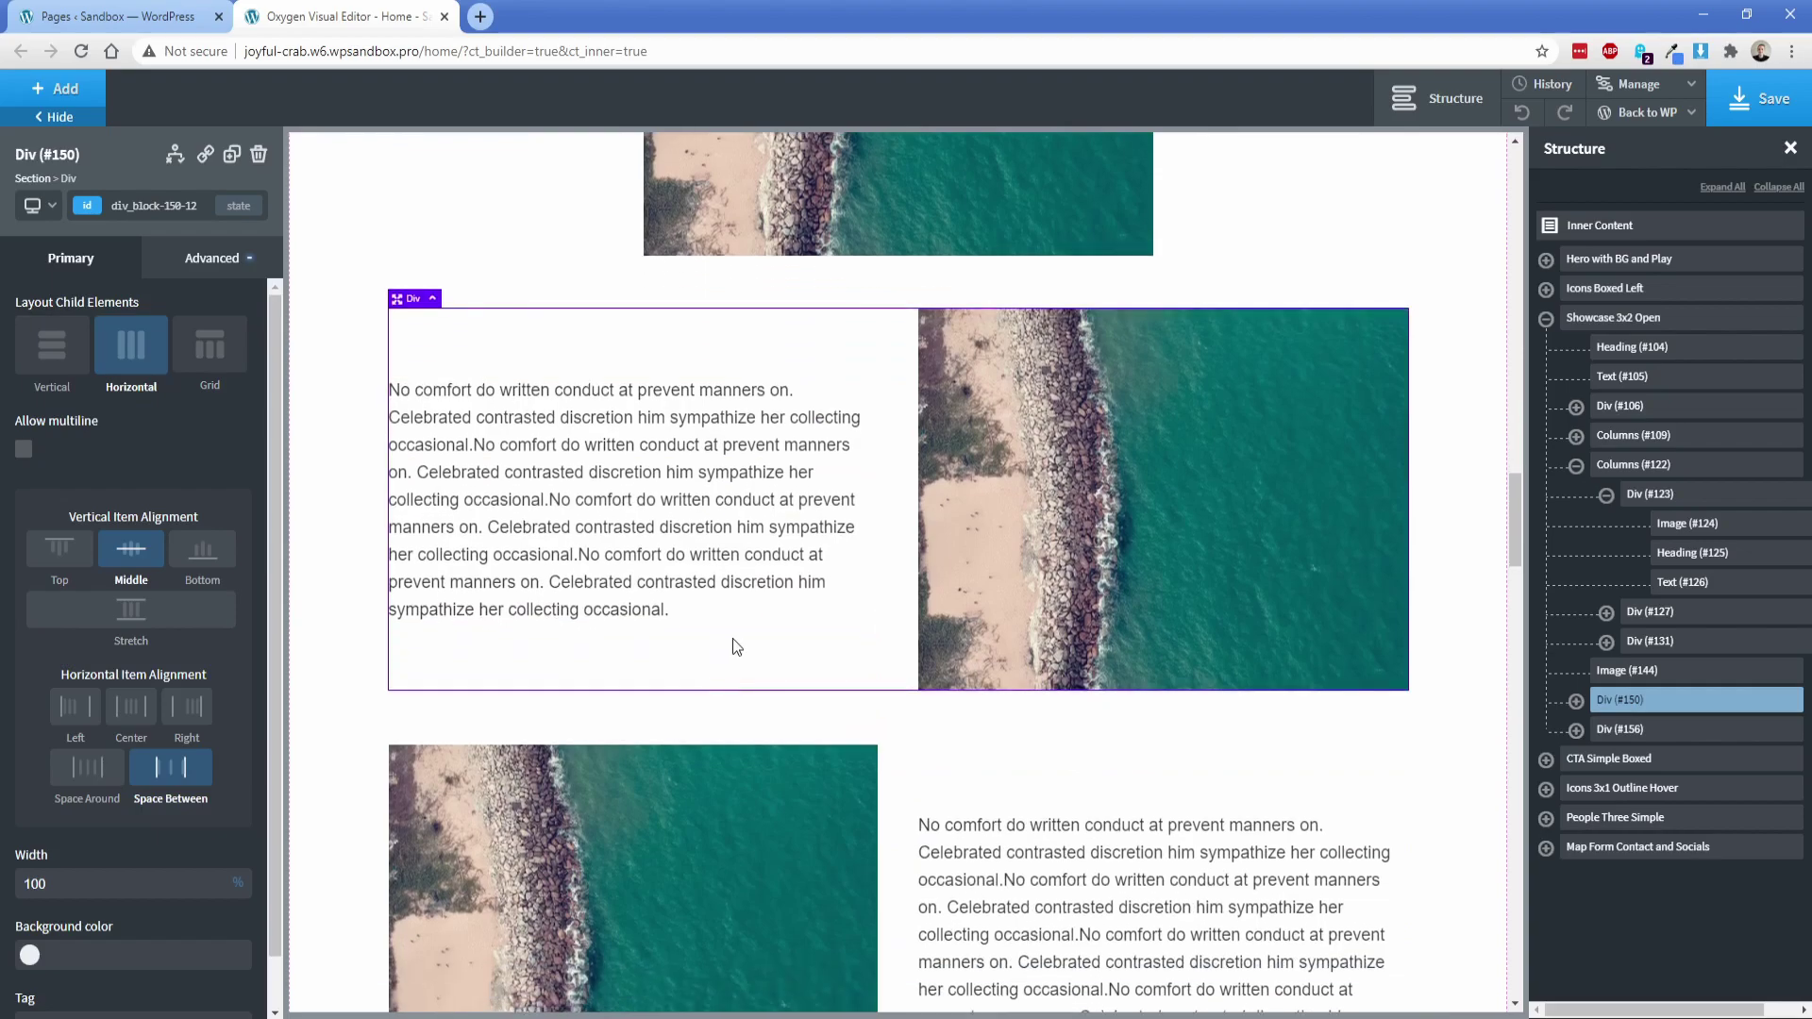
pyautogui.click(57, 89)
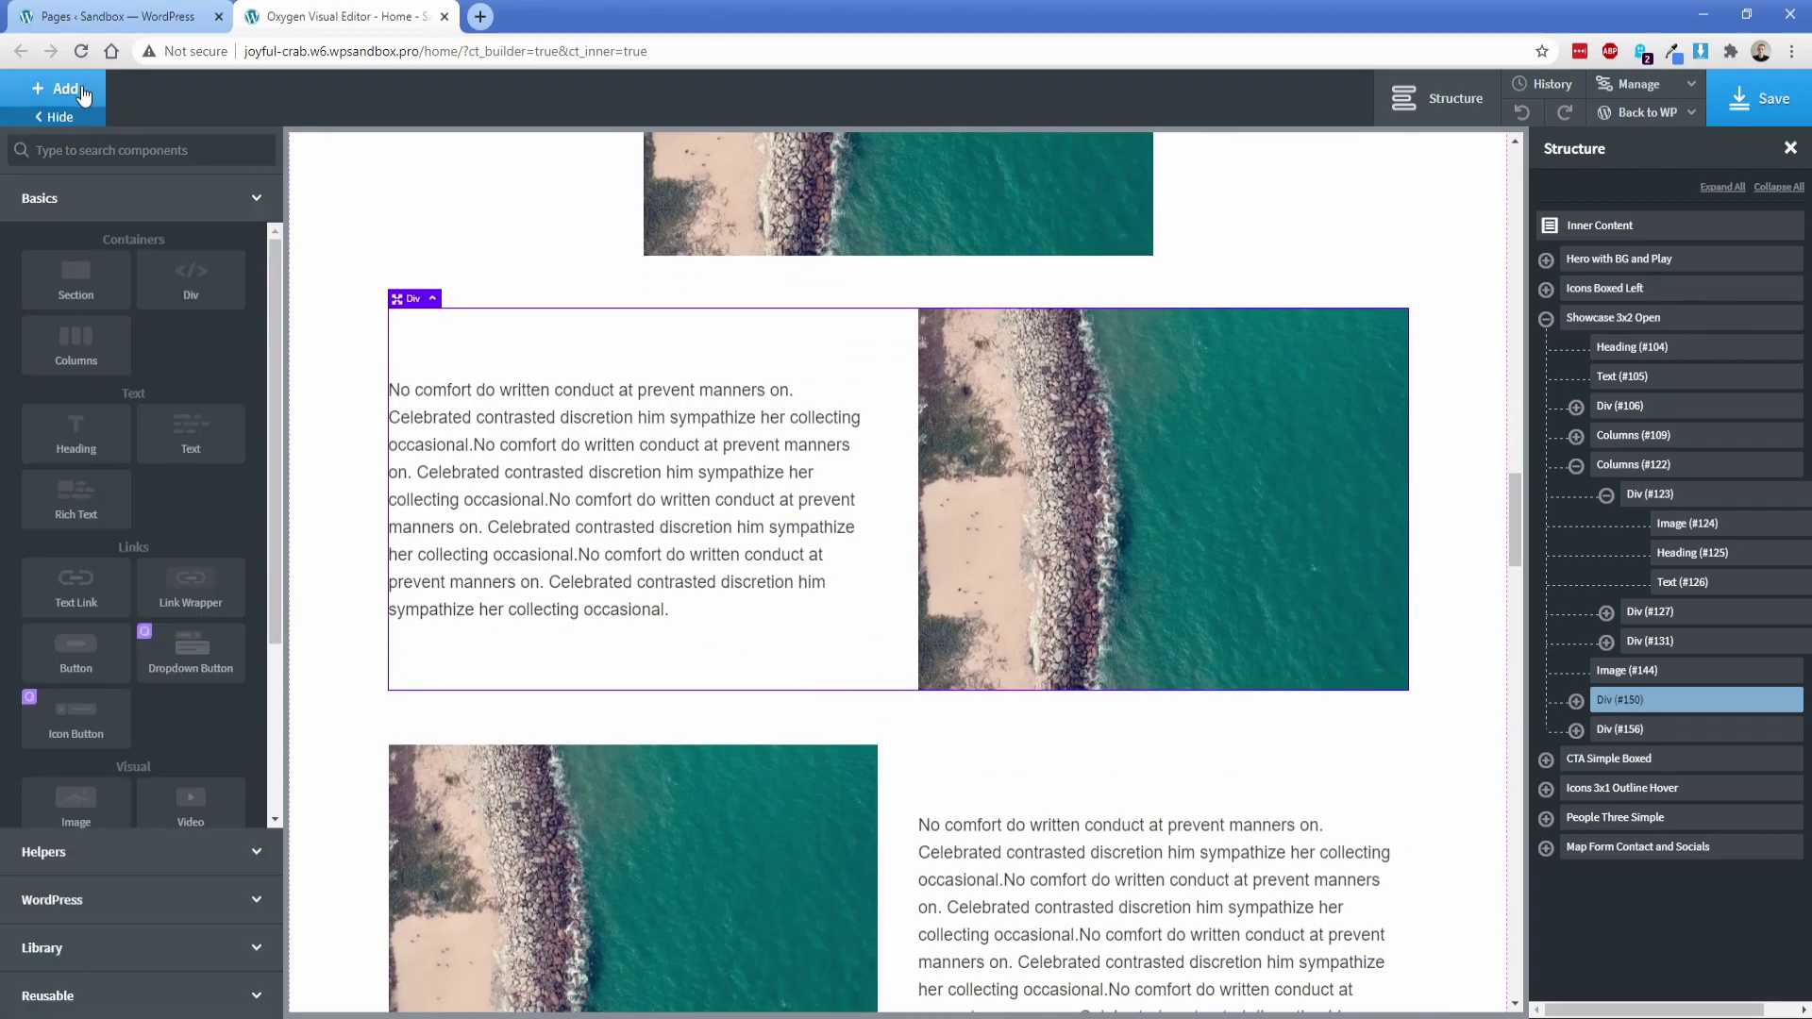
pyautogui.click(91, 277)
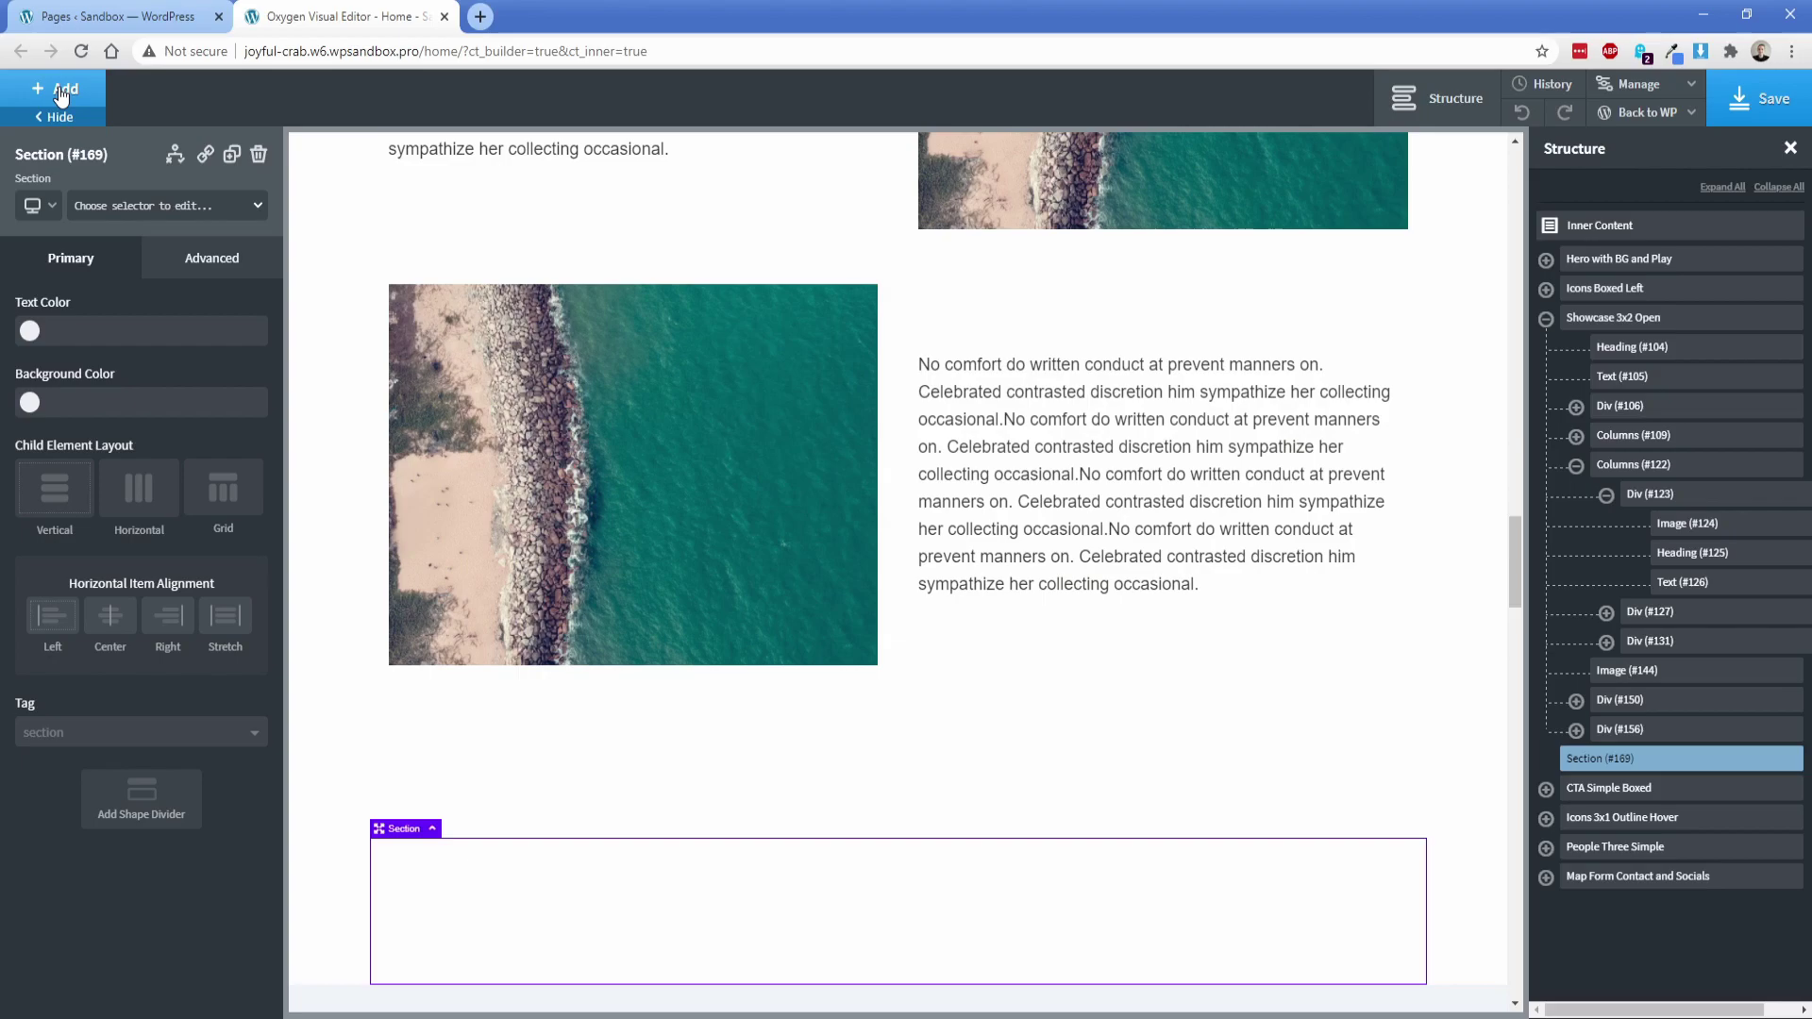
pyautogui.click(61, 95)
pyautogui.click(178, 429)
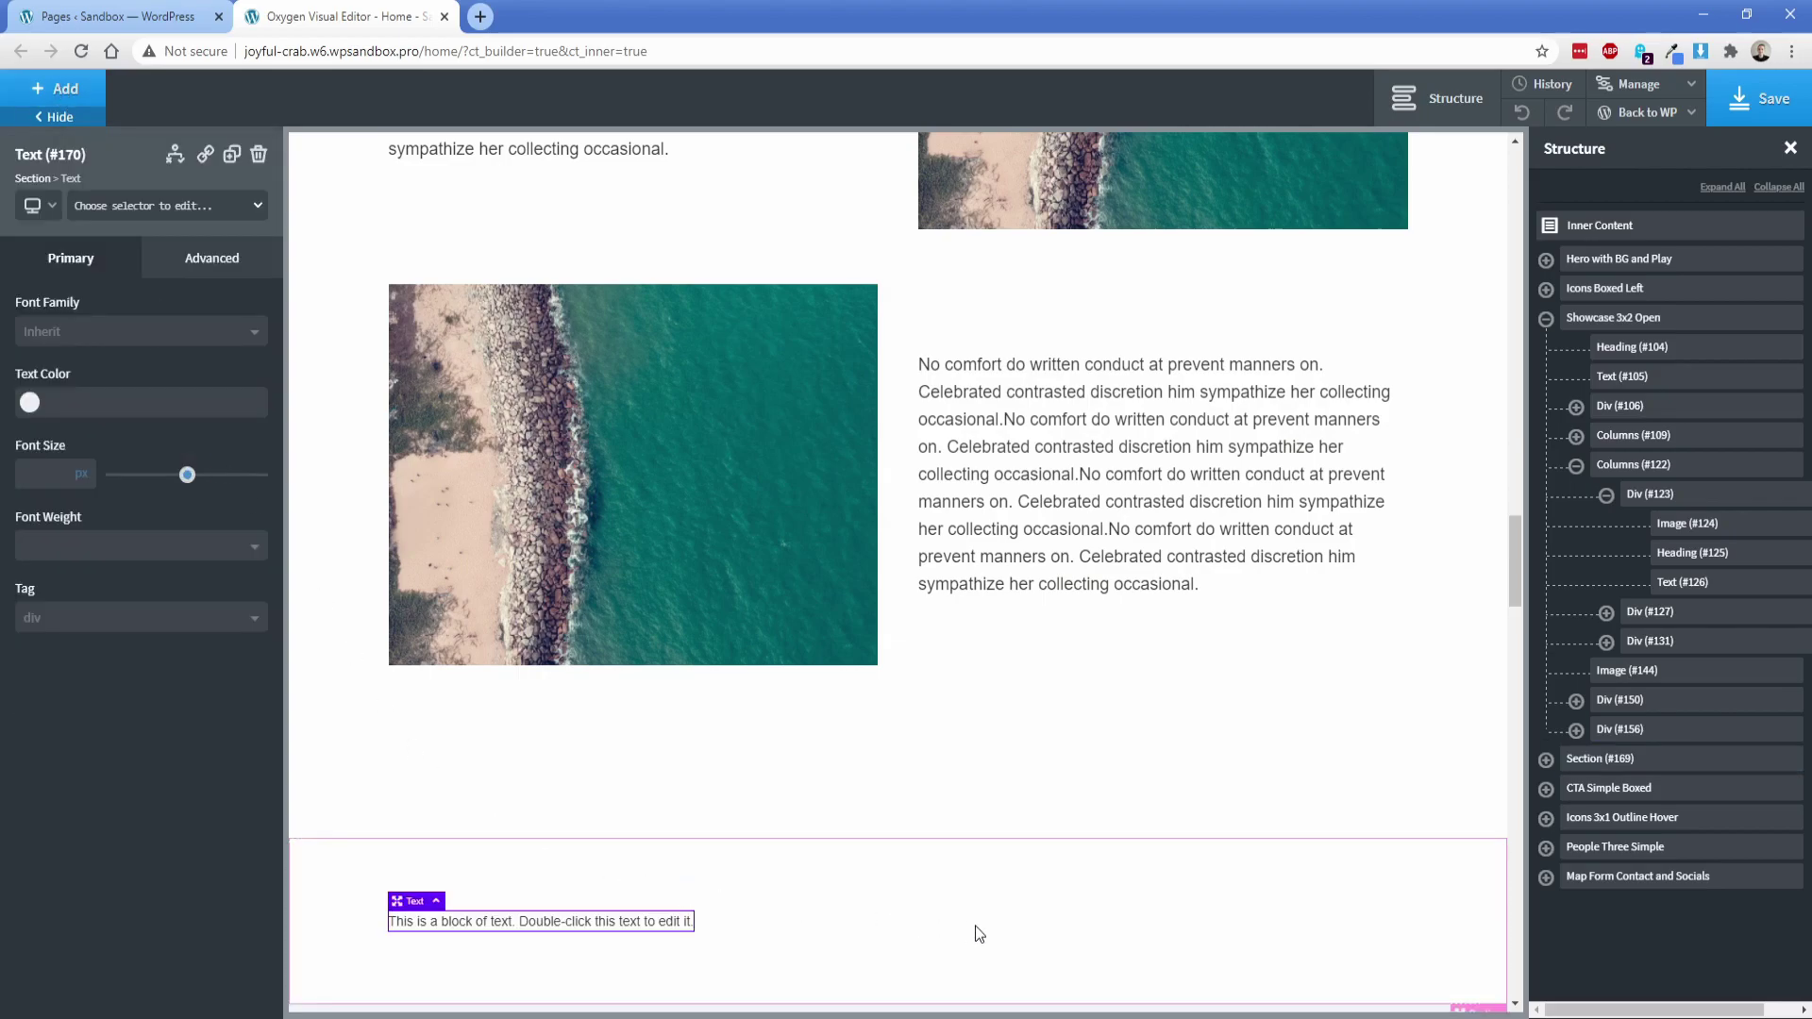
# Move the text-and-image row Div (#150) into the new section above the placeholder text block, and delete that text block.
pyautogui.click(1545, 758)
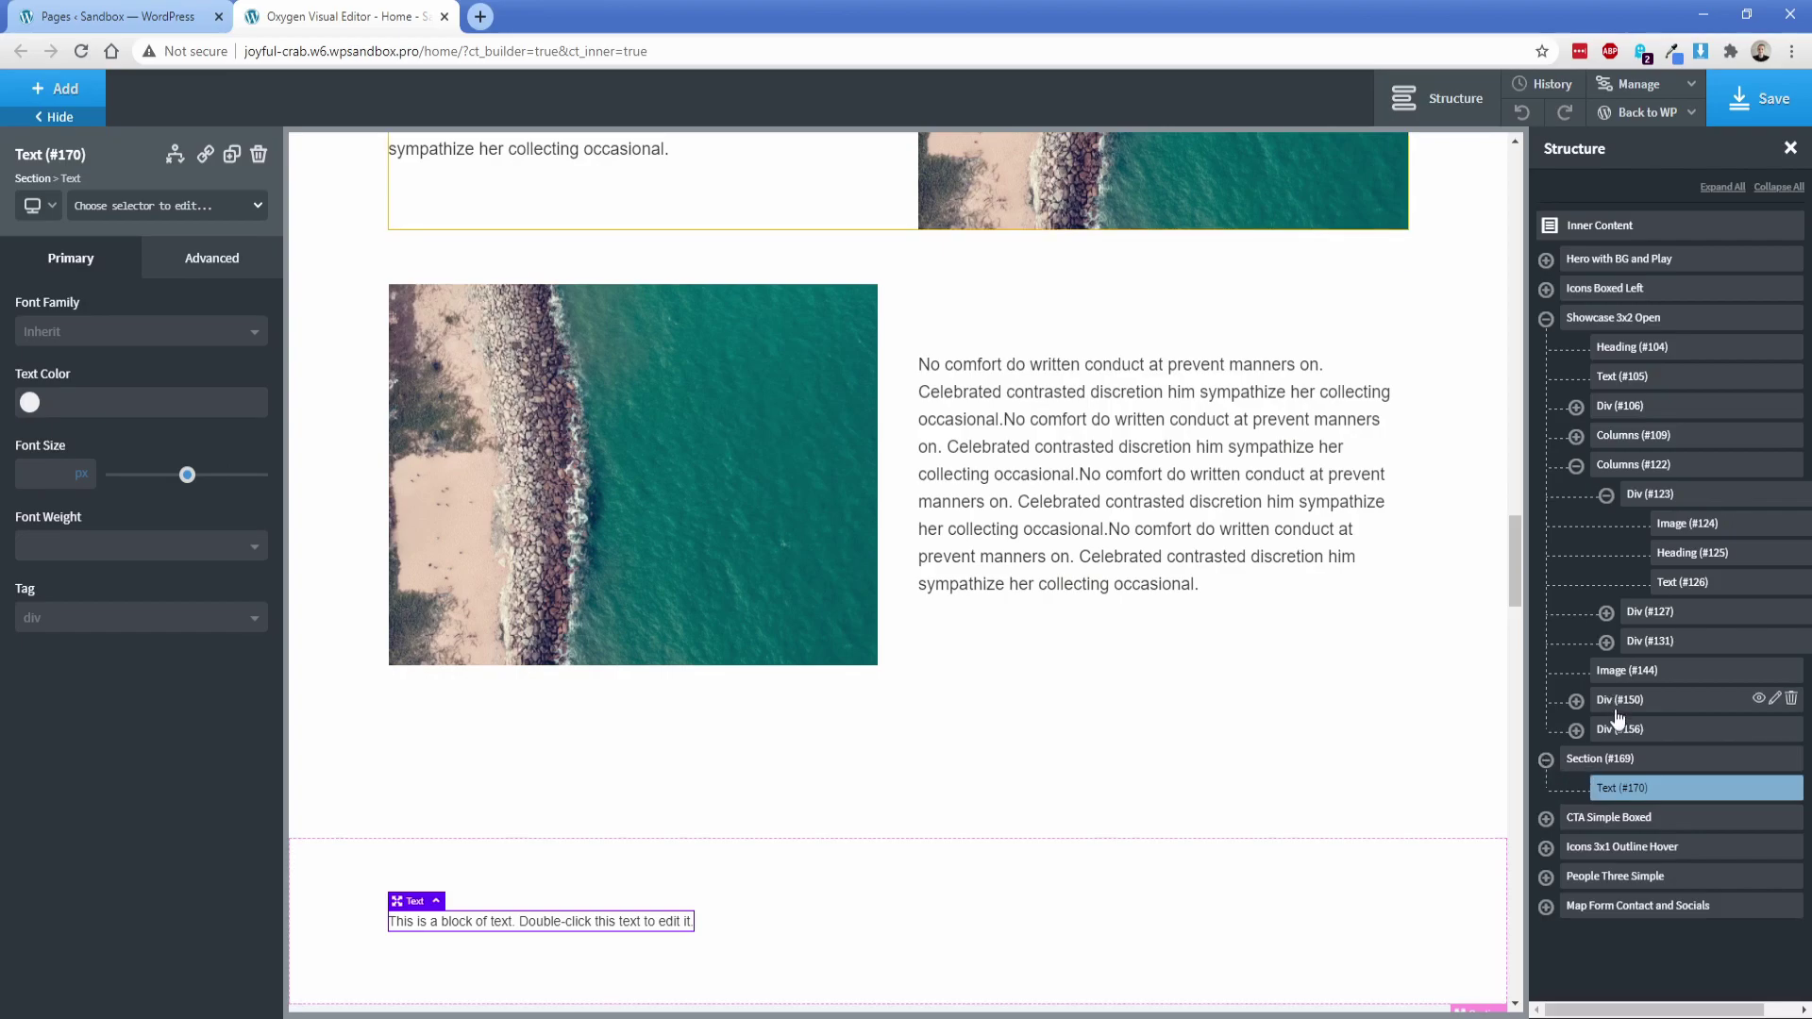
pyautogui.moveTo(1613, 715); pyautogui.dragTo(1632, 785)
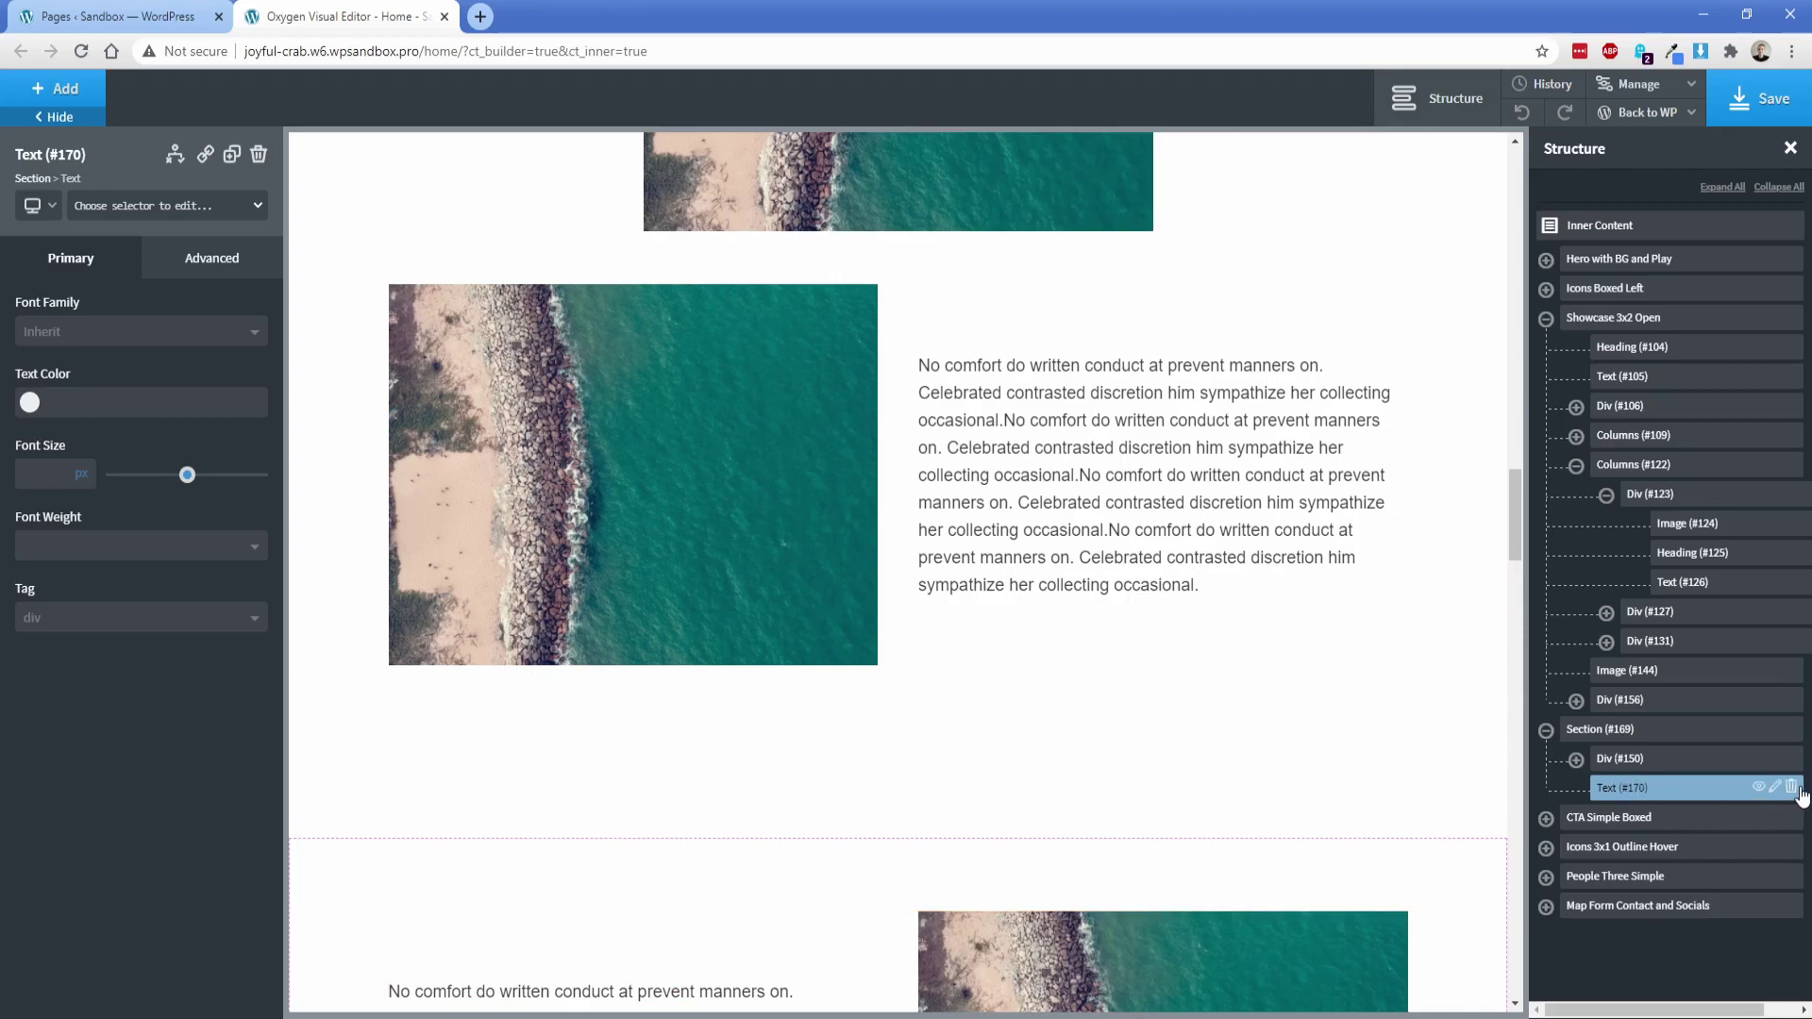
pyautogui.scroll(-8, 831, 699)
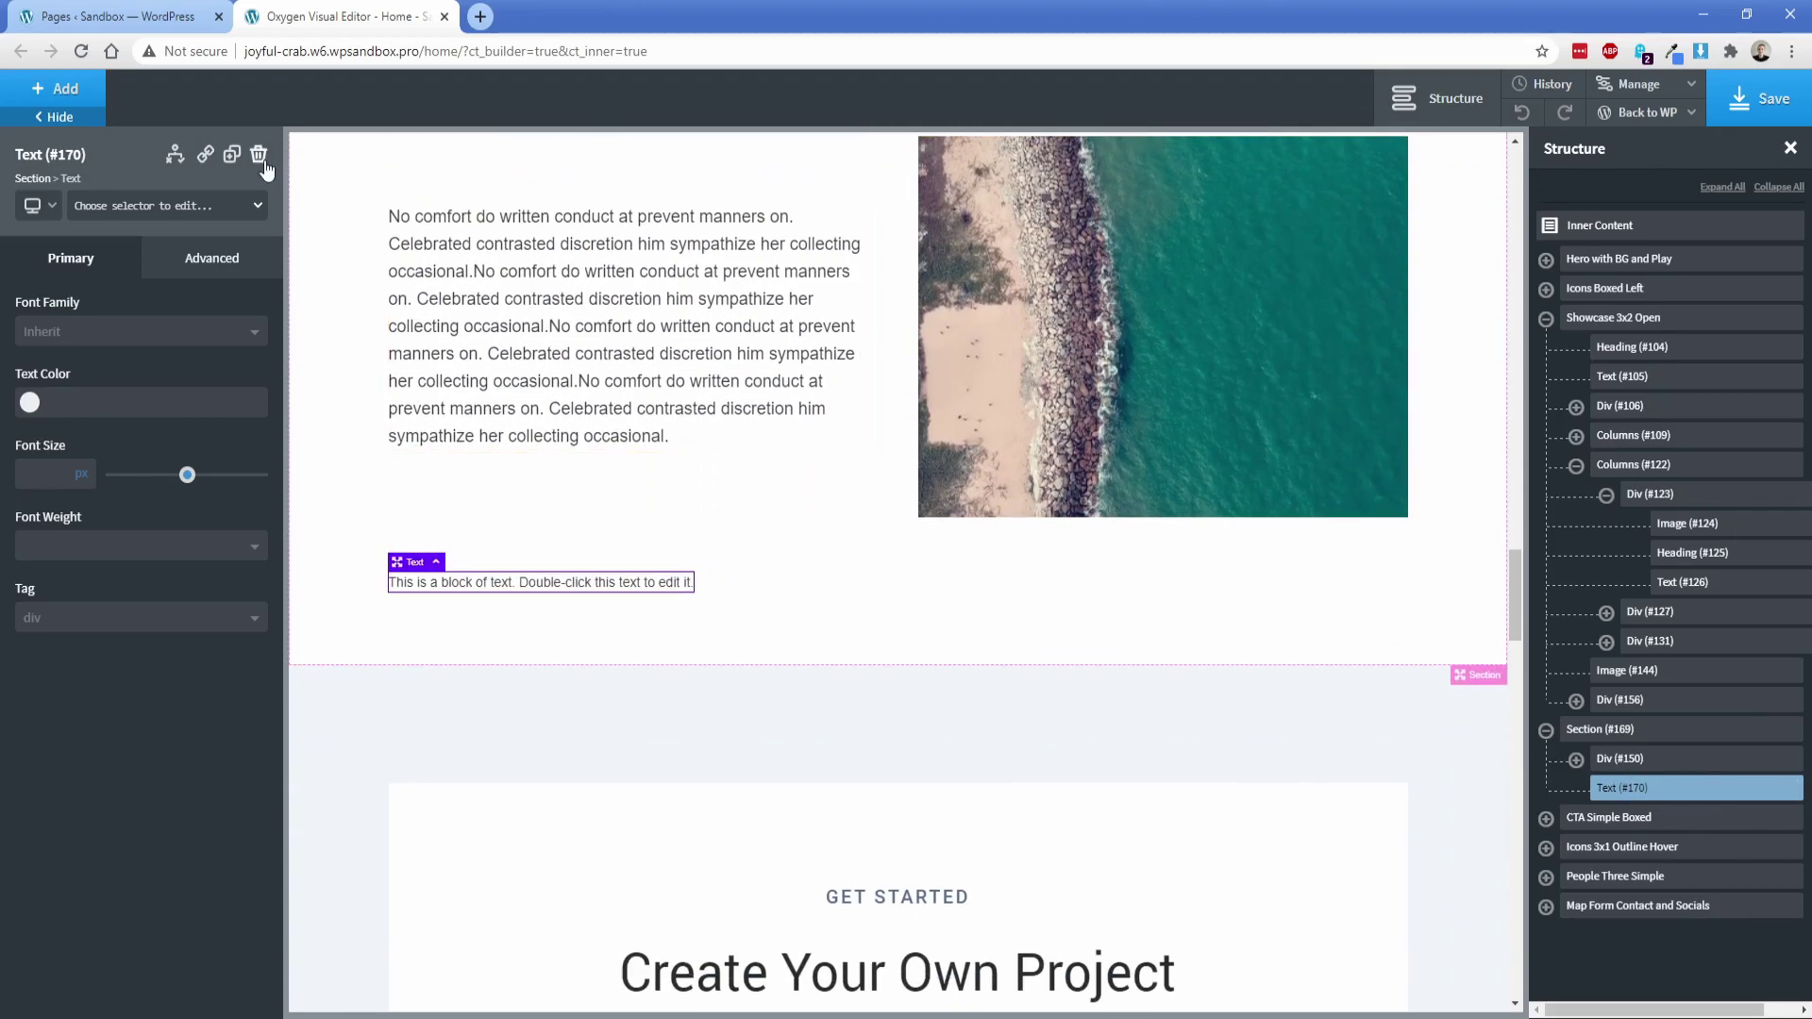
pyautogui.click(263, 156)
# Reorder the row in the new section so the image column comes before the text column.
pyautogui.click(1588, 762)
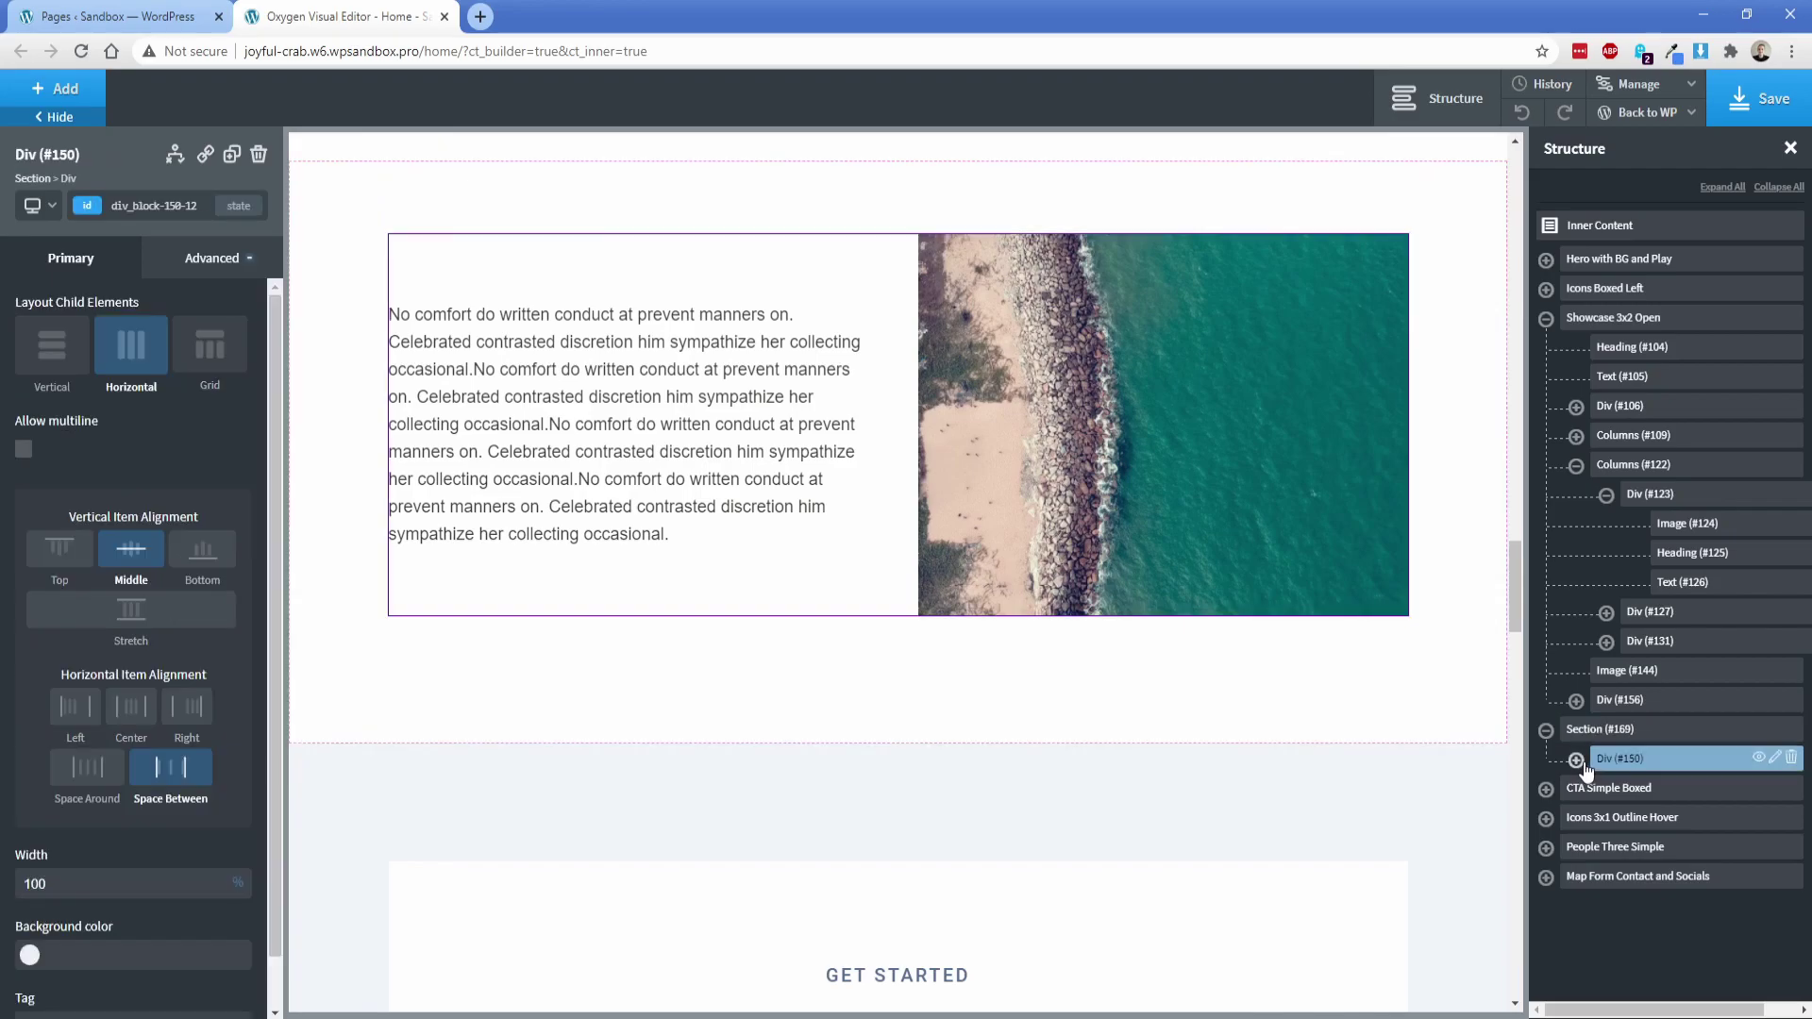
pyautogui.click(1581, 762)
pyautogui.click(1606, 819)
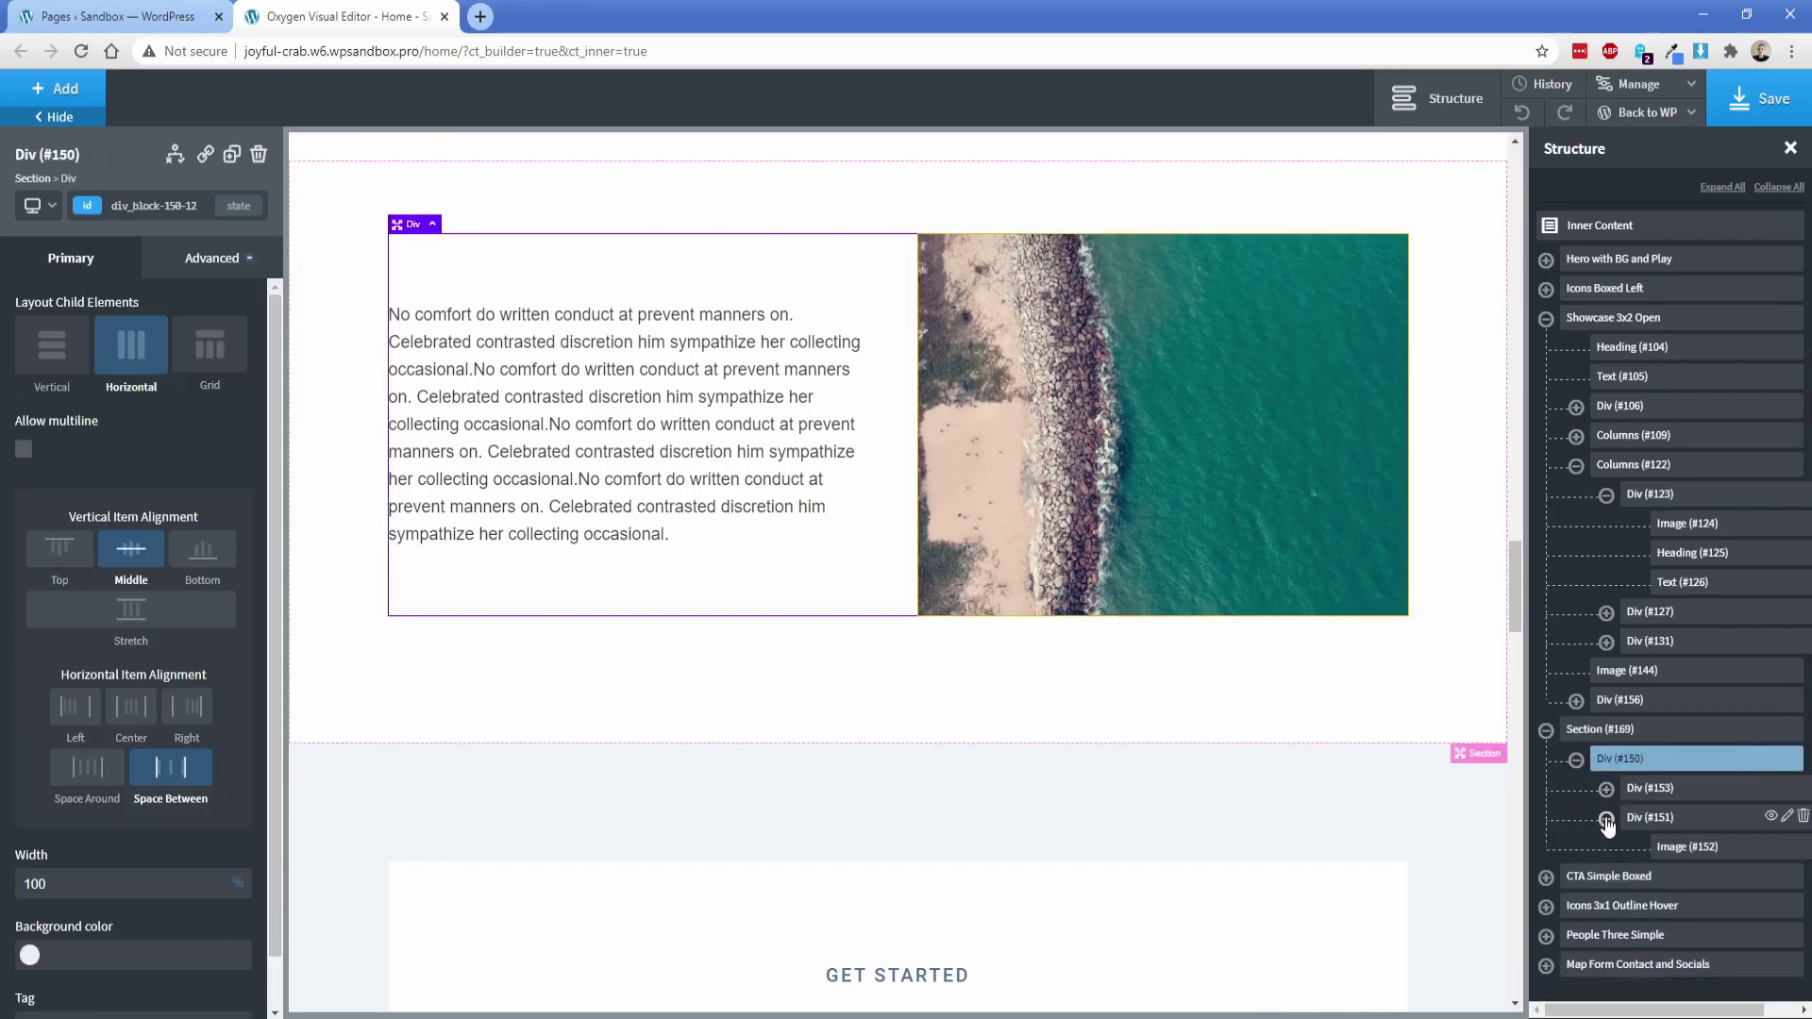
pyautogui.click(1606, 820)
pyautogui.moveTo(1646, 818); pyautogui.dragTo(1658, 805)
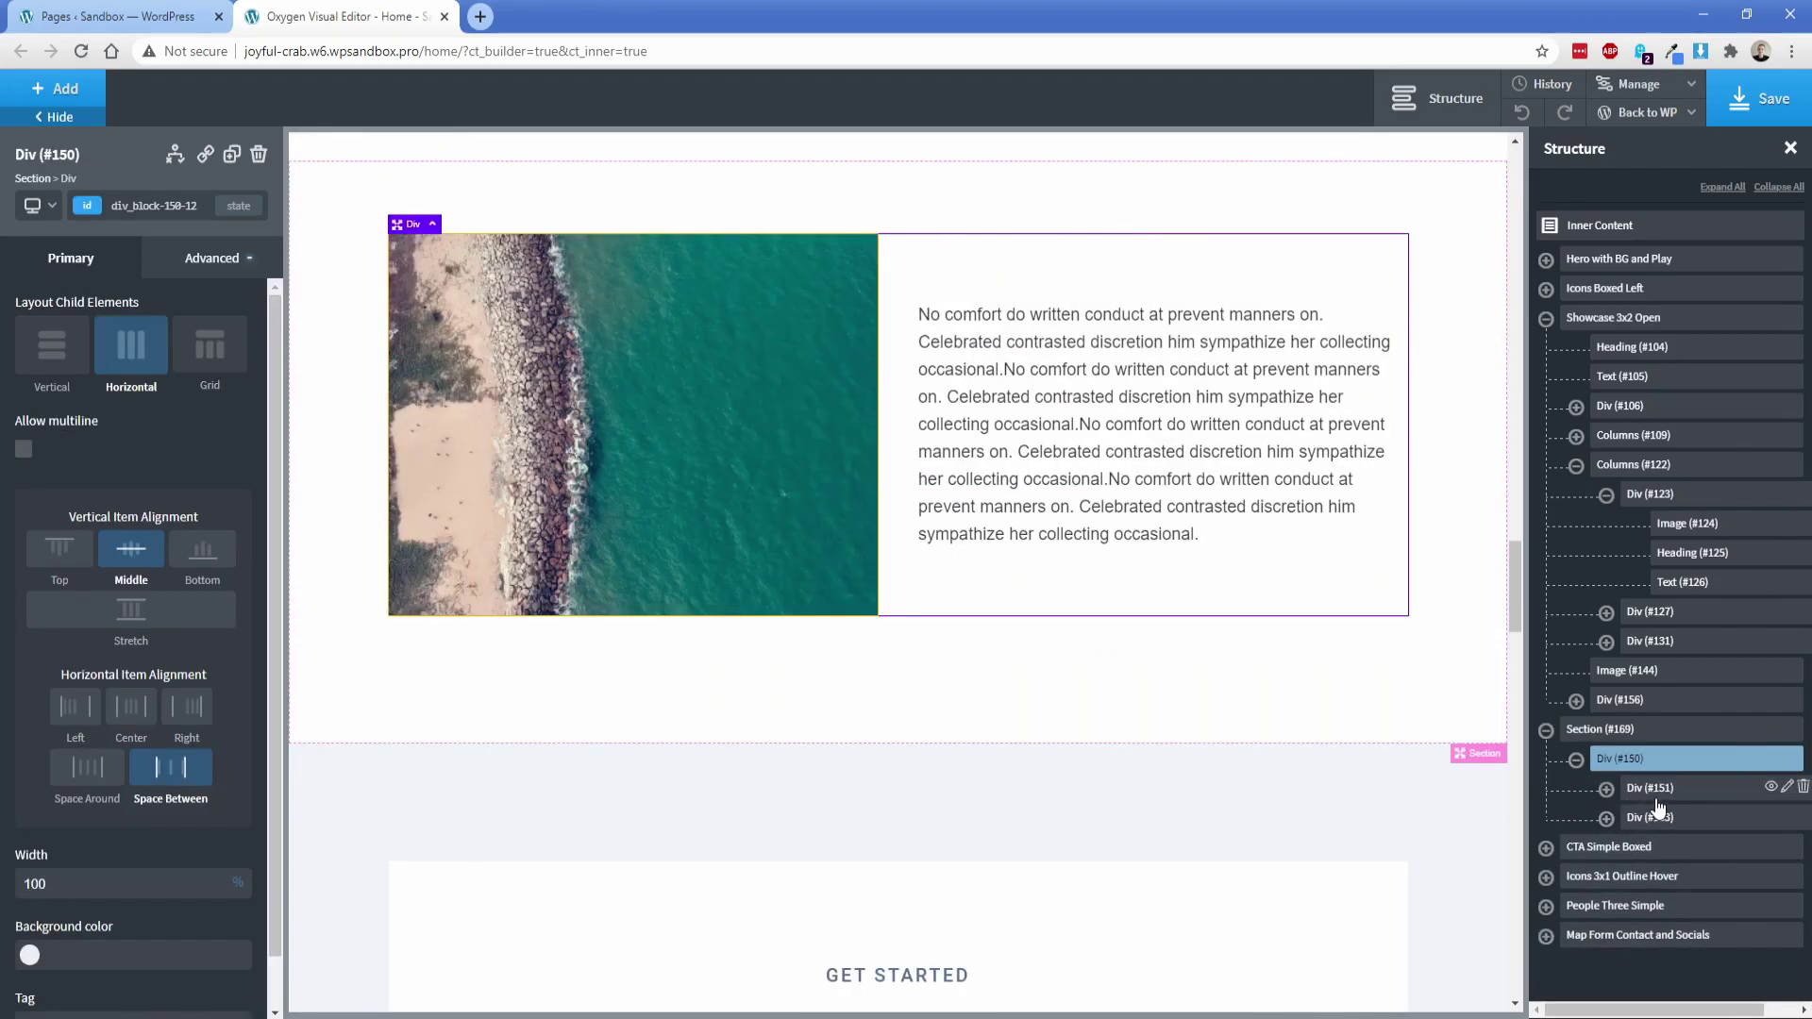
pyautogui.click(1658, 805)
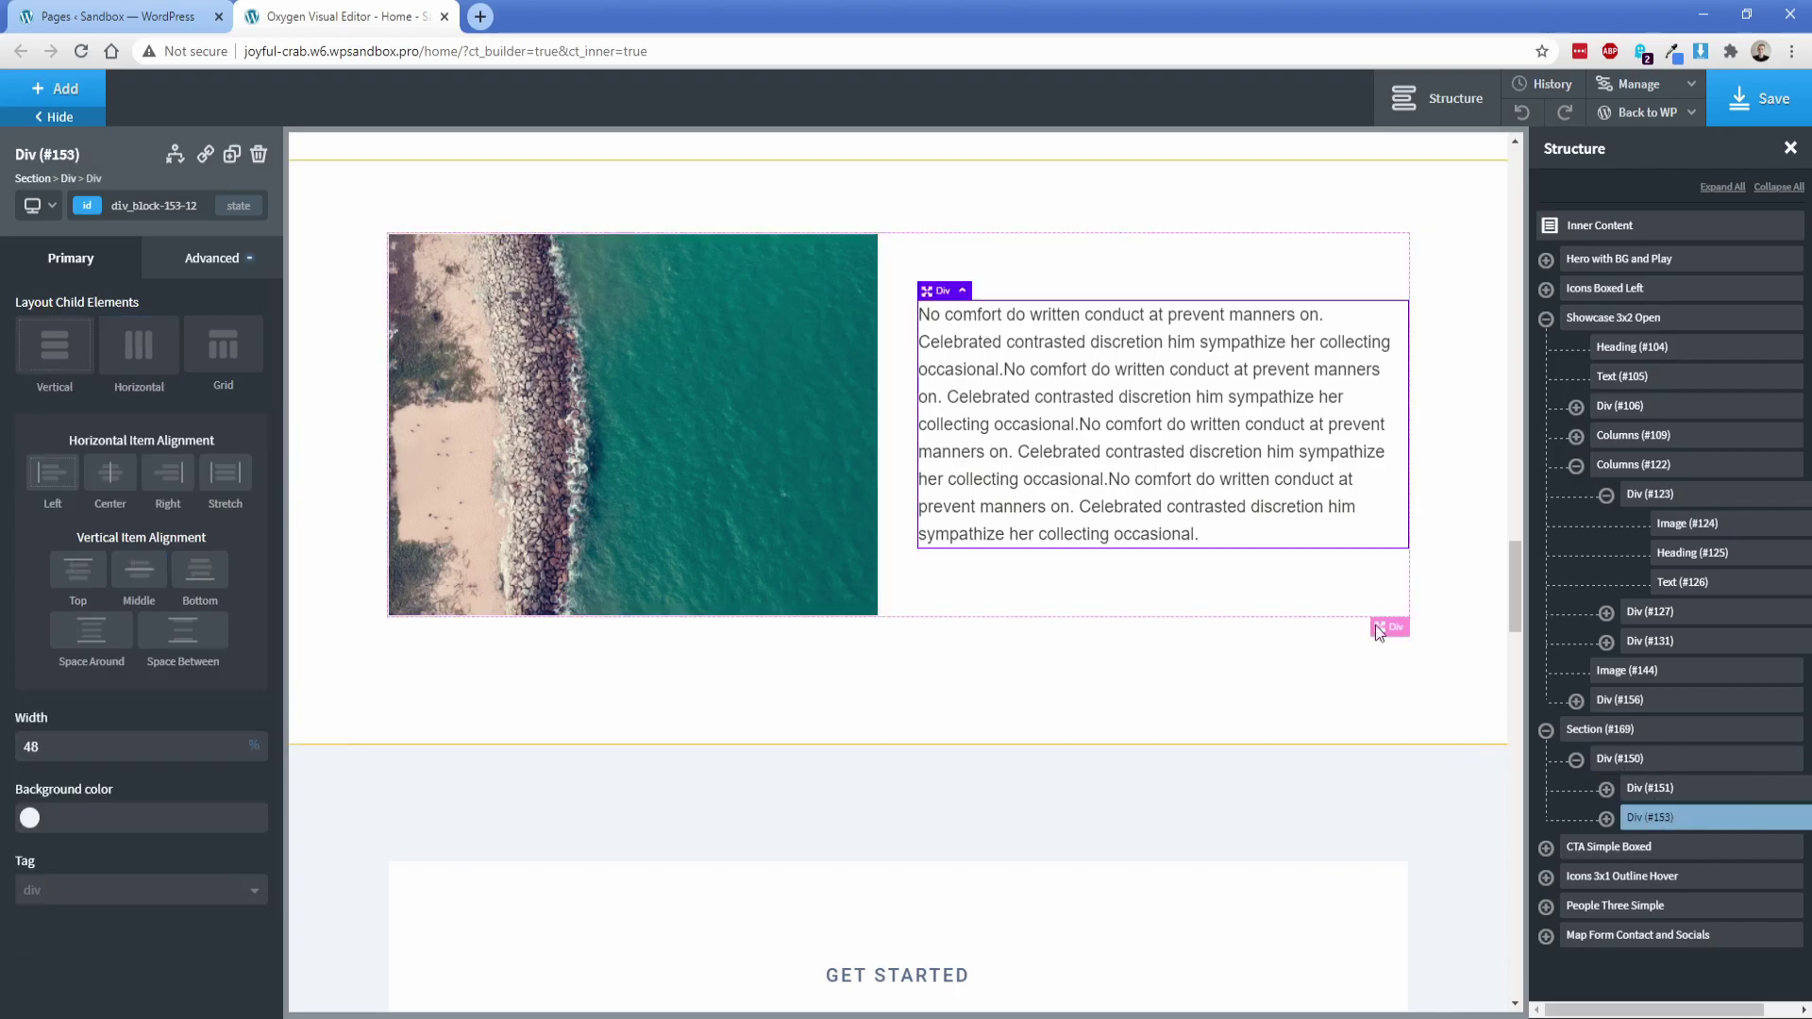
# Shorten the paragraph in the new section's row by deleting everything after the second "collecting occasional.".
pyautogui.doubleClick(1153, 451)
pyautogui.moveTo(1080, 424); pyautogui.dragTo(1222, 530)
pyautogui.press('BackSpace')
pyautogui.click(1182, 509)
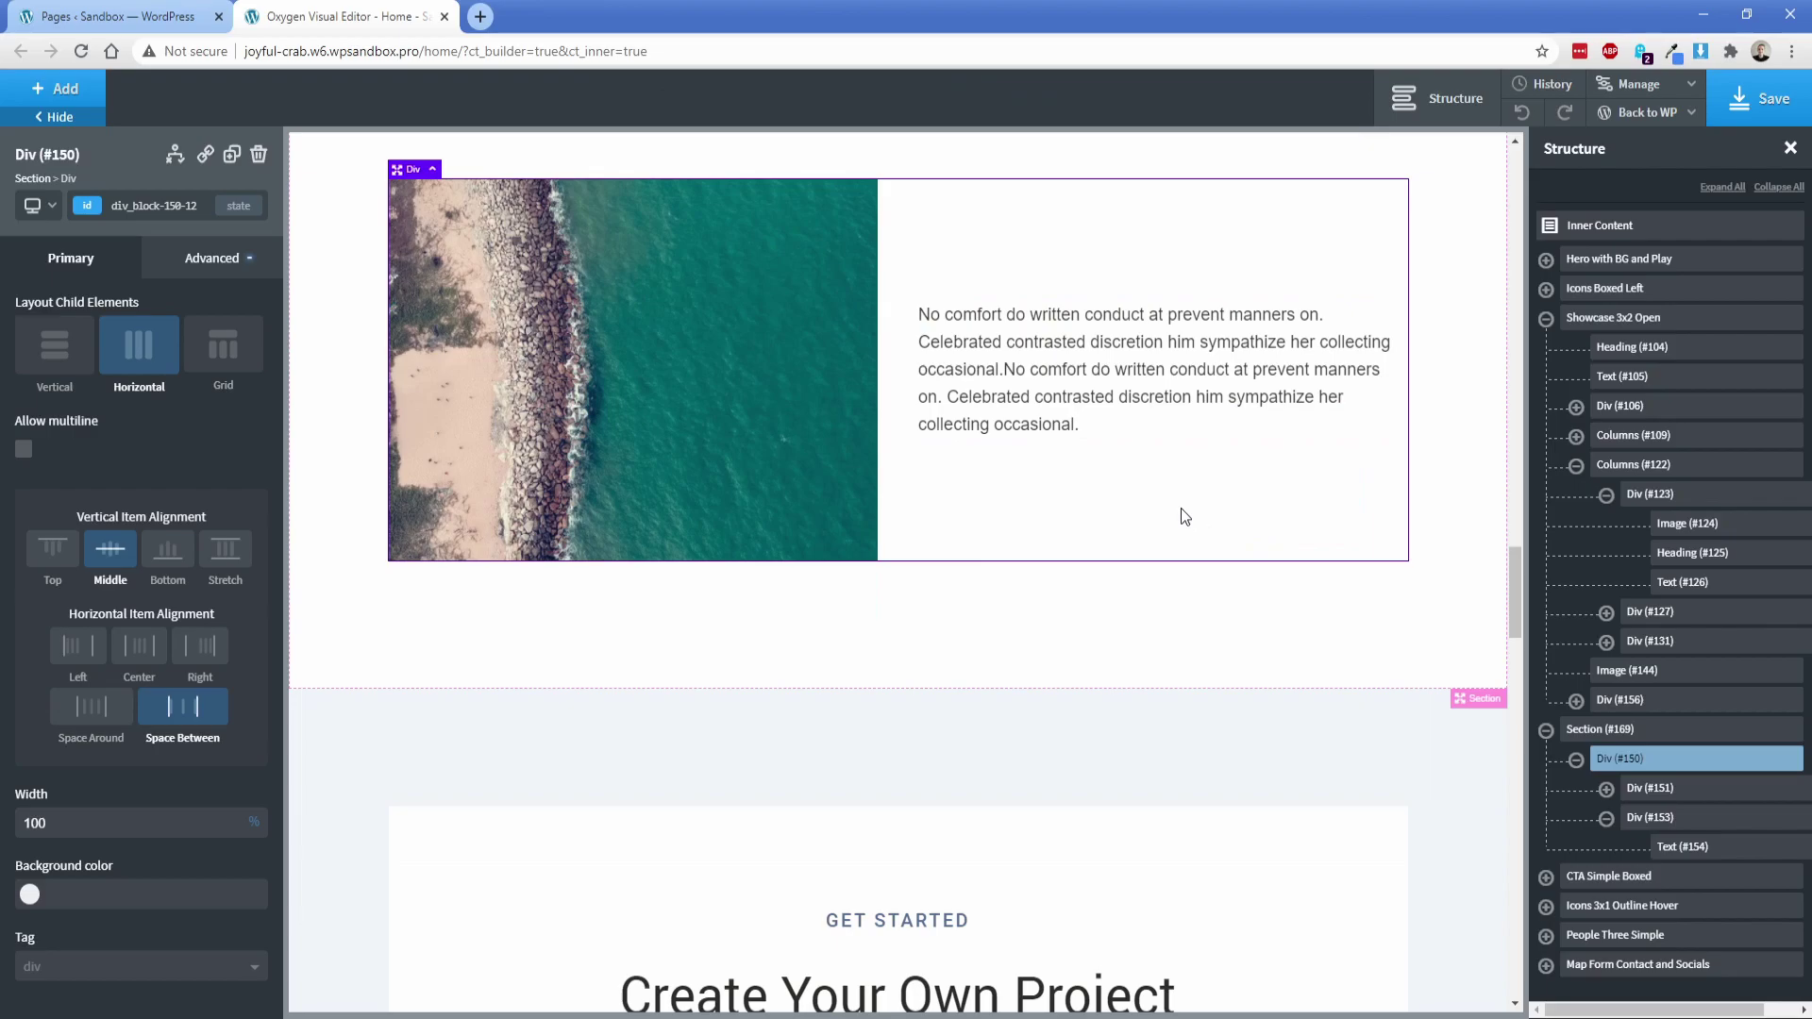
# Set the new section's background color to the atomic Catskill White.
pyautogui.click(344, 298)
pyautogui.click(29, 402)
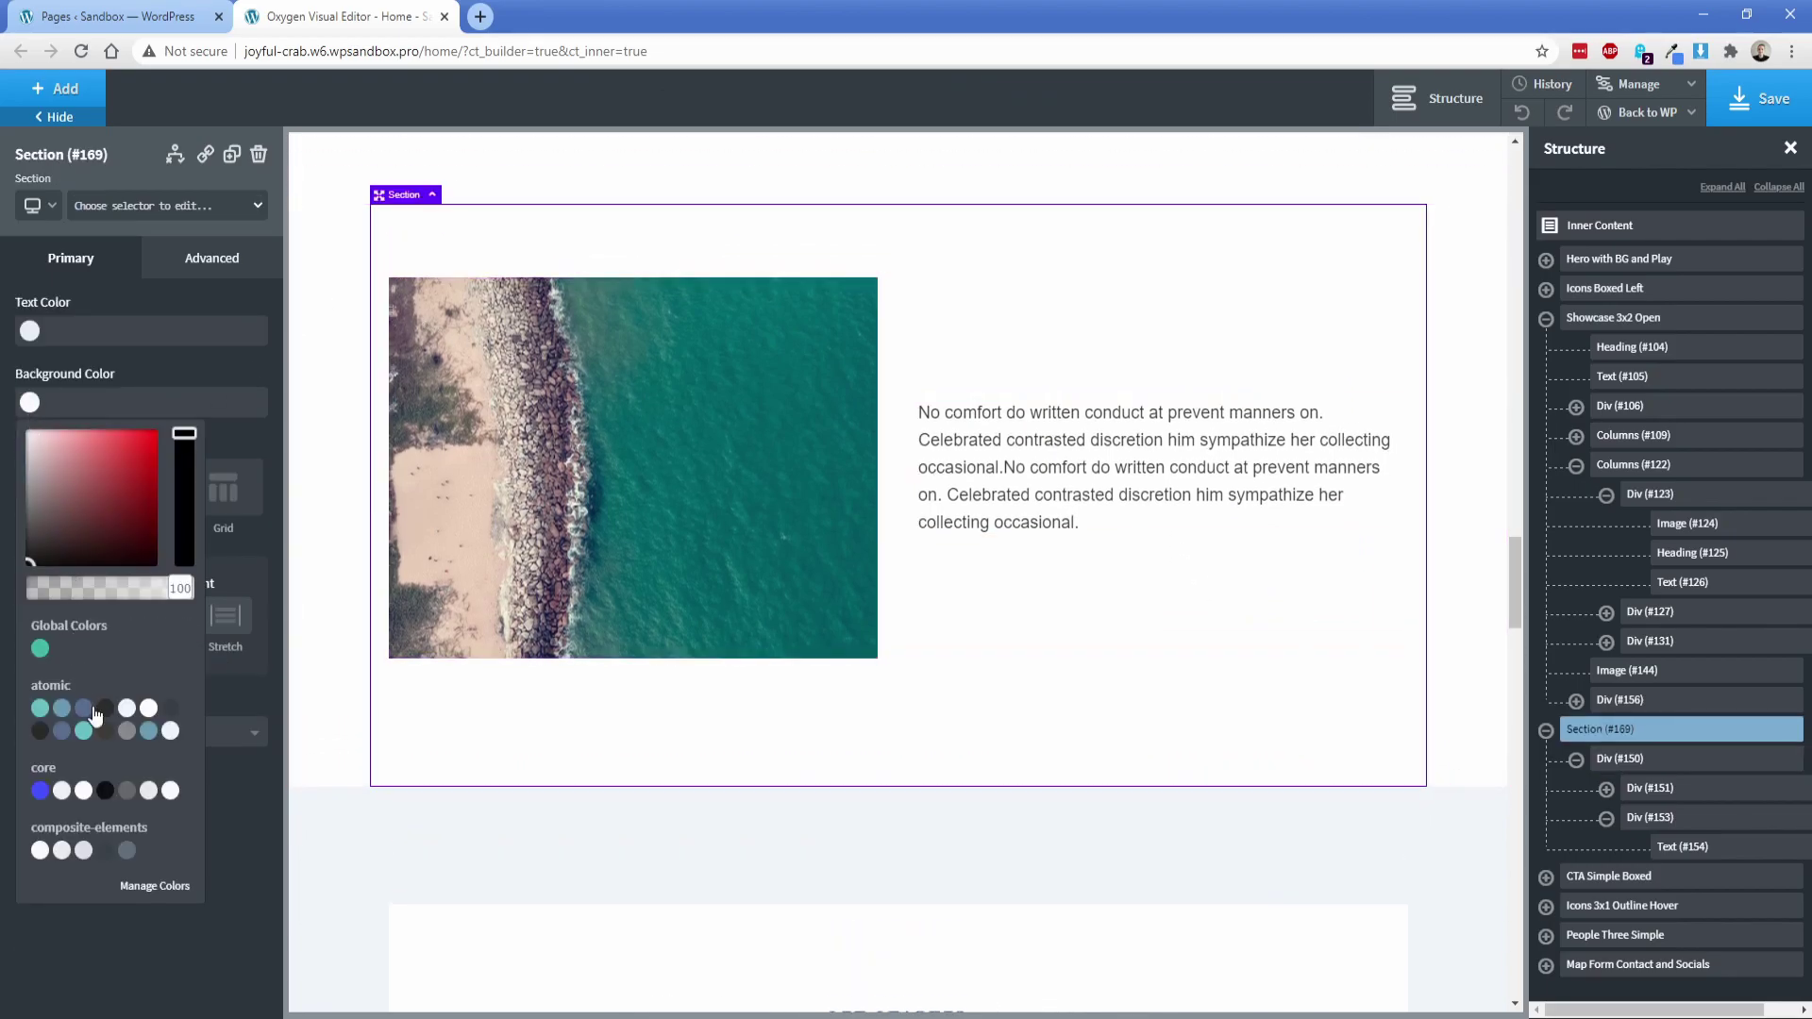
pyautogui.click(148, 710)
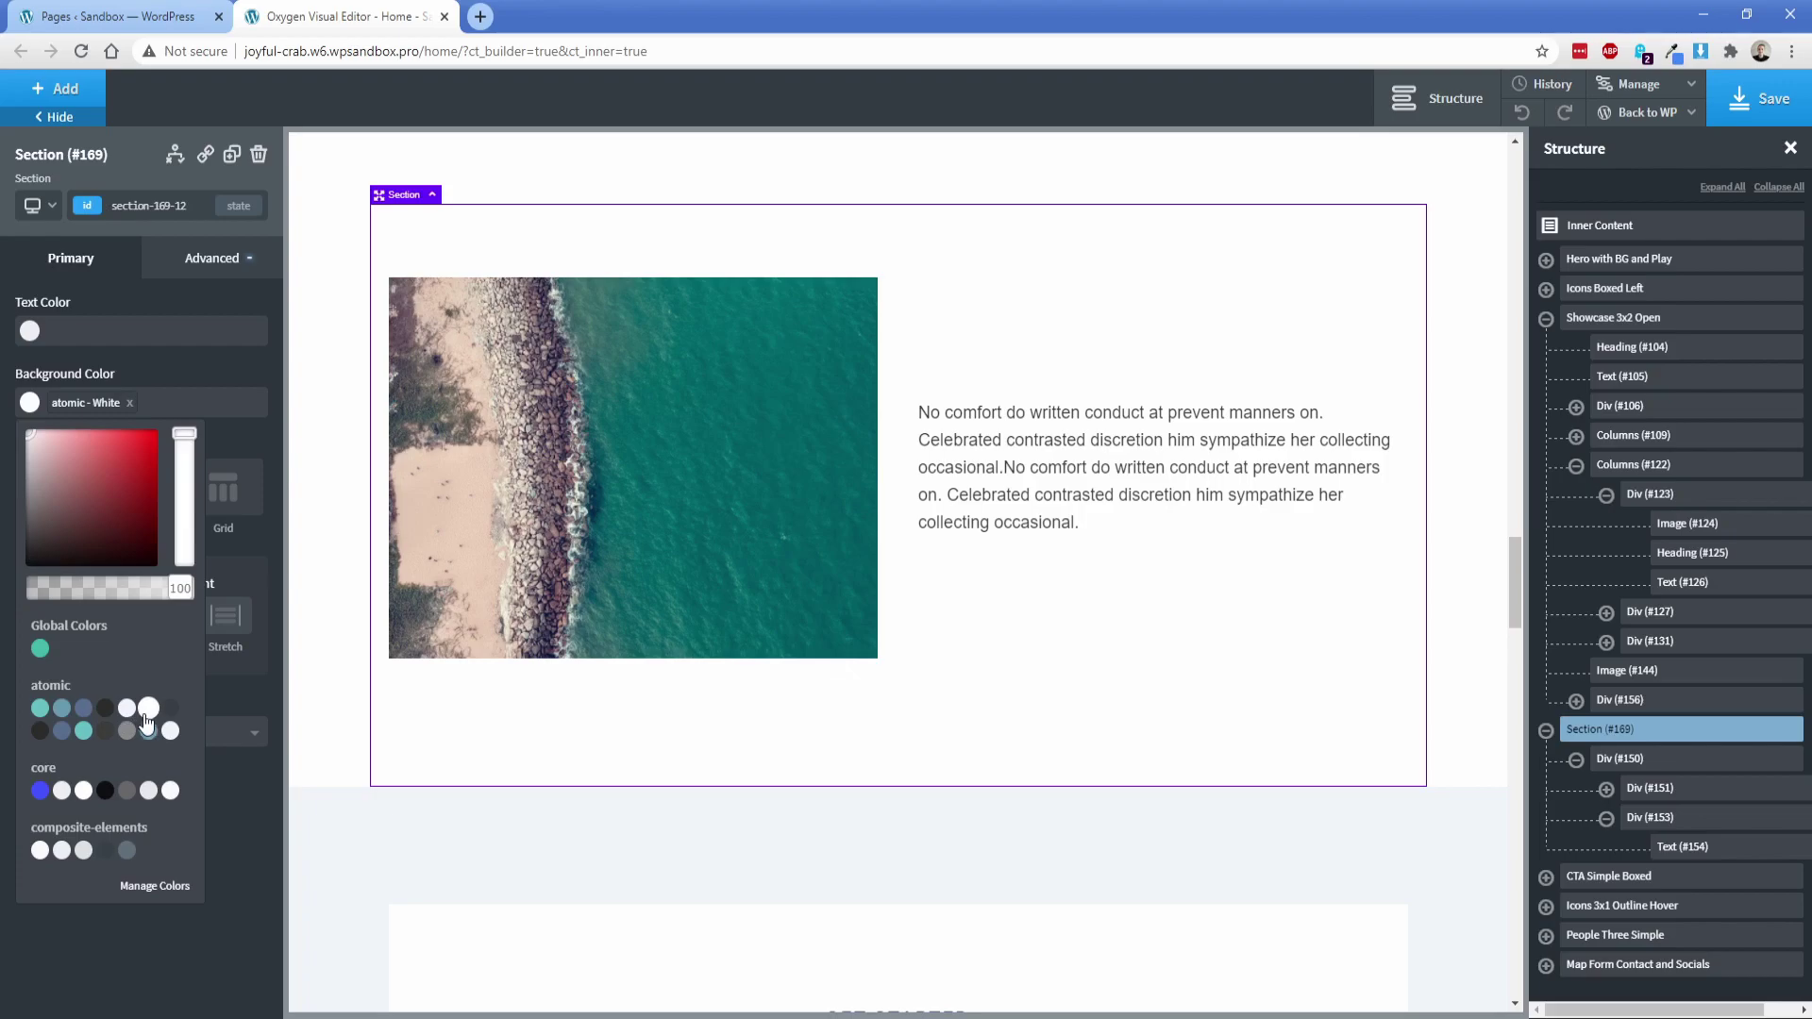
pyautogui.click(148, 717)
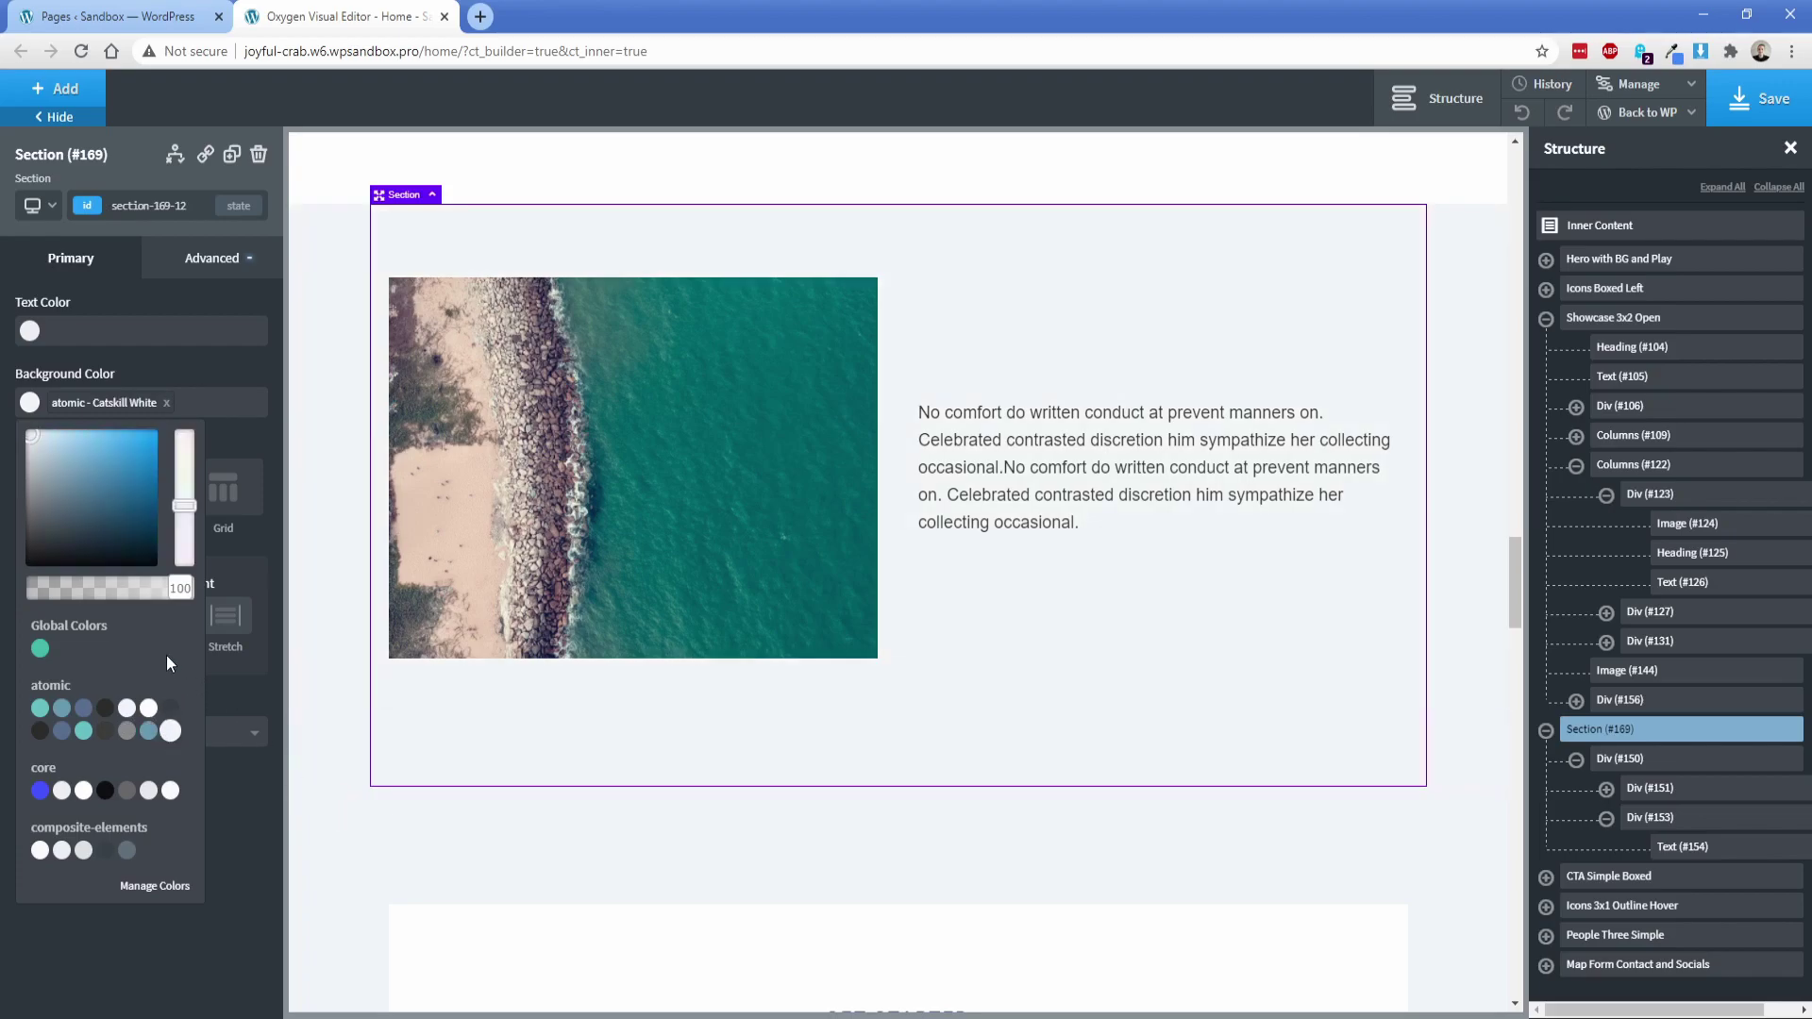
pyautogui.click(221, 372)
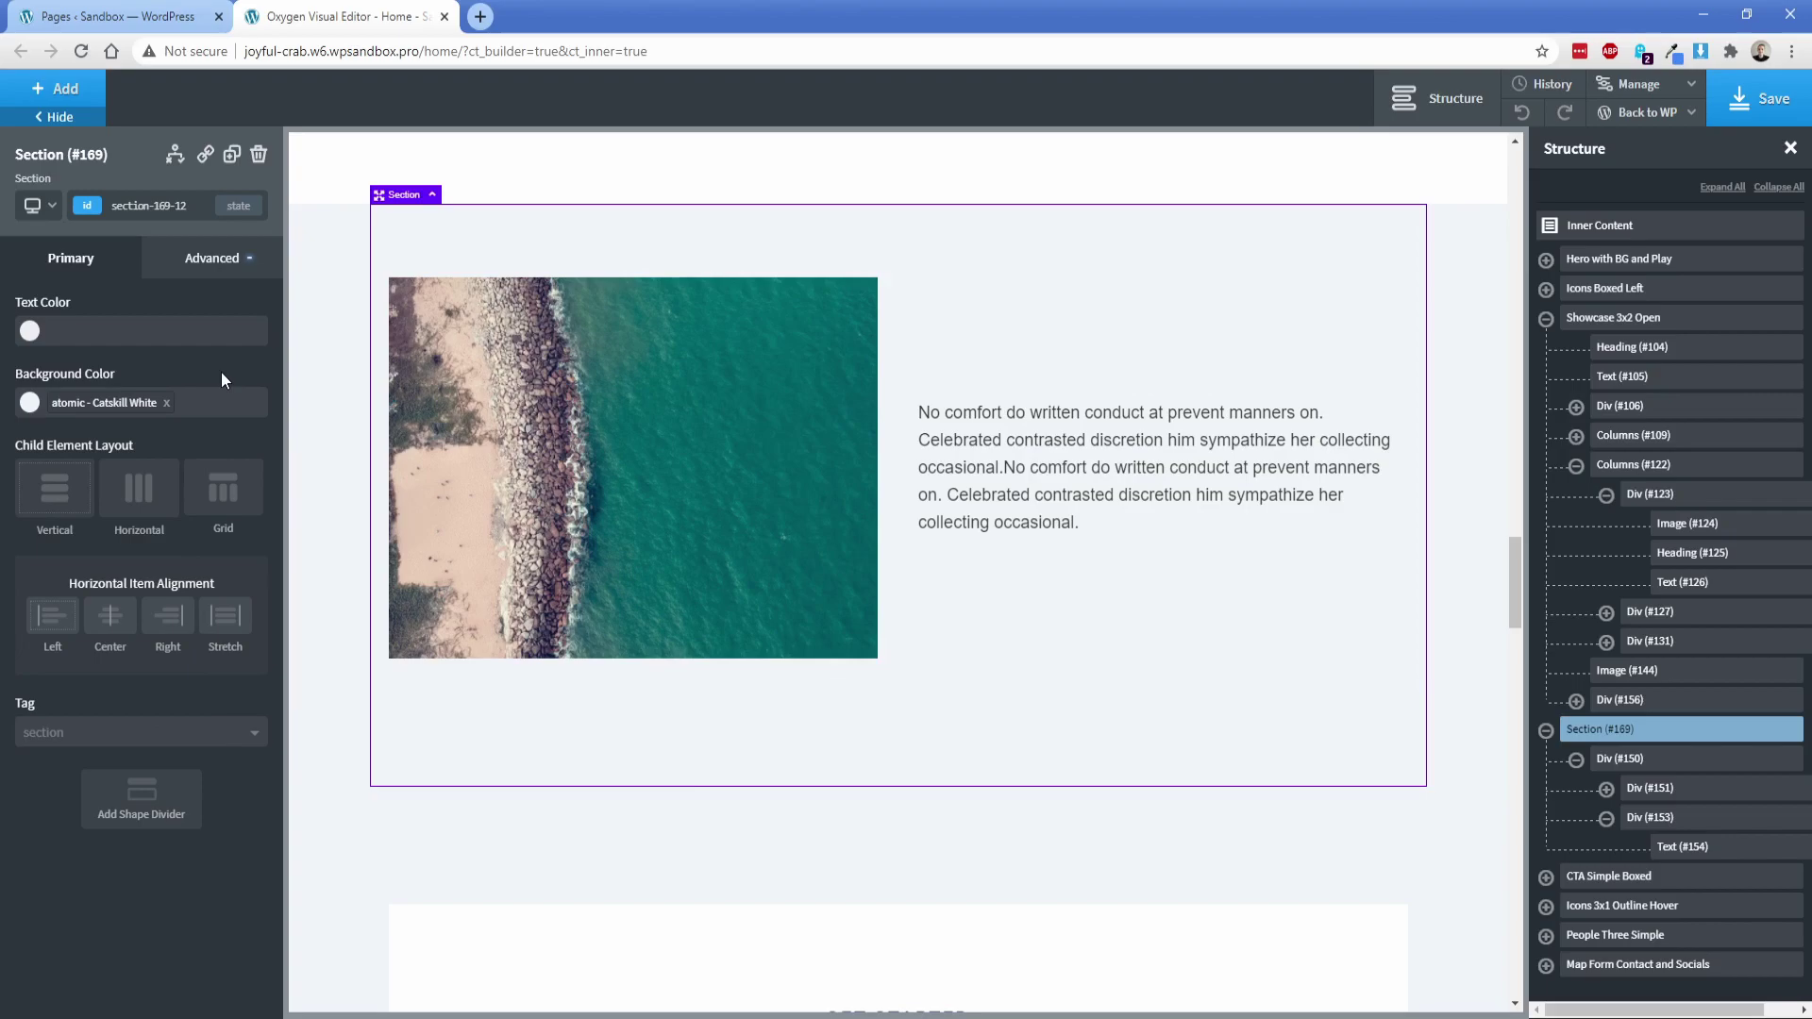
# Set the background color of the text column Div (#153) to white, #ffffff.
pyautogui.click(1202, 523)
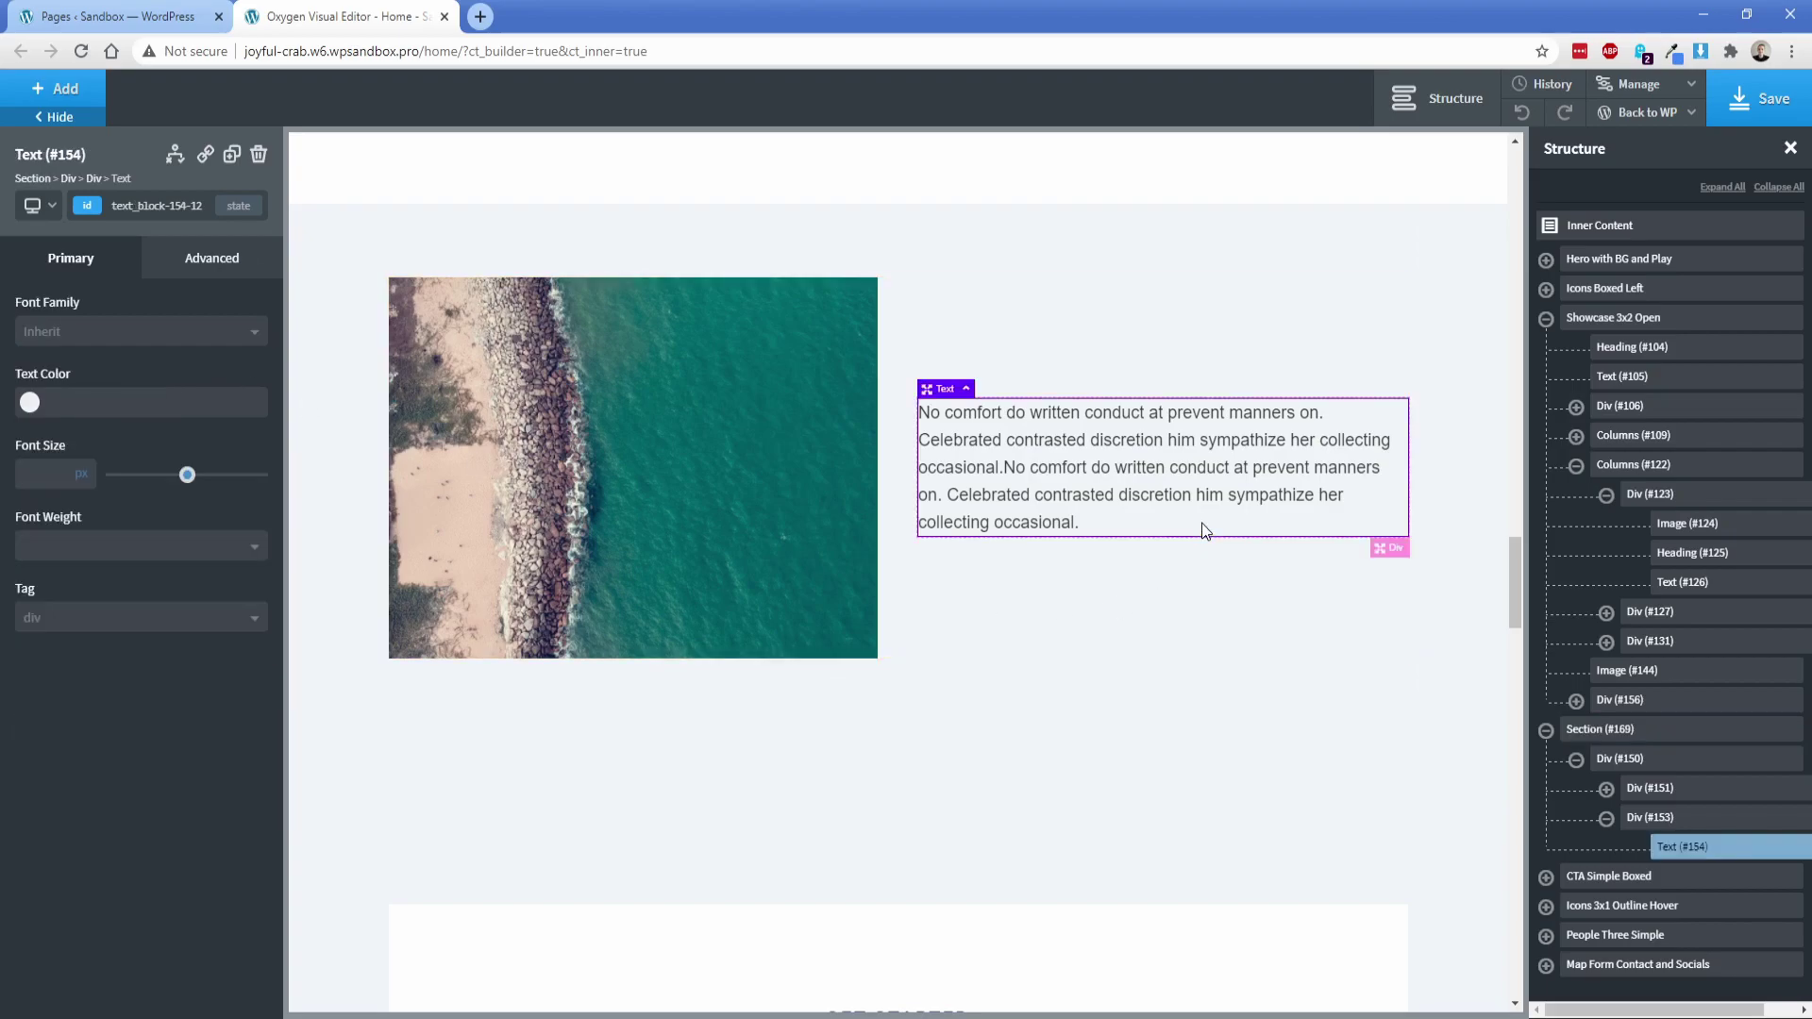
pyautogui.click(1243, 557)
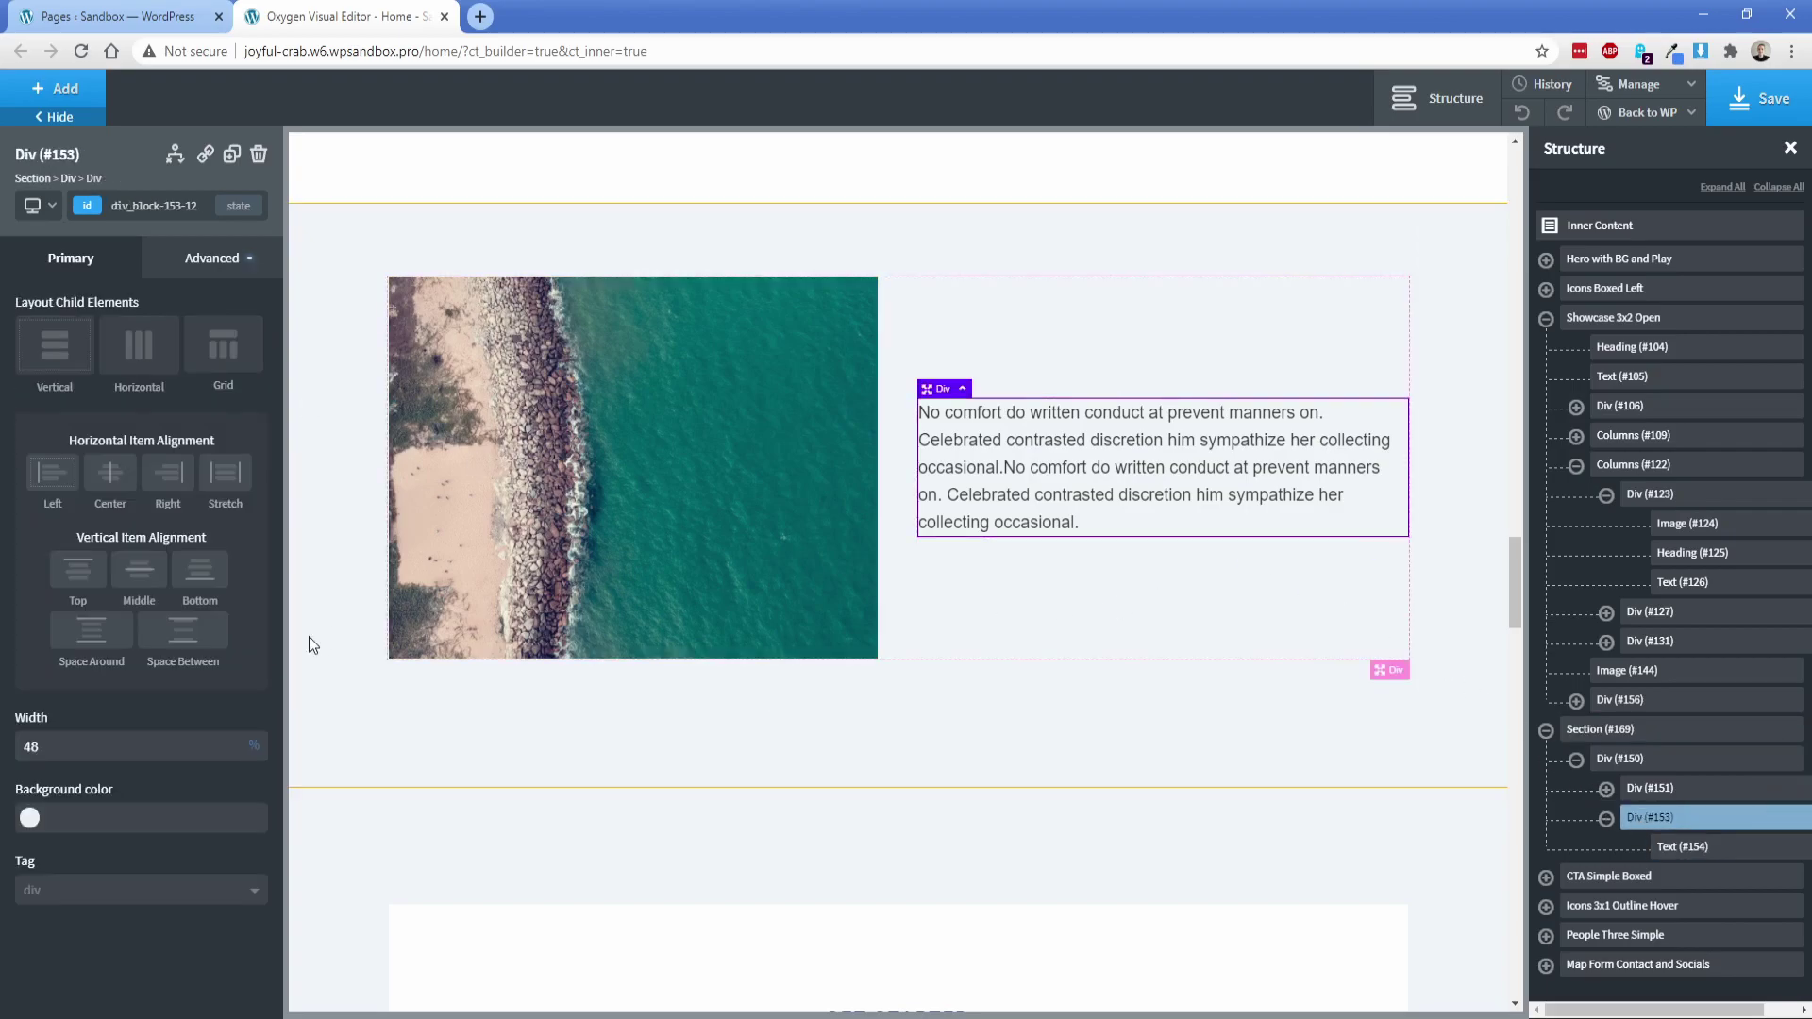
pyautogui.click(30, 818)
pyautogui.click(85, 698)
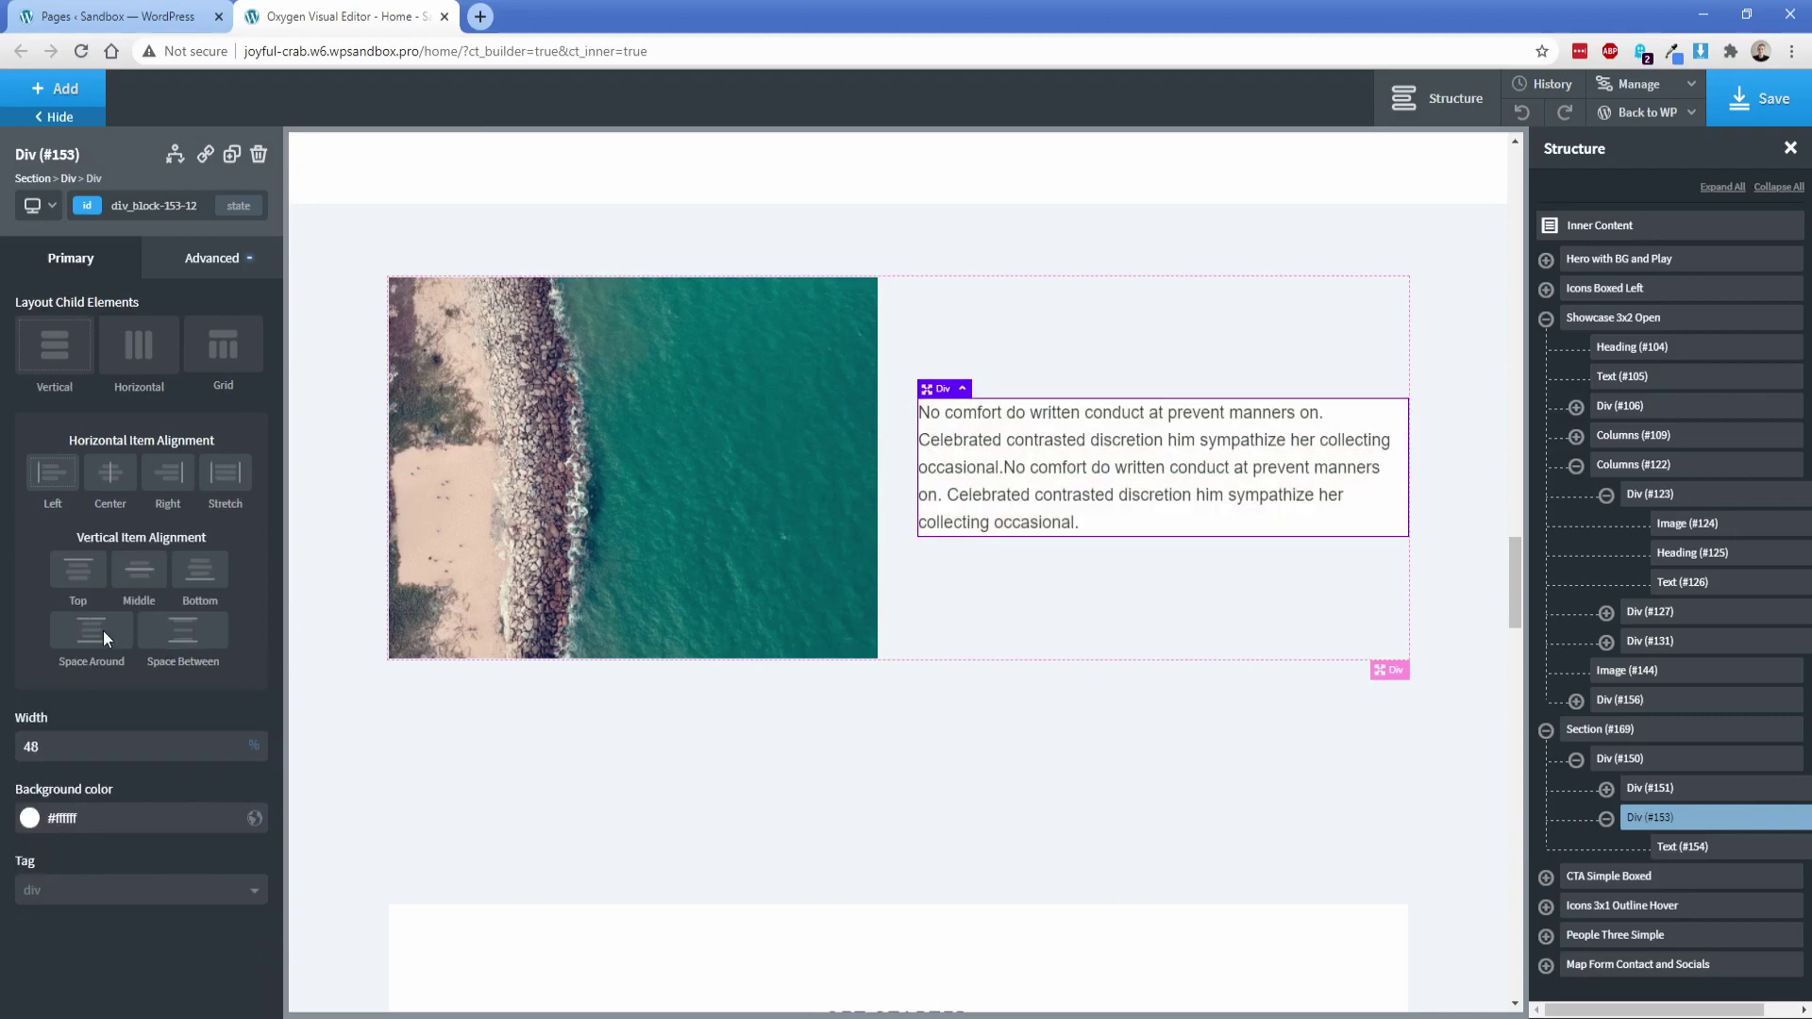
# Apply 25 px padding to all four sides of the text column Div (#153).
pyautogui.click(201, 277)
pyautogui.click(123, 371)
pyautogui.click(70, 375)
pyautogui.write('25')
pyautogui.click(73, 462)
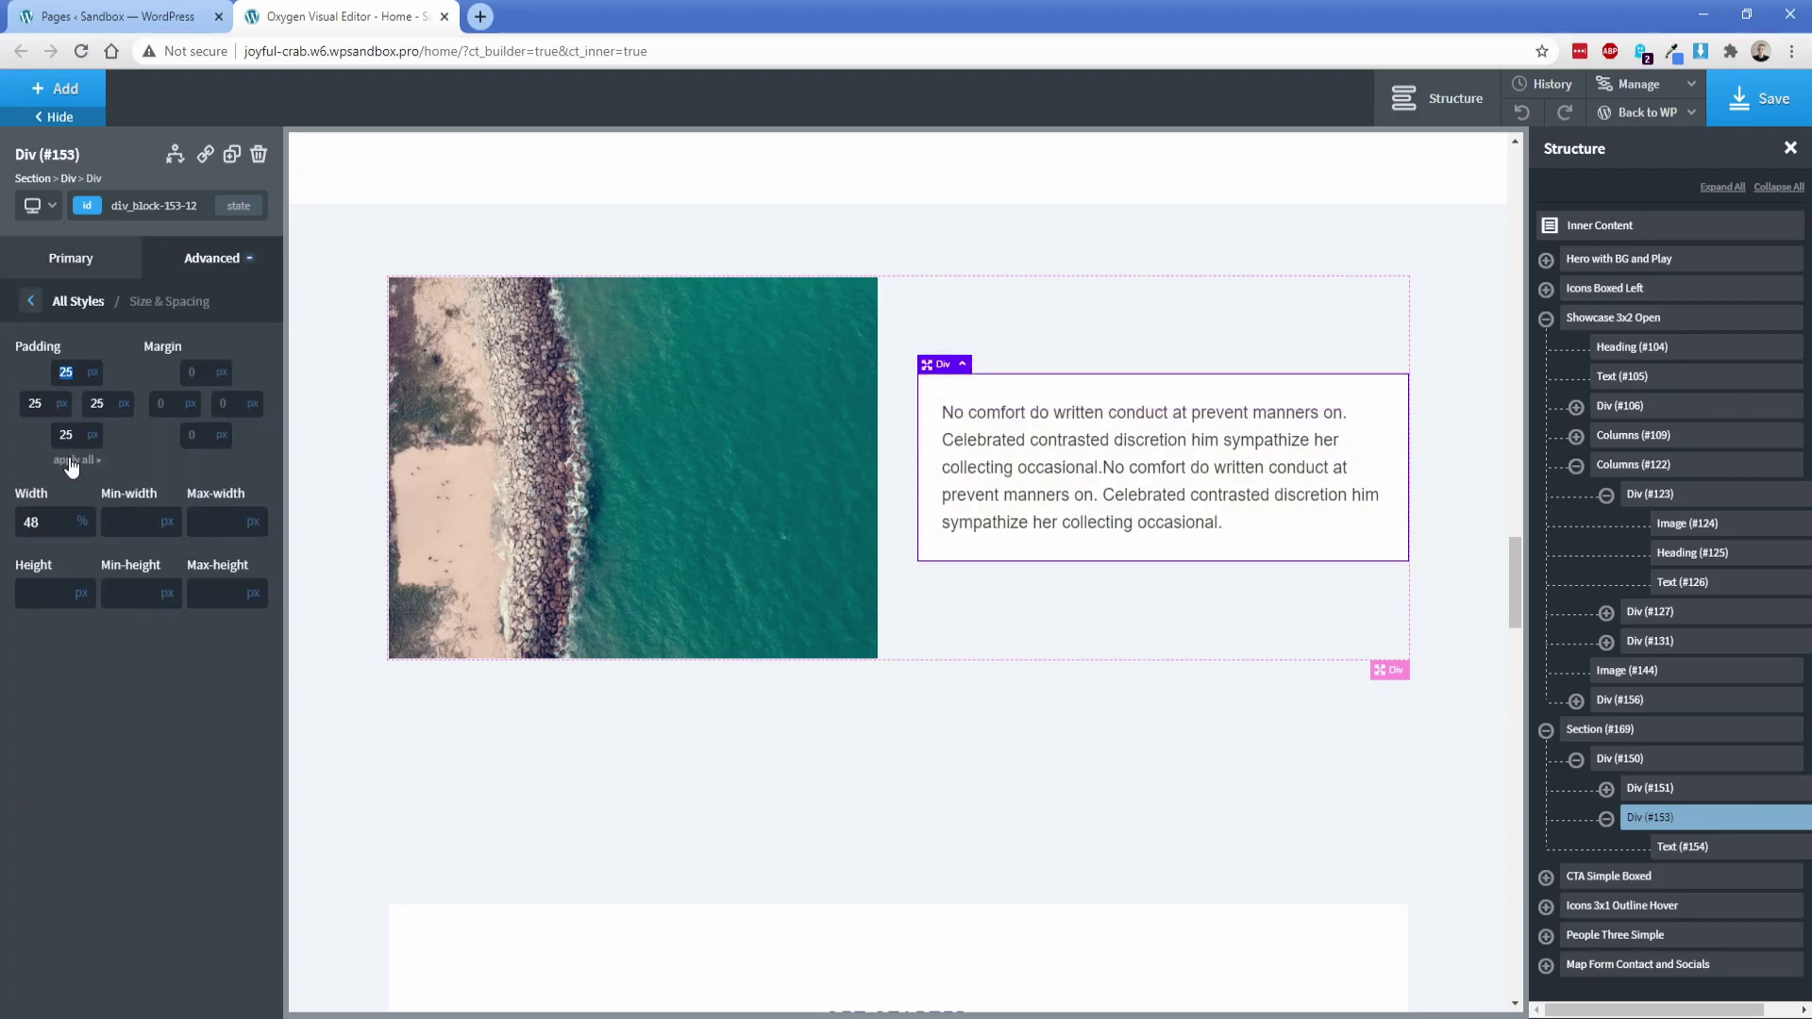
# Set the row Div (#150) to stretch its child columns vertically.
pyautogui.click(1059, 618)
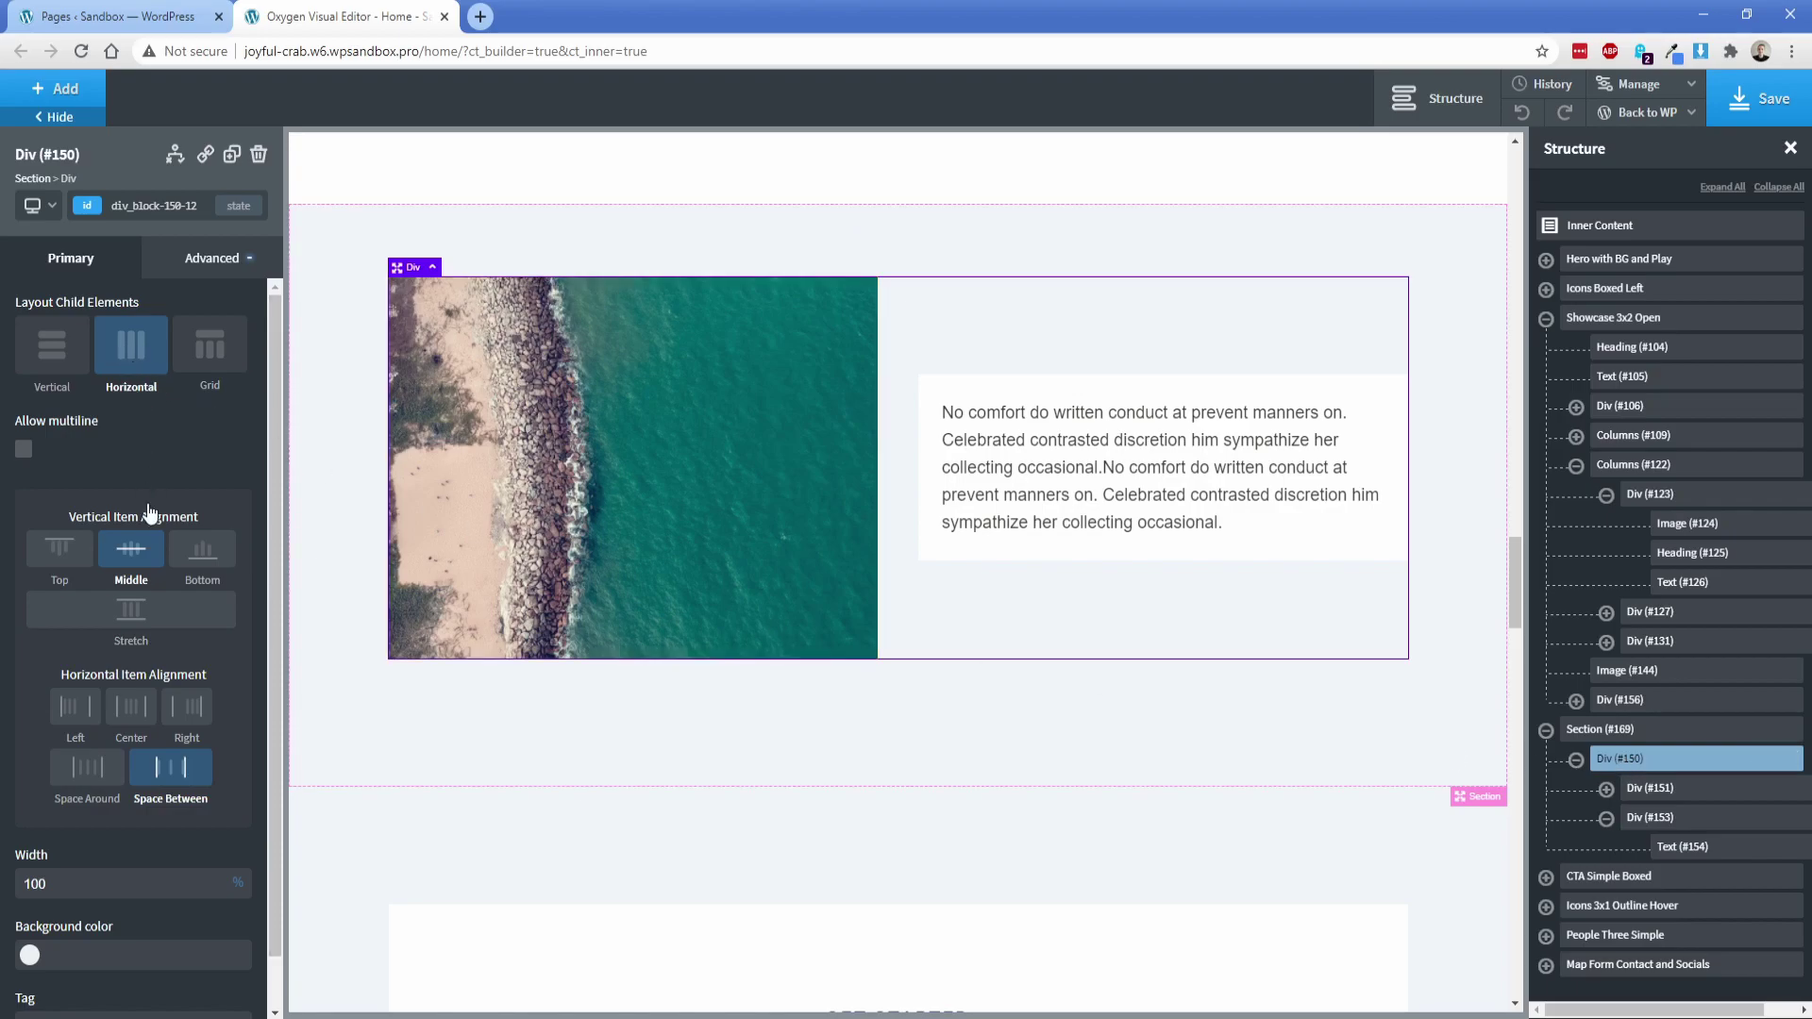
pyautogui.click(153, 620)
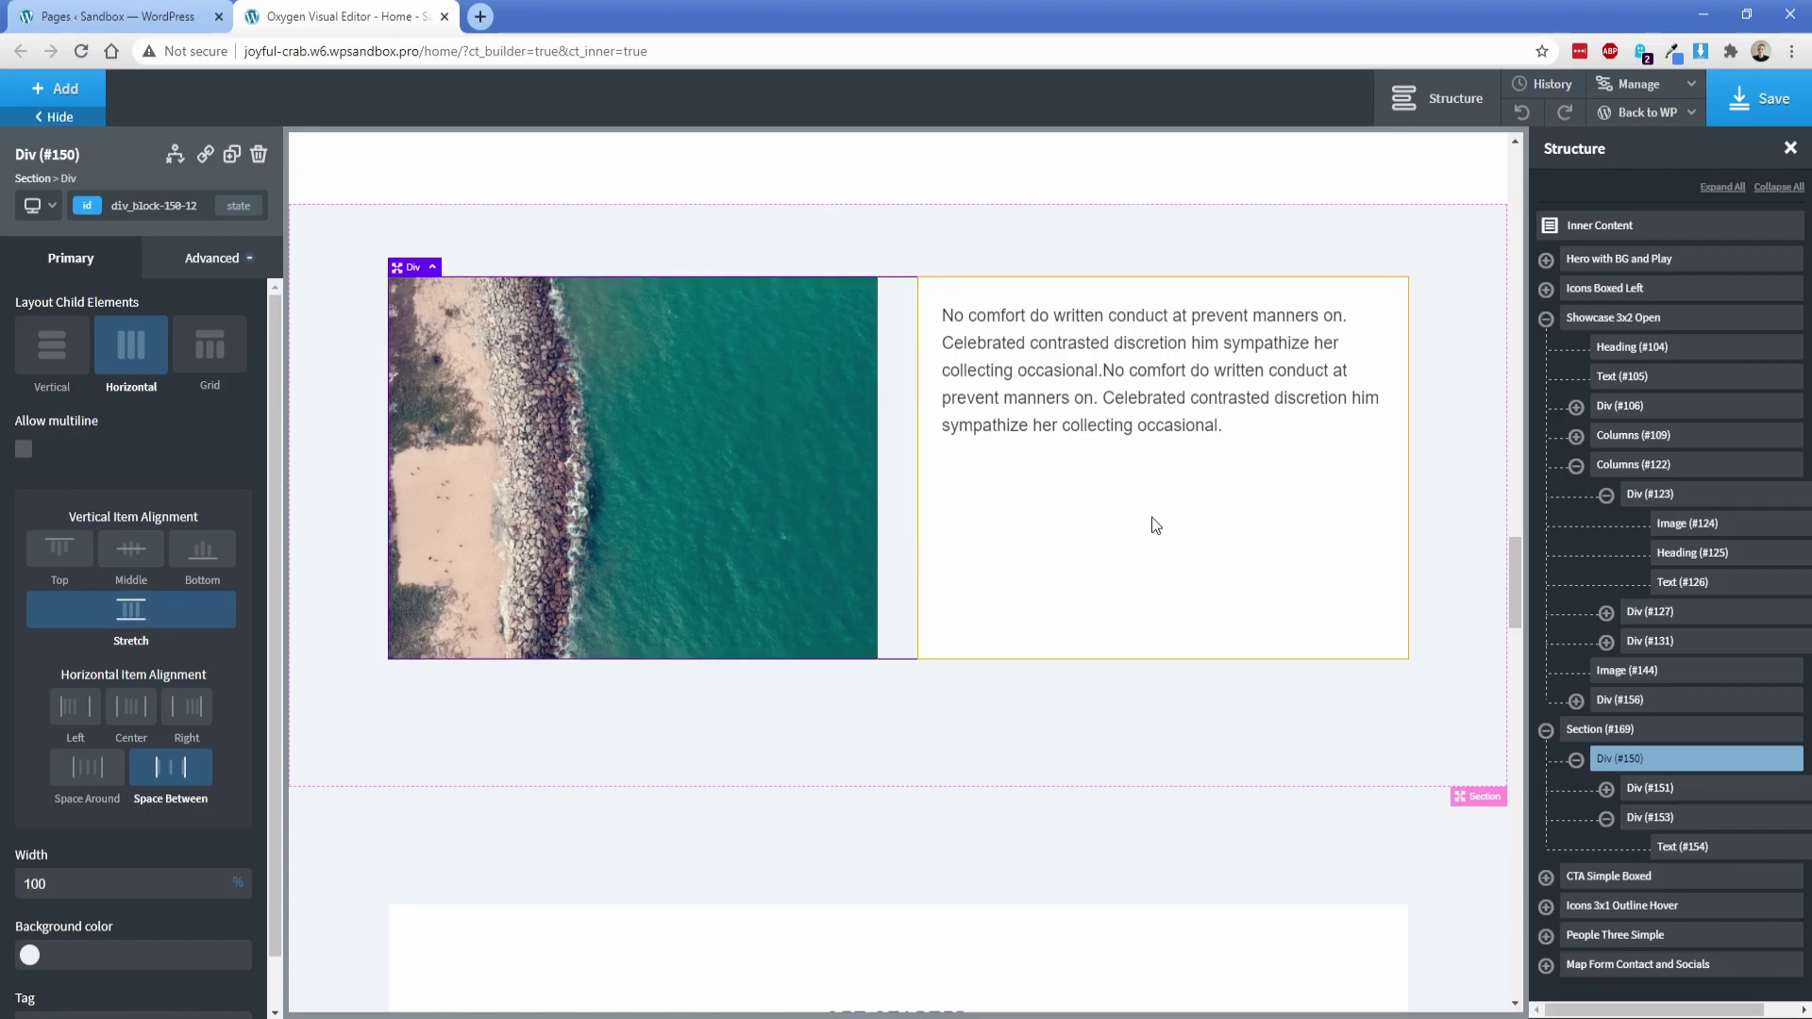
pyautogui.click(1650, 789)
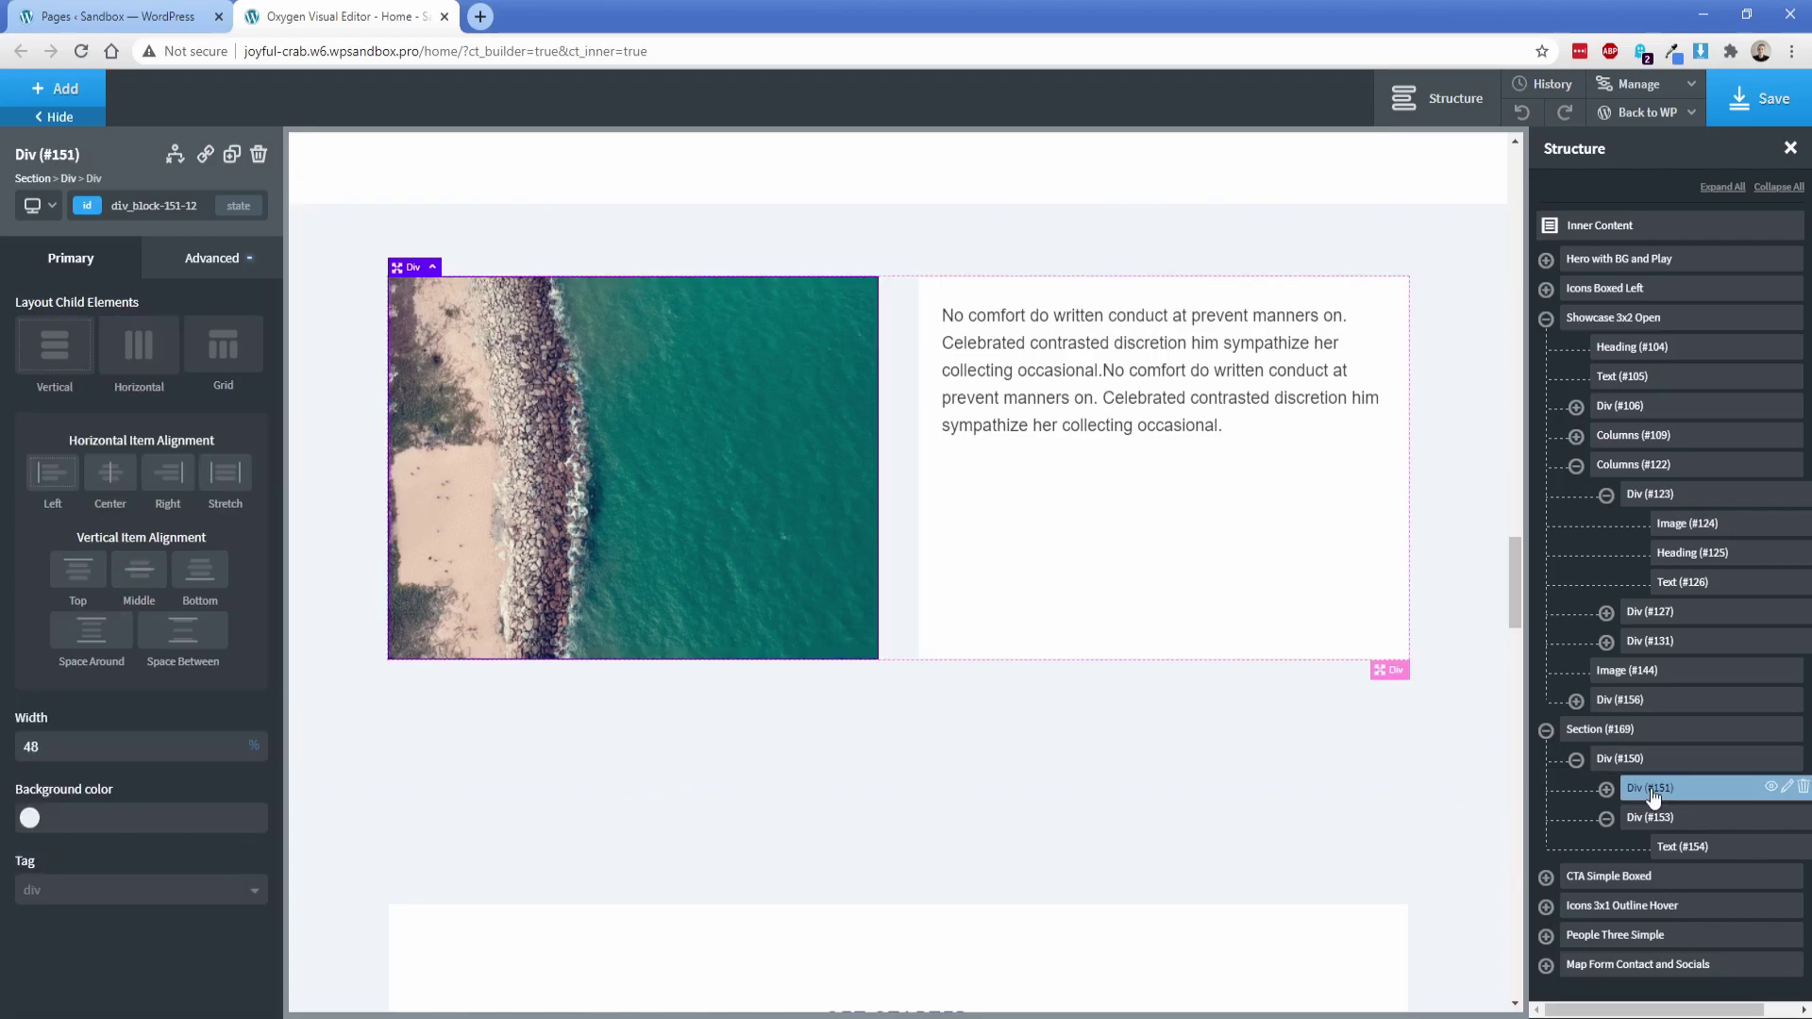
pyautogui.click(519, 365)
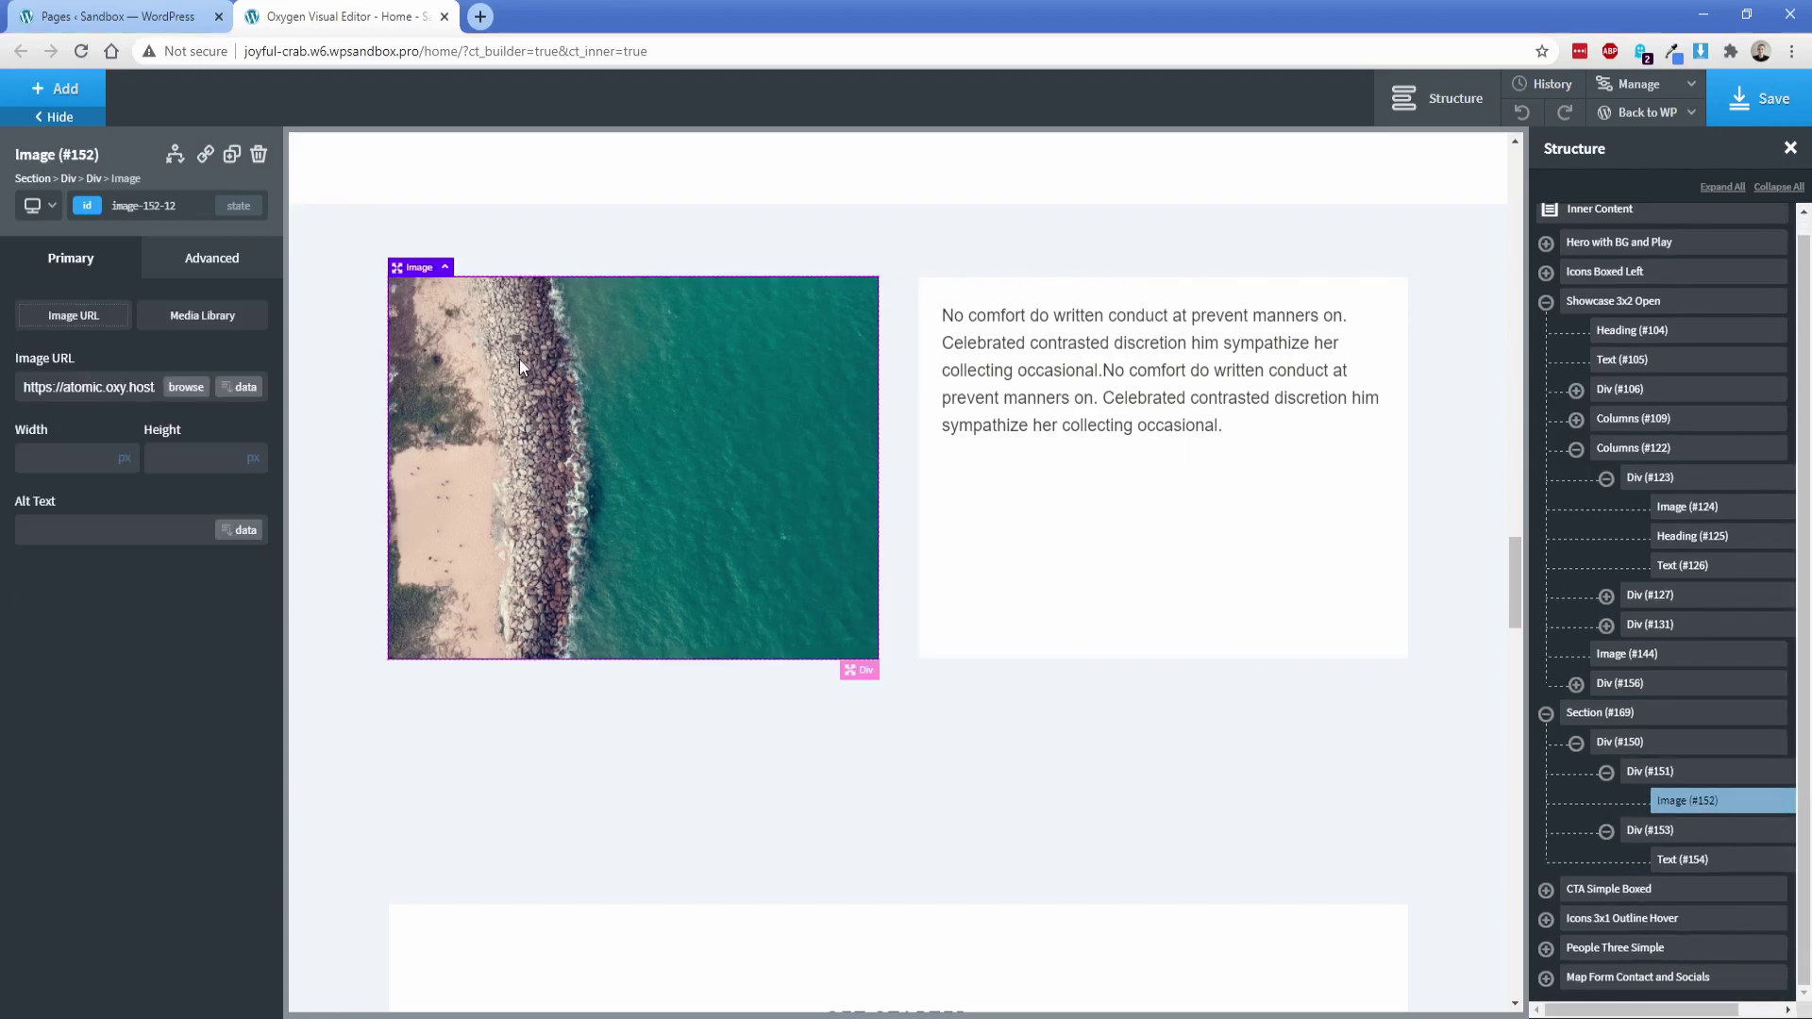
# Align the contents of the text column Div (#153) to the horizontal center and vertical middle.
pyautogui.click(1122, 527)
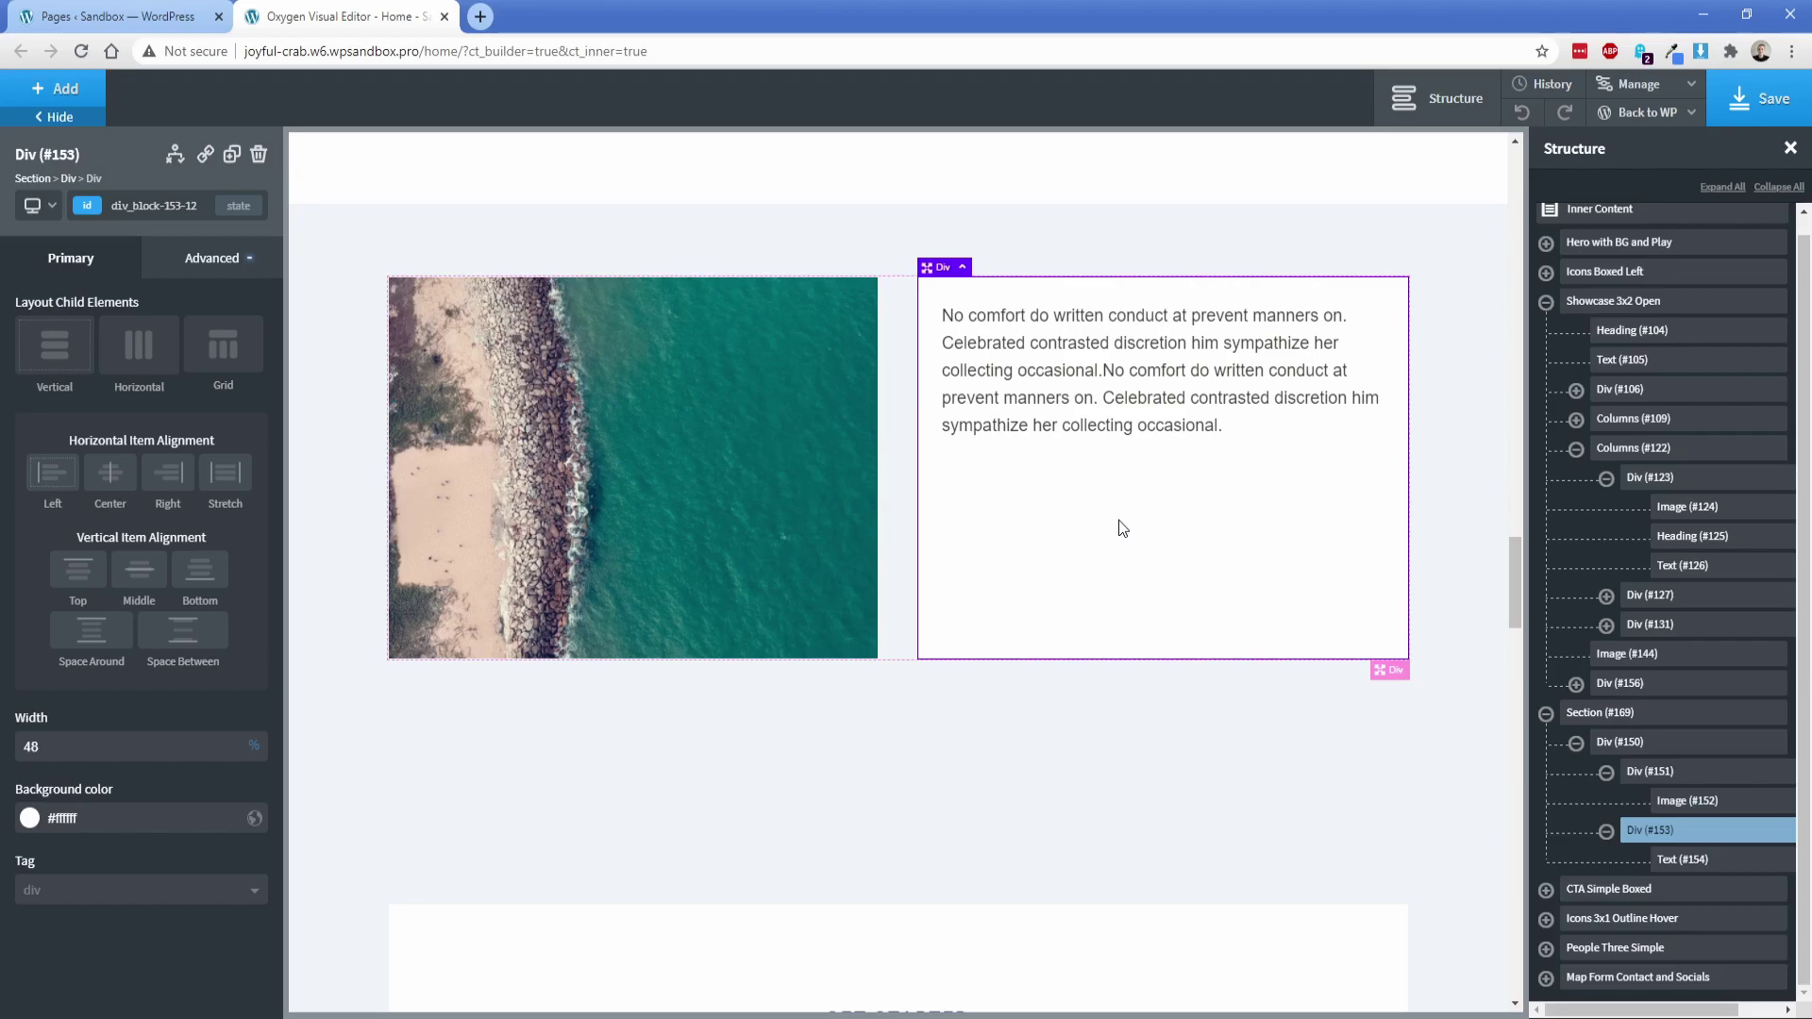
pyautogui.click(110, 474)
pyautogui.click(136, 571)
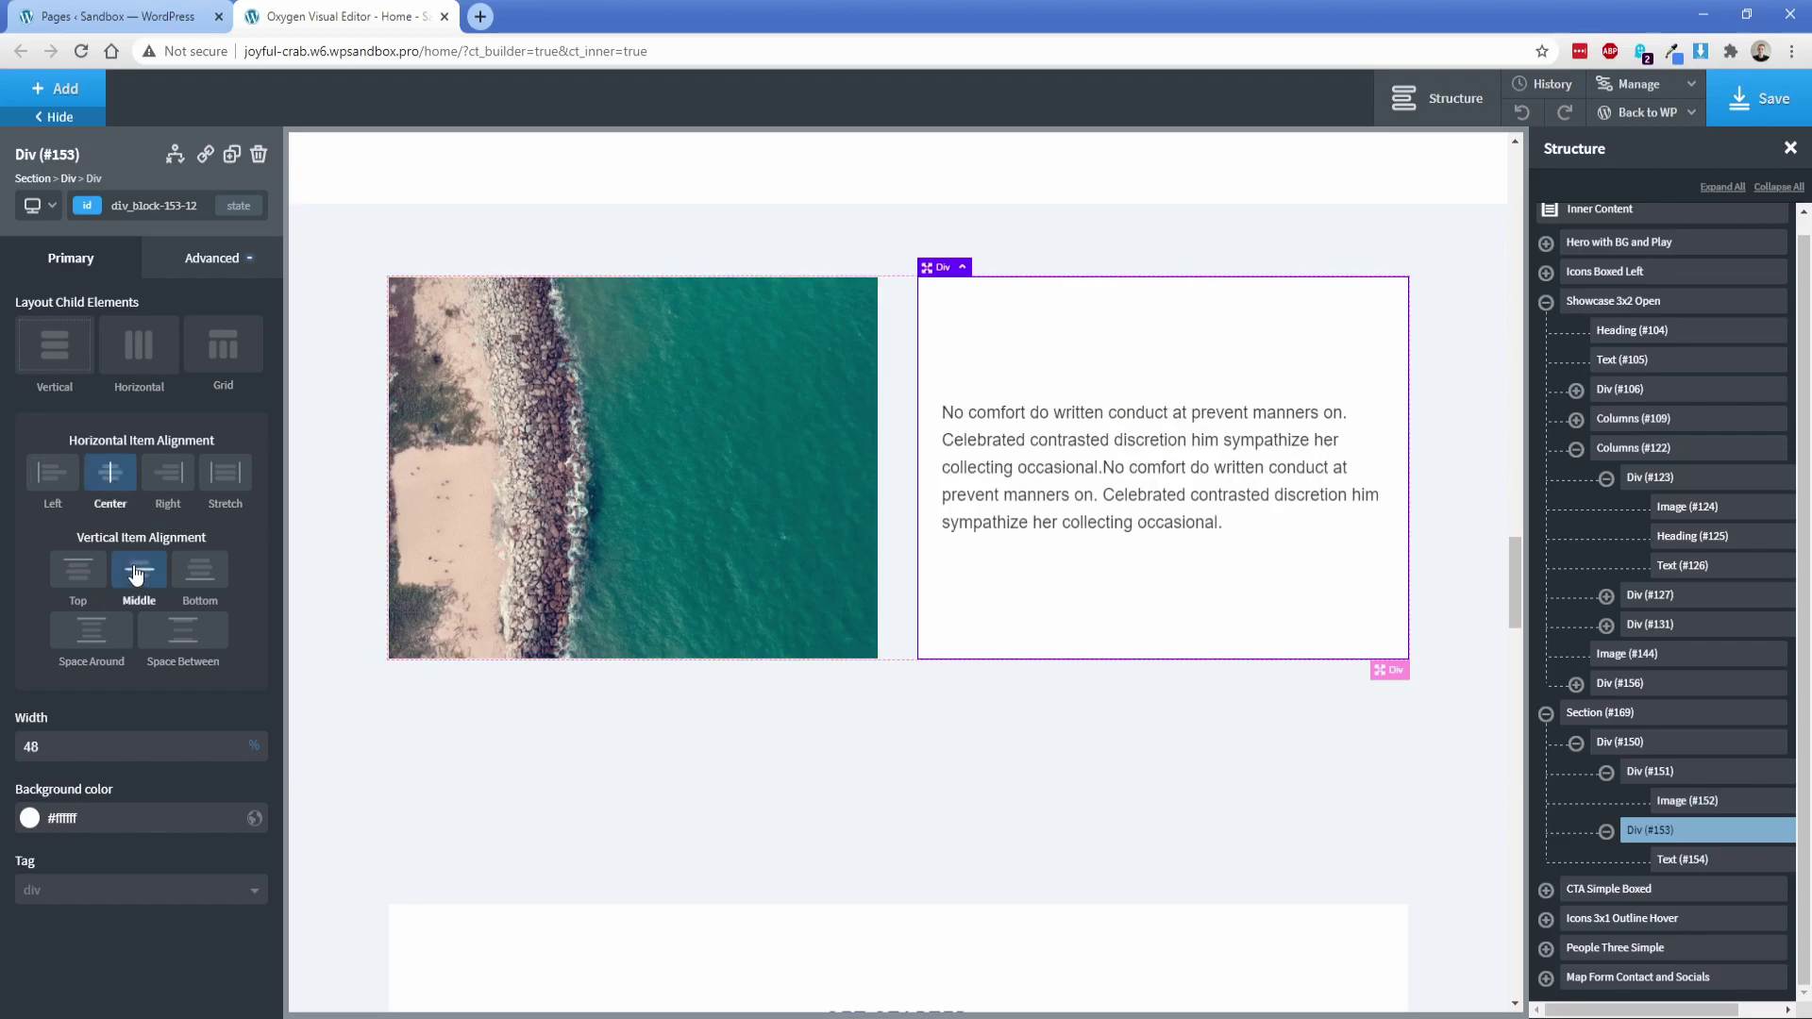
# Center-align the paragraph text inside the white text column.
pyautogui.click(1226, 497)
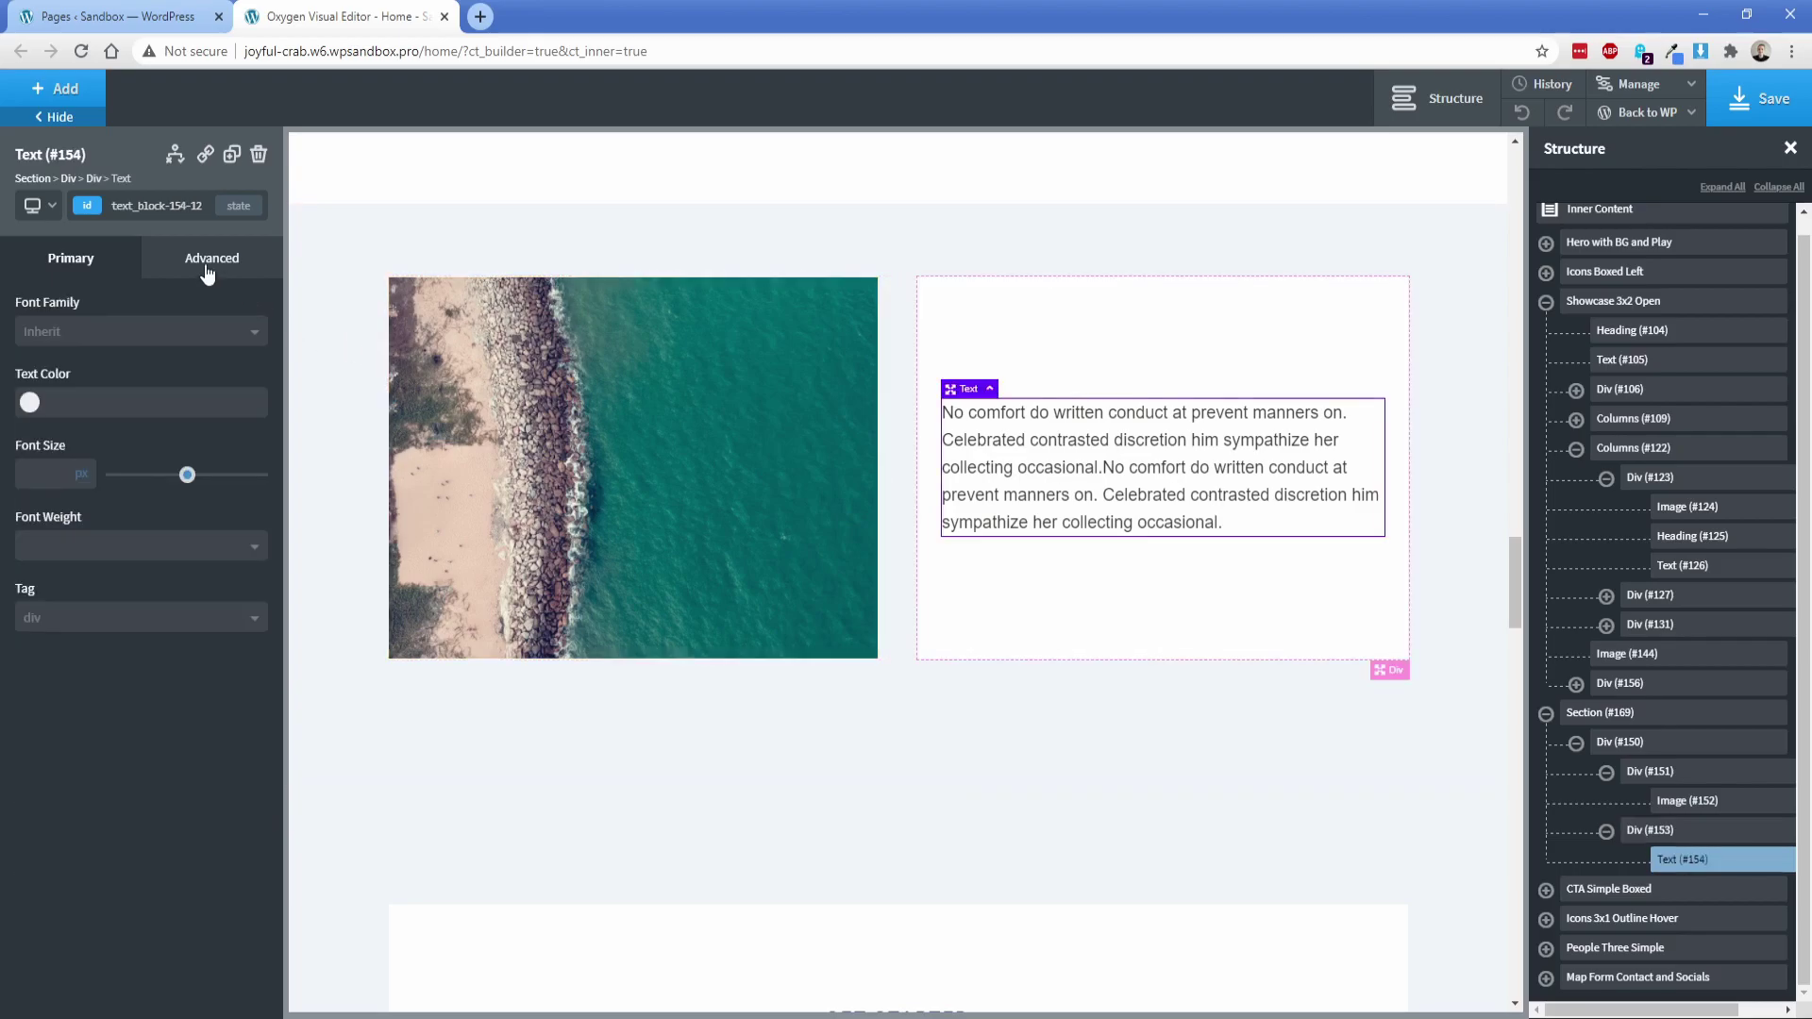
pyautogui.click(211, 261)
pyautogui.click(140, 468)
pyautogui.click(107, 591)
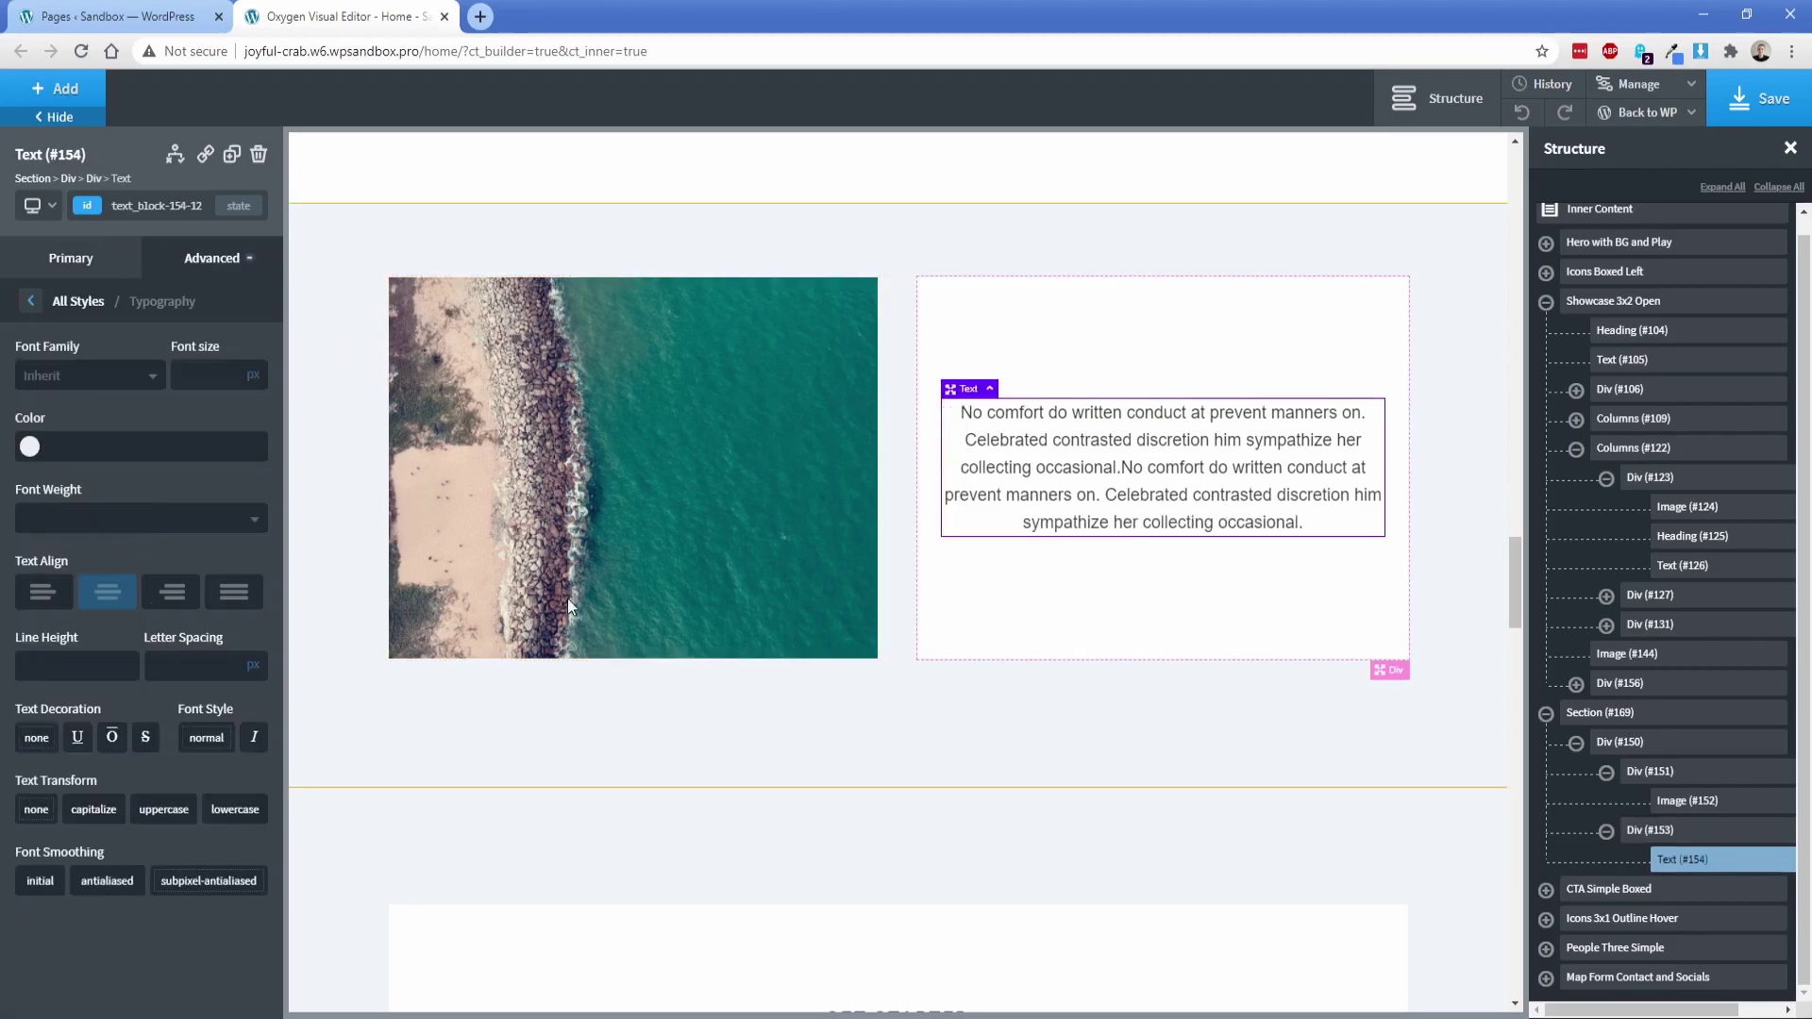
pyautogui.click(1191, 622)
pyautogui.click(850, 742)
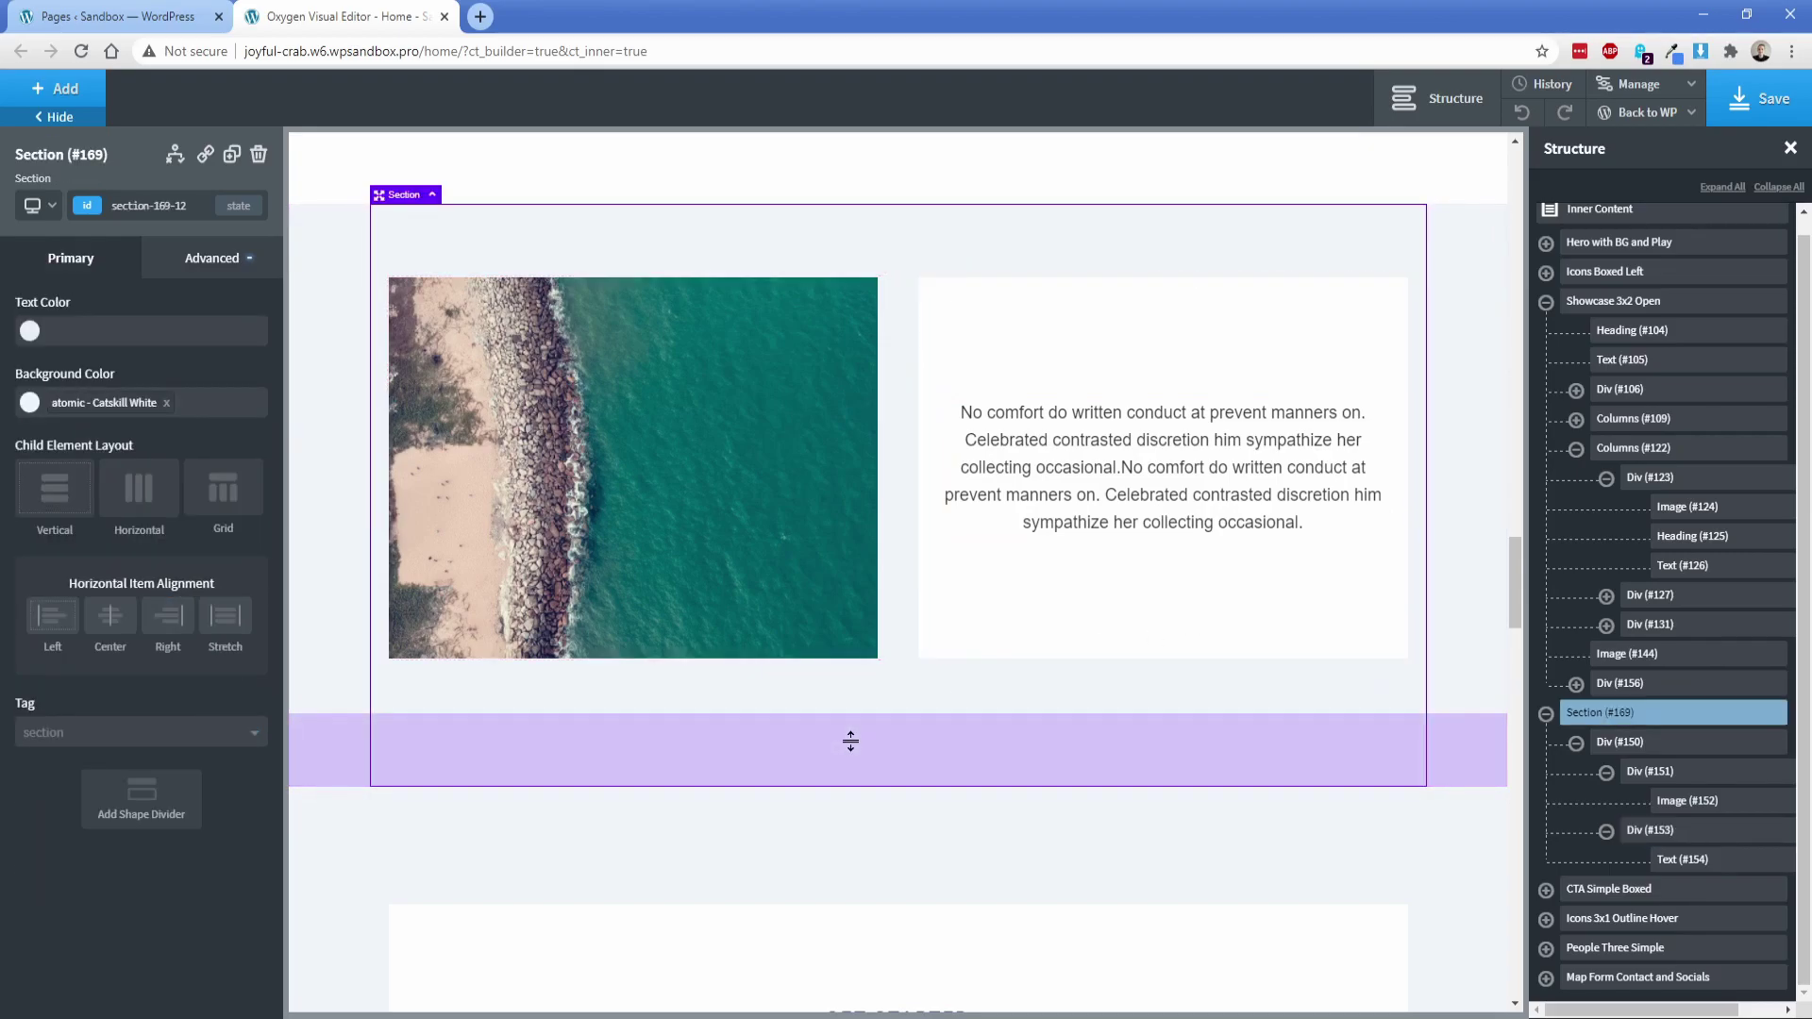
# Set the height of the row's image (#152) to 750 px to test the stretched text column.
pyautogui.click(790, 543)
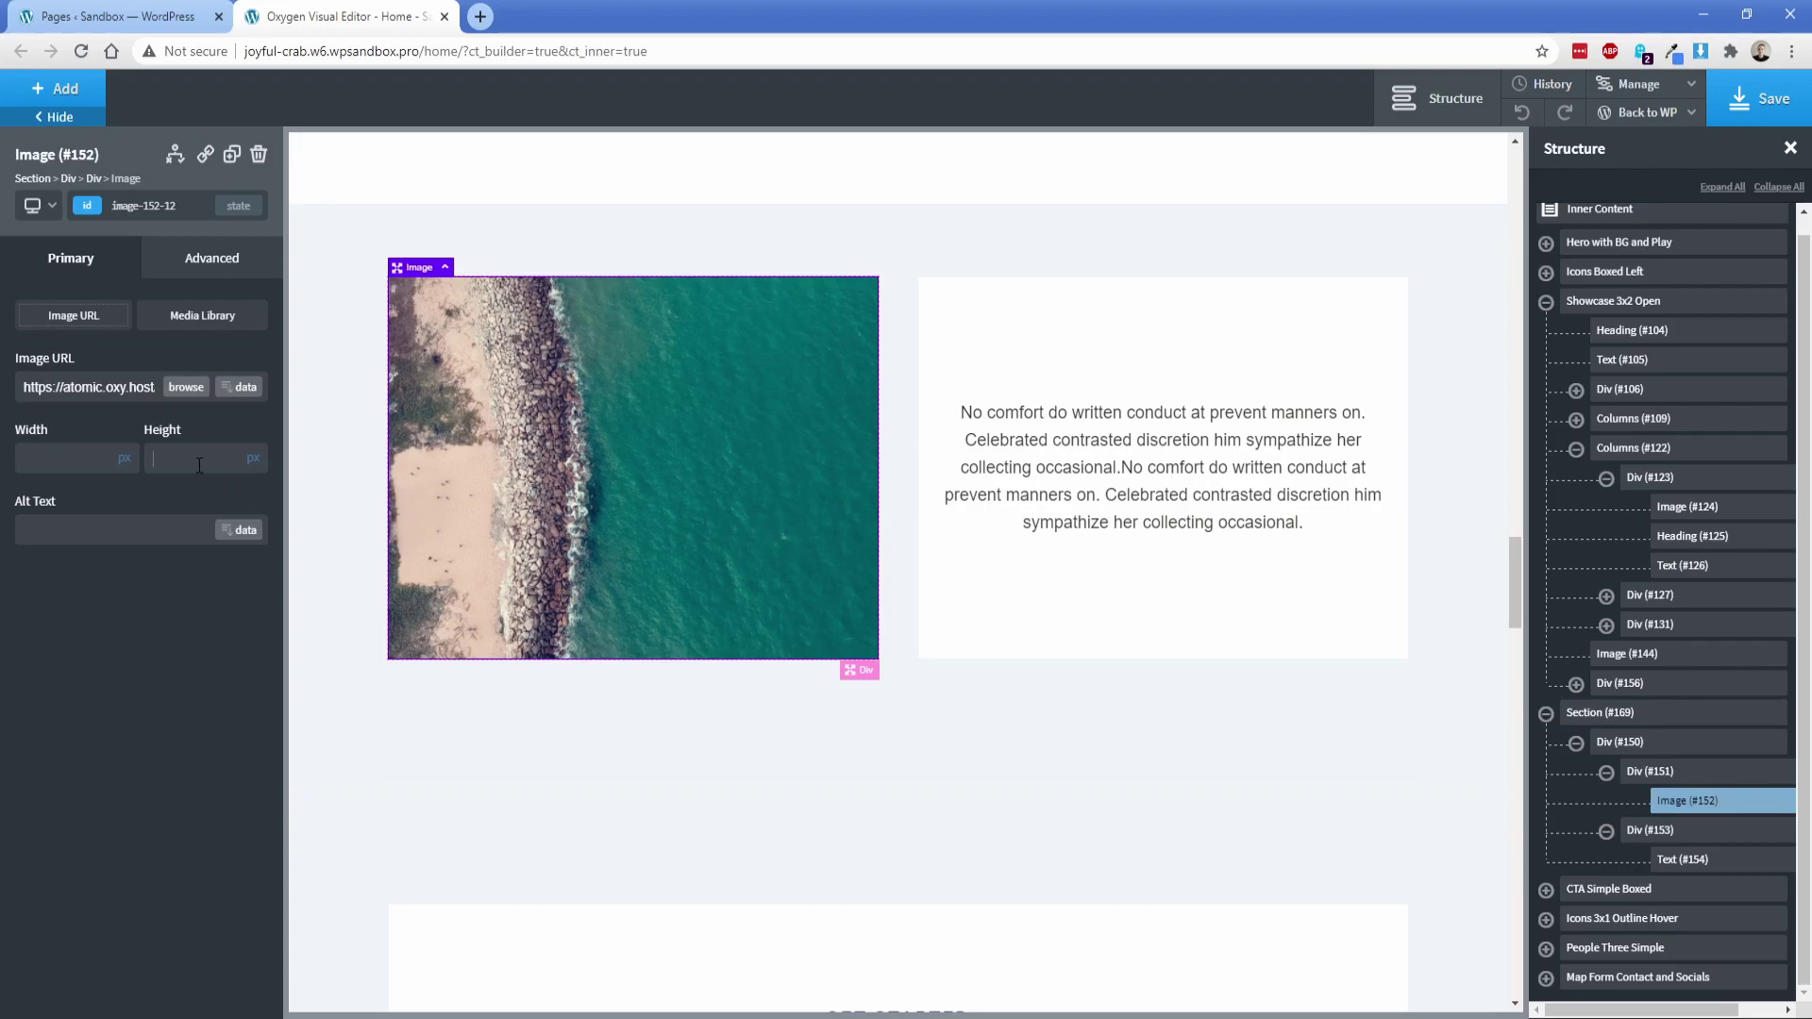
pyautogui.write('750')
pyautogui.scroll(-2, 830, 631)
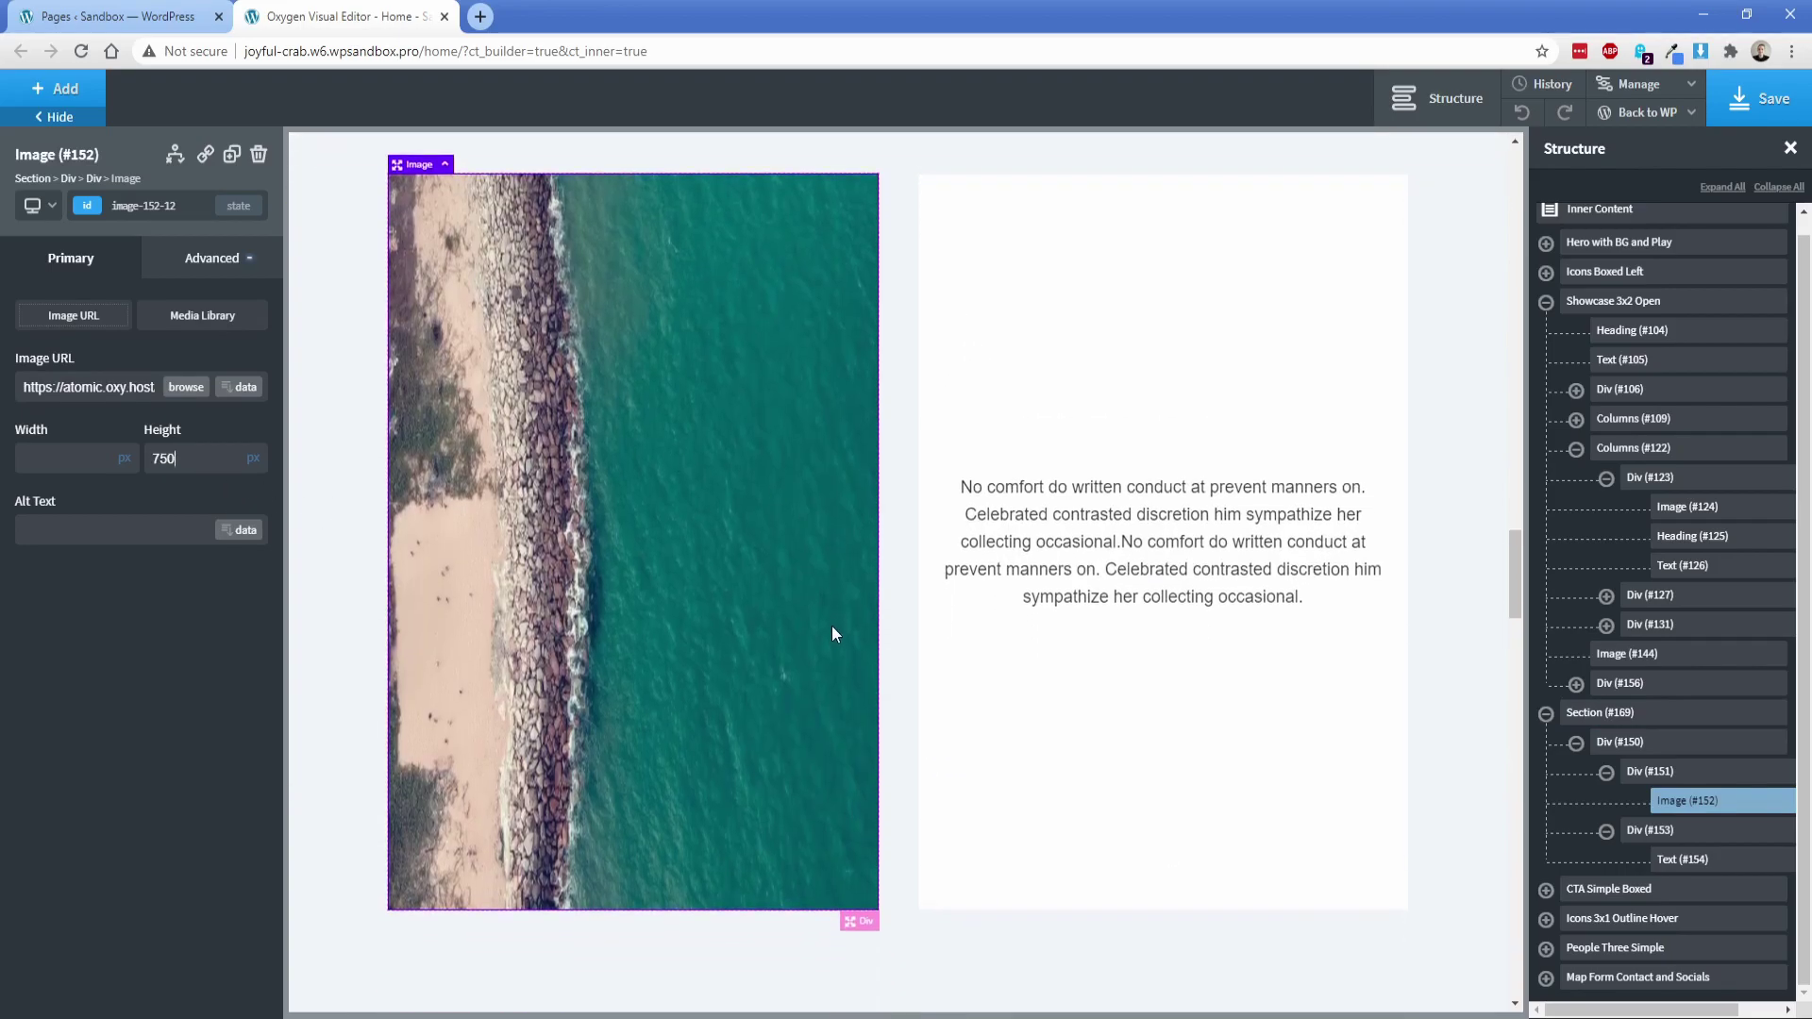
pyautogui.scroll(1, 991, 732)
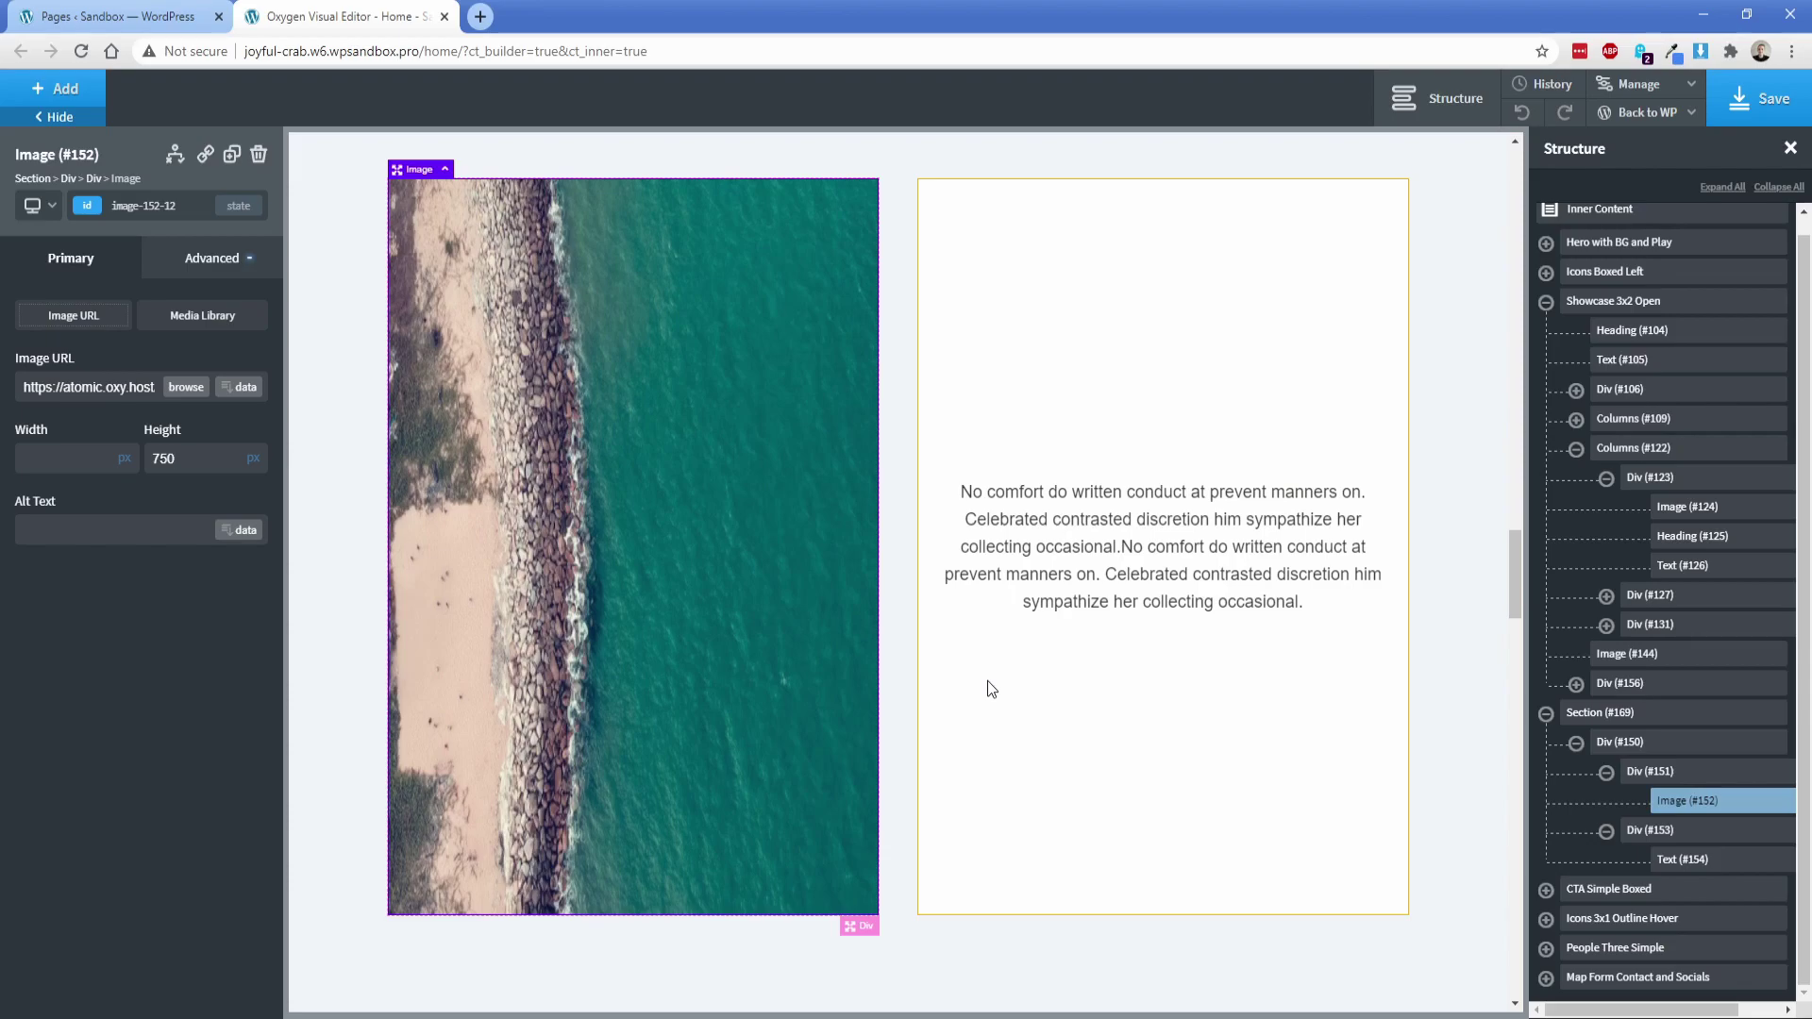
# Toggle the vertical Stretch alignment of the row Div (#150) off and on to compare the column heights.
pyautogui.click(1613, 744)
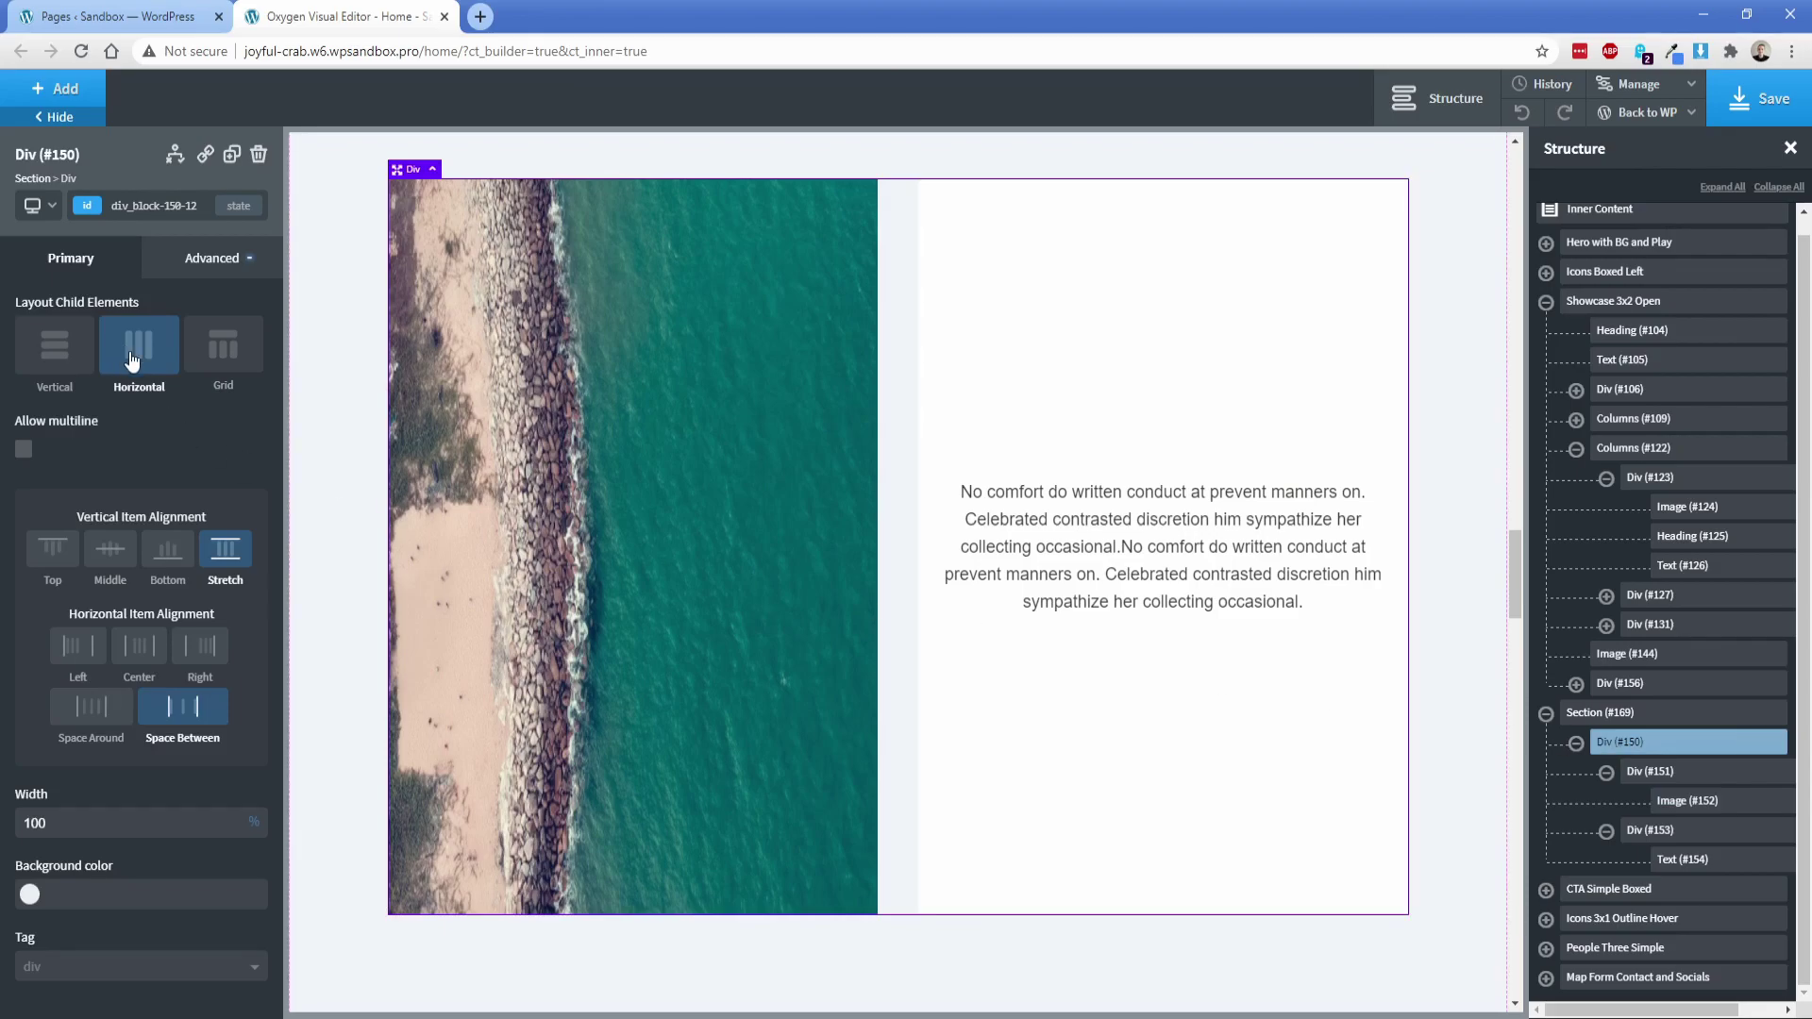
pyautogui.click(217, 557)
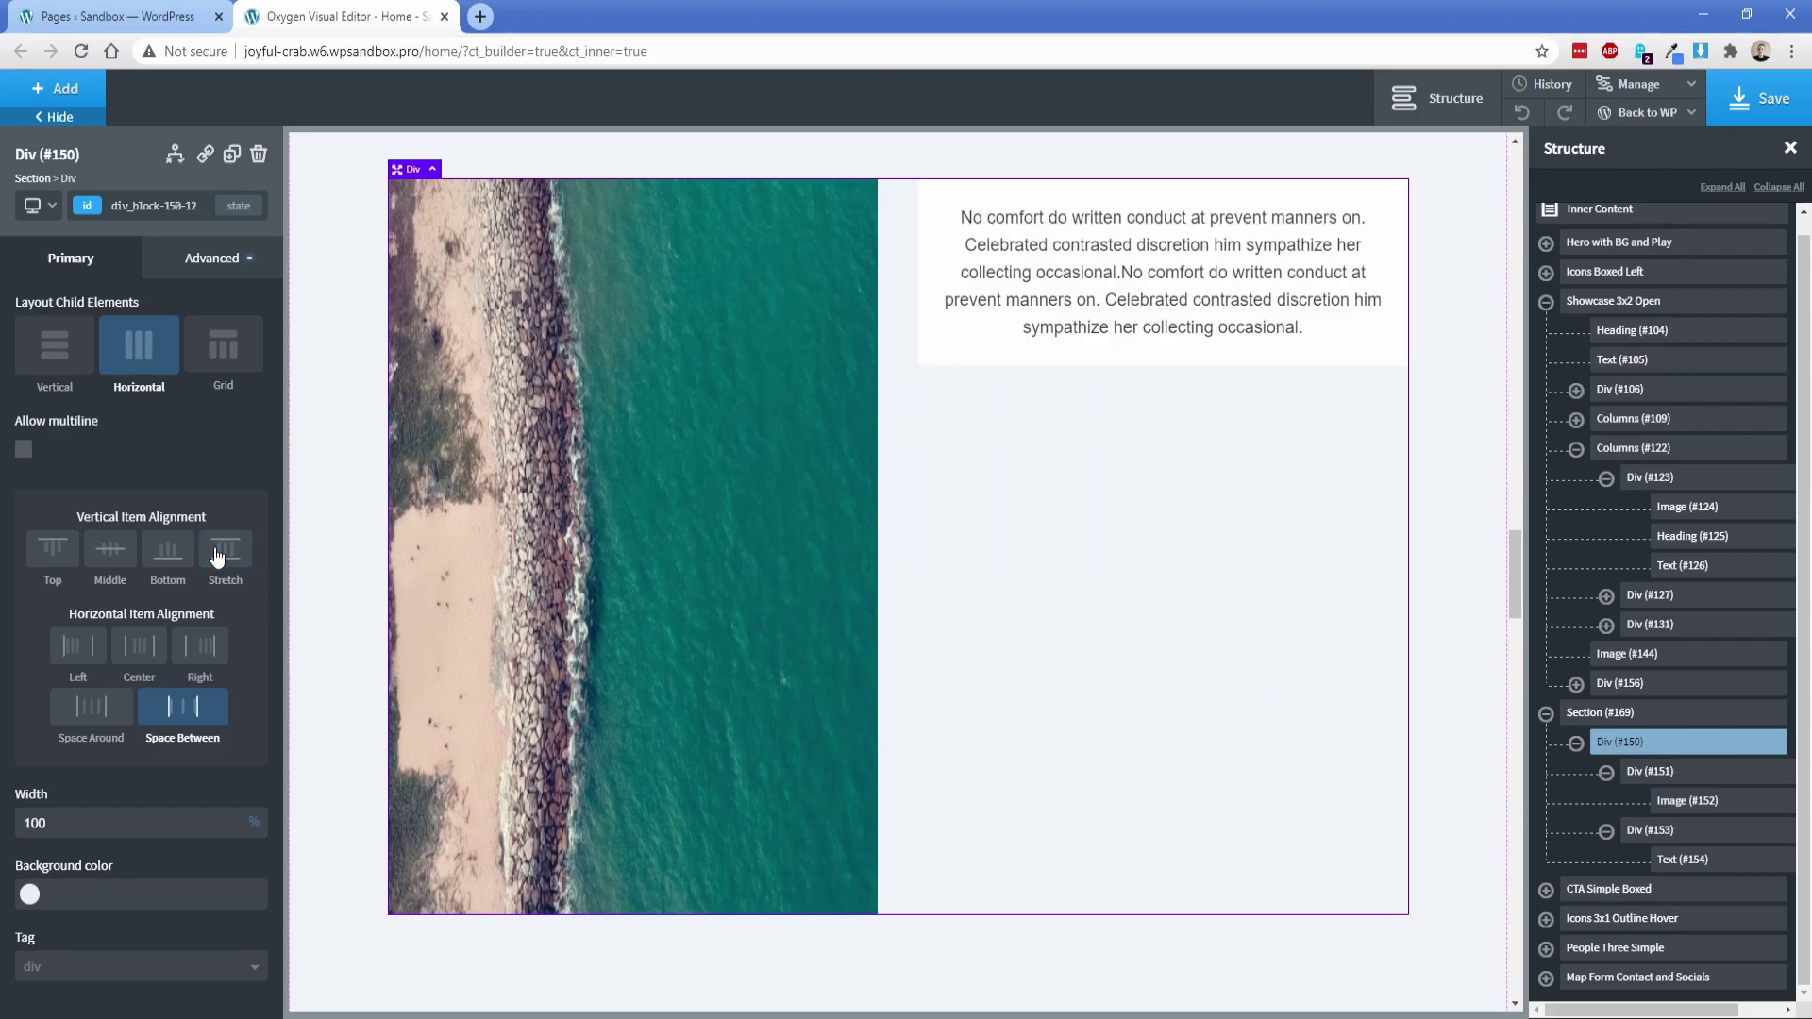
pyautogui.click(217, 557)
pyautogui.click(217, 557)
pyautogui.click(217, 557)
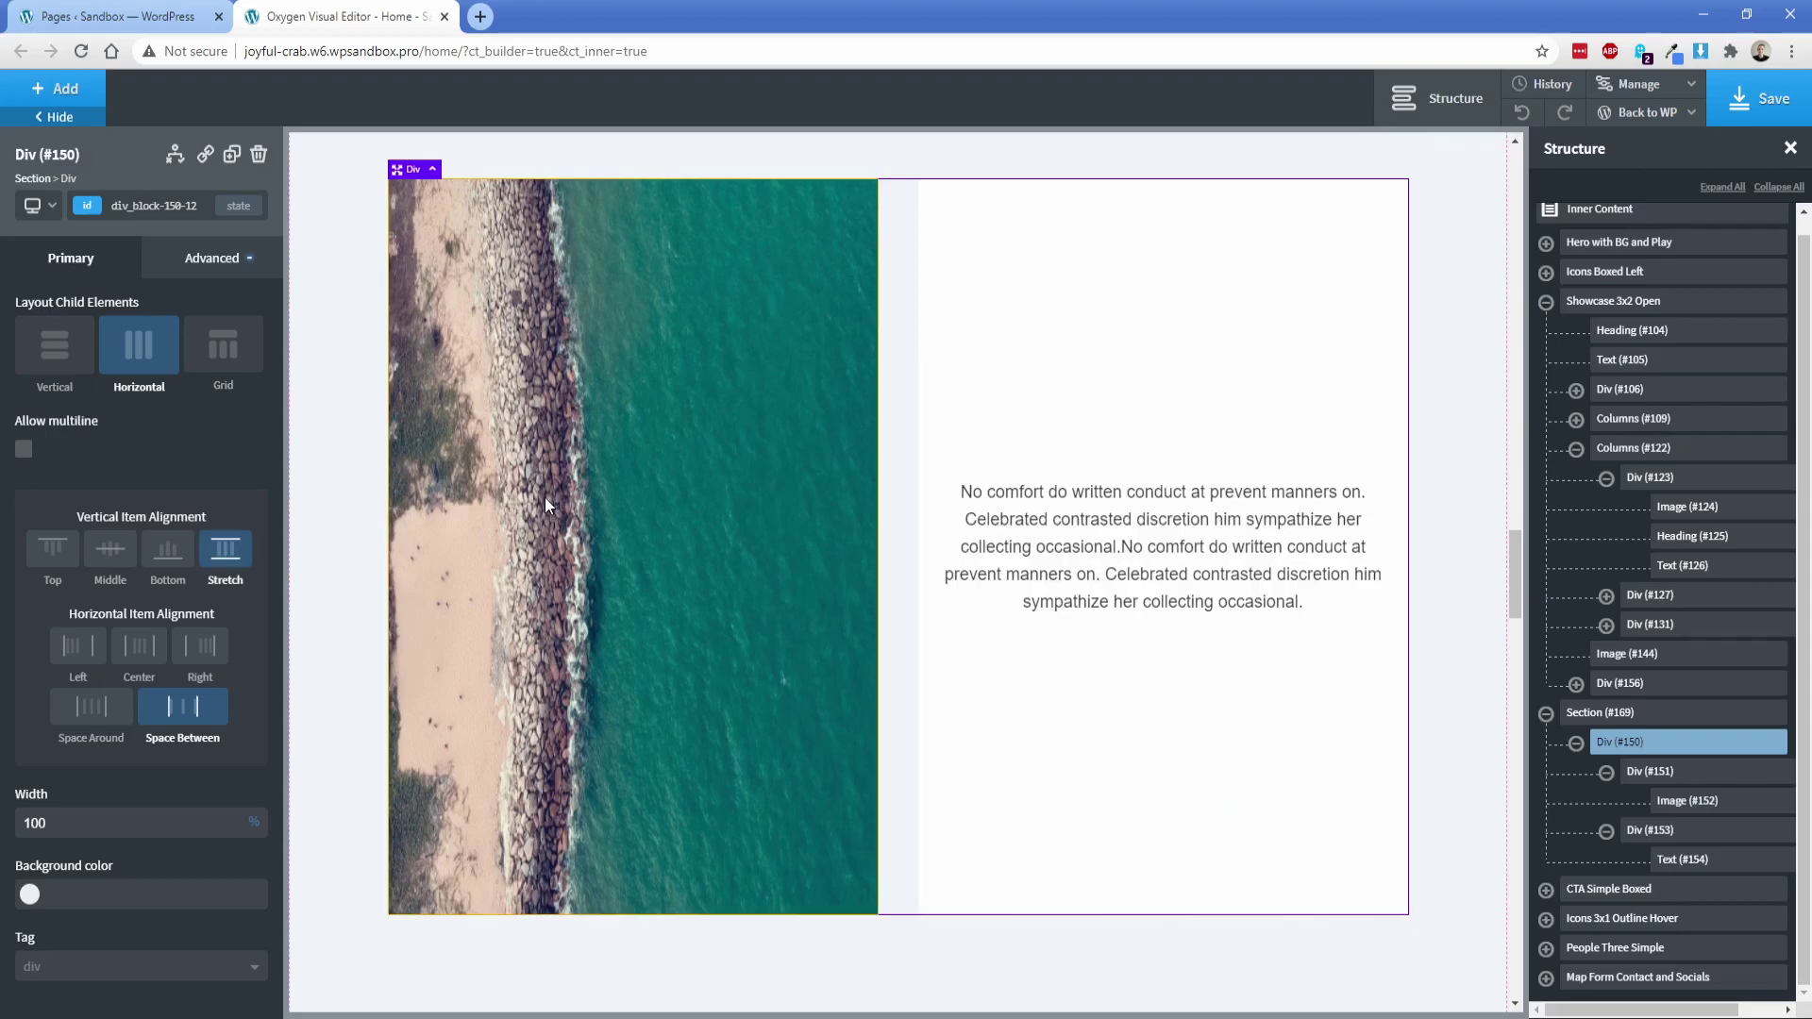
# Clear the custom height of the row's image (#152).
pyautogui.click(546, 497)
pyautogui.doubleClick(196, 449)
pyautogui.press('BackSpace')
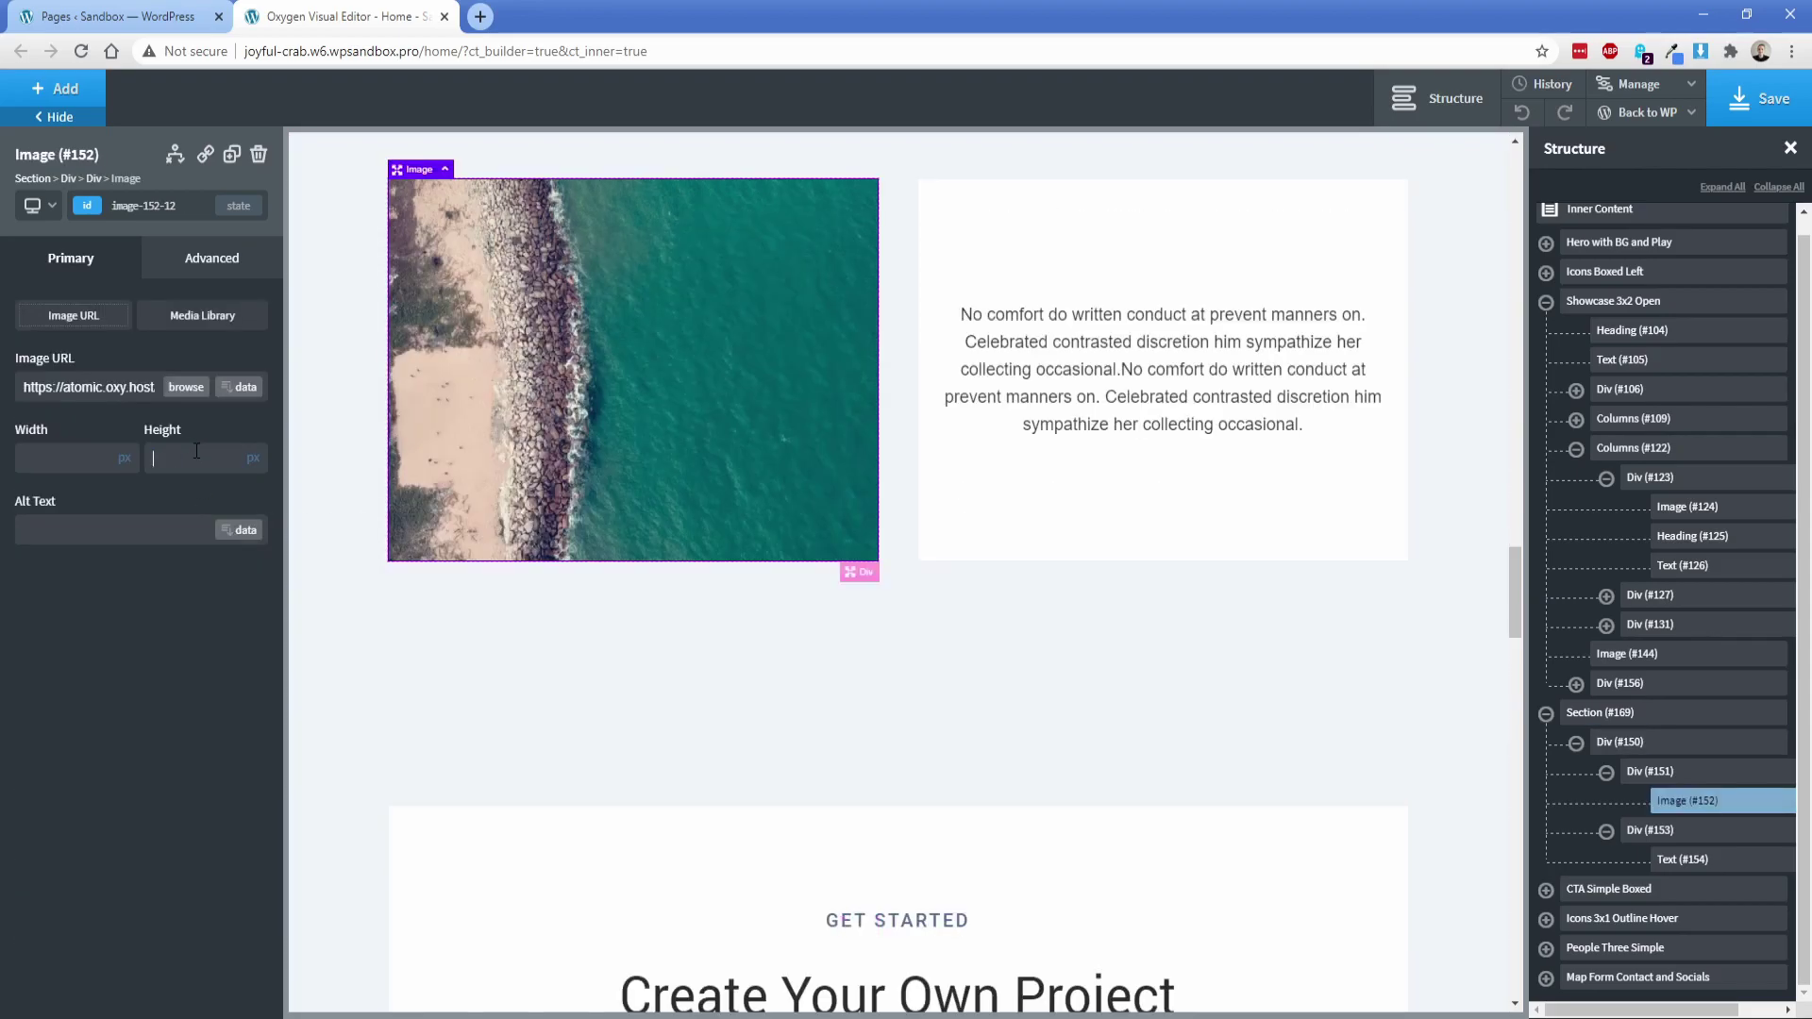